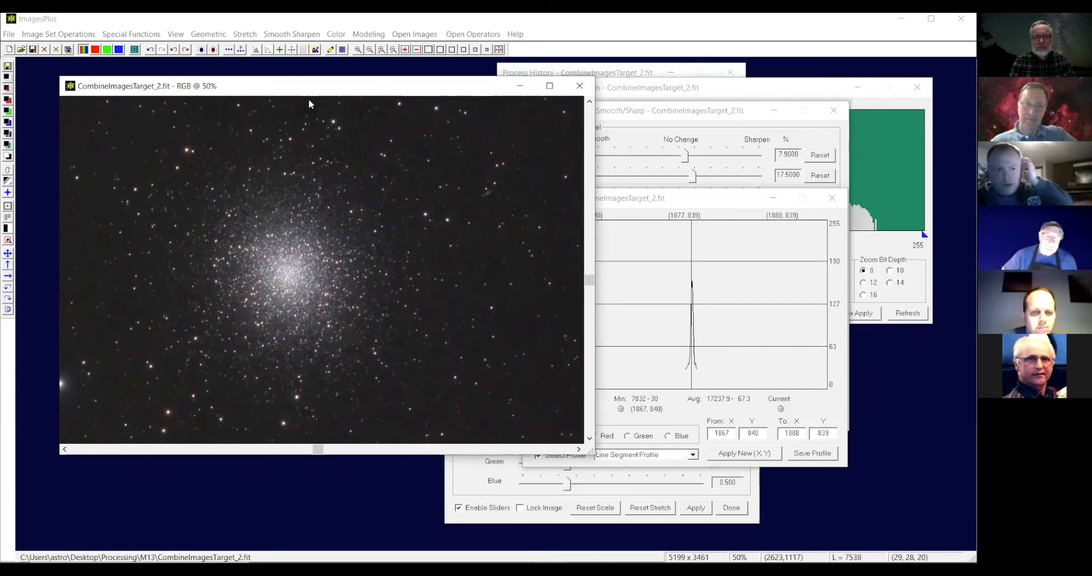
left_click(138, 35)
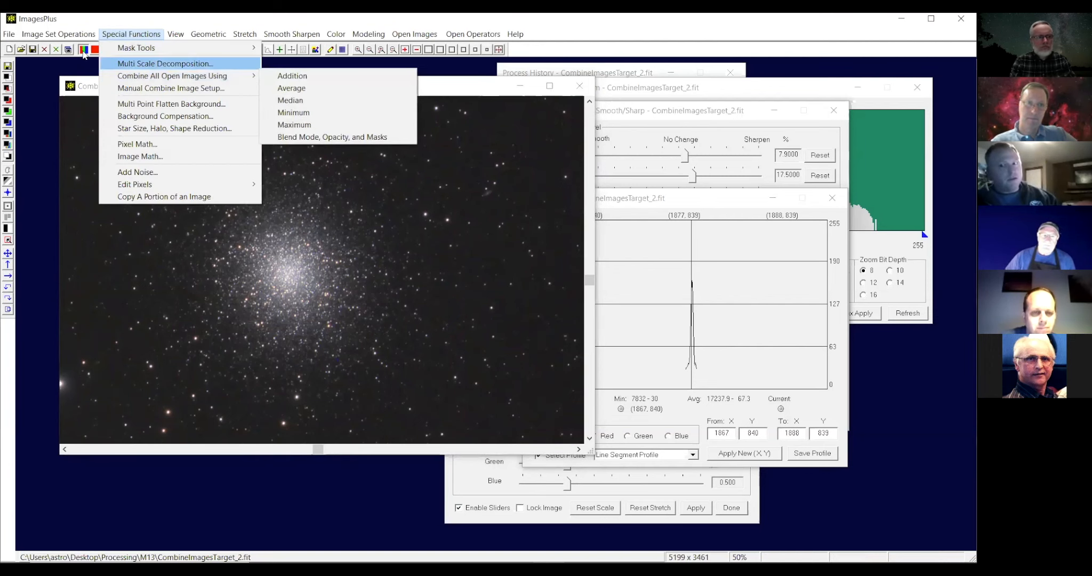
mouse_move(82, 35)
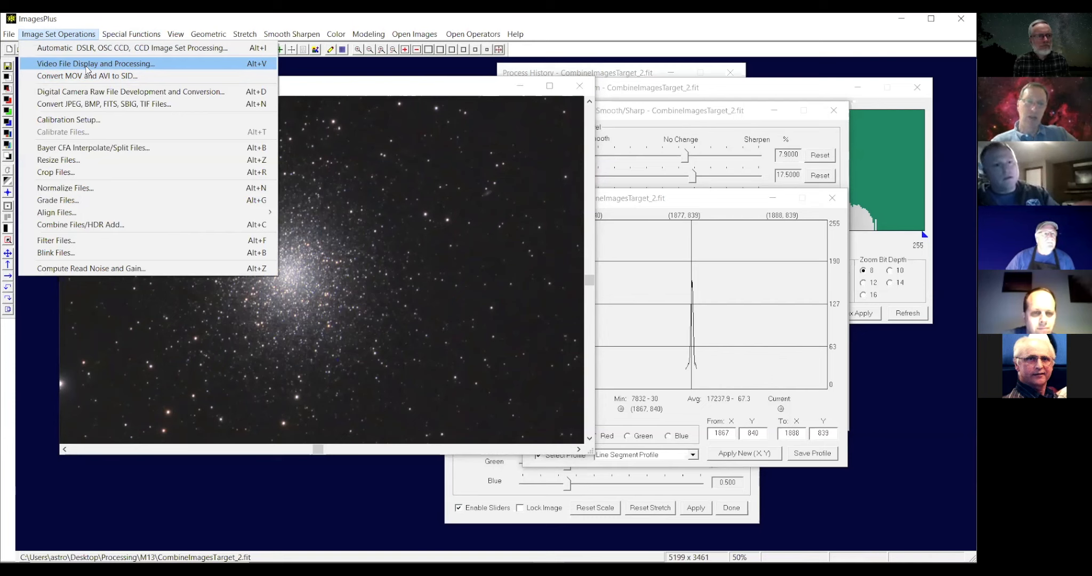
left_click(297, 92)
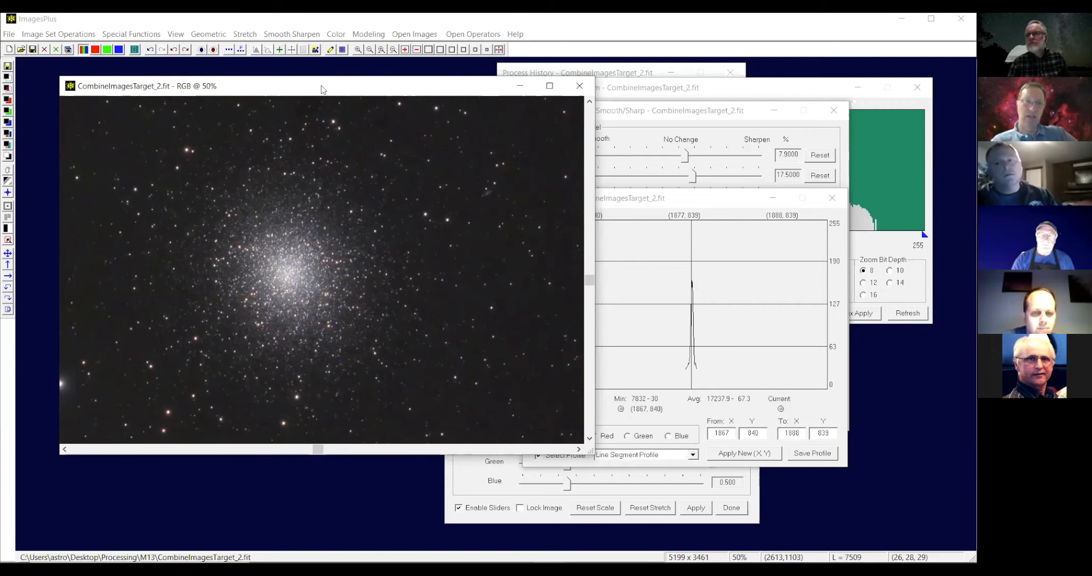
Reposition the CombineImagesTarget_2.fit image, examine its histogram, and move the histogram clear of the image.
left_click_drag(321, 87, 281, 78)
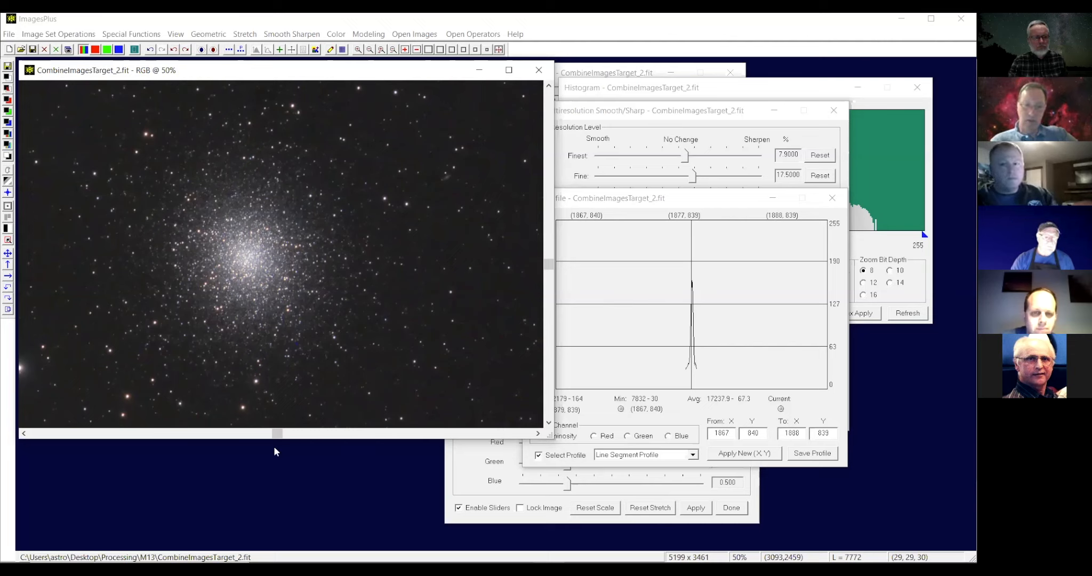
mouse_move(276, 437)
left_mouse_down()
mouse_move(263, 430)
mouse_move(273, 432)
left_mouse_up()
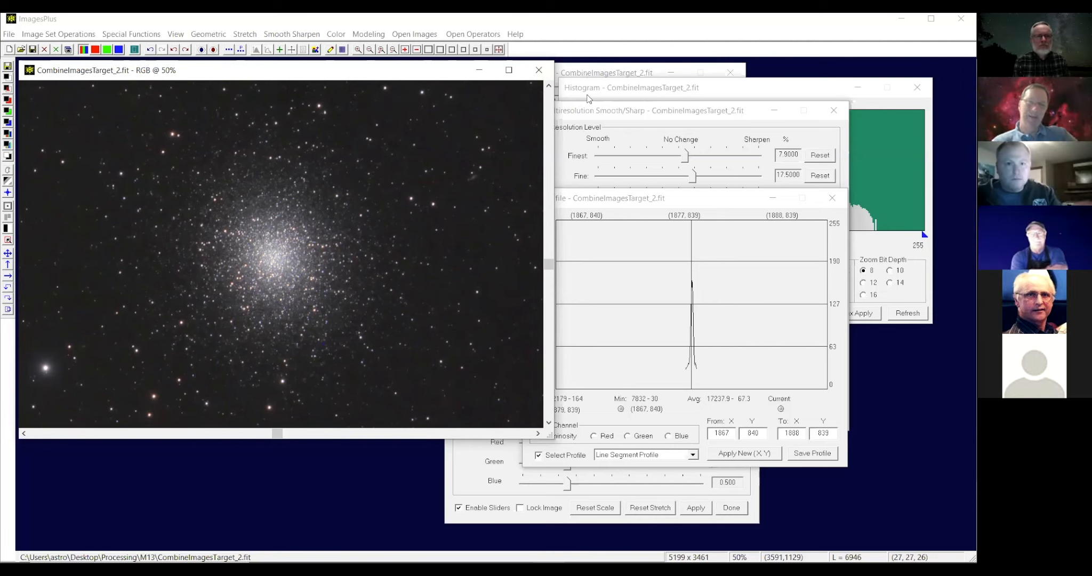
left_click_drag(588, 98, 330, 104)
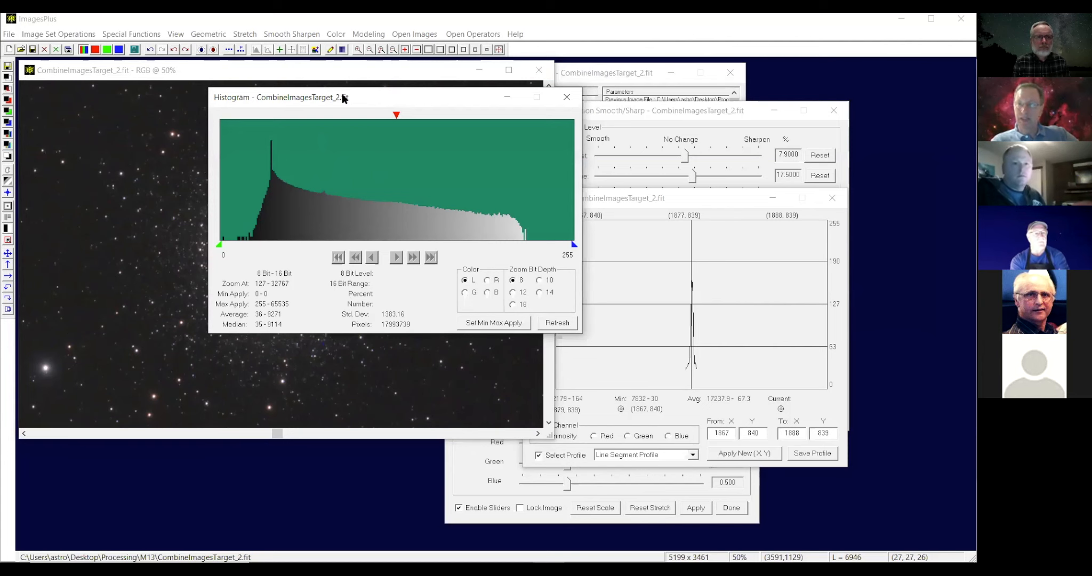
left_click_drag(342, 94, 316, 456)
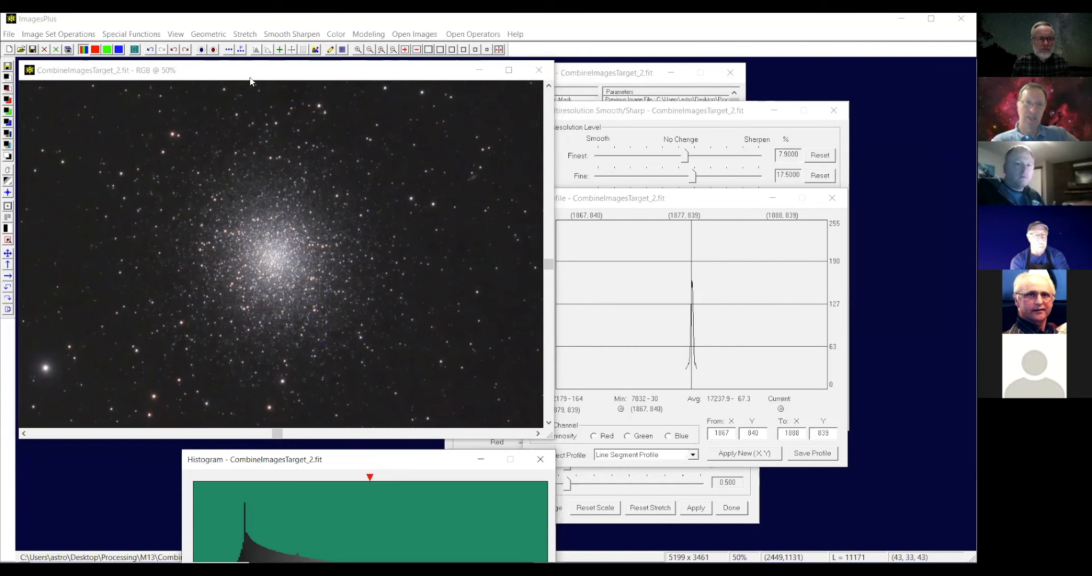
Open the unprocessed m13_NE.fit from the M13 folder and place its histogram beside the star cluster for inspection.
left_click(20, 50)
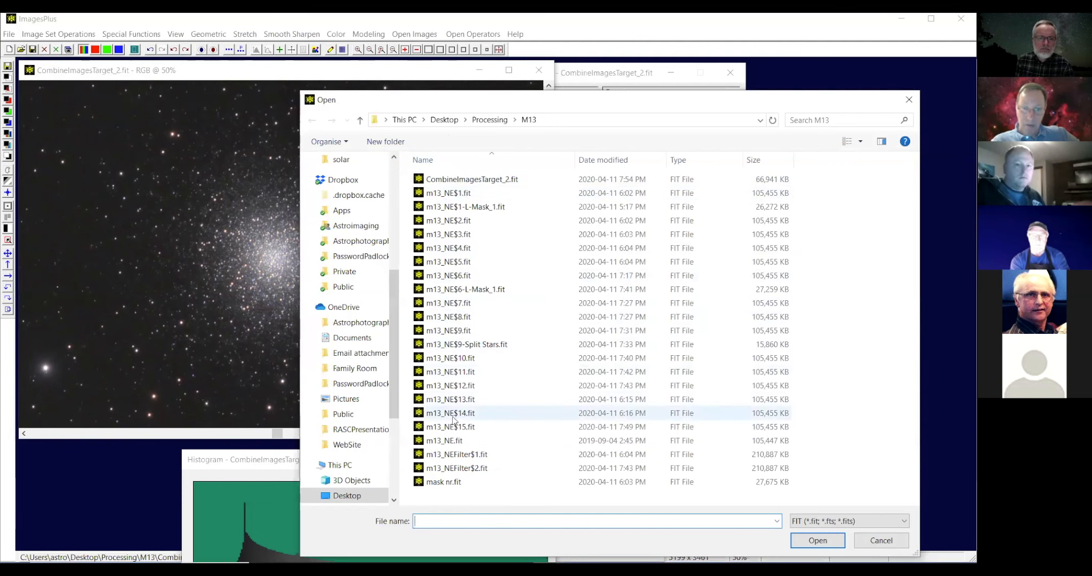
double_click(436, 440)
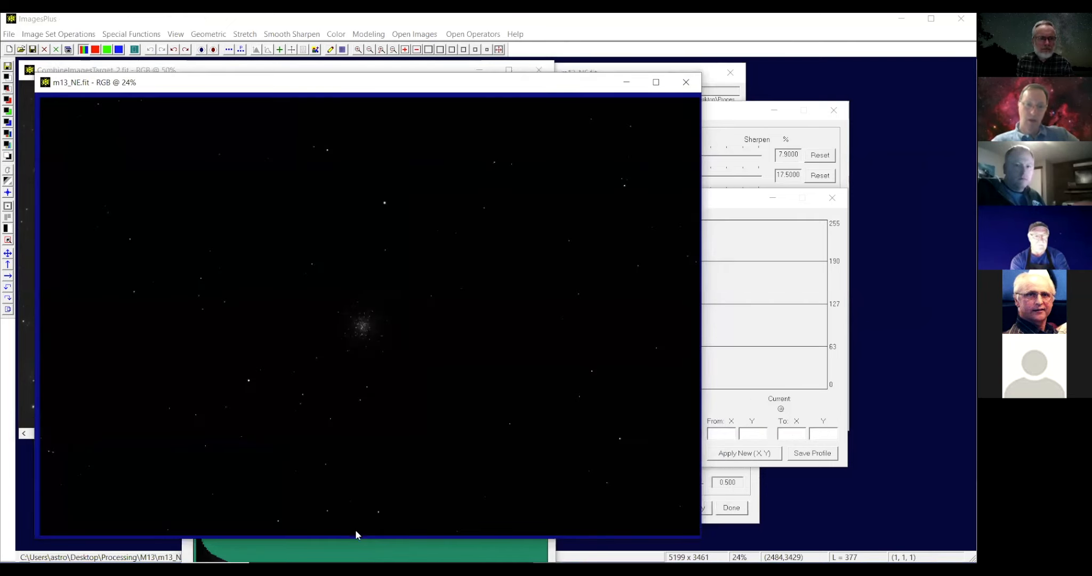
left_click(361, 551)
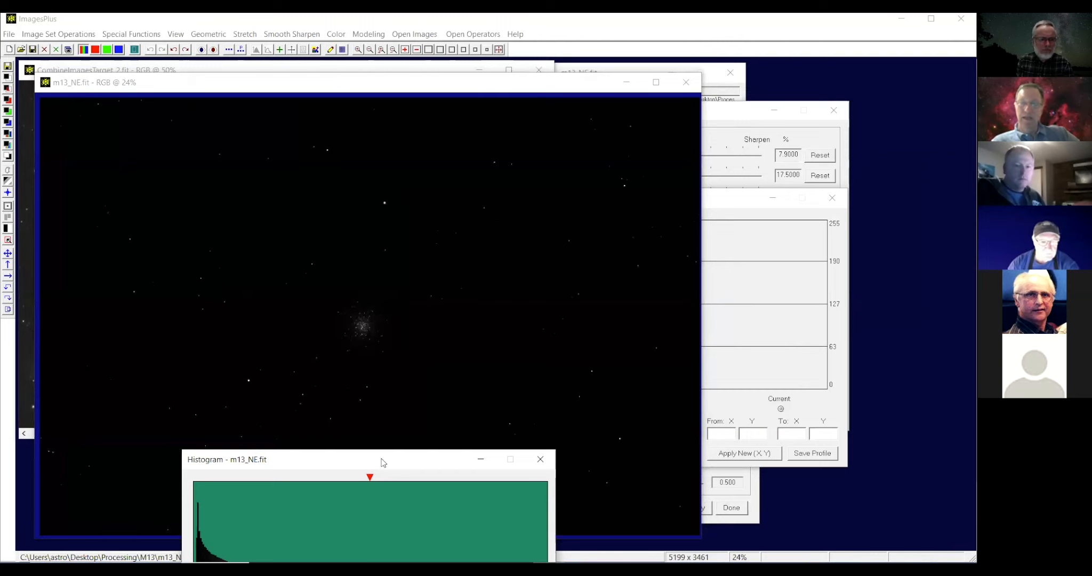
left_click_drag(381, 462, 633, 102)
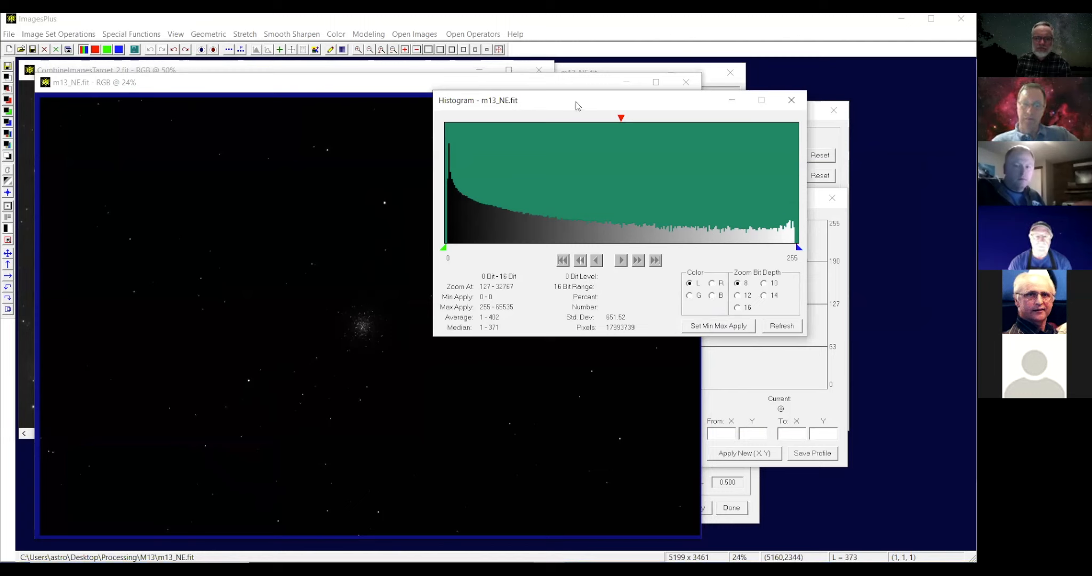
left_click_drag(575, 103, 549, 100)
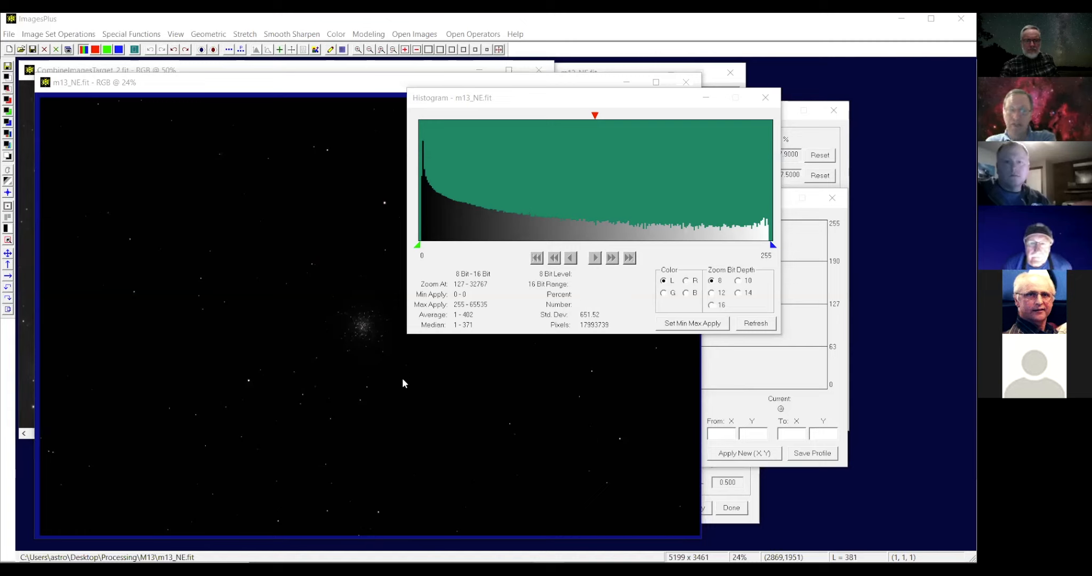
Try a Micro Curves stretch on m13_NE.fit, raising the lower control point to about (7710, 46003).
left_click(242, 34)
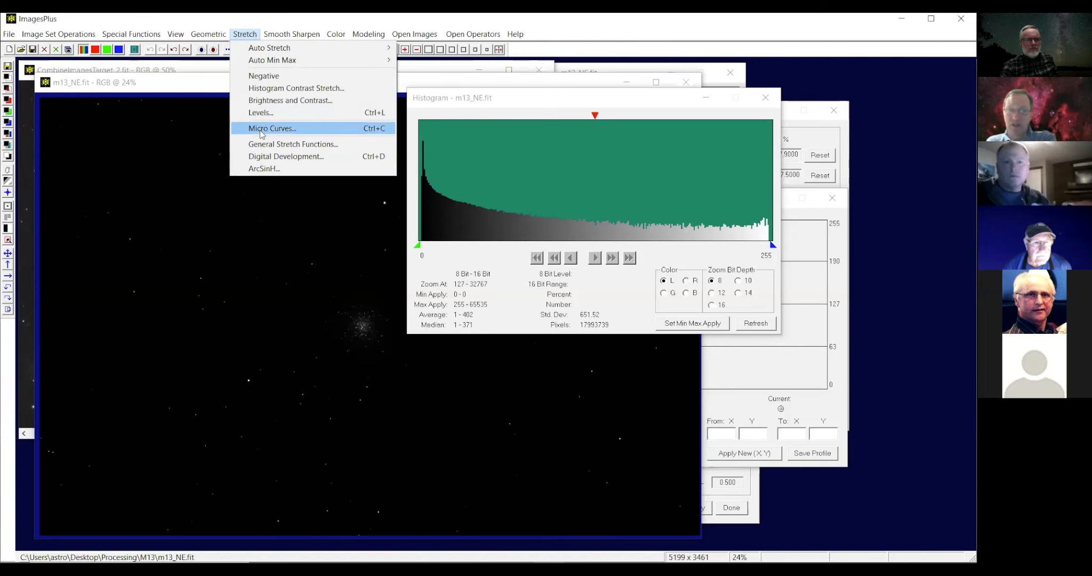
left_click(261, 128)
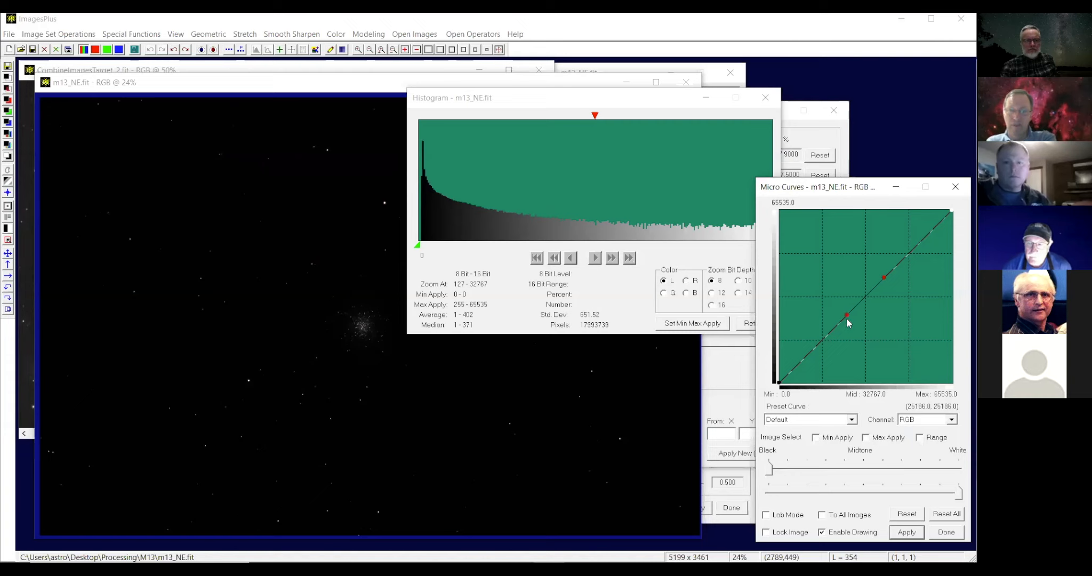
left_click_drag(846, 315, 800, 262)
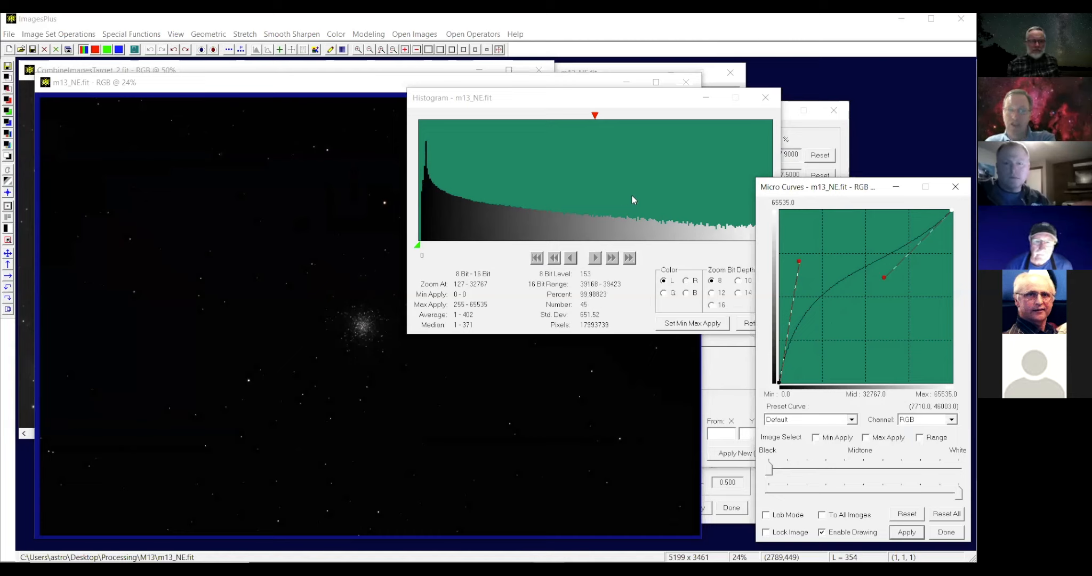
Close the histogram, the Micro Curves dialog and the m13_NE.fit image.
left_click(765, 99)
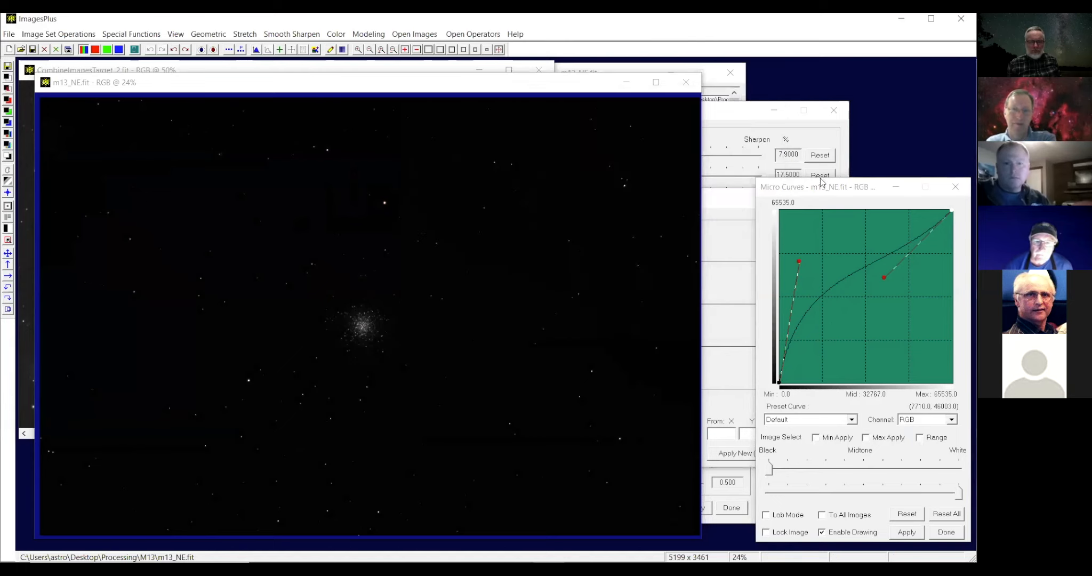
left_click_drag(821, 188, 629, 80)
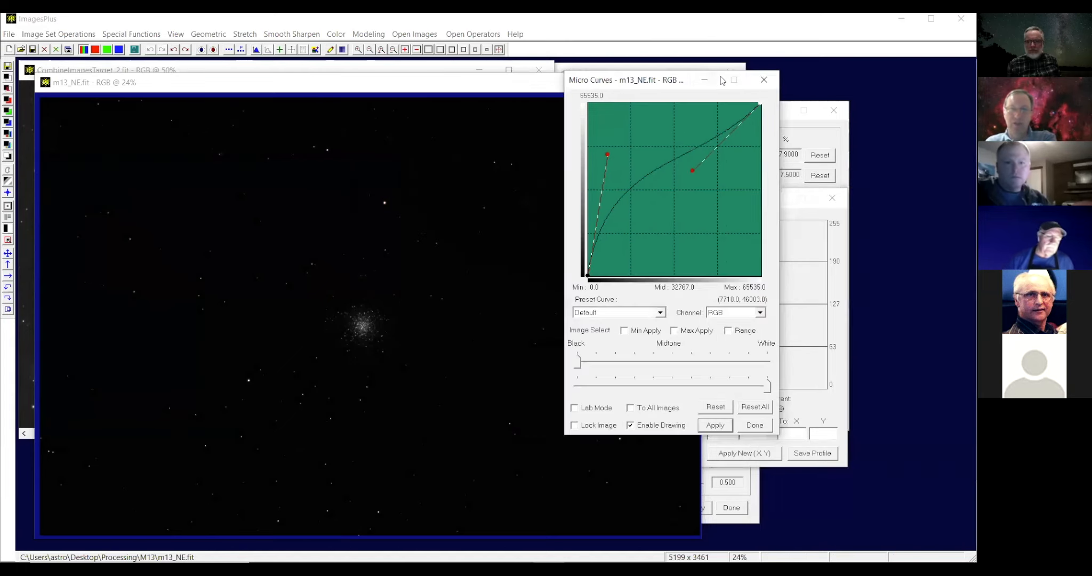
left_click(765, 82)
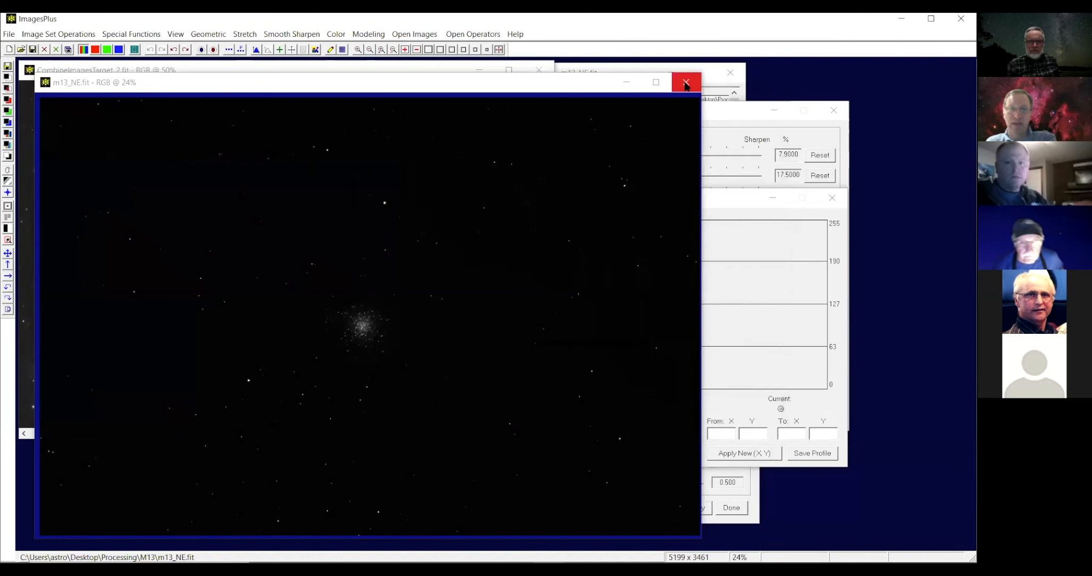
left_click(687, 85)
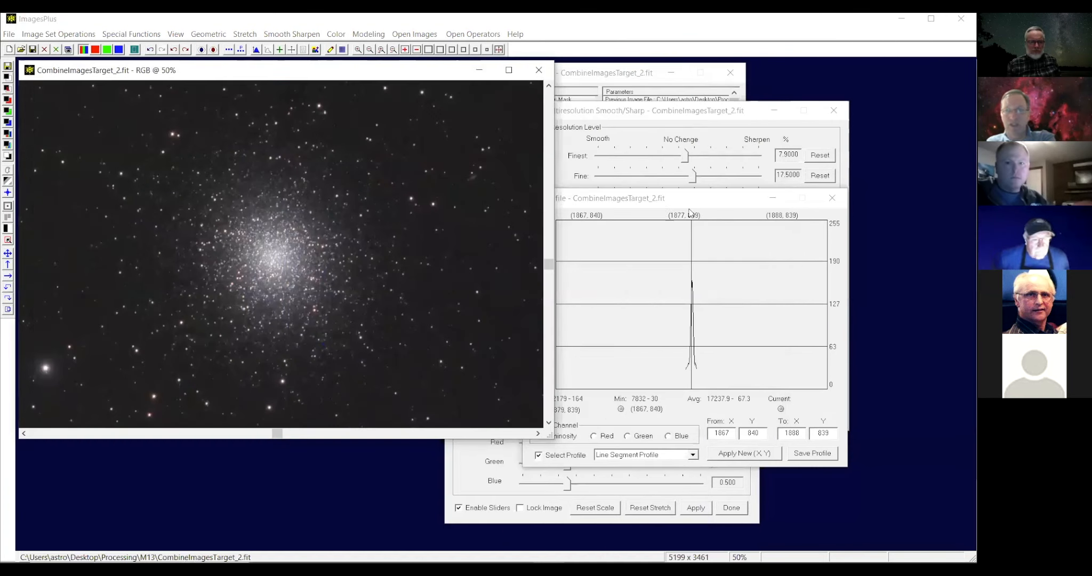
Close the profile, Multiresolution Smooth/Sharp, process history and stretch windows, leaving only the M13 image open.
left_click(833, 200)
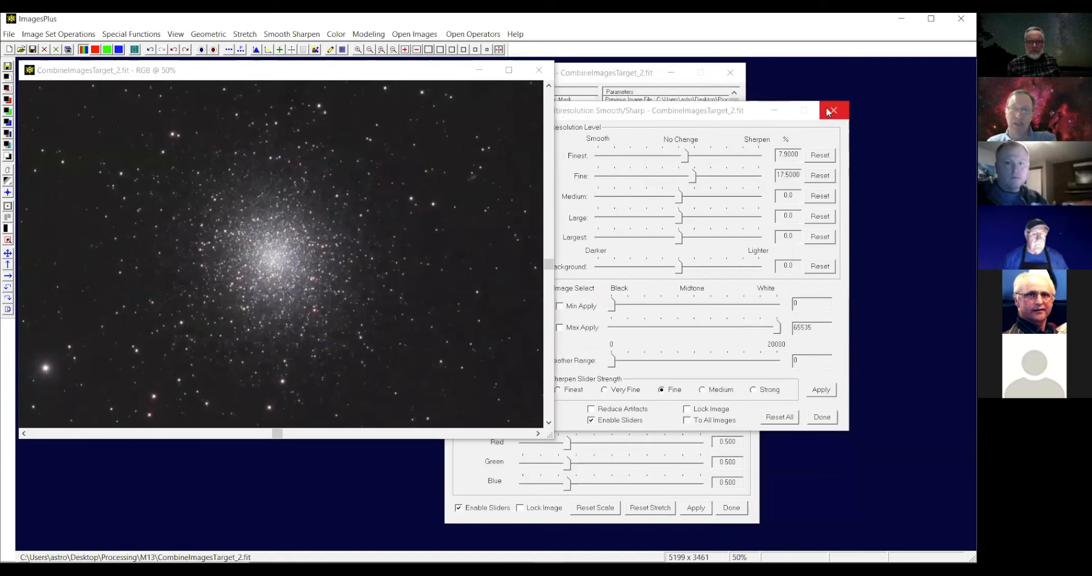
left_click(833, 113)
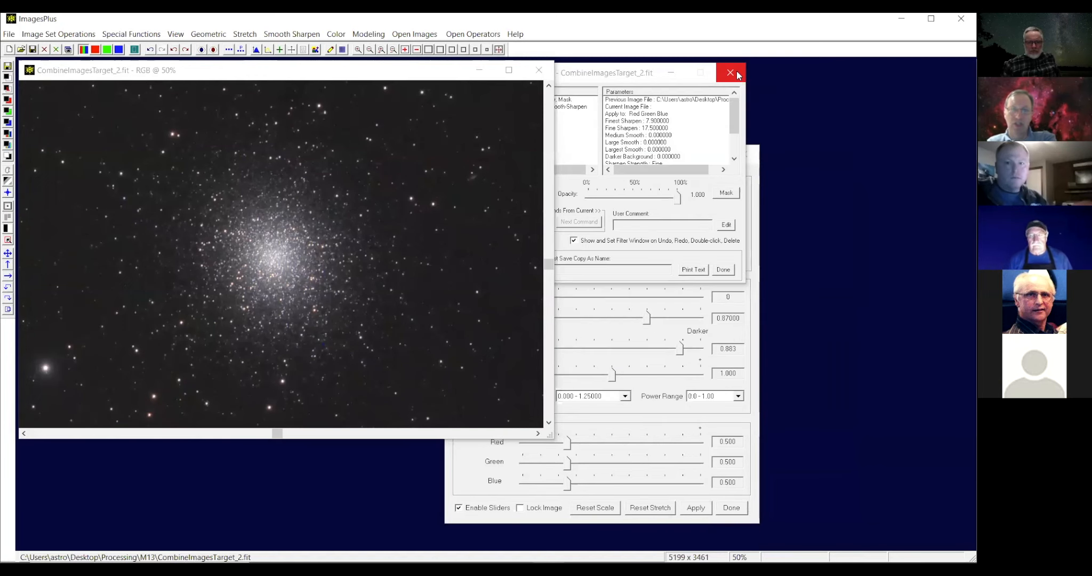
left_click(738, 74)
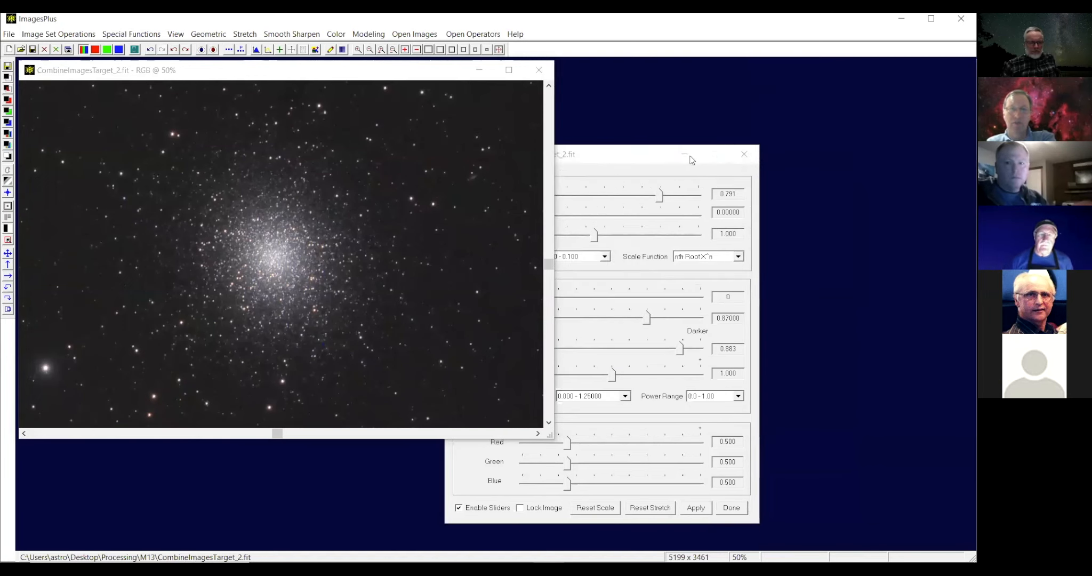
left_click(745, 155)
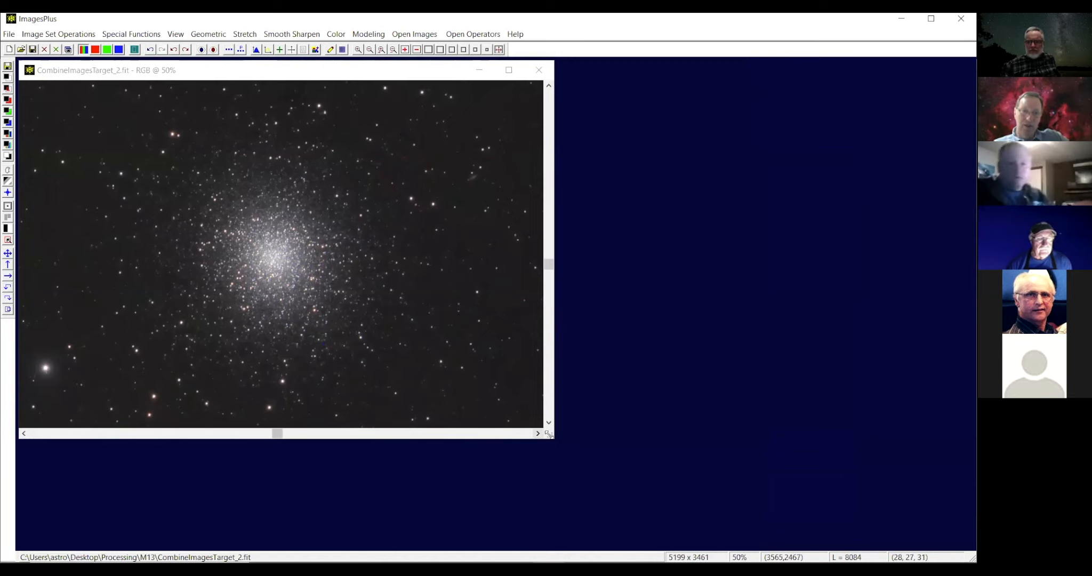
Enlarge the CombineImagesTarget_2.fit window, examine the area above the cluster, and close the image.
left_click_drag(549, 435, 681, 527)
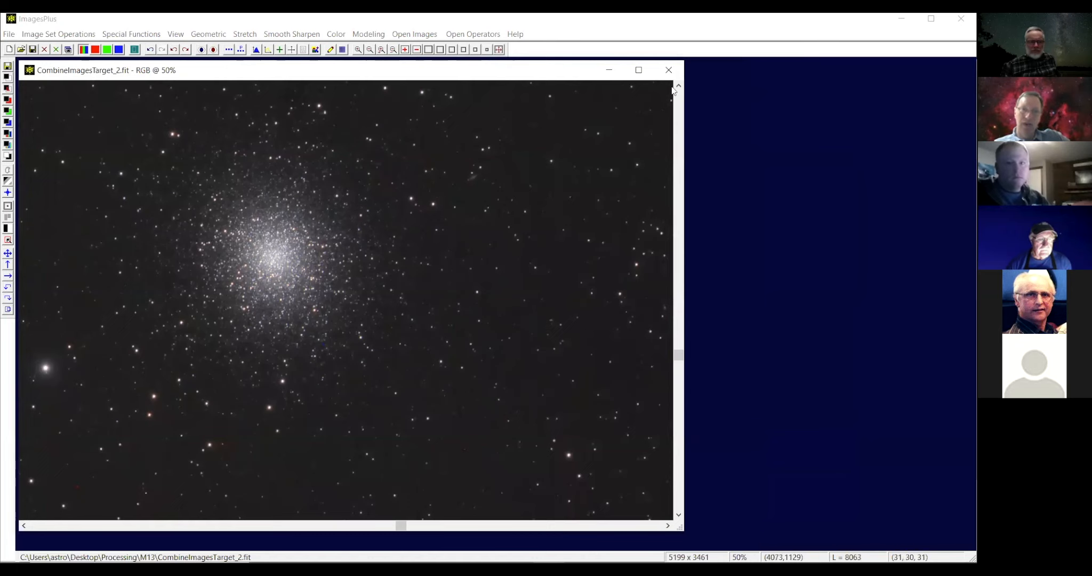
scroll(673, 89, "up", 3)
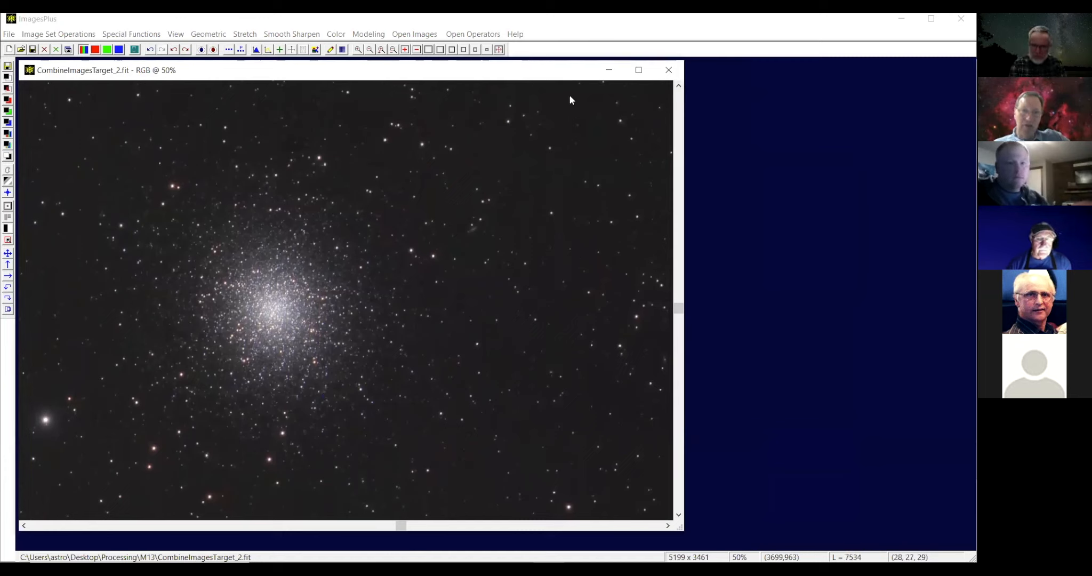
left_click(679, 86)
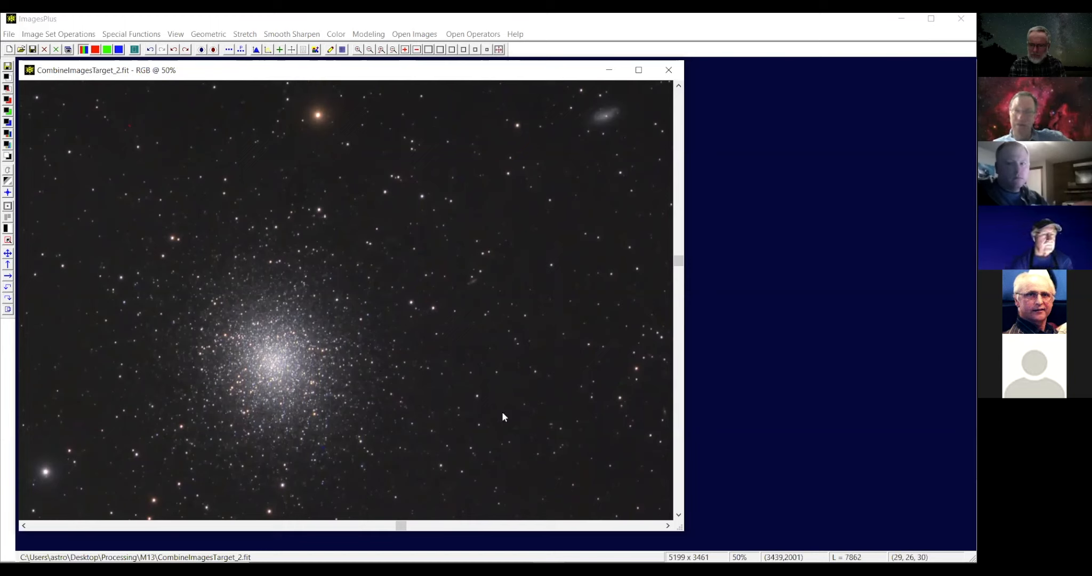
left_click(667, 70)
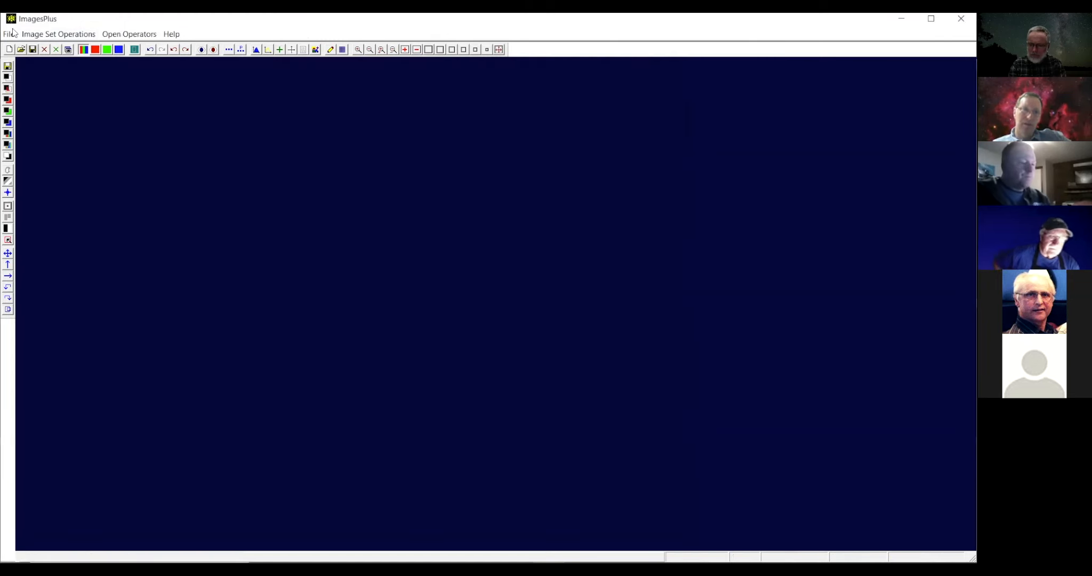
Open M8 Raw Stack.fit from the M8 folder under Processing.
left_click(22, 50)
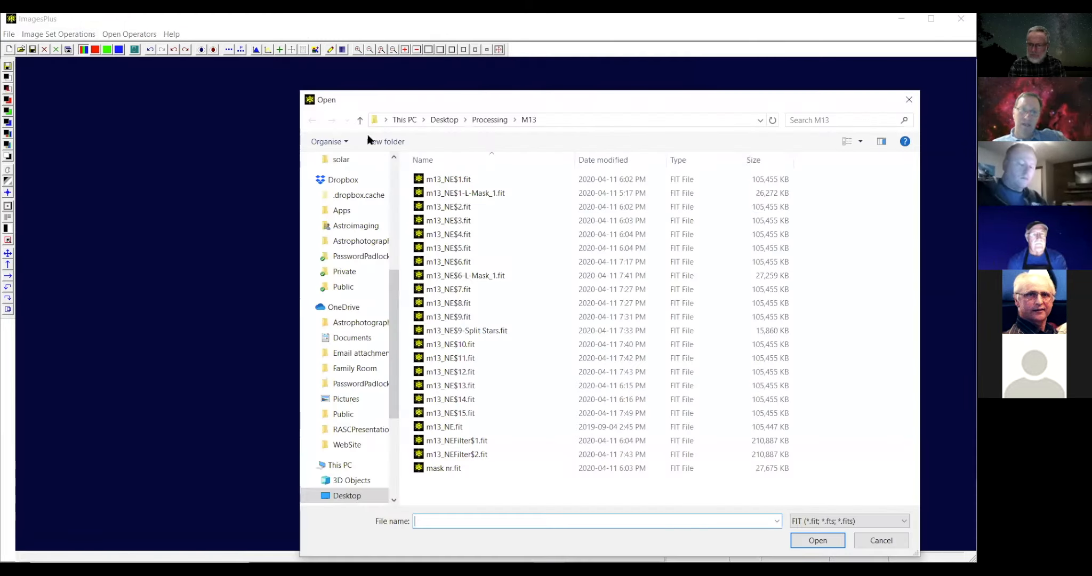
left_click(490, 119)
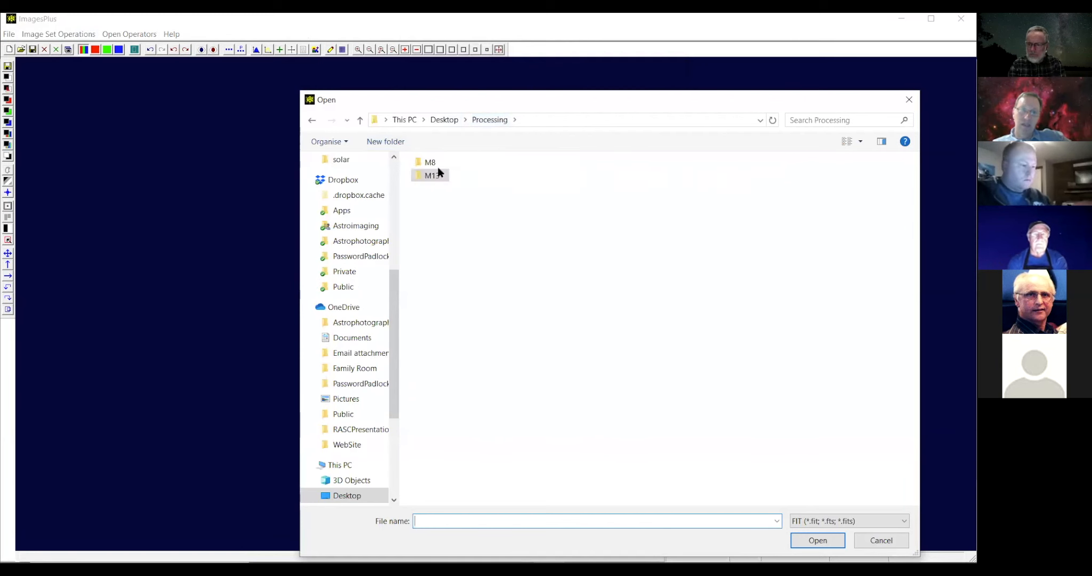
double_click(416, 163)
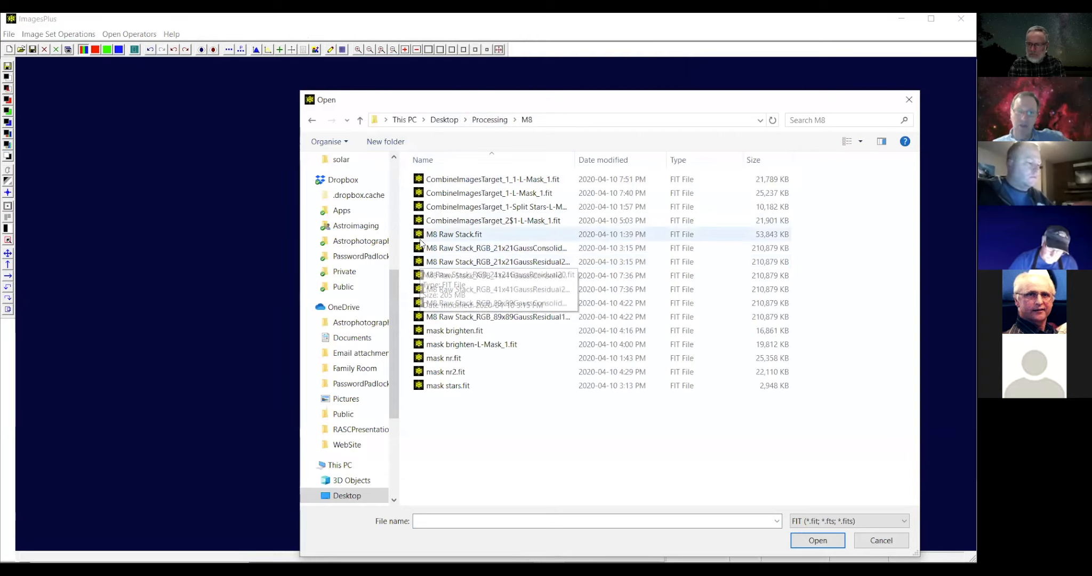
left_click(442, 236)
double_click(442, 236)
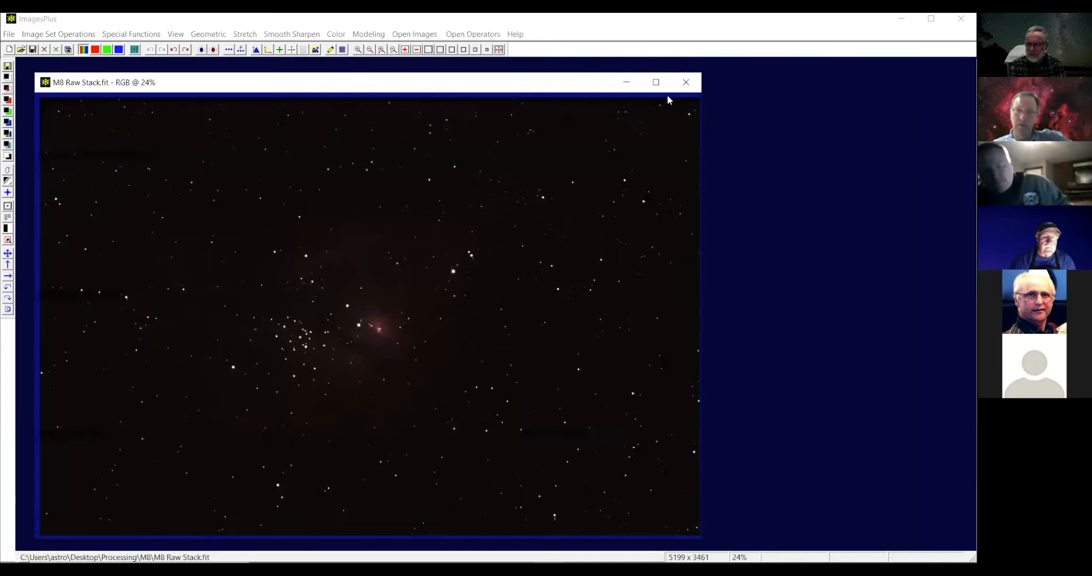
Close the M8 image, reopen M8 Raw Stack.fit, and shift its window slightly within the workspace.
left_click(68, 50)
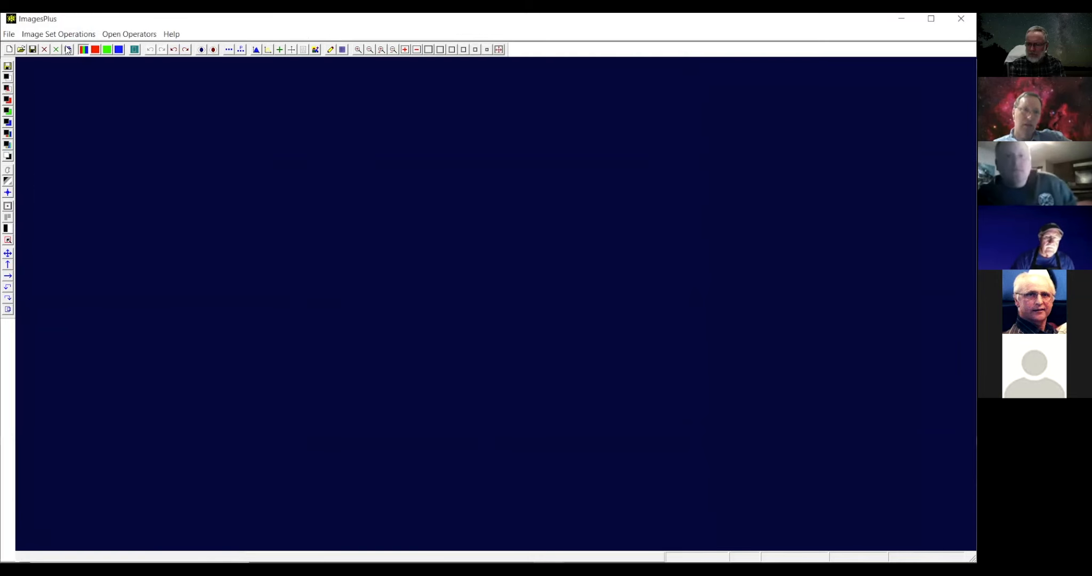
left_click(21, 50)
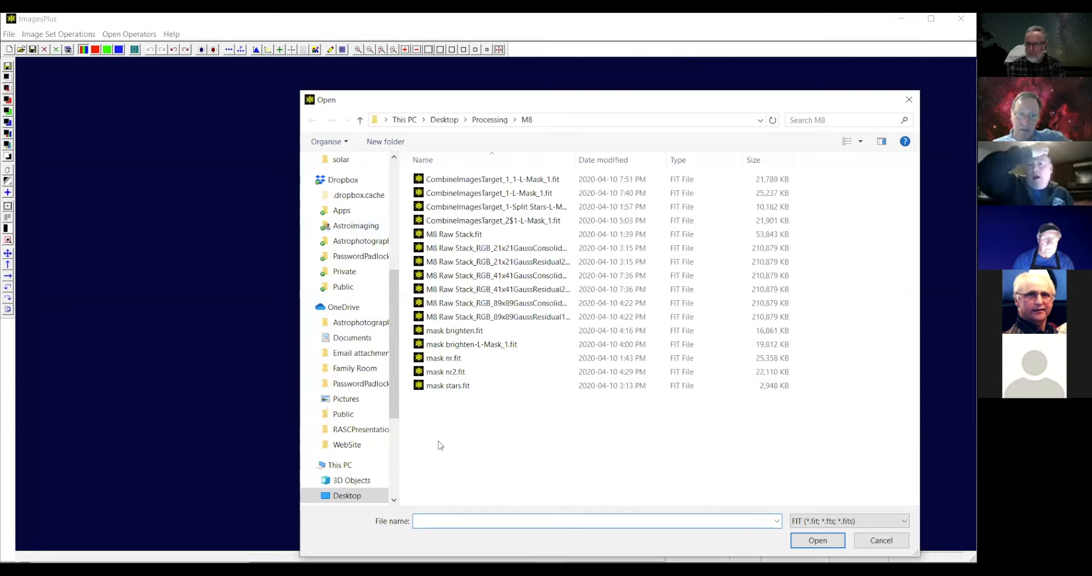
double_click(445, 235)
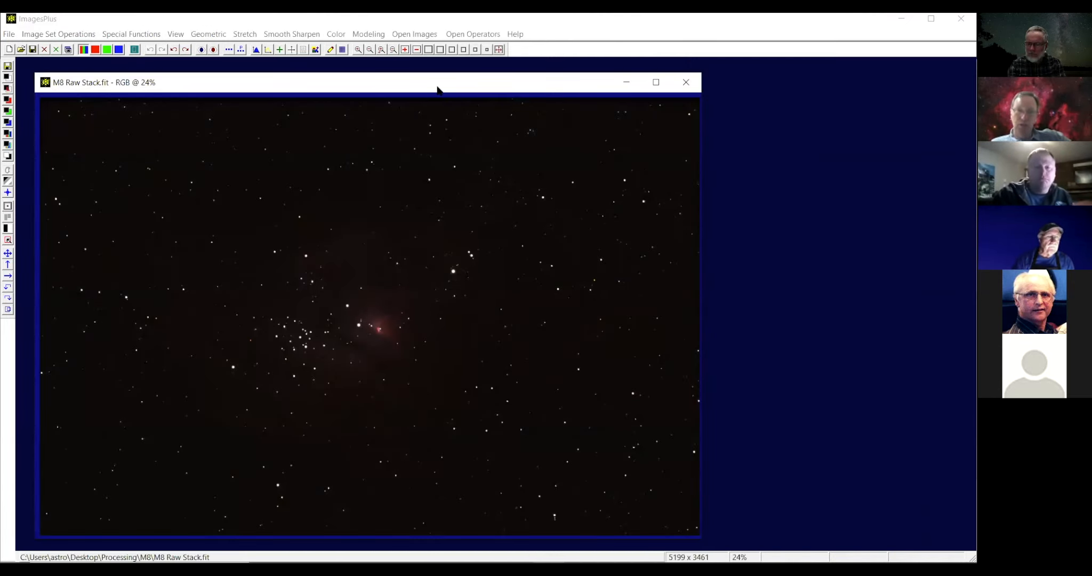
left_click_drag(437, 90, 473, 85)
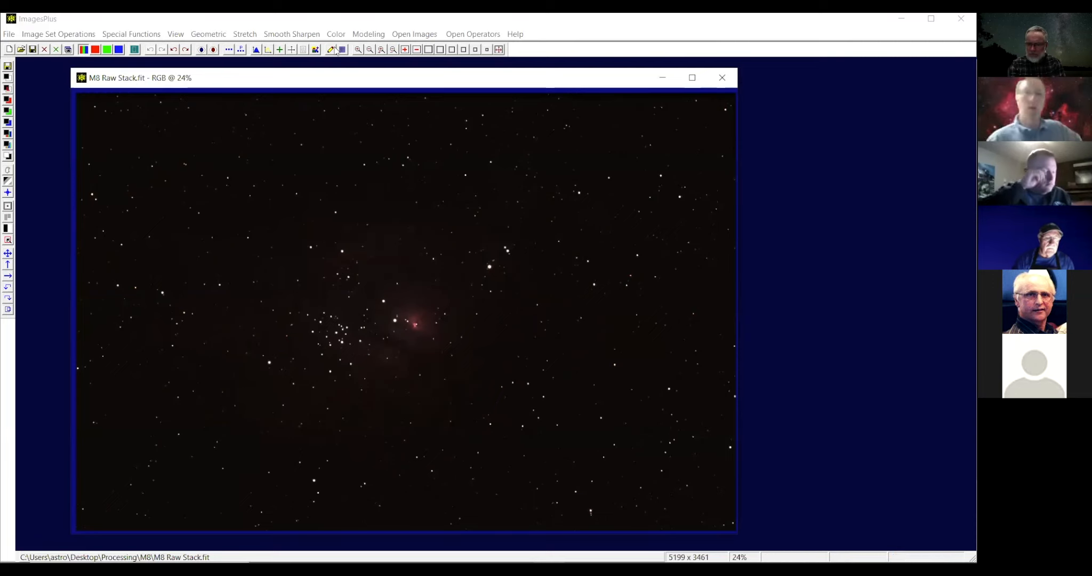
Examine the histogram of the M8 Raw Stack.fit image and close it.
left_click(256, 50)
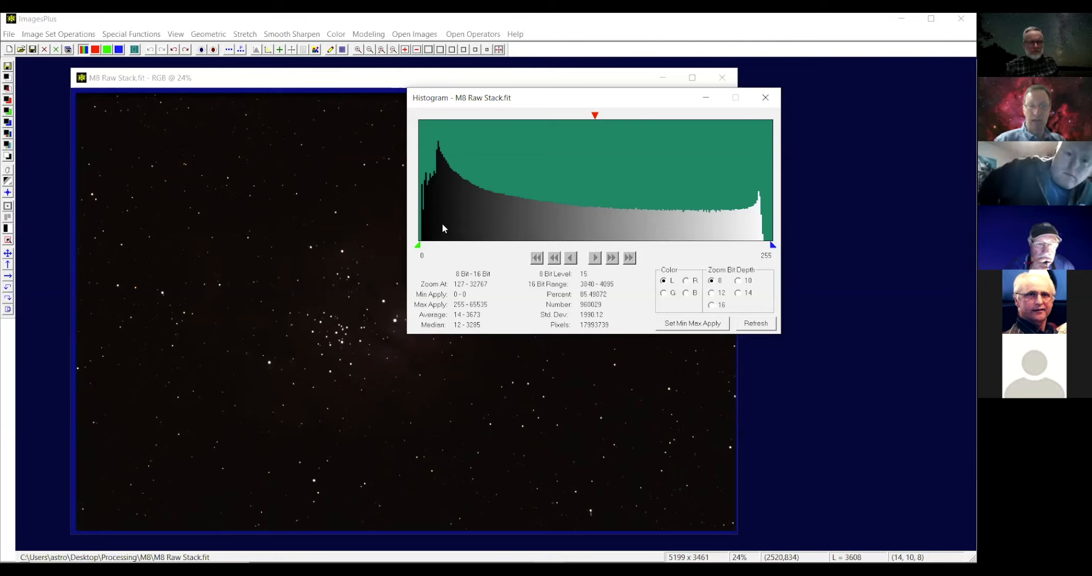
left_click(770, 101)
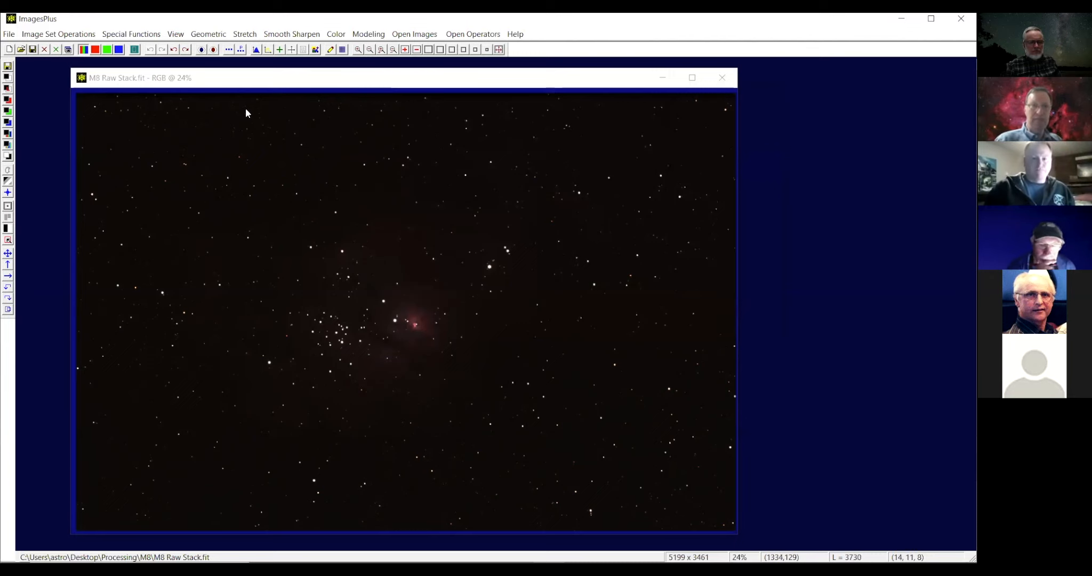
Stretch the M8 image with ArcSinH, using a Power of 0.834 and a BkGd. Weight of 0.88500.
left_click(245, 34)
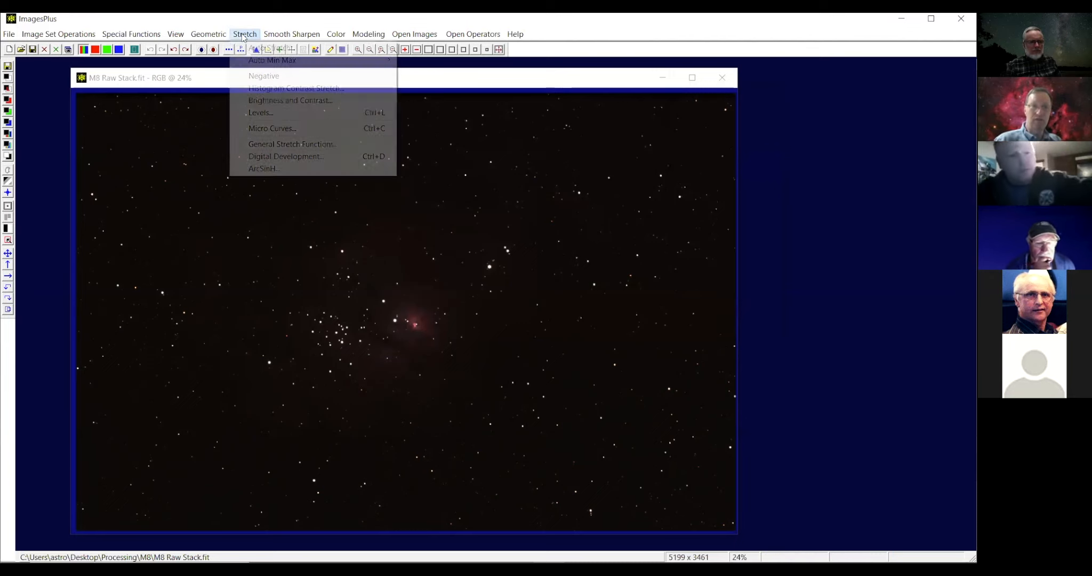
left_click(263, 168)
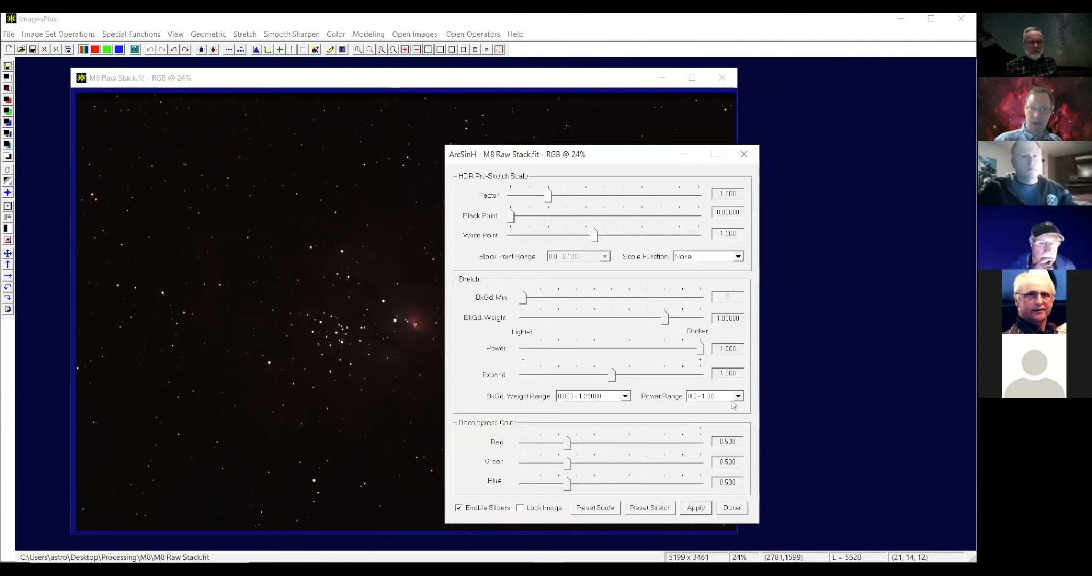
left_click(703, 352)
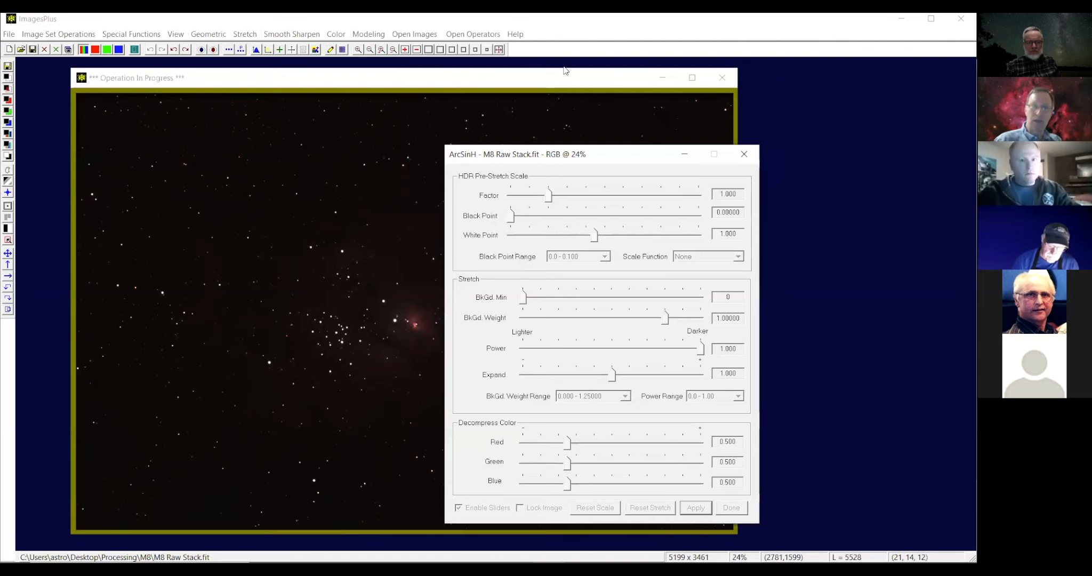
left_click(488, 50)
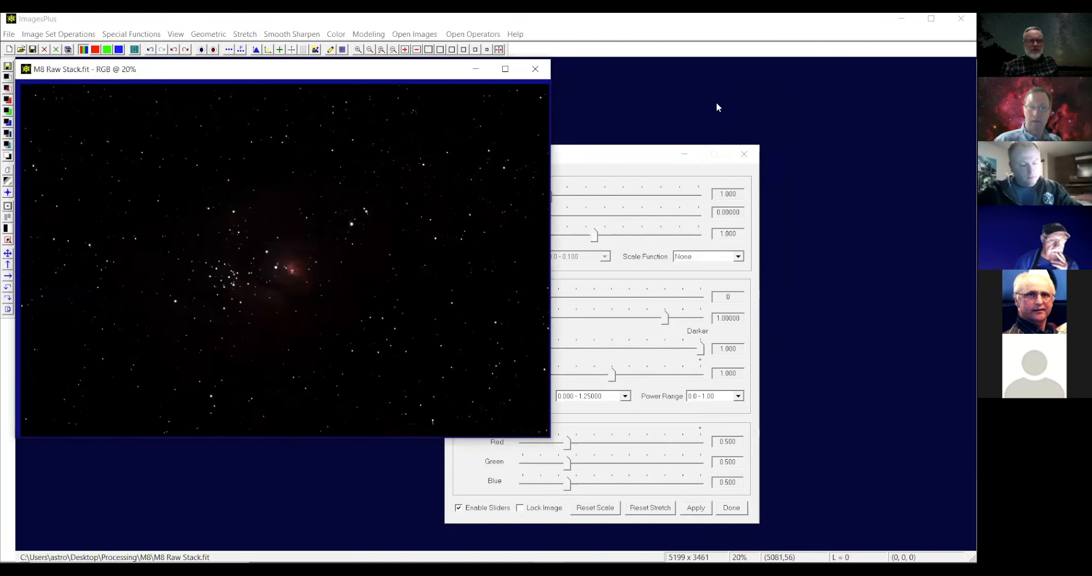
left_click_drag(604, 154, 717, 73)
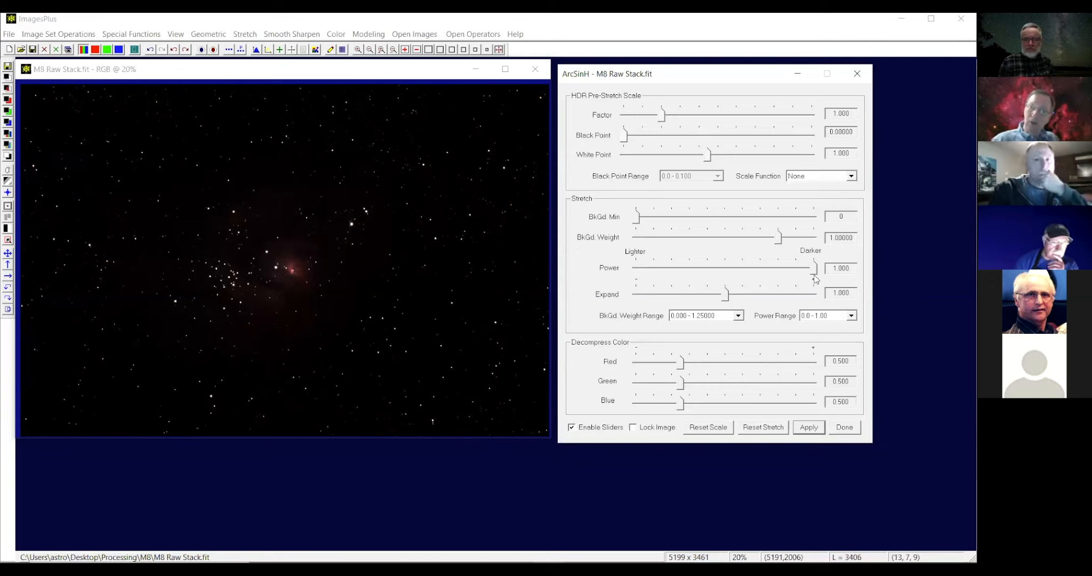
left_click_drag(814, 275, 785, 272)
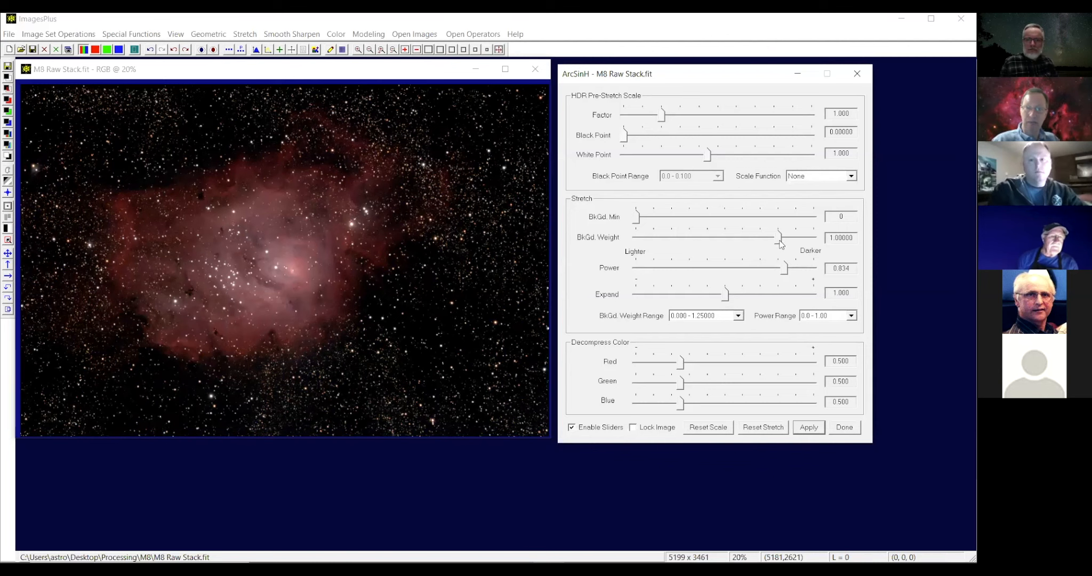
left_click_drag(780, 243, 770, 237)
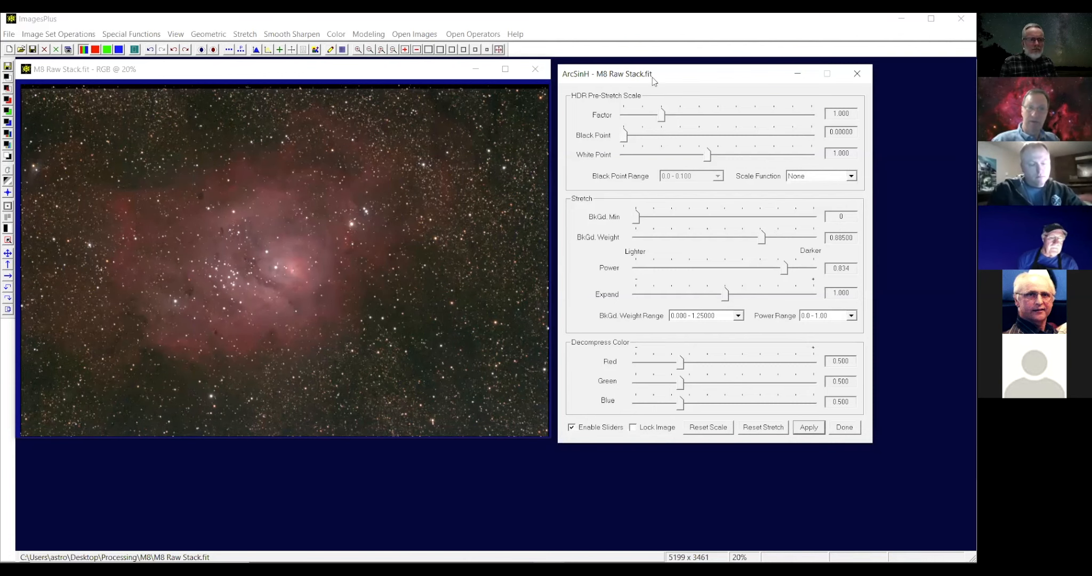
Set the ArcSinH pre-stretch Scale Function to nth Root X^n with a Root of 0.873, keeping the dialog beside the image.
left_click_drag(373, 69, 383, 85)
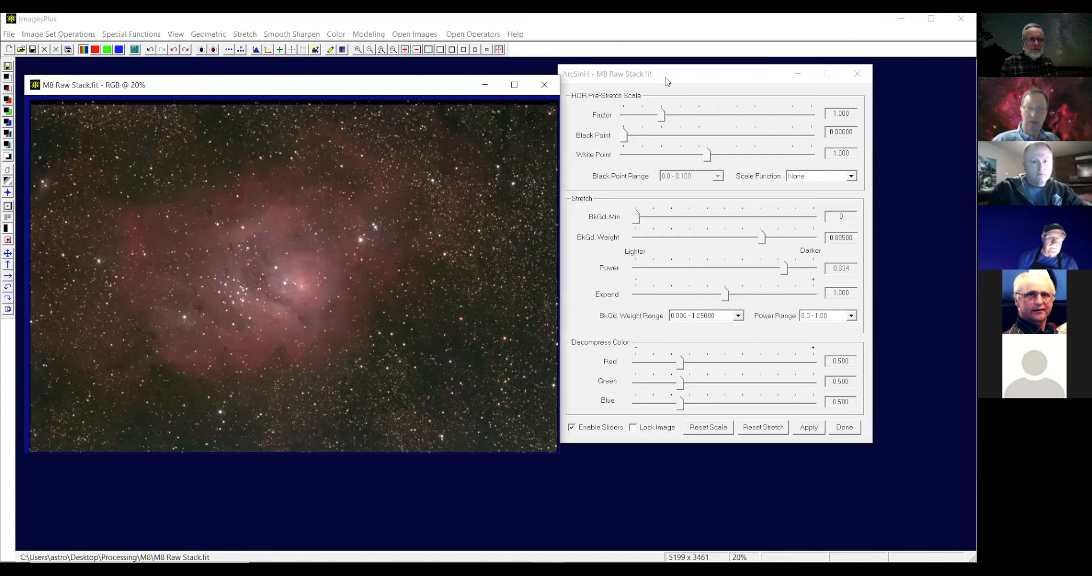
left_click_drag(666, 78, 686, 78)
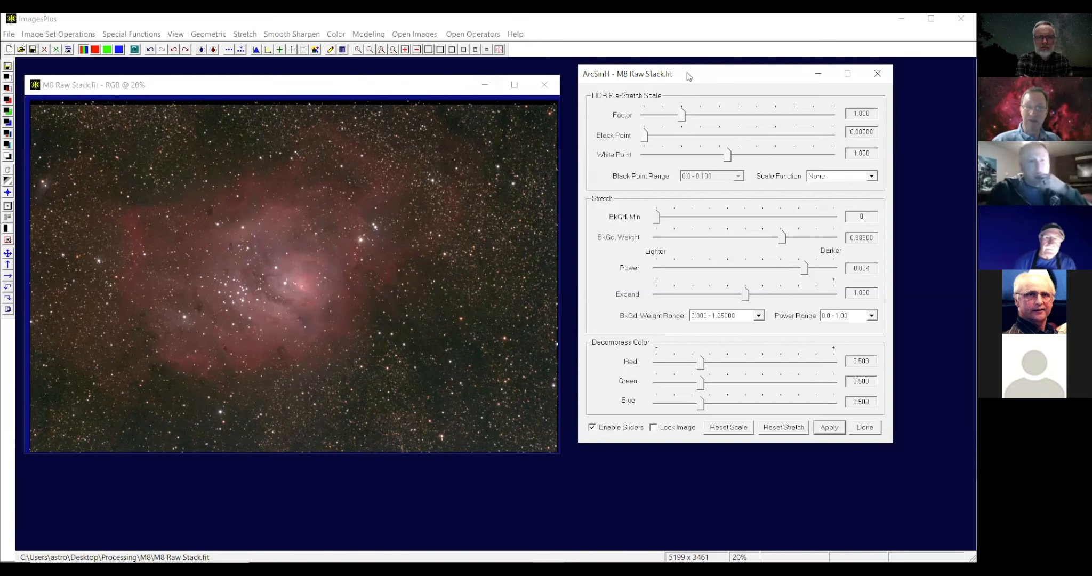
left_click_drag(687, 76, 645, 65)
left_click(834, 167)
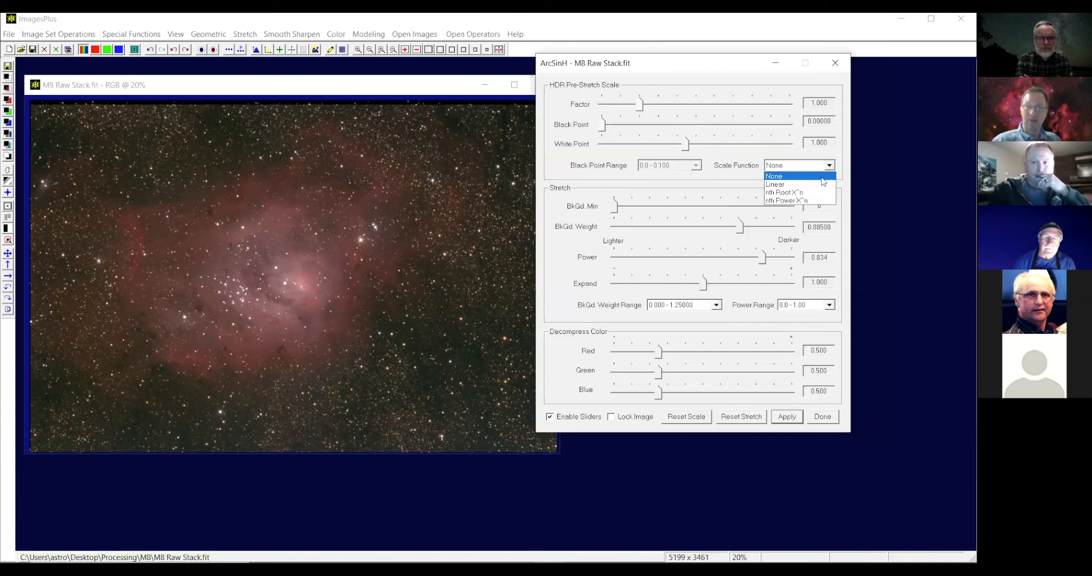
left_click(782, 193)
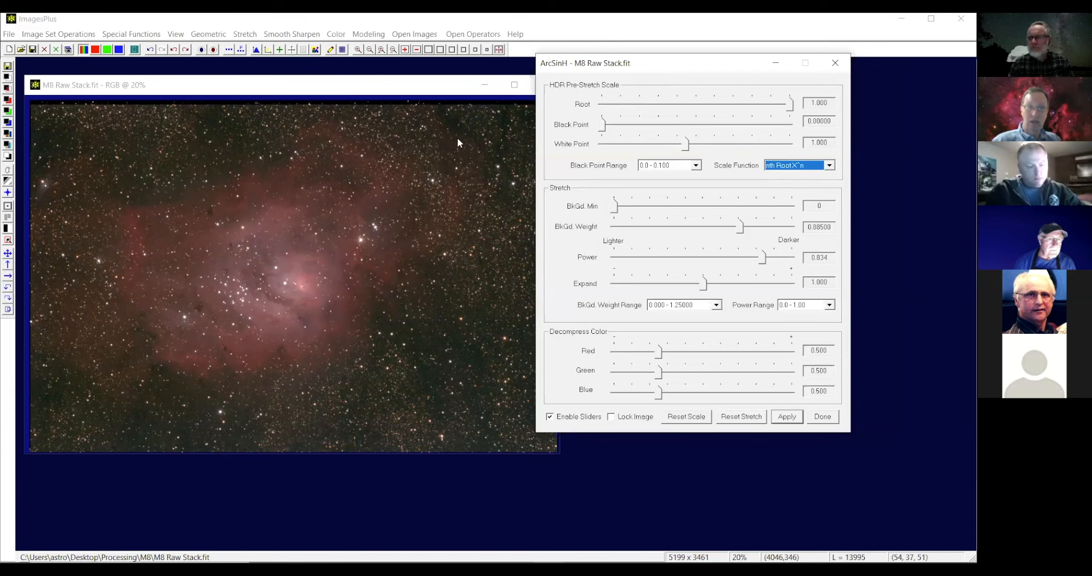
left_click(414, 109)
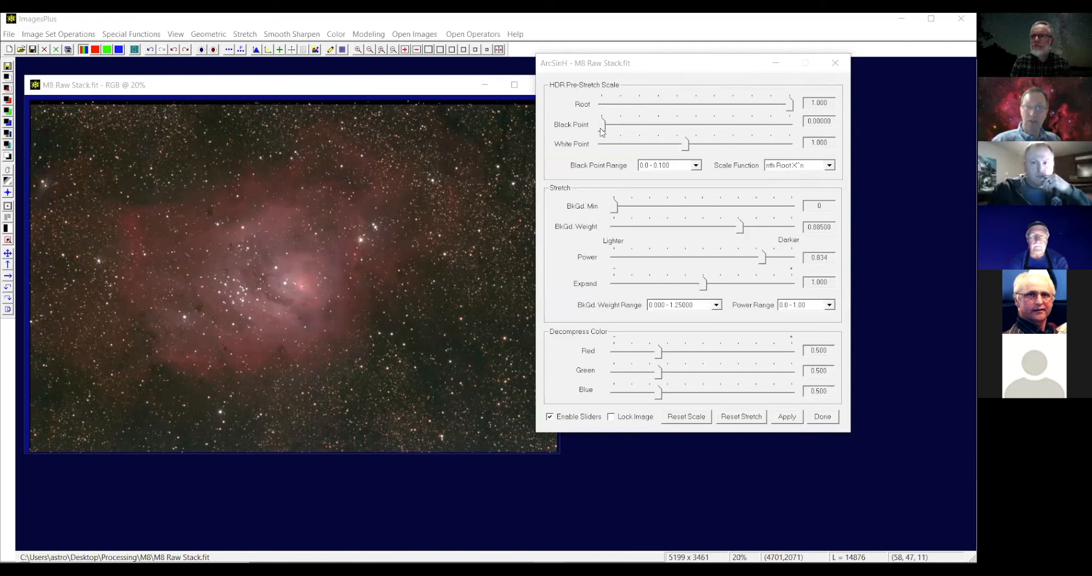
left_click_drag(789, 104, 770, 103)
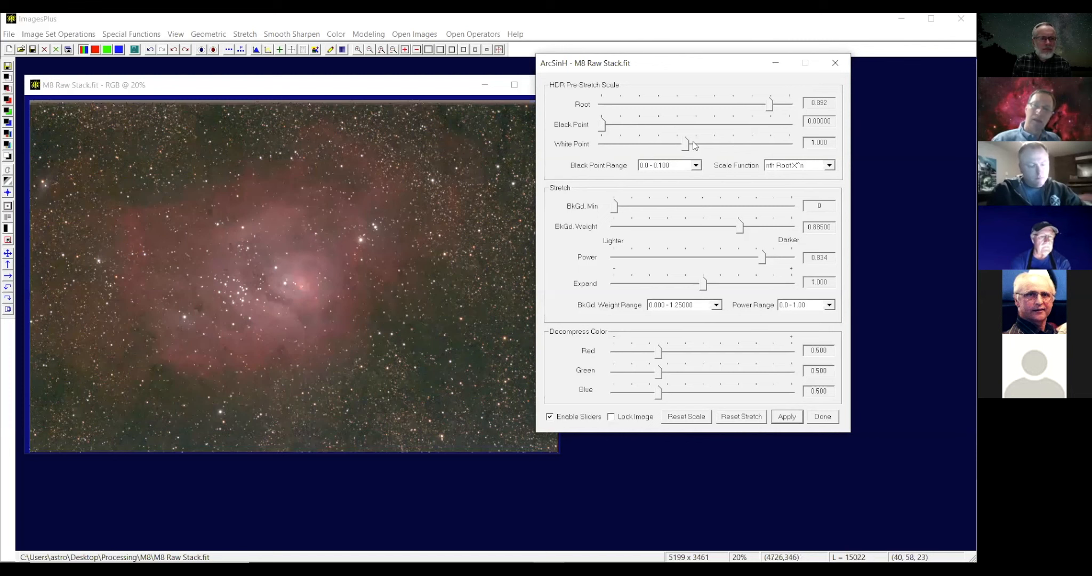
left_click_drag(771, 103, 767, 101)
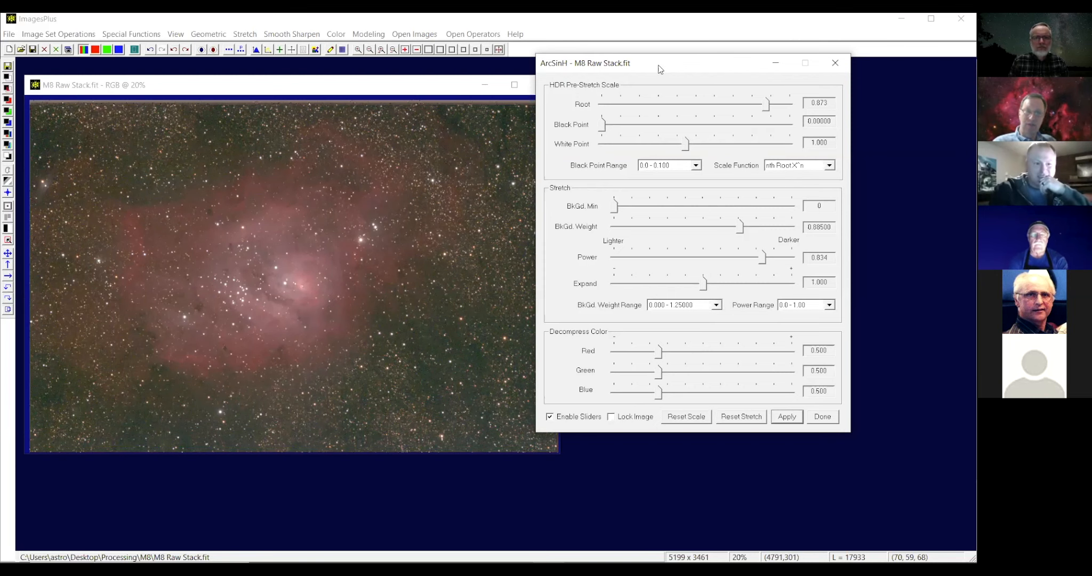
left_click_drag(671, 84, 700, 105)
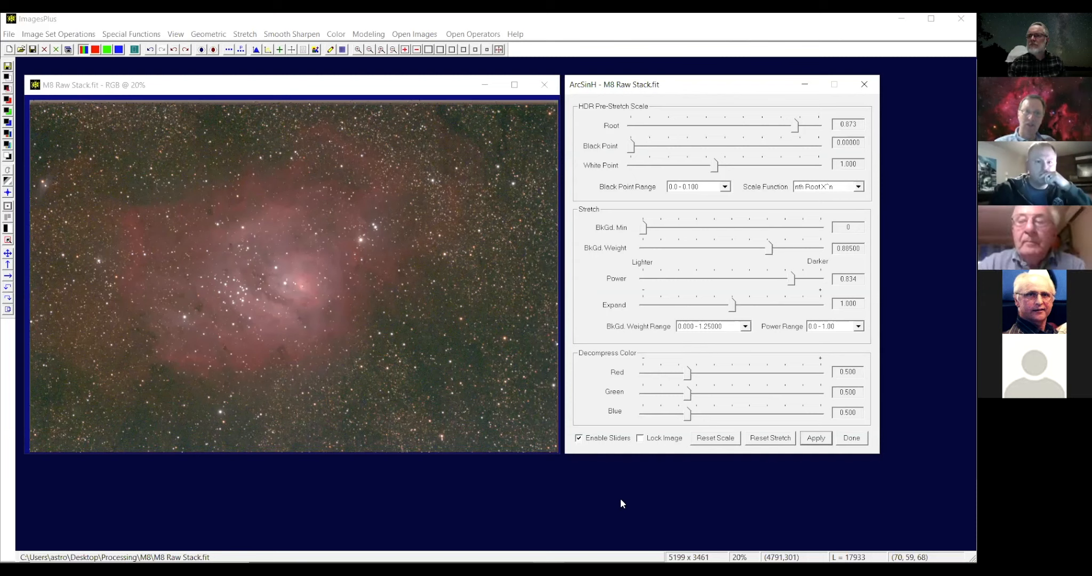
Inspect the stretched M8 image at 100% from its corner to the nebula core, and return to the full view.
left_click(412, 138)
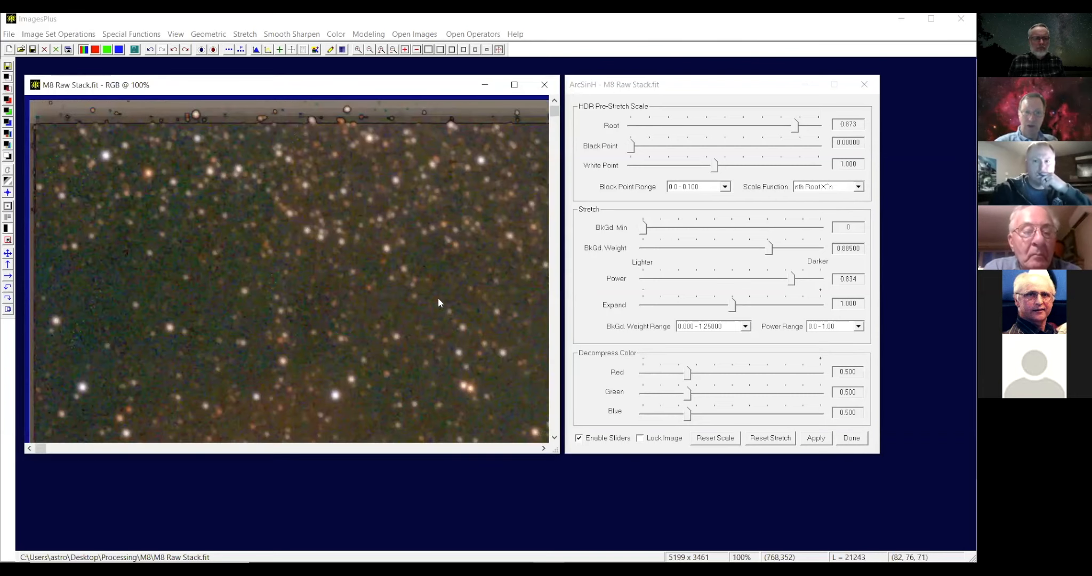
left_click(517, 448)
left_click(517, 448)
left_click(554, 407)
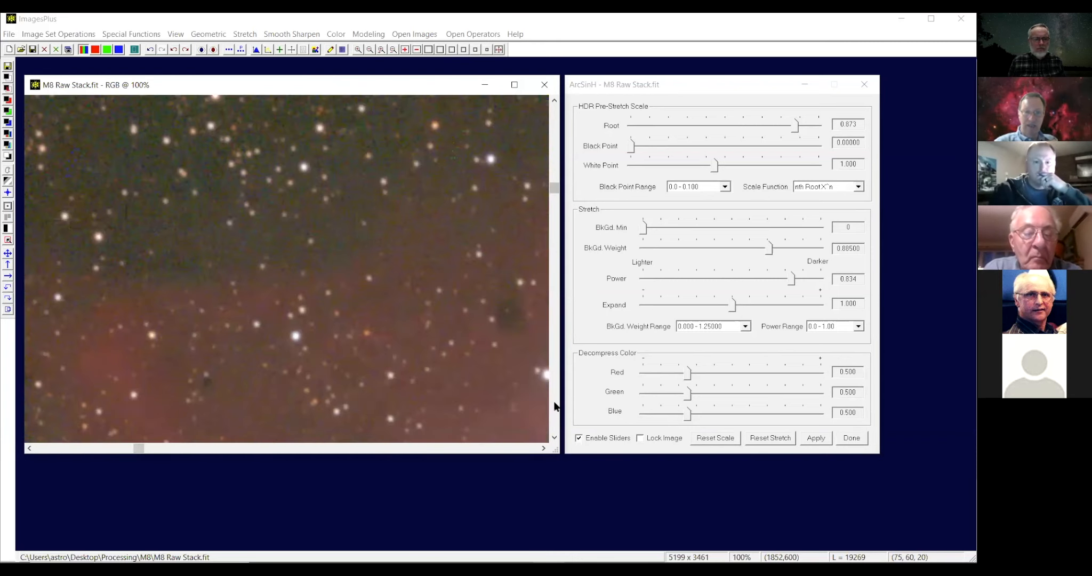
left_click(554, 407)
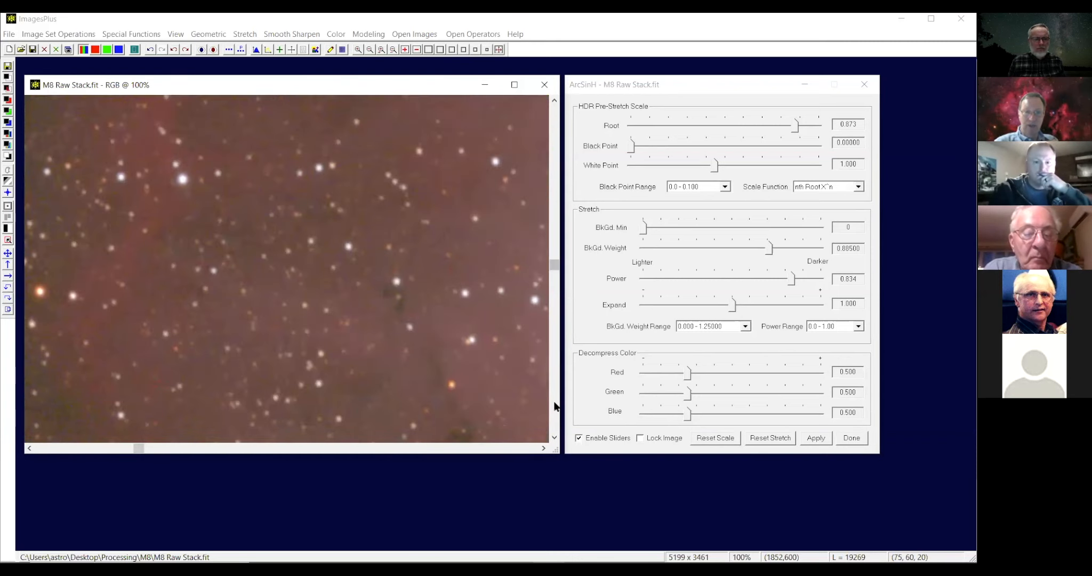
left_click(541, 447)
left_click(541, 447)
left_click(541, 446)
left_click(541, 447)
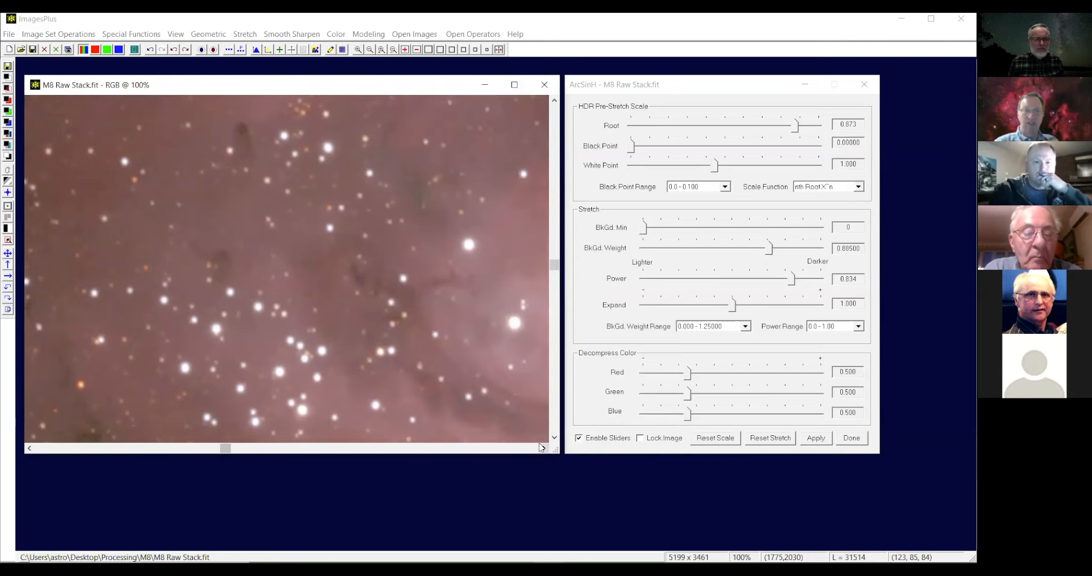
left_click(541, 447)
left_click(541, 447)
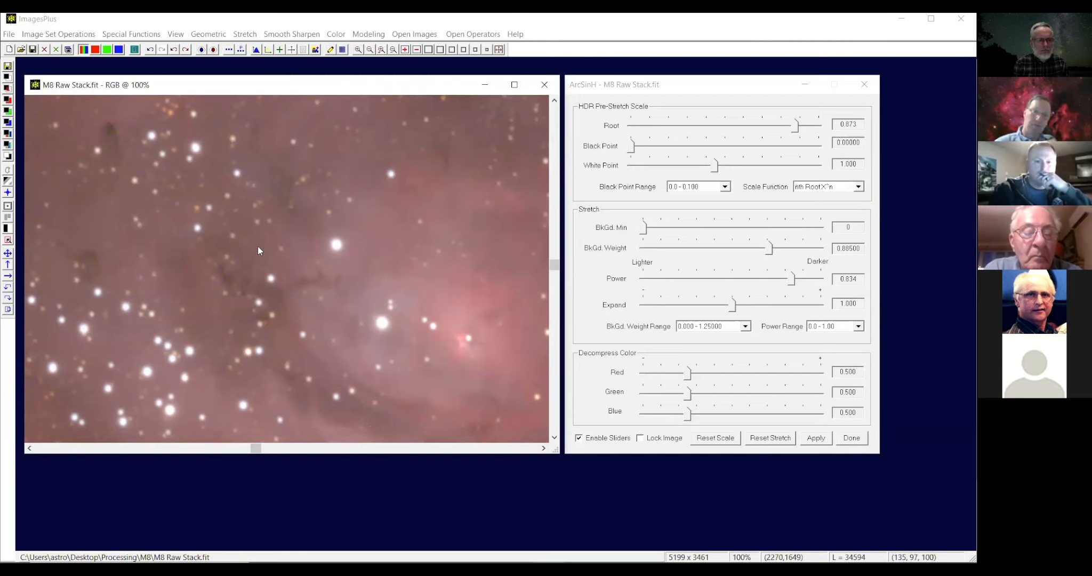
left_click(487, 51)
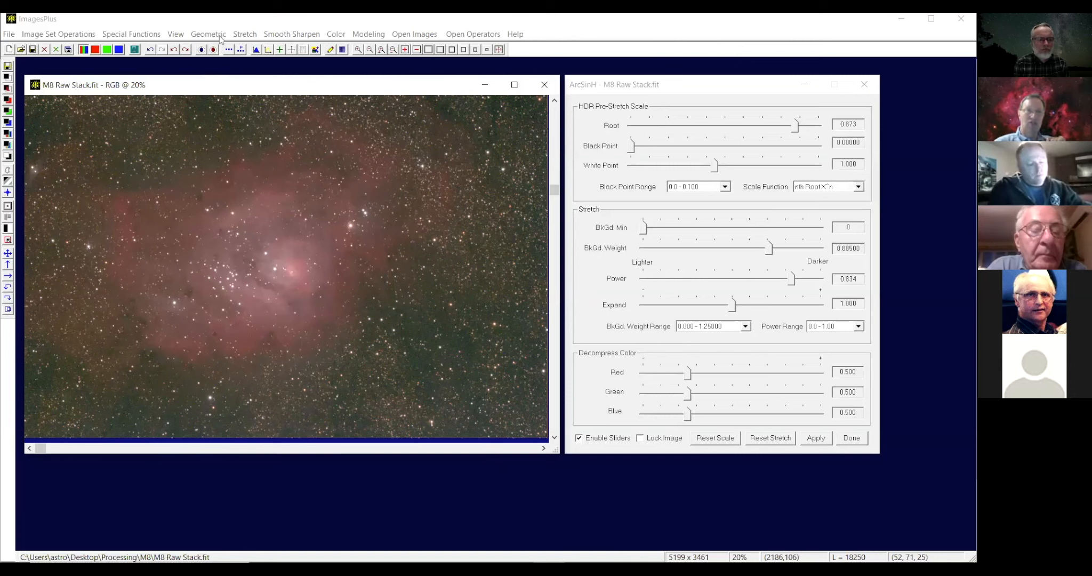
Create a luminance mask from the stretched M8 image and invert it.
left_click(123, 36)
mouse_move(160, 48)
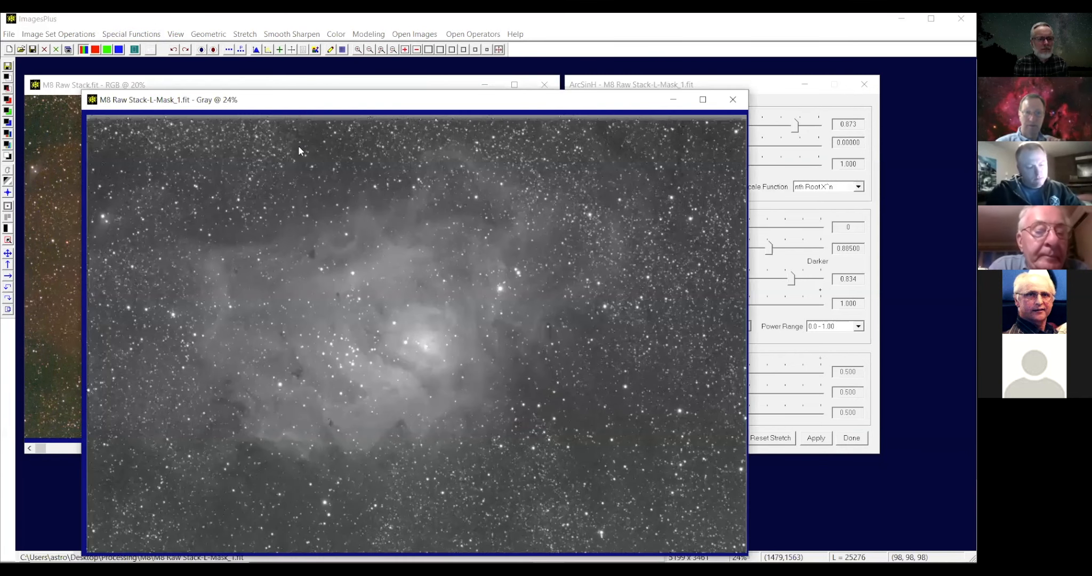
left_click(131, 33)
mouse_move(213, 47)
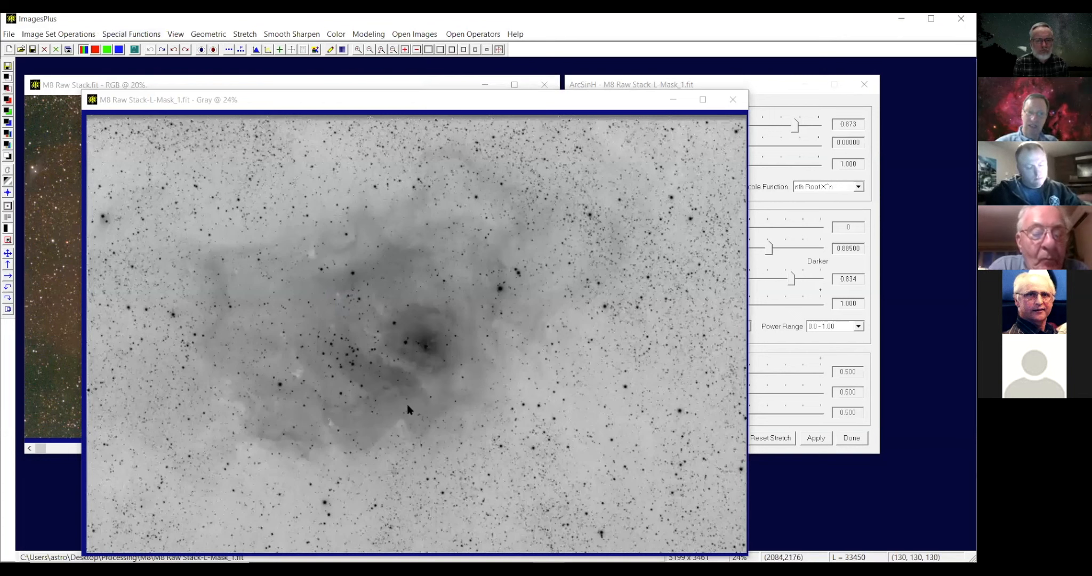
Set the mask's Levels to Black 22396 and White 48356, and save a copy as M8 Raw Stack-L-Mask_1.fit in 16-bit integer format with lossless compression.
left_click(244, 34)
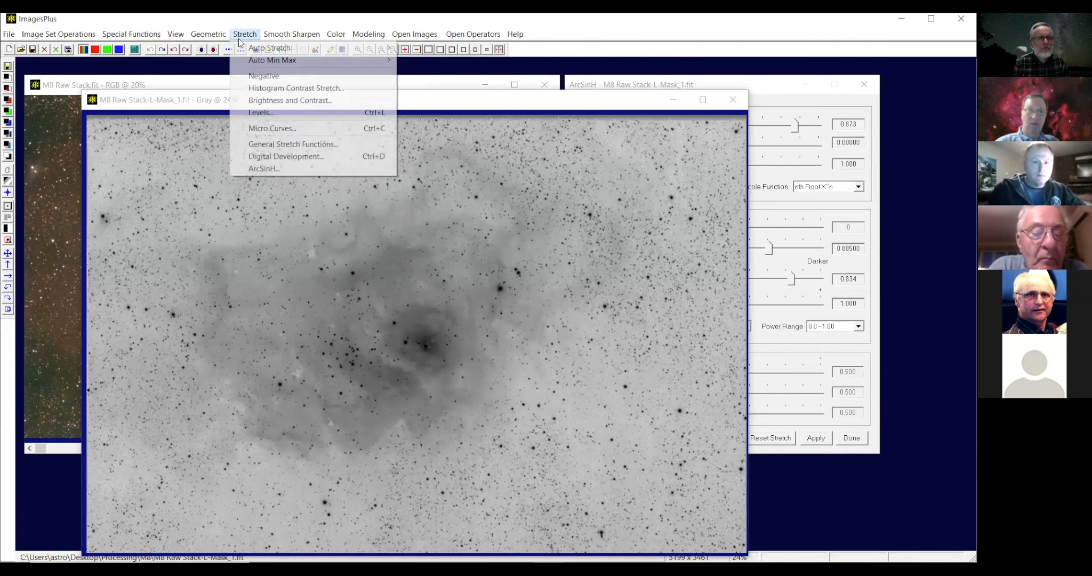
left_click(257, 112)
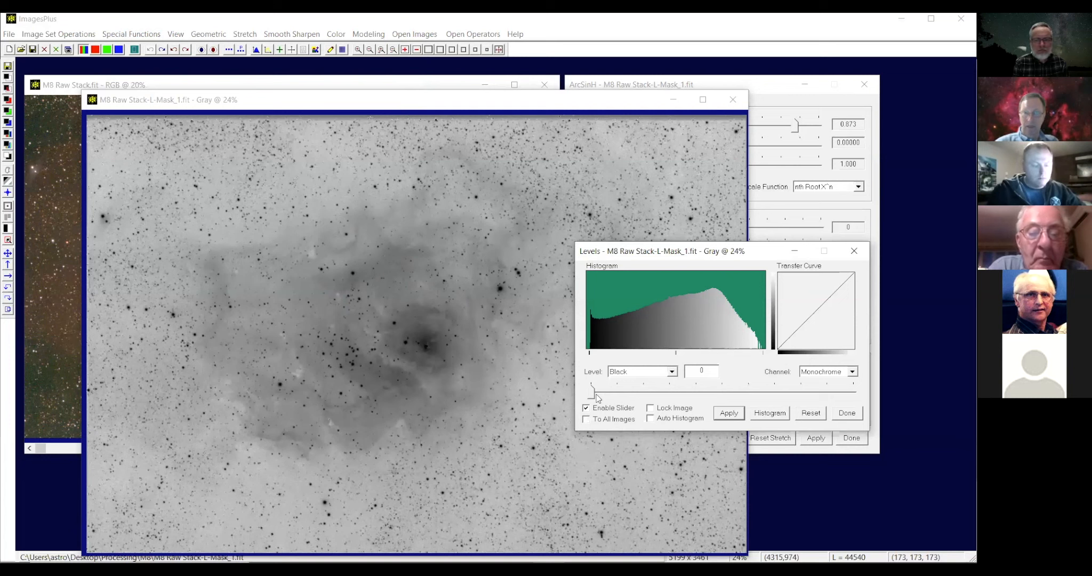
left_click_drag(593, 393, 681, 402)
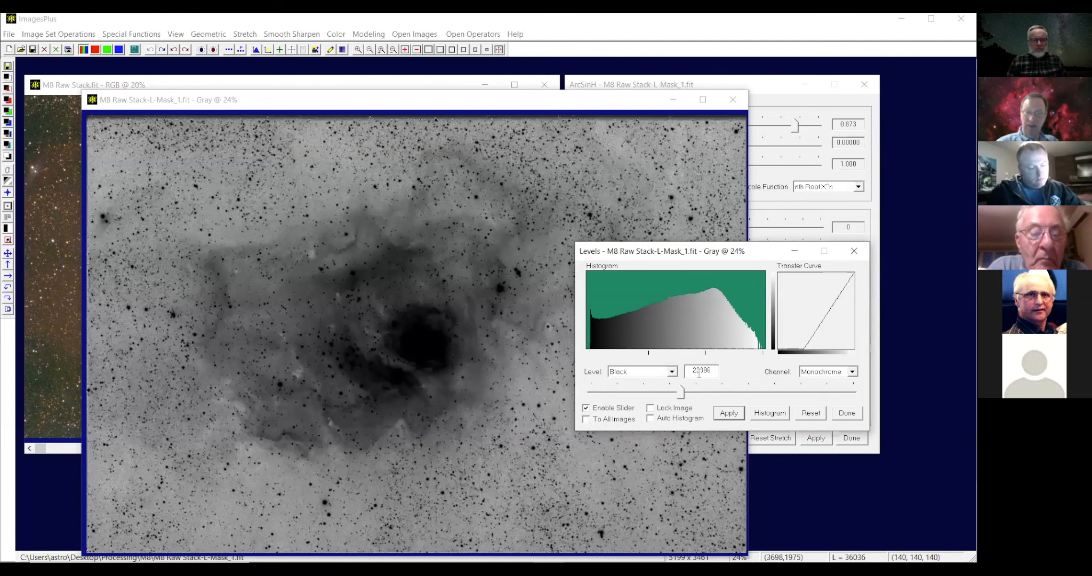
left_click(673, 372)
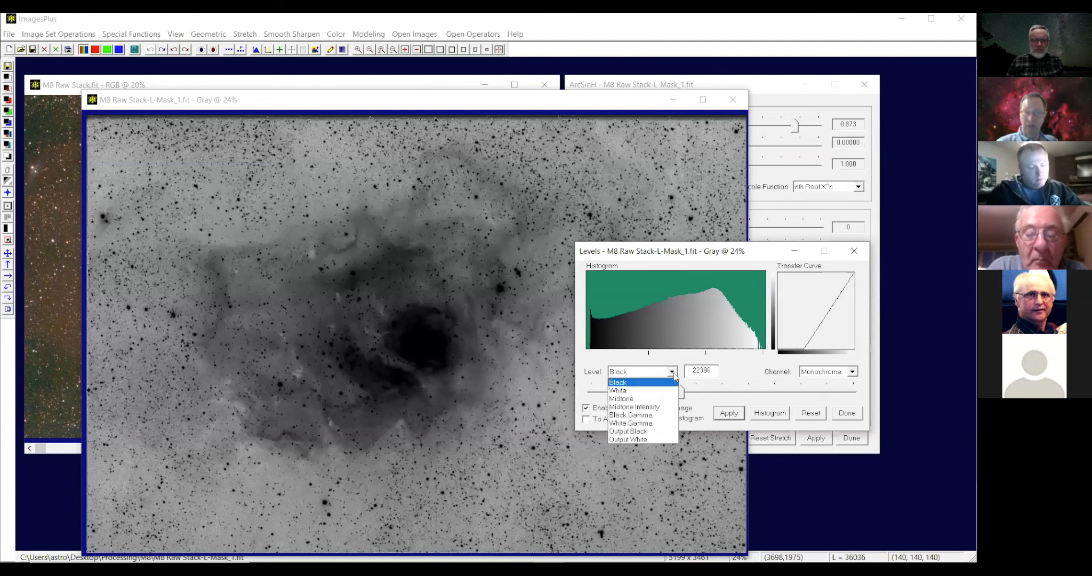
left_click(666, 390)
left_click_drag(853, 392, 785, 393)
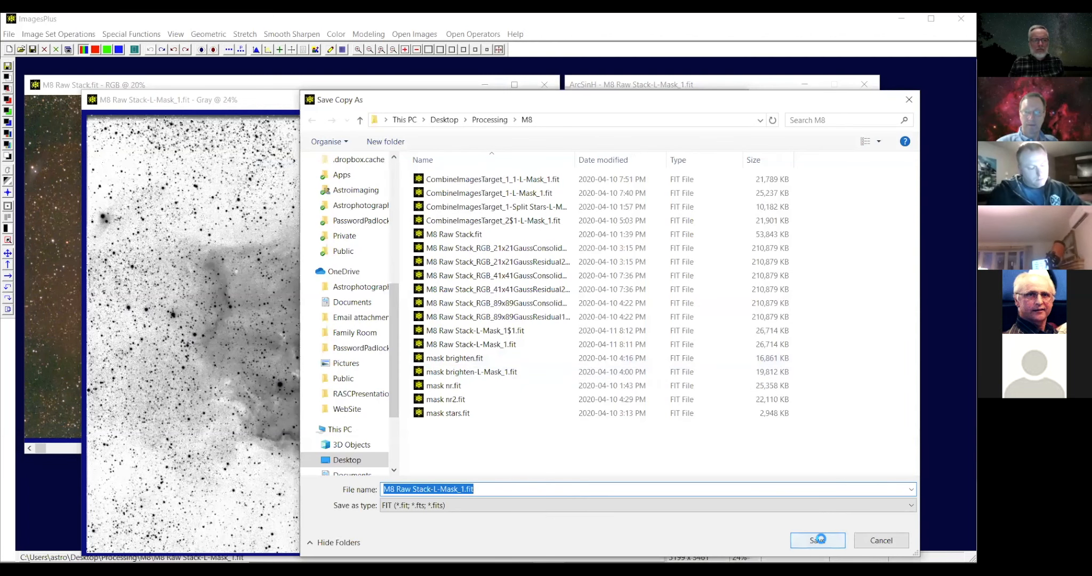
left_click(817, 540)
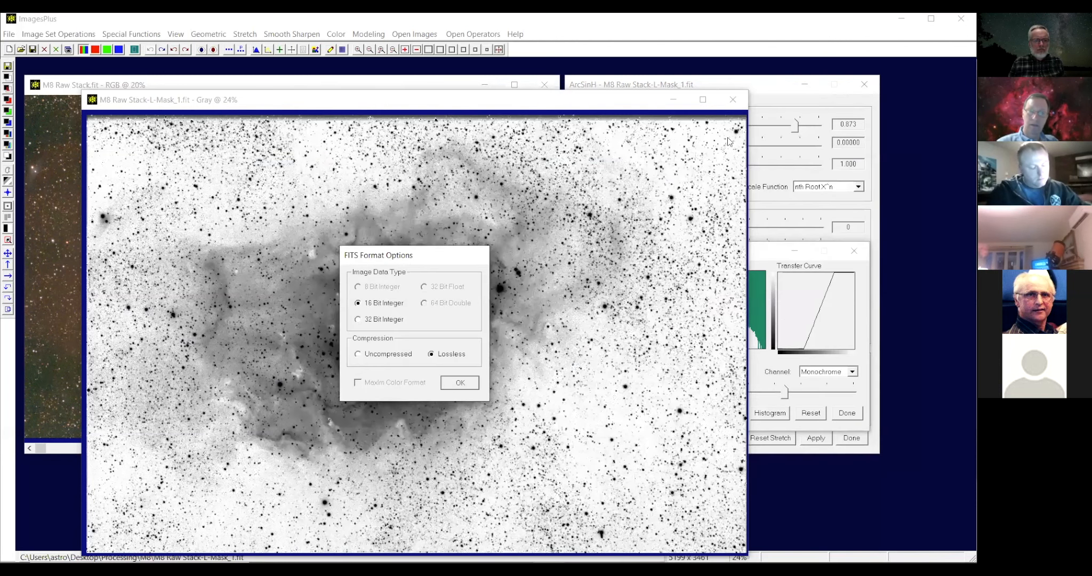
left_click(460, 383)
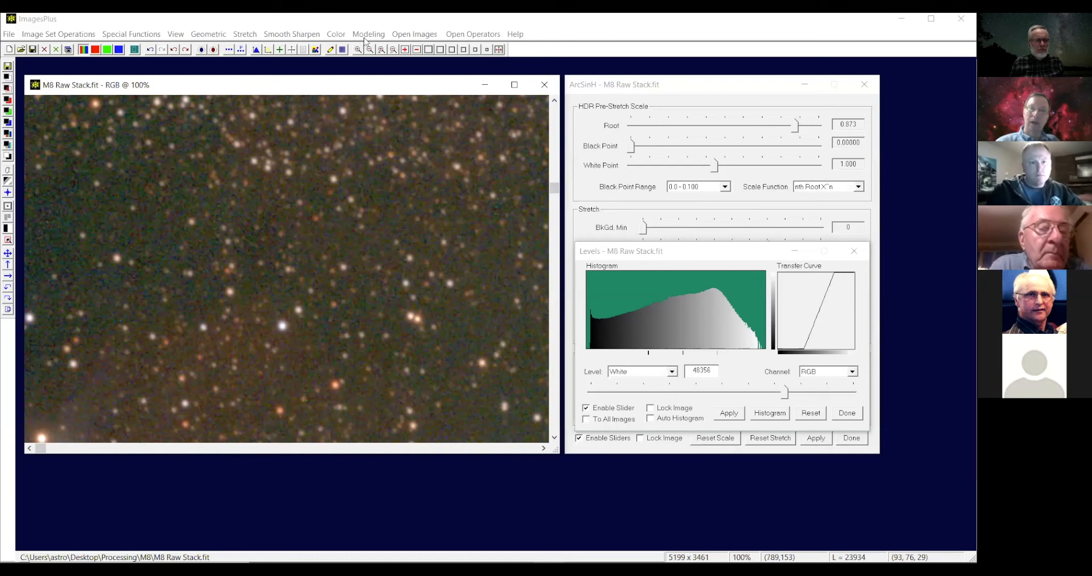
Smooth the M8 Raw Stack.fit image using a low-pass Frequency Filter with a cutoff of 0.054.
left_click(292, 34)
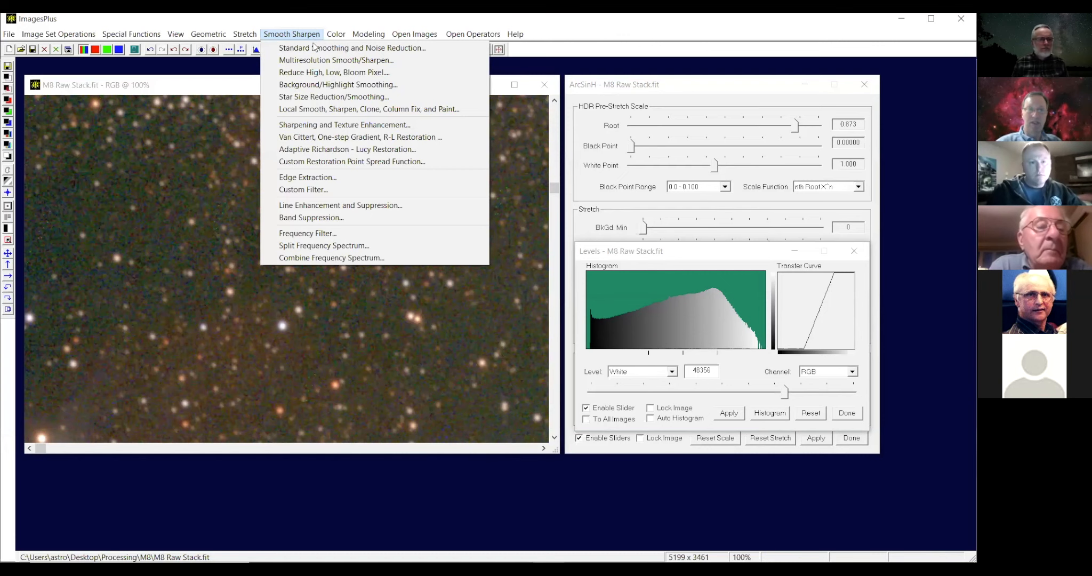
left_click(323, 239)
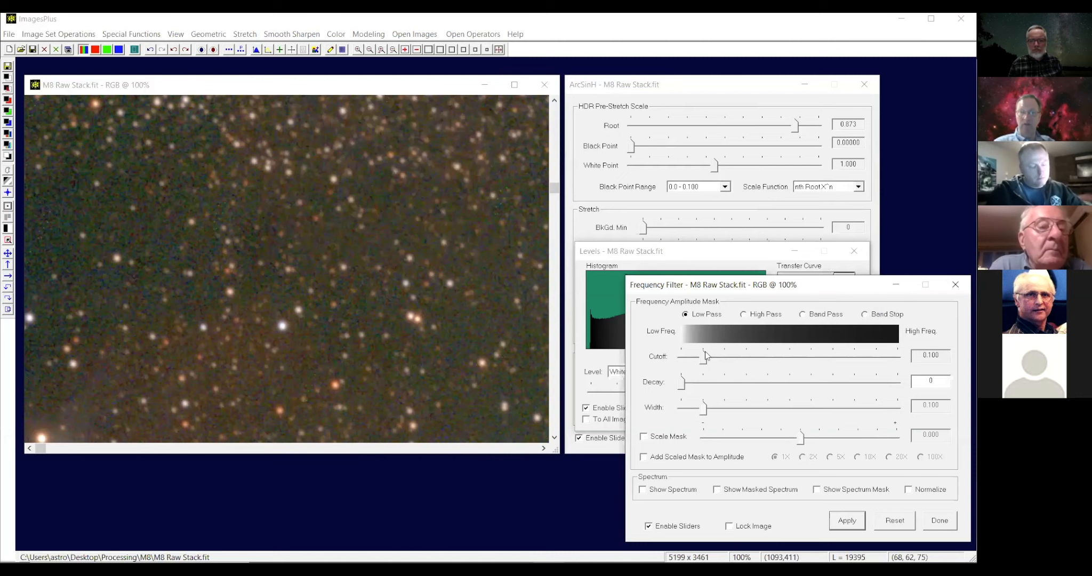
left_click_drag(703, 362, 691, 357)
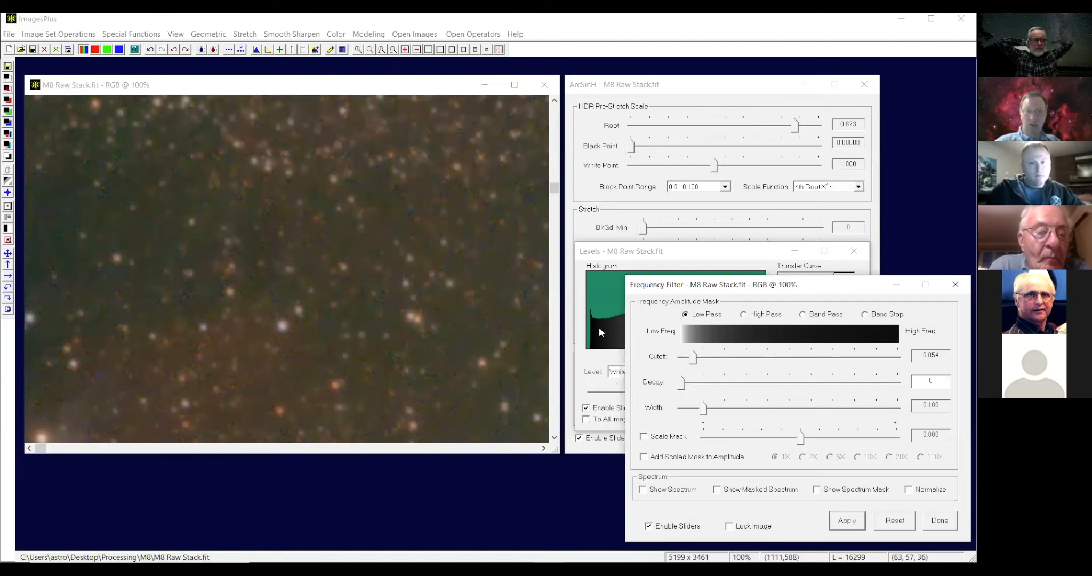
Set the low-pass filter cutoff to 0.035 and paste the copied M8 luminance mask onto the Frequency Filter operation in the process history.
left_click_drag(694, 359, 691, 358)
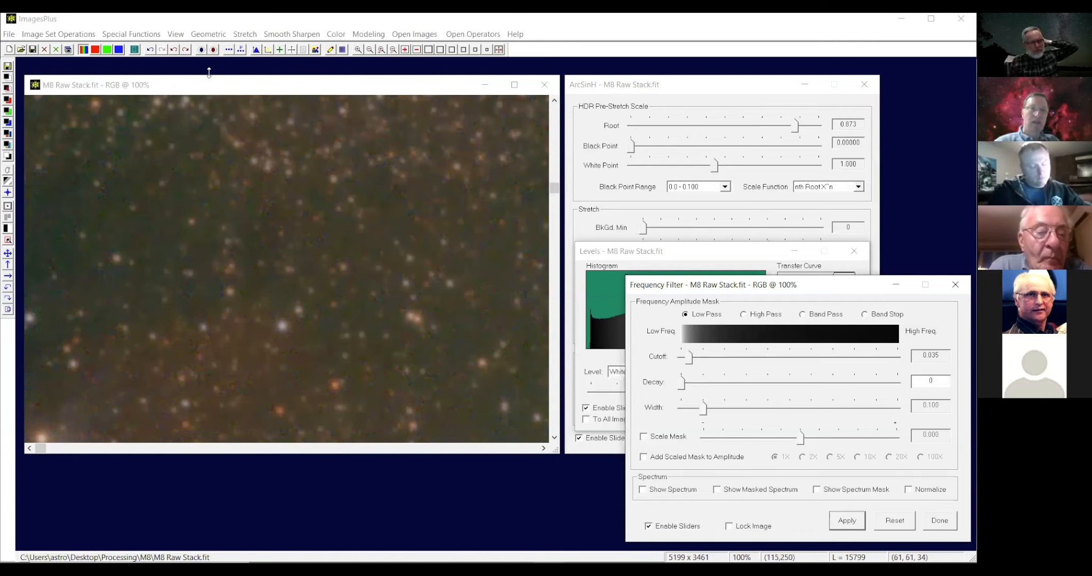
left_click(303, 50)
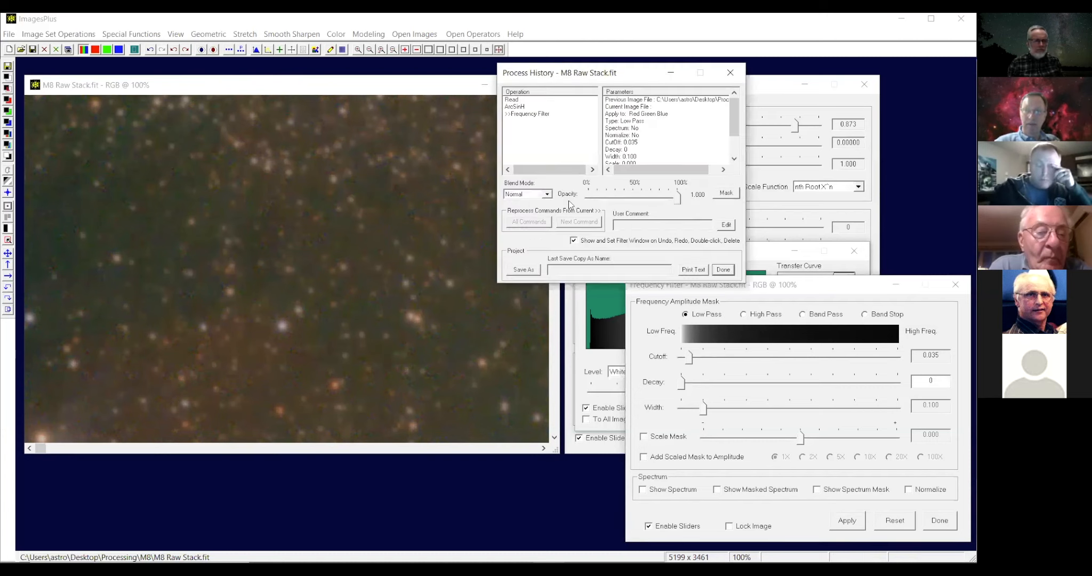
left_click(717, 196)
left_click(605, 528)
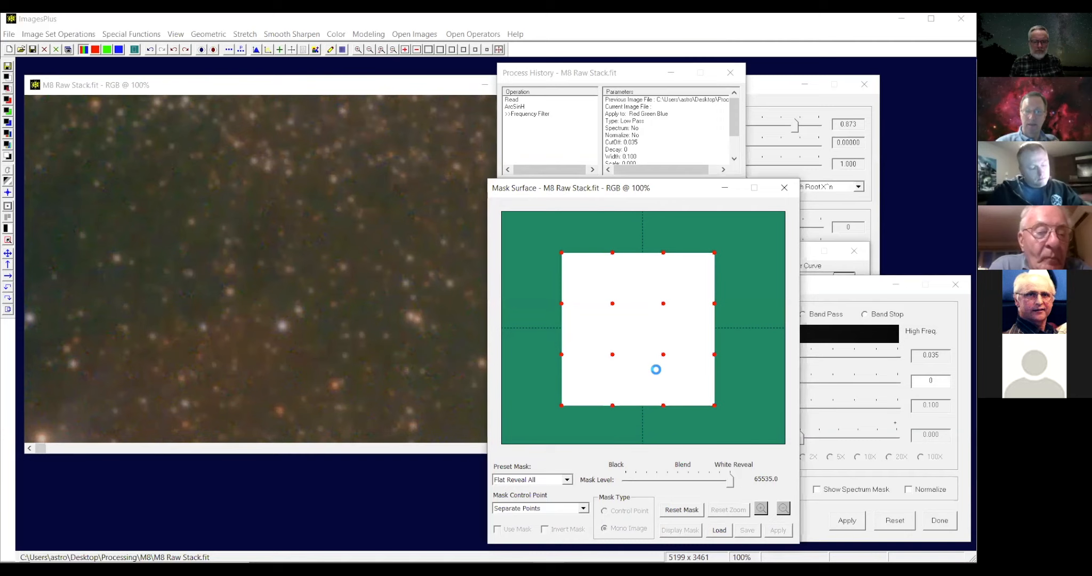
right_click(637, 315)
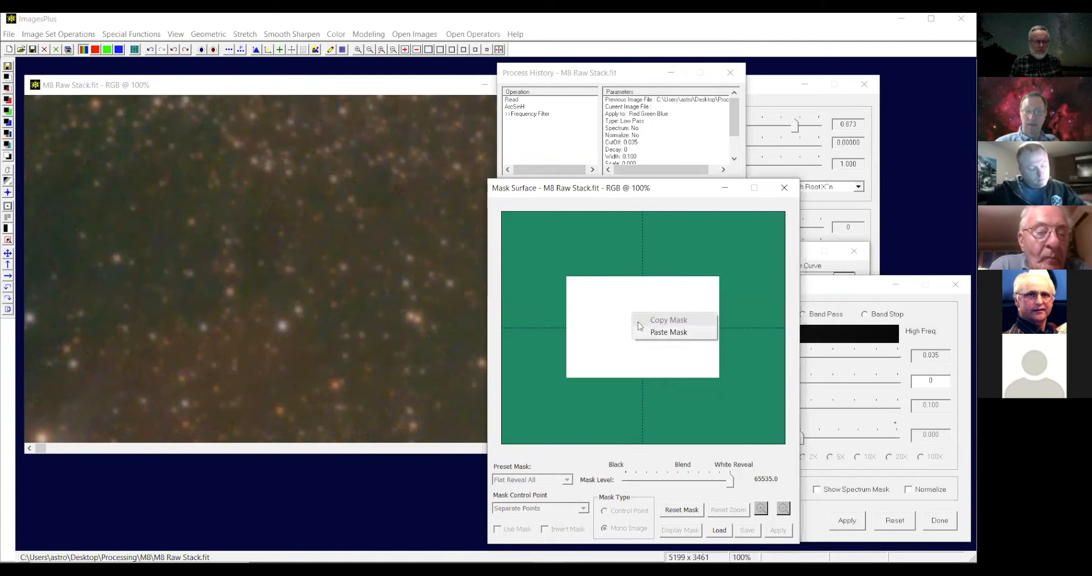
left_click(669, 332)
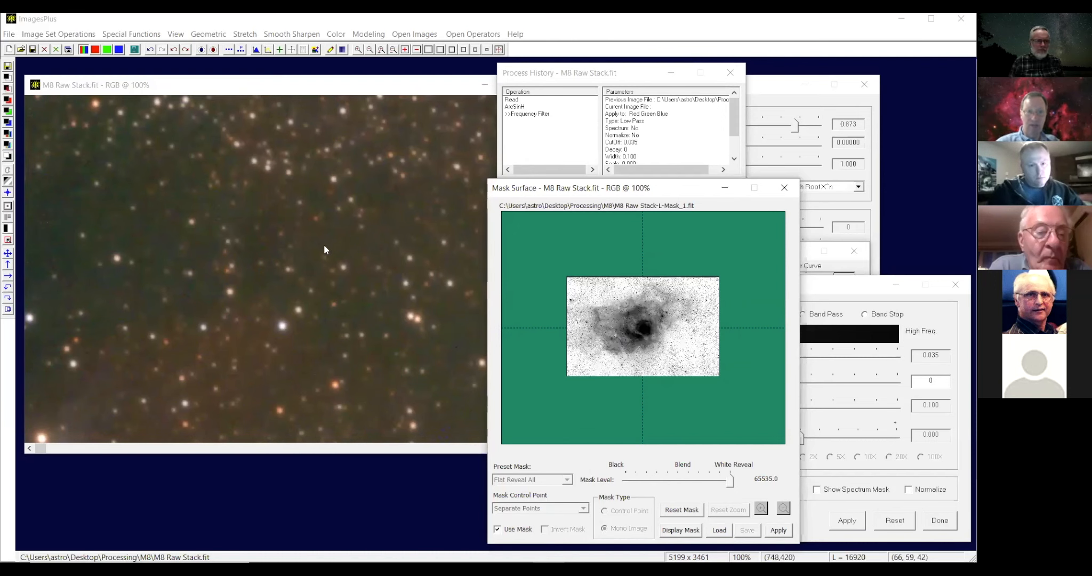
Compare the masked smoothing at different blend opacities and in the 20% full view, and close the open processing windows.
left_click(669, 119)
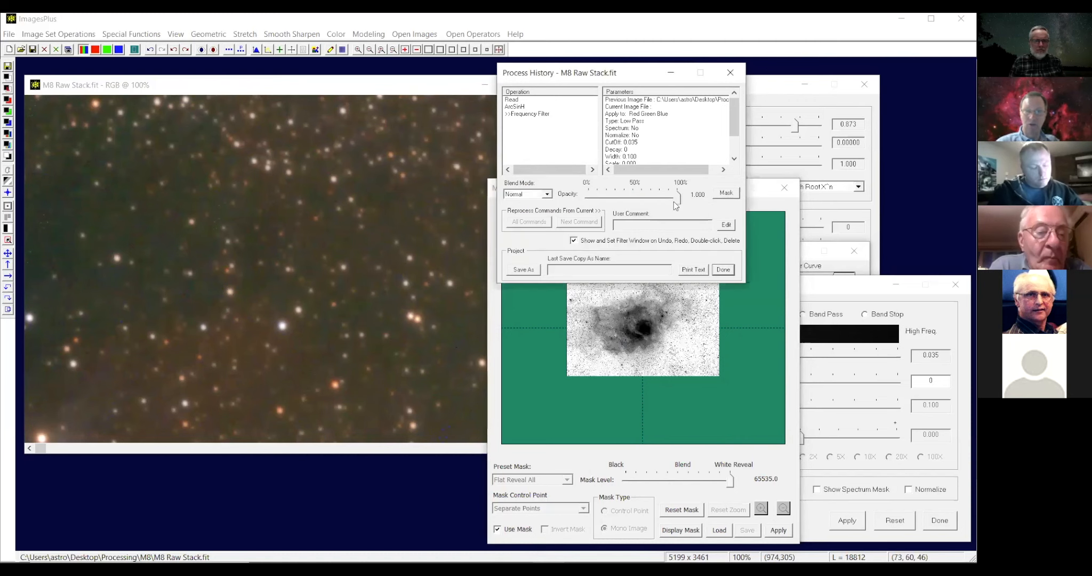
left_click_drag(675, 197, 520, 204)
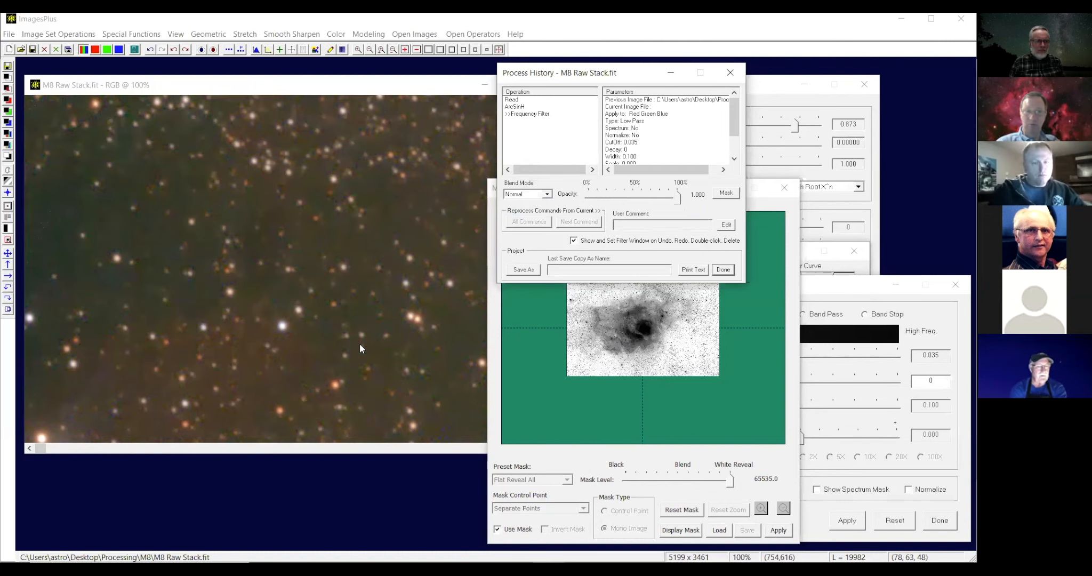
left_click(476, 50)
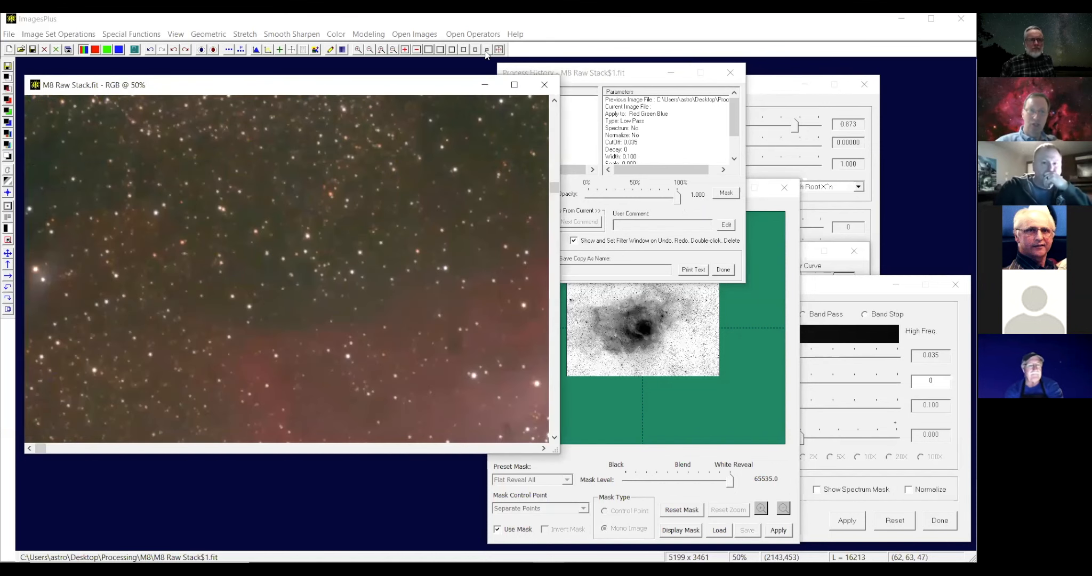
scroll(307, 296, "down", 3)
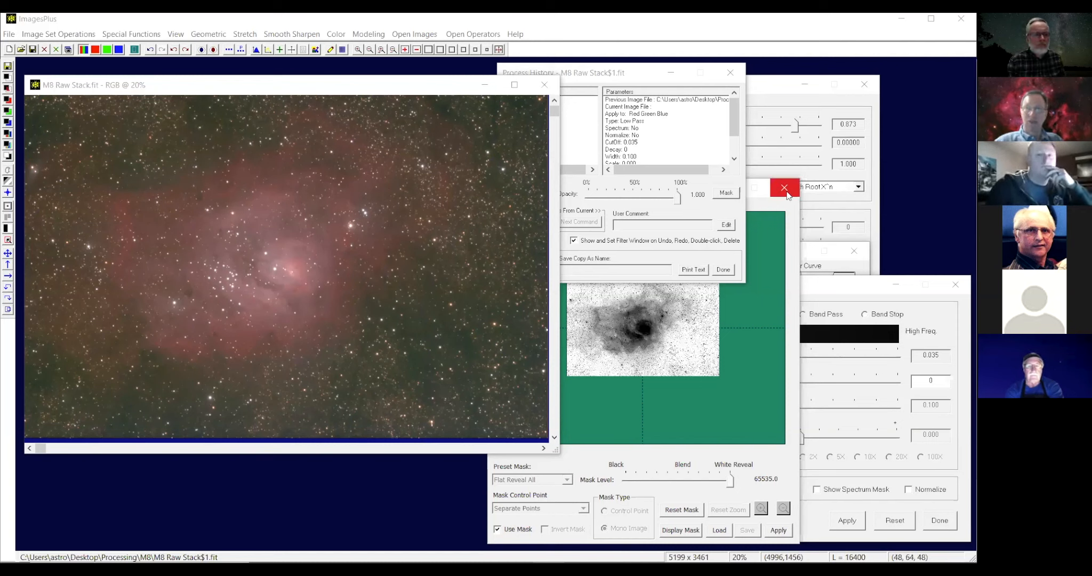
left_click(730, 73)
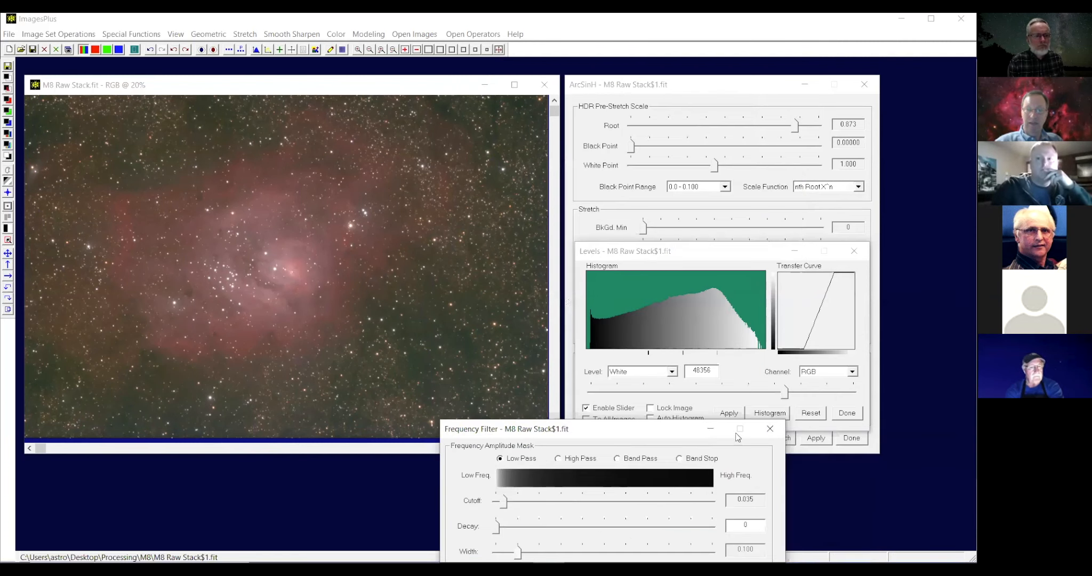
left_click(780, 421)
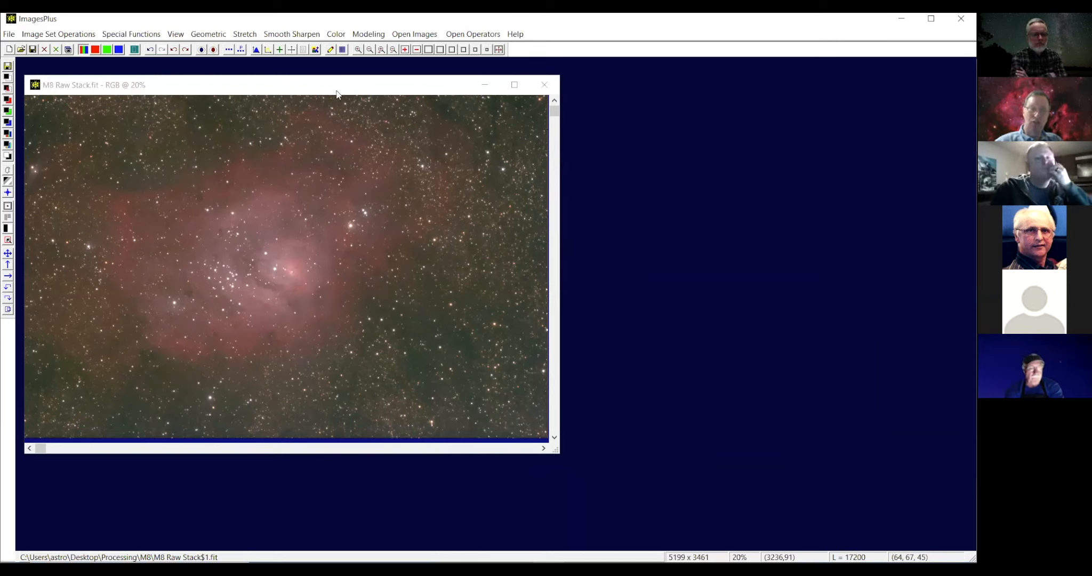
Remove the stars from the M8 image with Feature Mask, using star radius 23, masked area size 2 and fill radius 5.
left_click(127, 36)
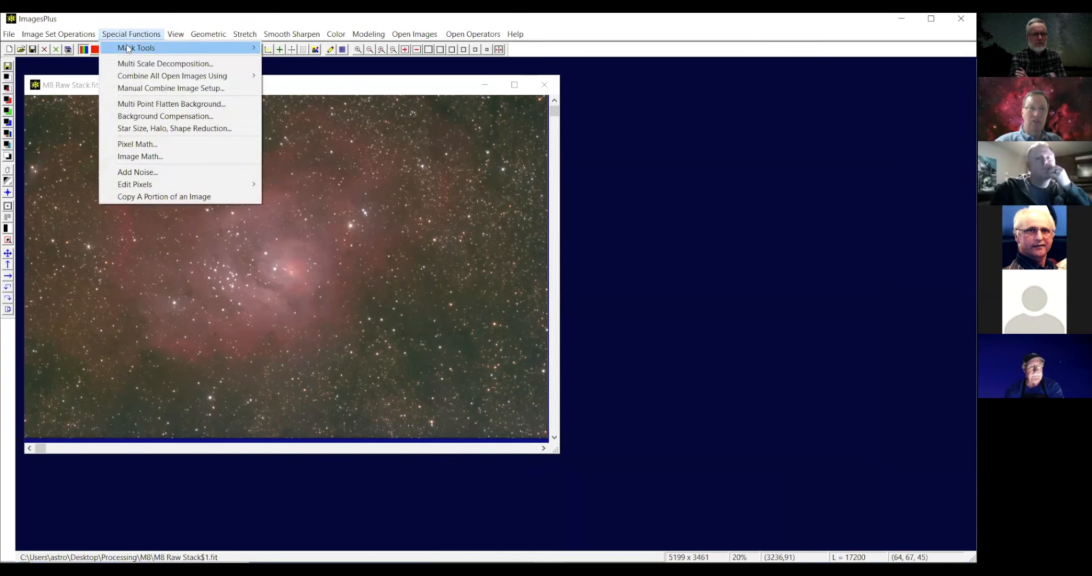
mouse_move(128, 48)
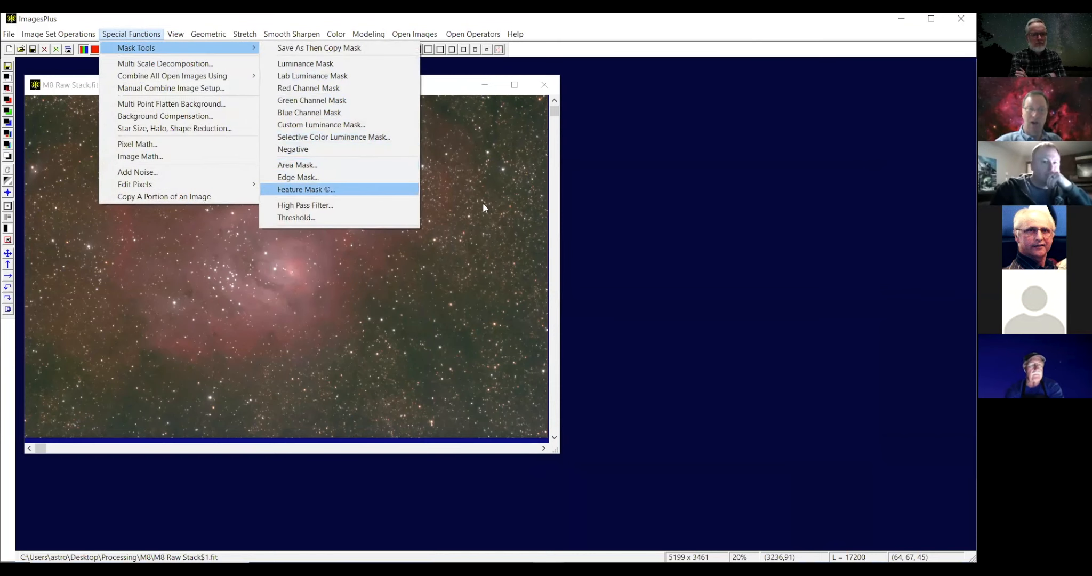
left_click(310, 189)
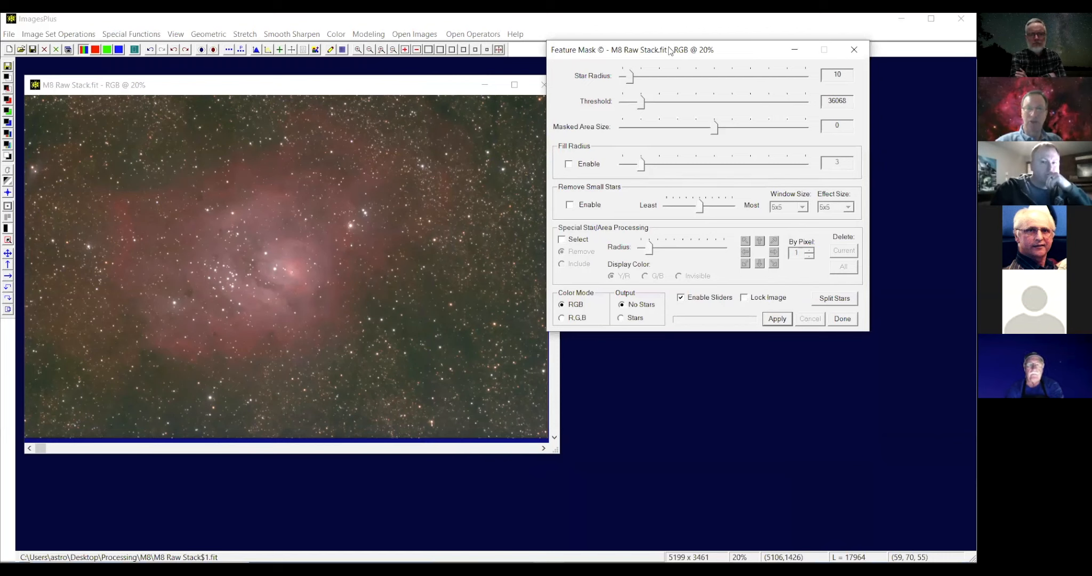
left_click_drag(647, 55, 615, 87)
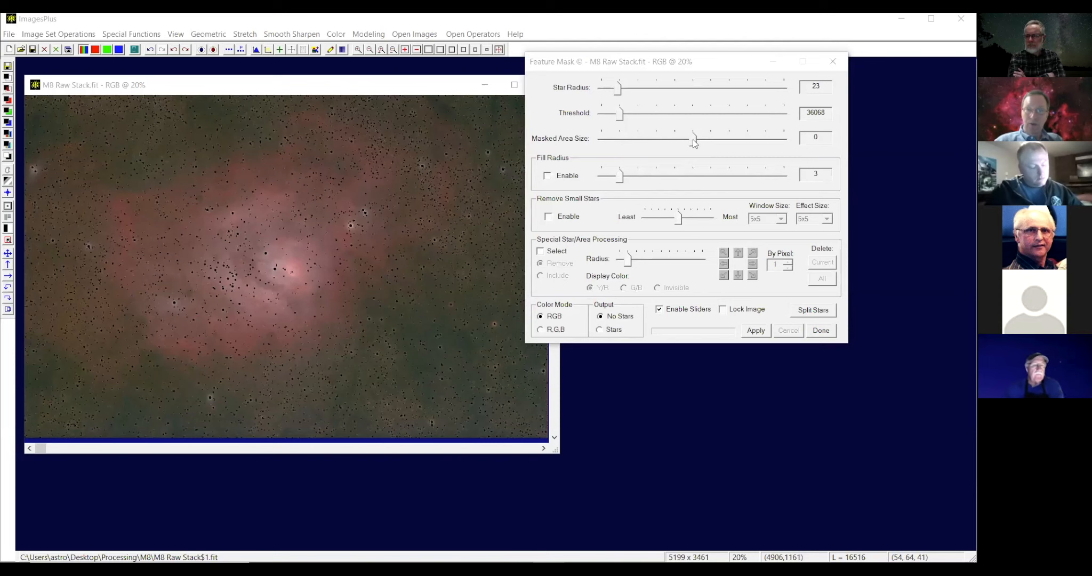
left_click_drag(693, 139, 730, 148)
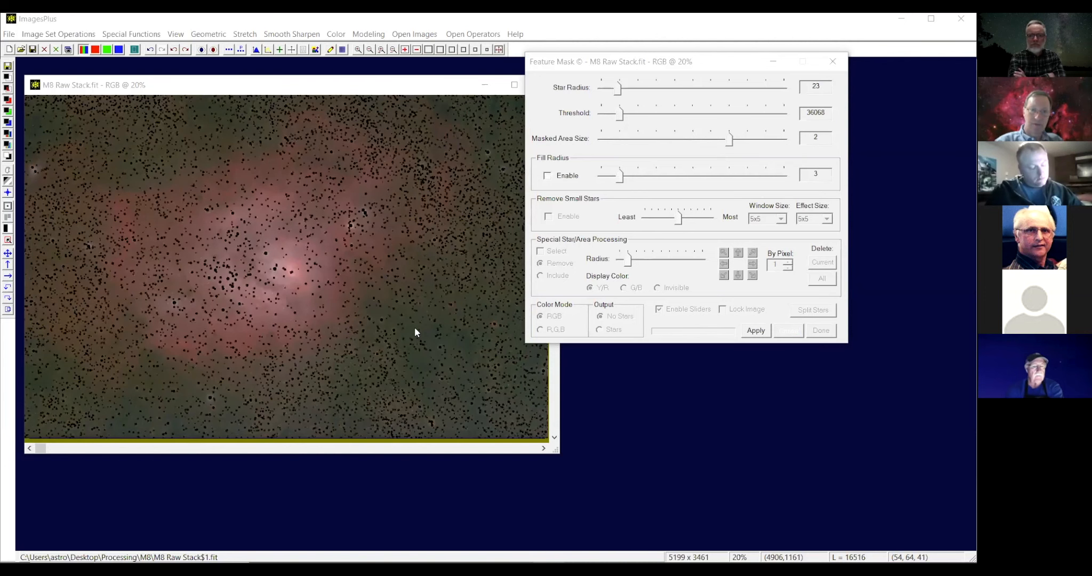
left_click(546, 176)
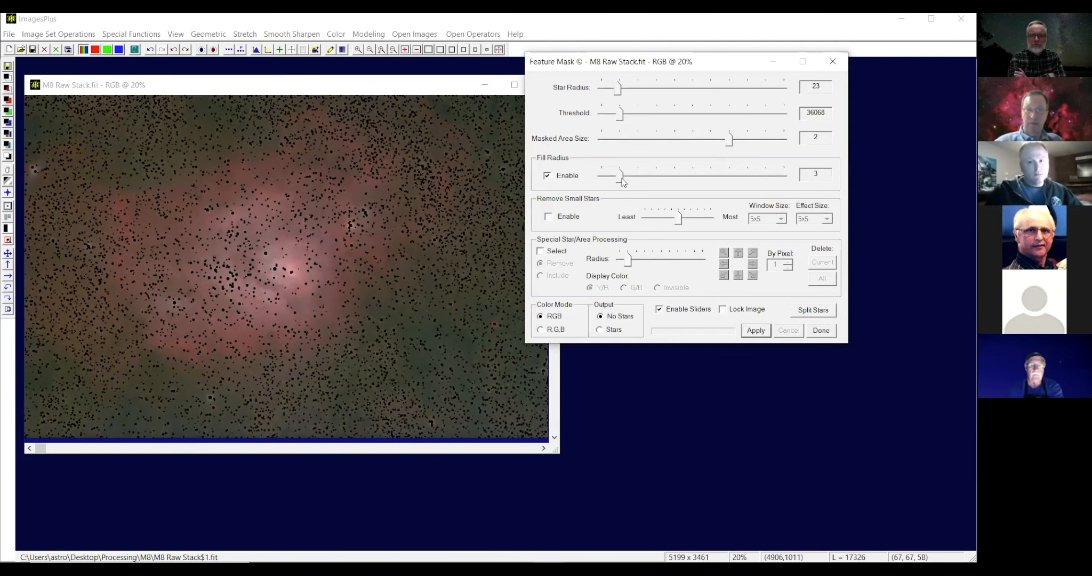
left_click_drag(623, 179, 632, 180)
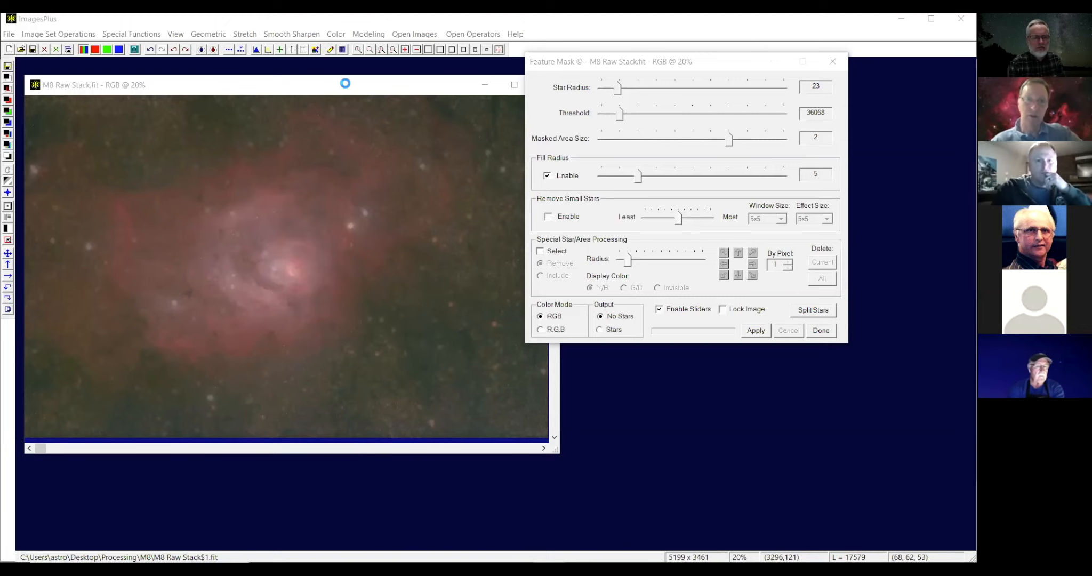
Create a luminance mask from the starless M8 image and place its window beside the original.
left_click_drag(347, 87, 346, 85)
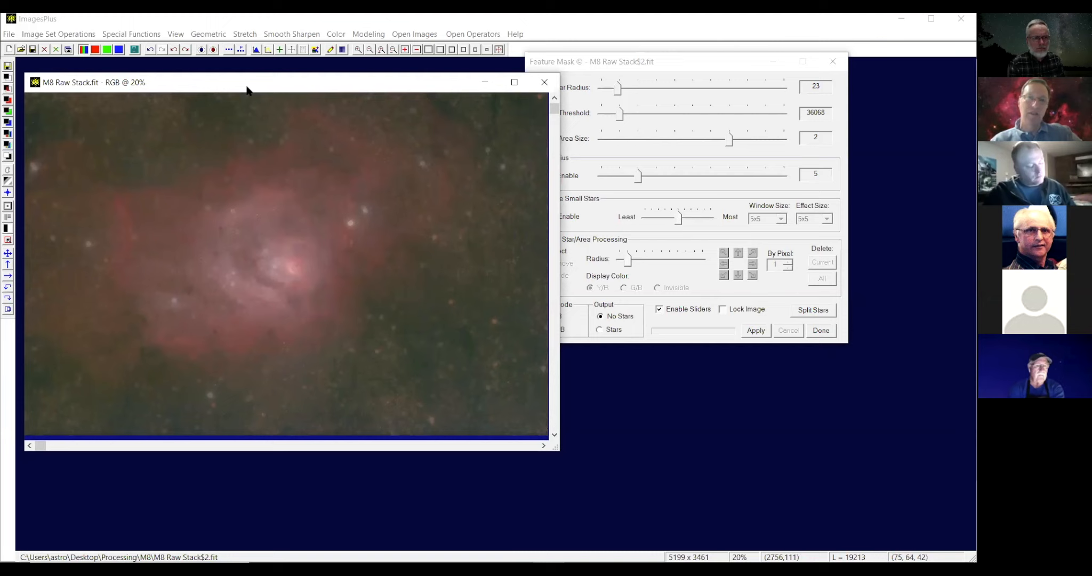
left_click_drag(257, 80, 284, 85)
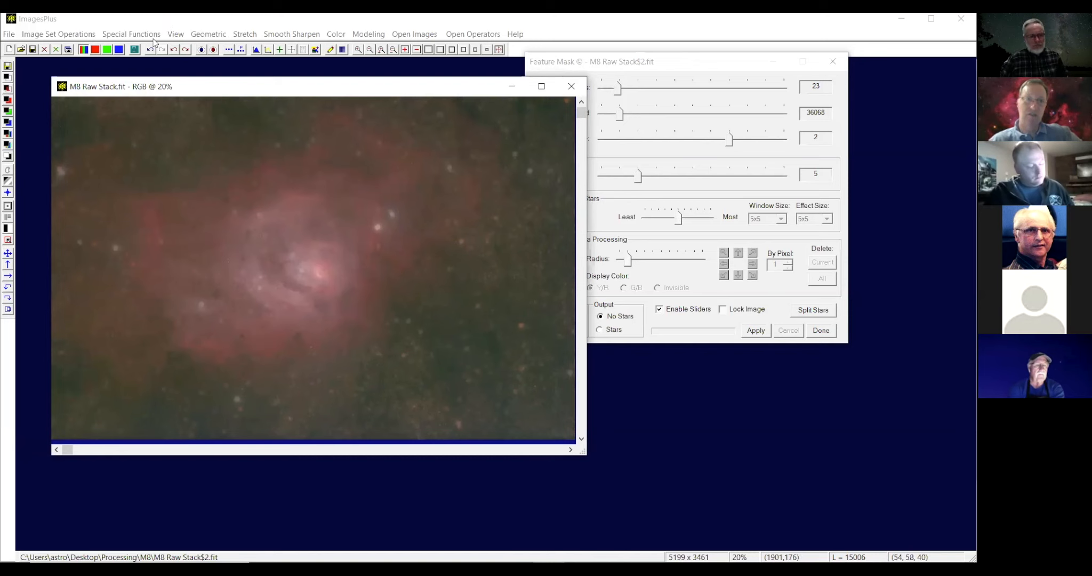
left_click(133, 34)
mouse_move(160, 48)
left_click(322, 64)
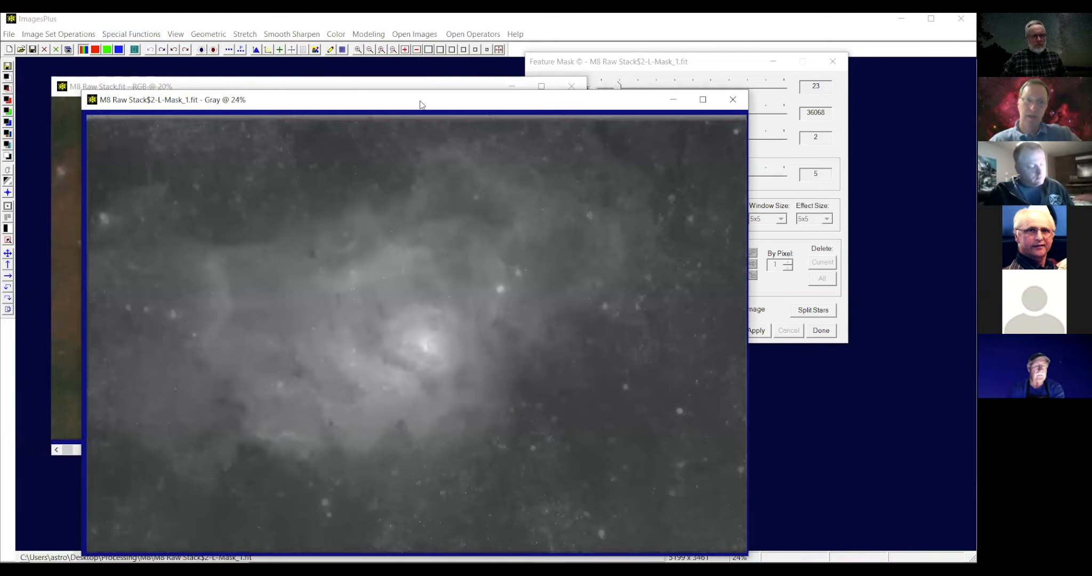
left_click_drag(420, 105, 440, 94)
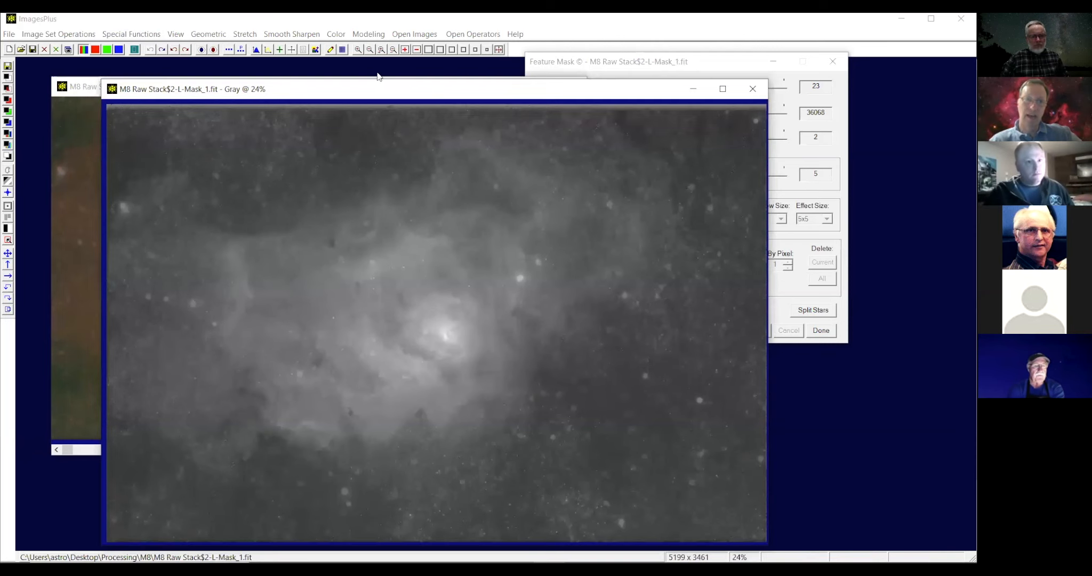
Blur the starless luminance mask with two passes of the Gaussian smoothing filter at a 159x159 window.
left_click(292, 35)
left_click(312, 48)
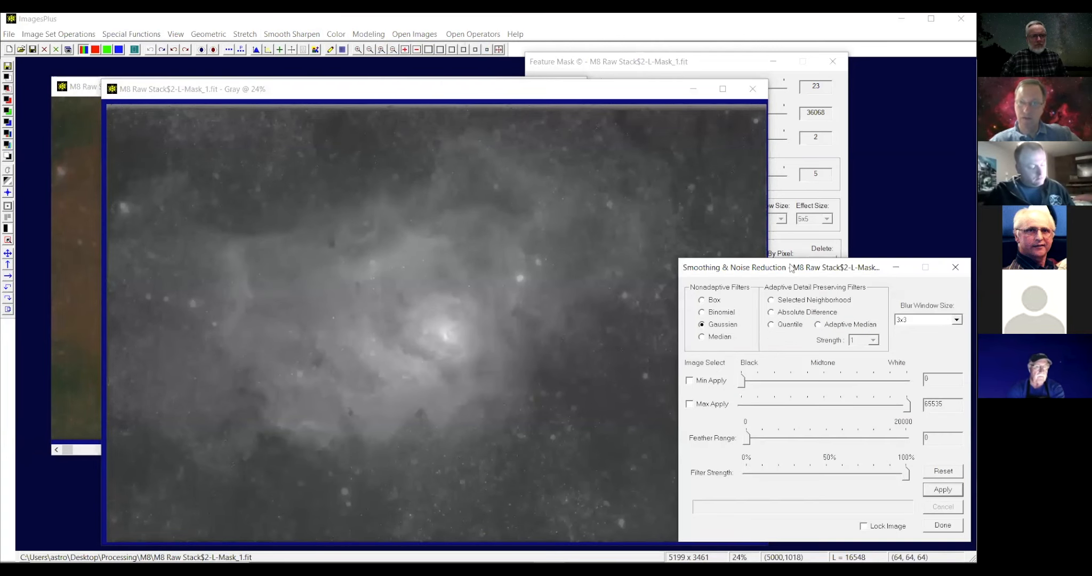
left_click_drag(741, 267, 565, 113)
left_click(751, 165)
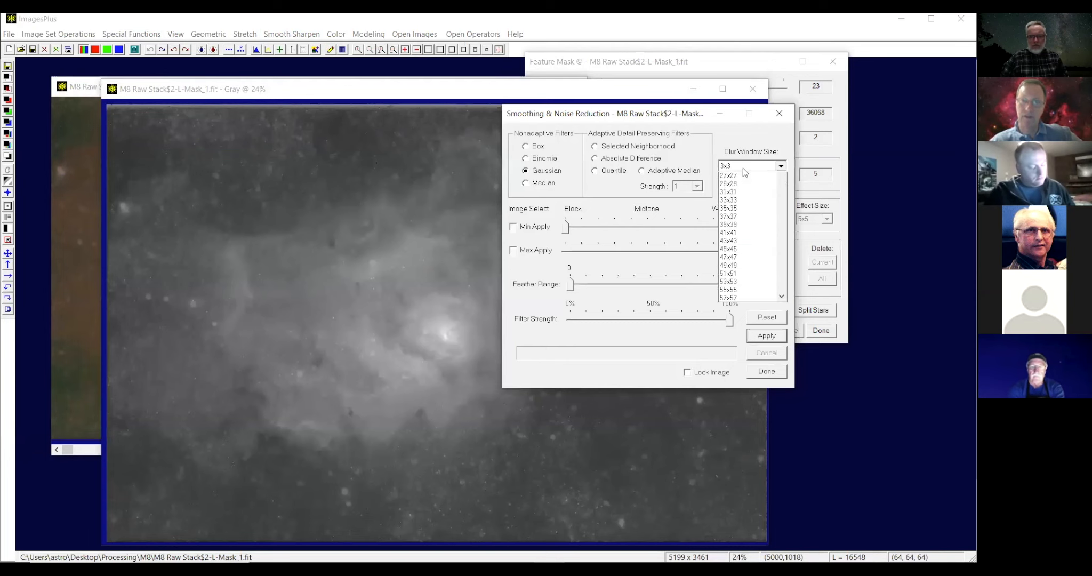
scroll(731, 368, "down", 9)
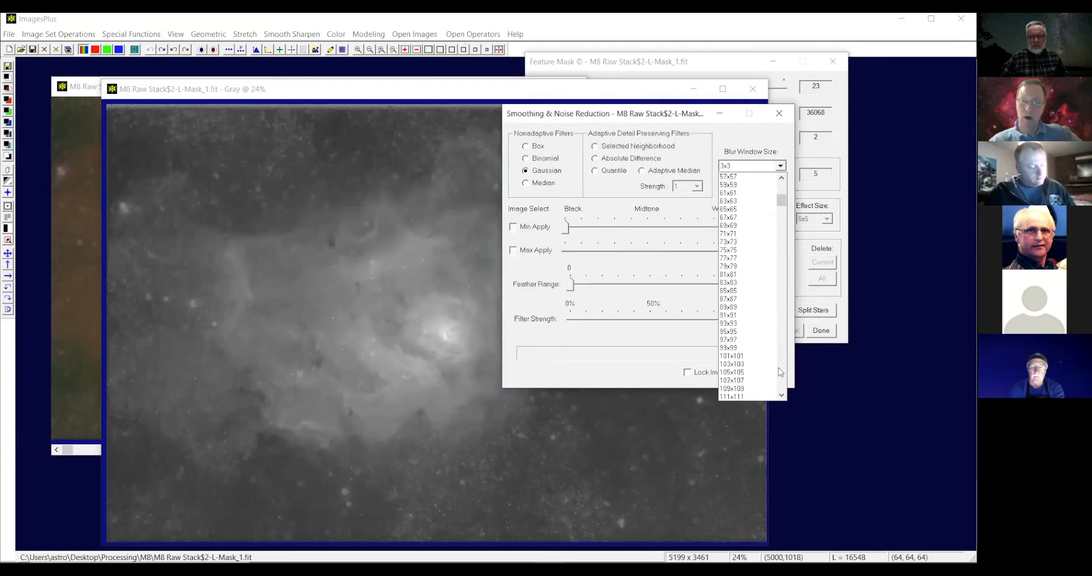
scroll(738, 373, "down", 9)
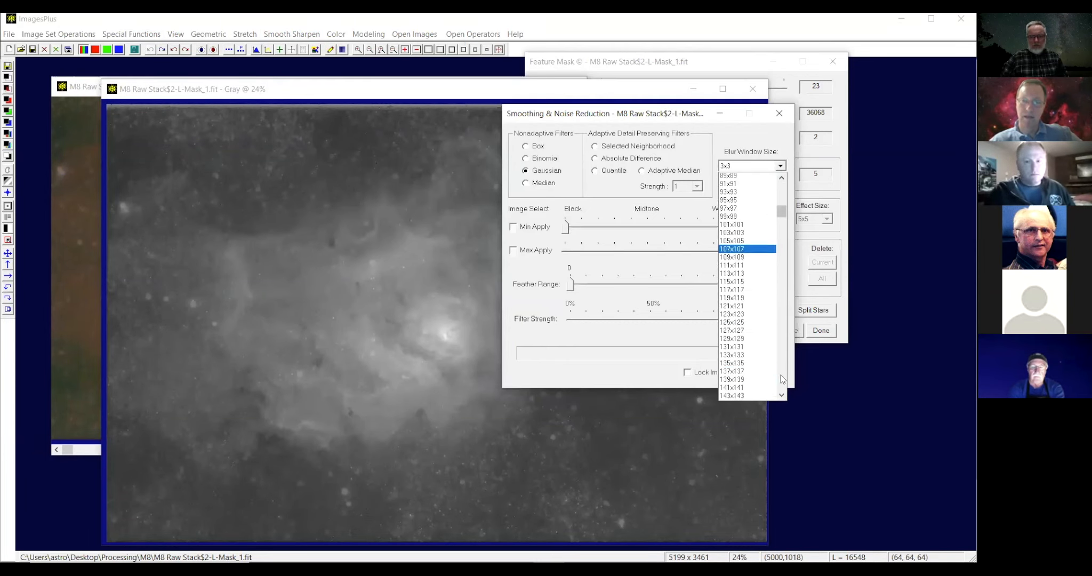
left_click(750, 372)
left_click(767, 336)
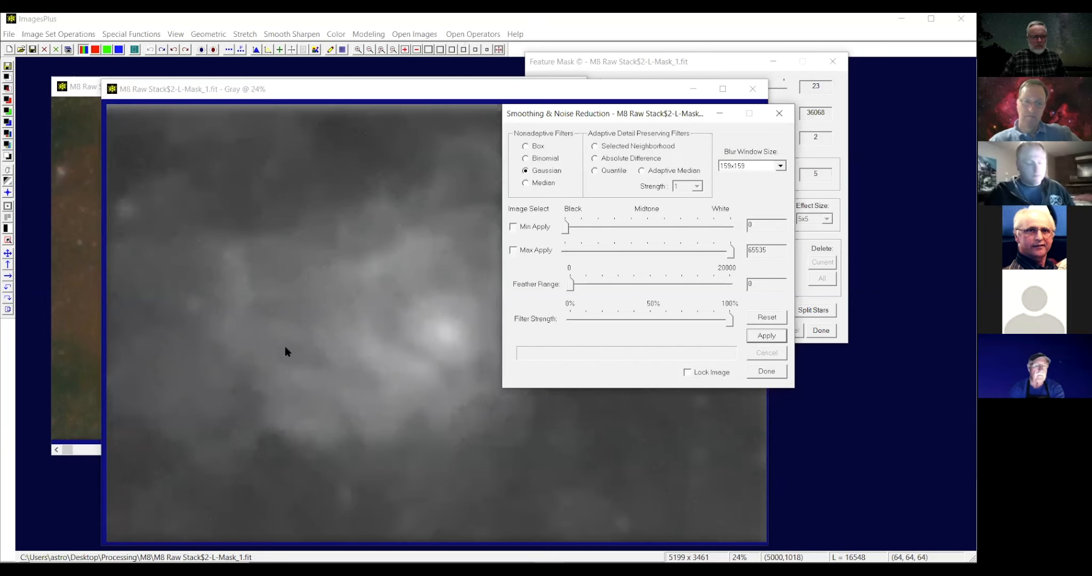
left_click(203, 53)
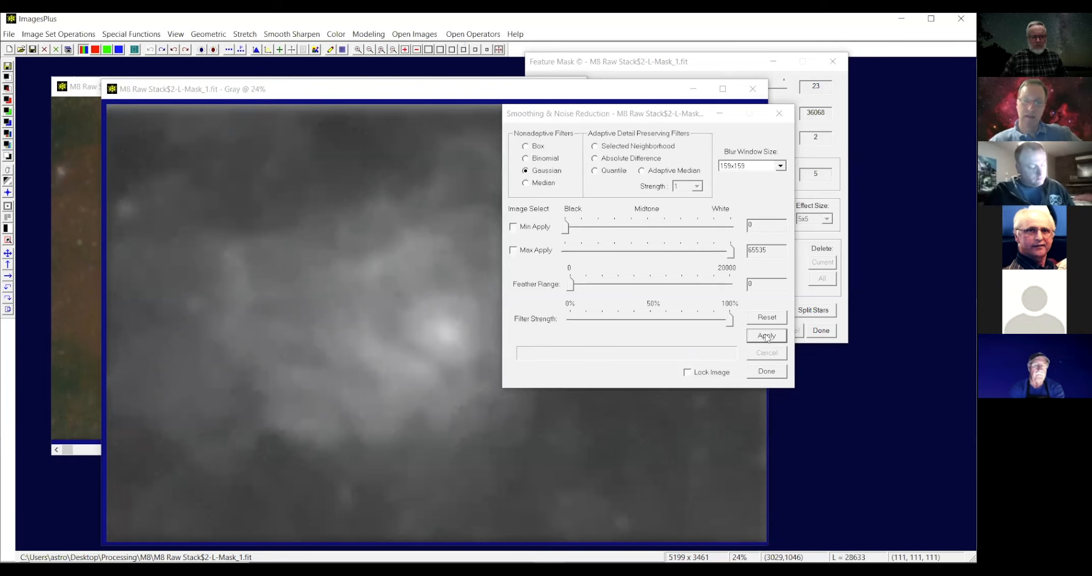
left_click(766, 336)
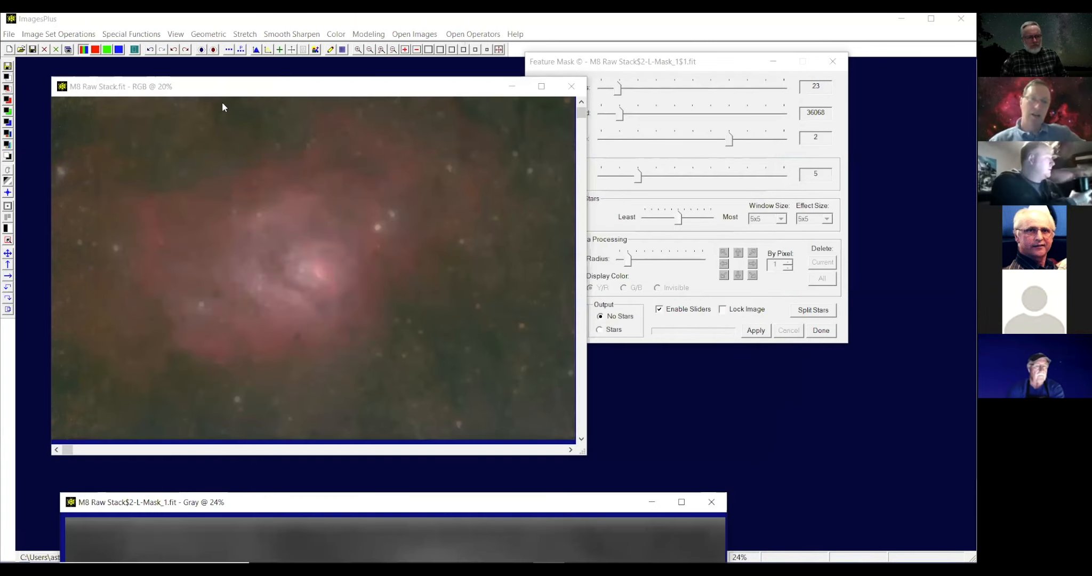
Set up a Gauss multi-scale decomposition with a 79x79 window and 20 detail levels consolidated into one level.
left_click(122, 36)
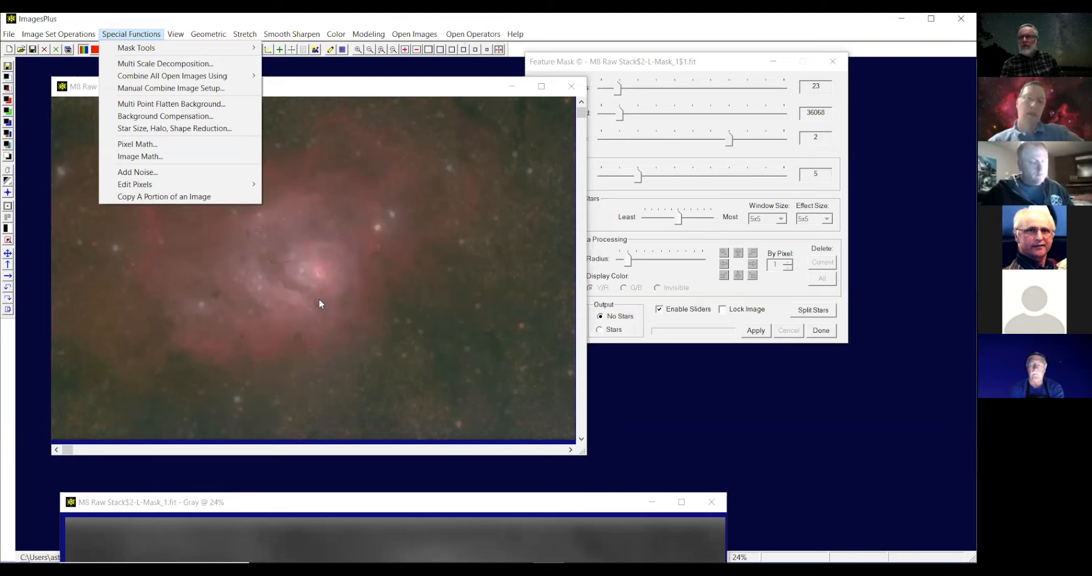
left_click(182, 65)
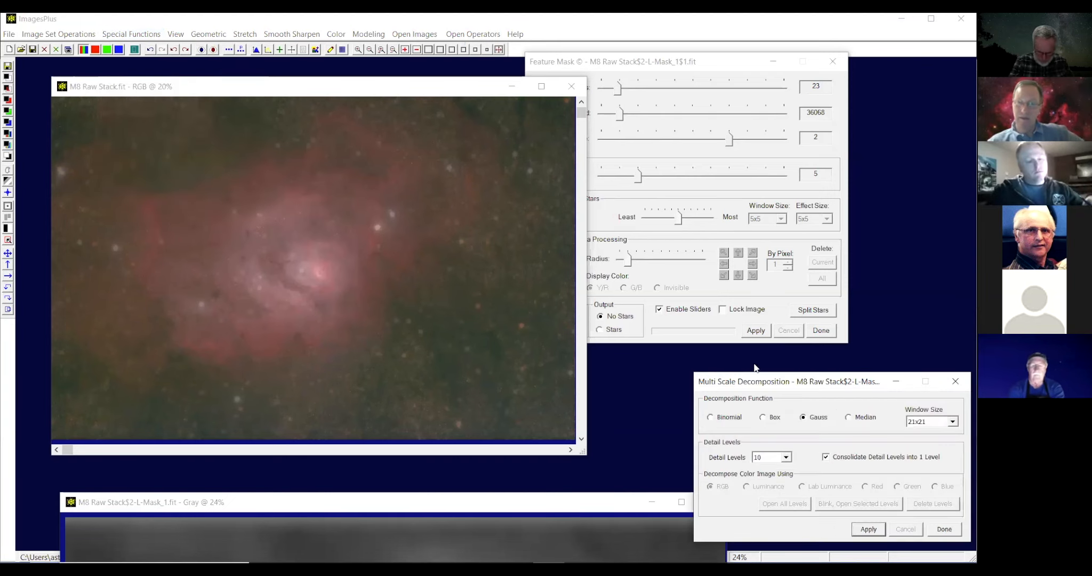
left_click_drag(752, 382, 641, 350)
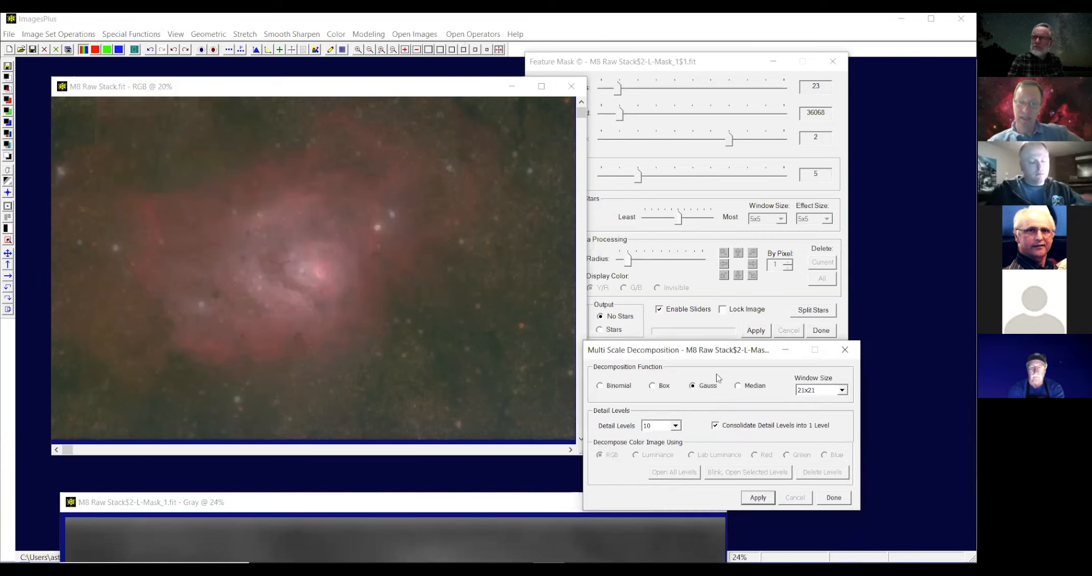
left_click(846, 390)
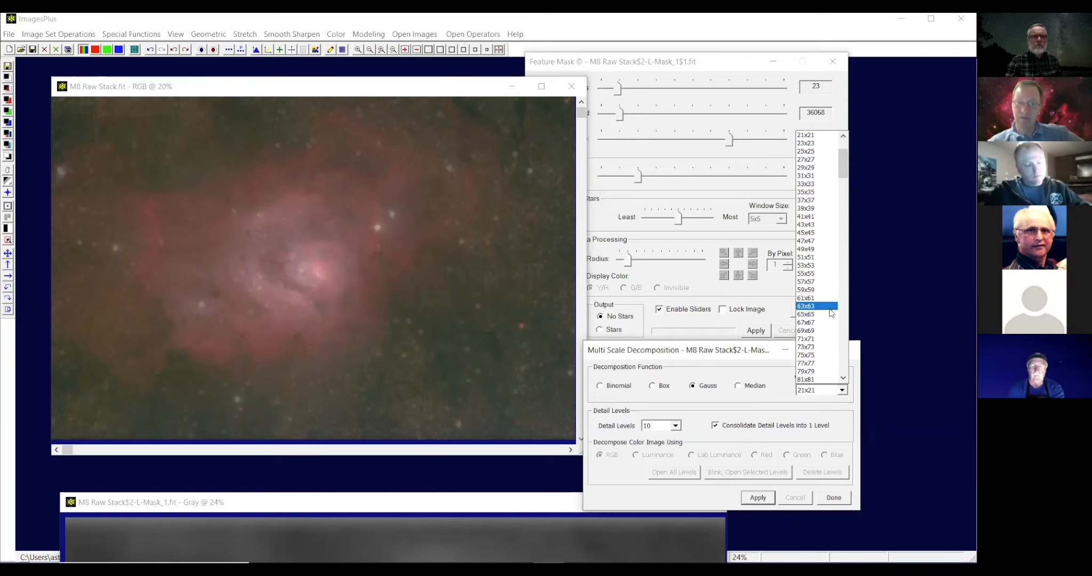
left_click(814, 371)
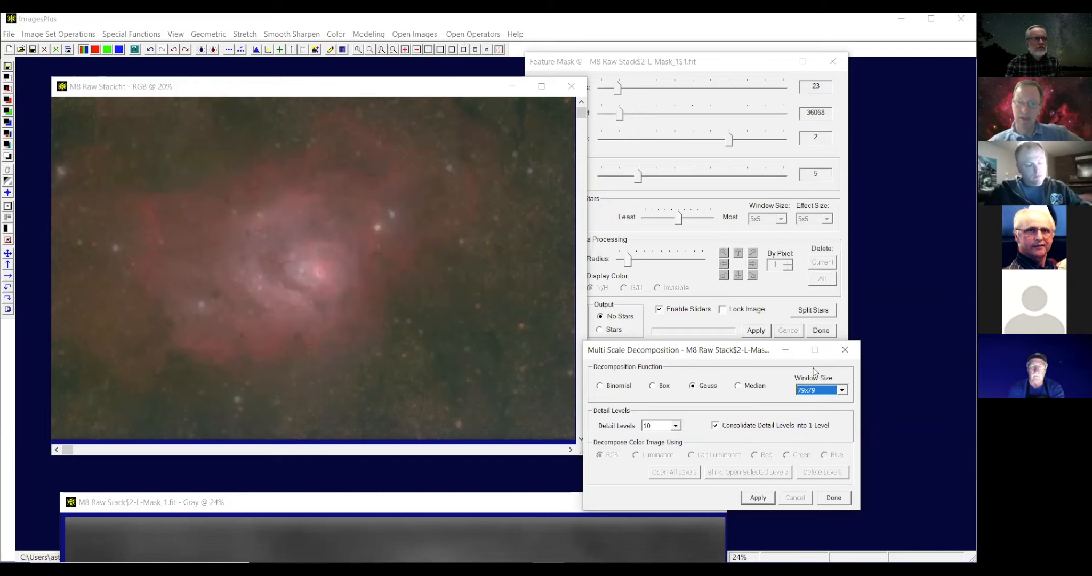
left_click(676, 425)
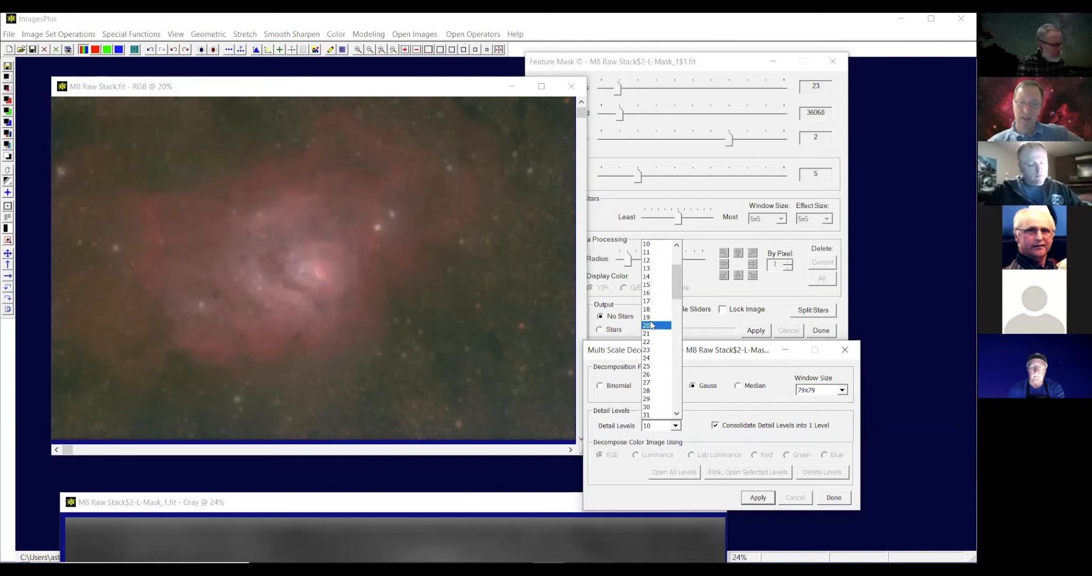
left_click(651, 325)
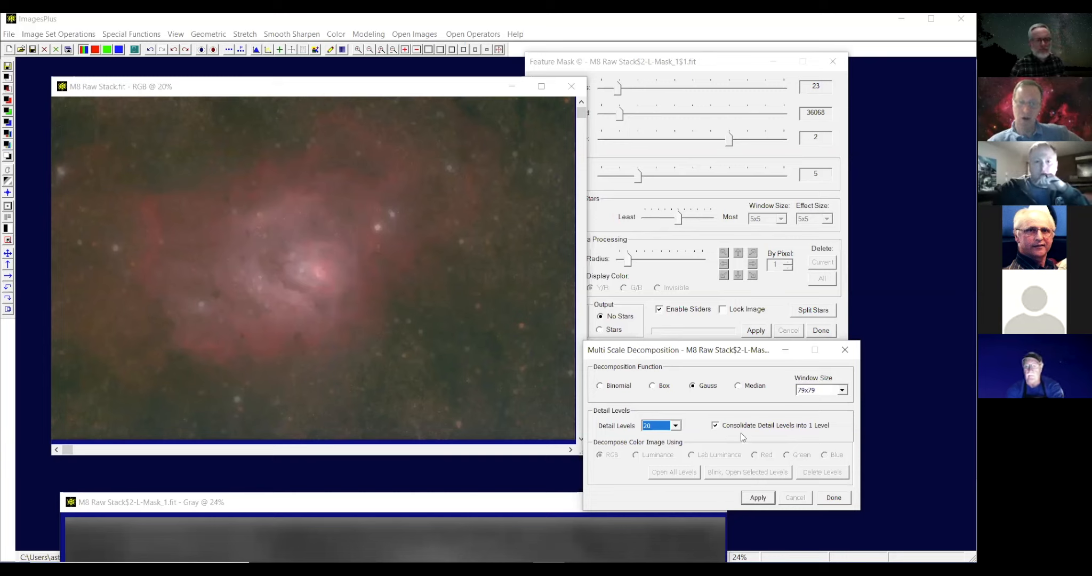
left_click(752, 499)
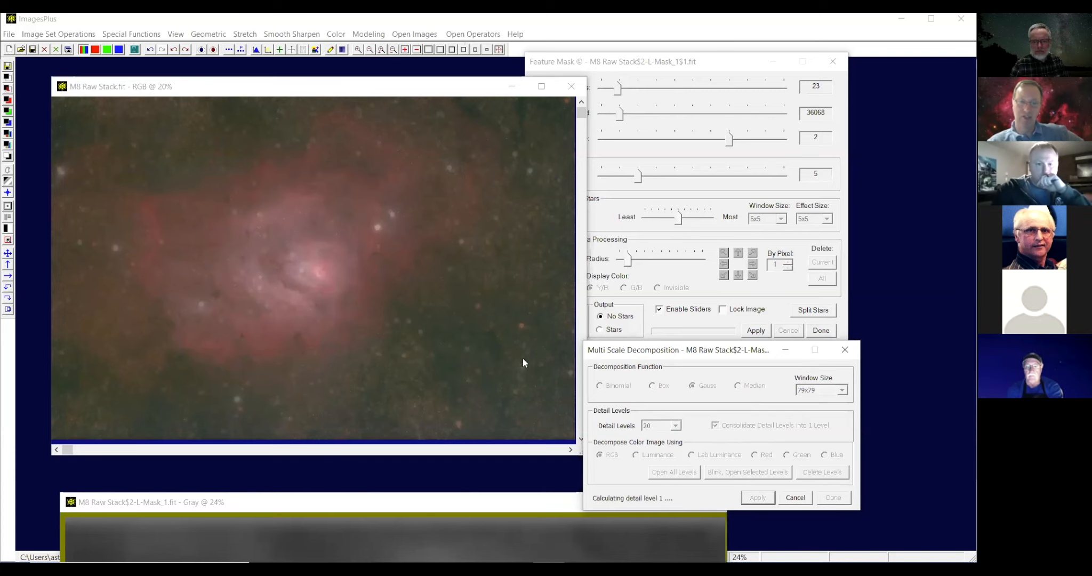
left_click(788, 499)
left_click(462, 507)
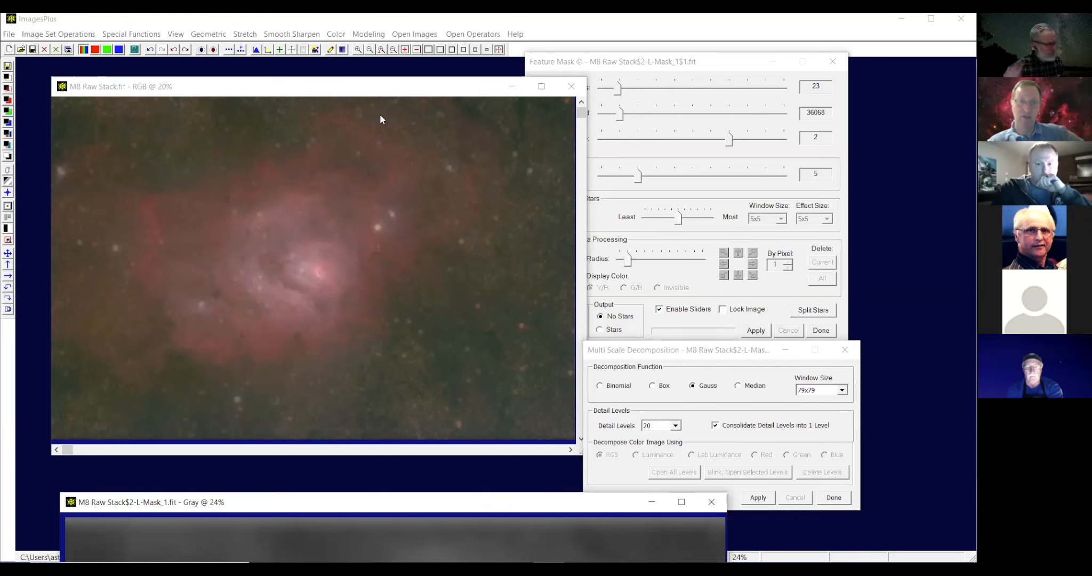
Decompose the M8 Raw Stack image in RGB and open all levels, with the consolidated detail image in front.
left_click(757, 498)
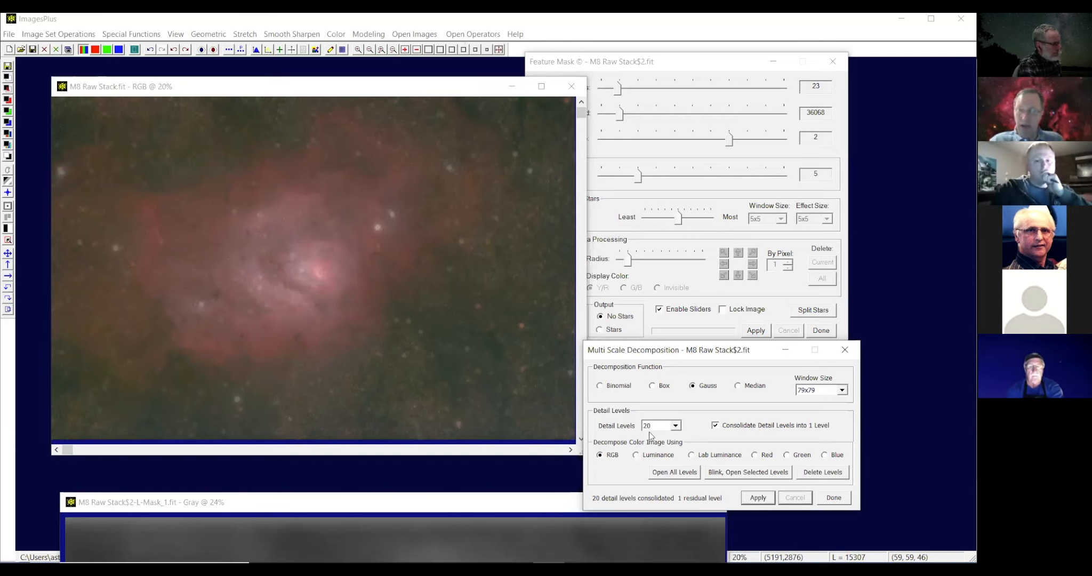
left_click(665, 471)
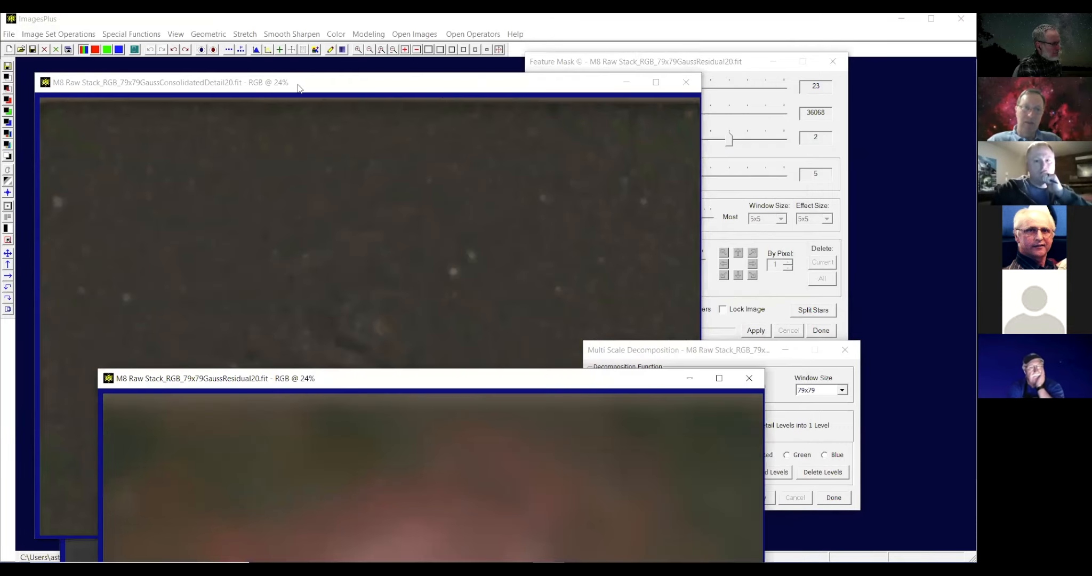
left_click(344, 233)
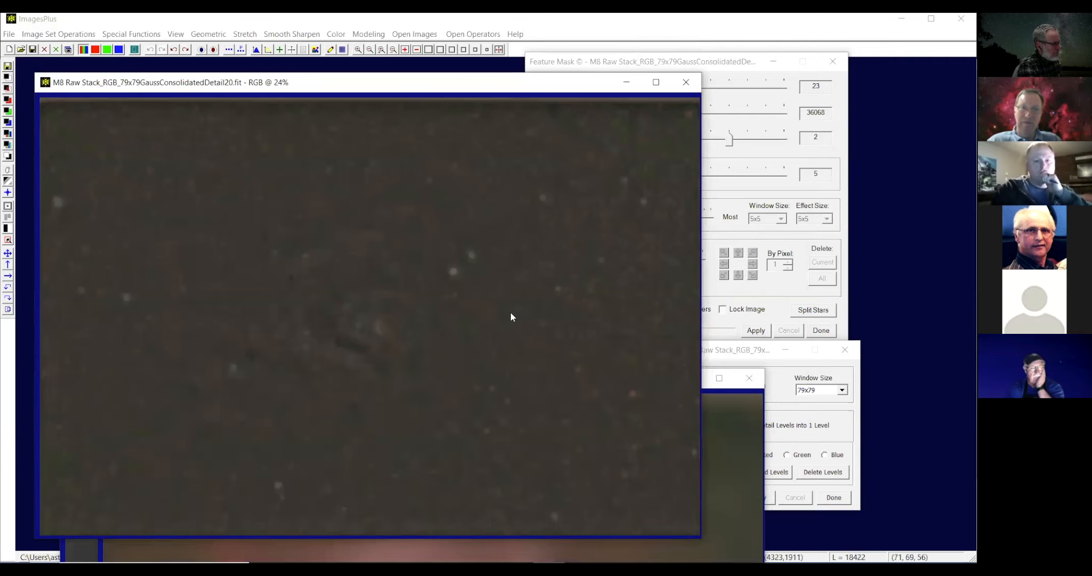
View the residual image and close it, keeping the M8 Raw Stack image and the consolidated detail image available side by side.
left_click(602, 382)
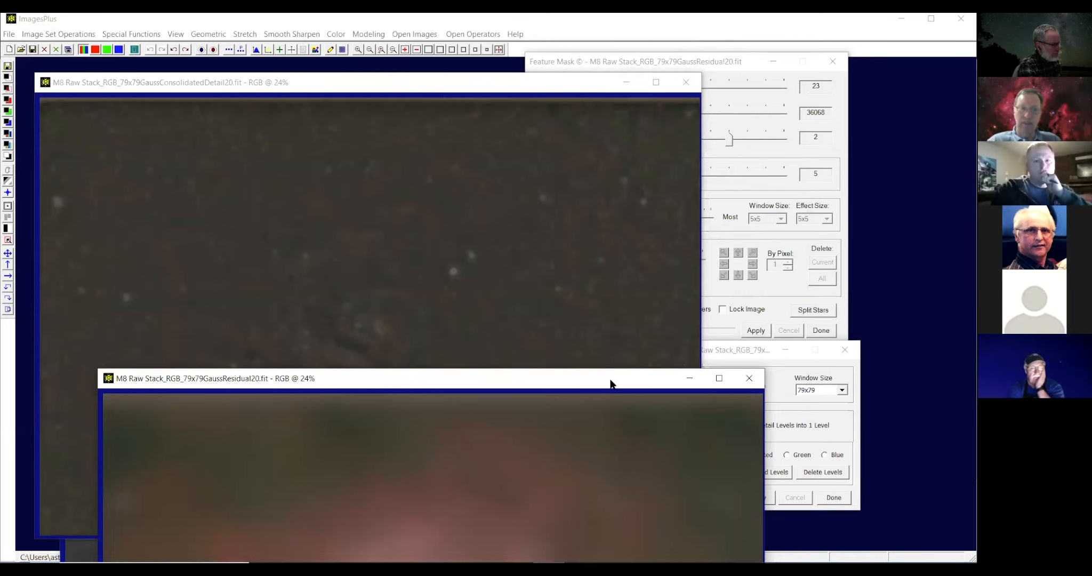
left_click_drag(610, 383, 561, 110)
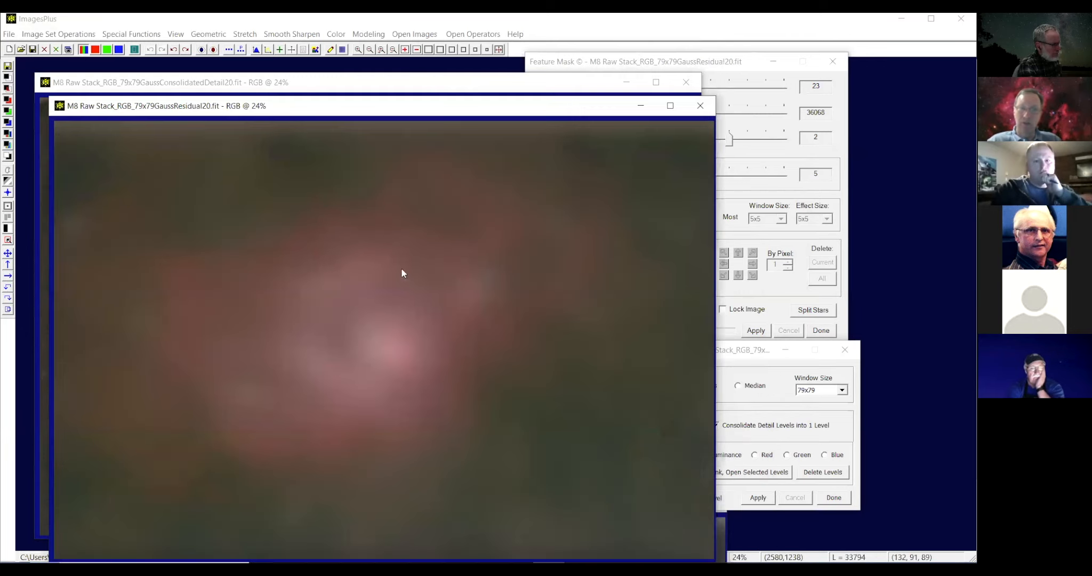
left_click(701, 107)
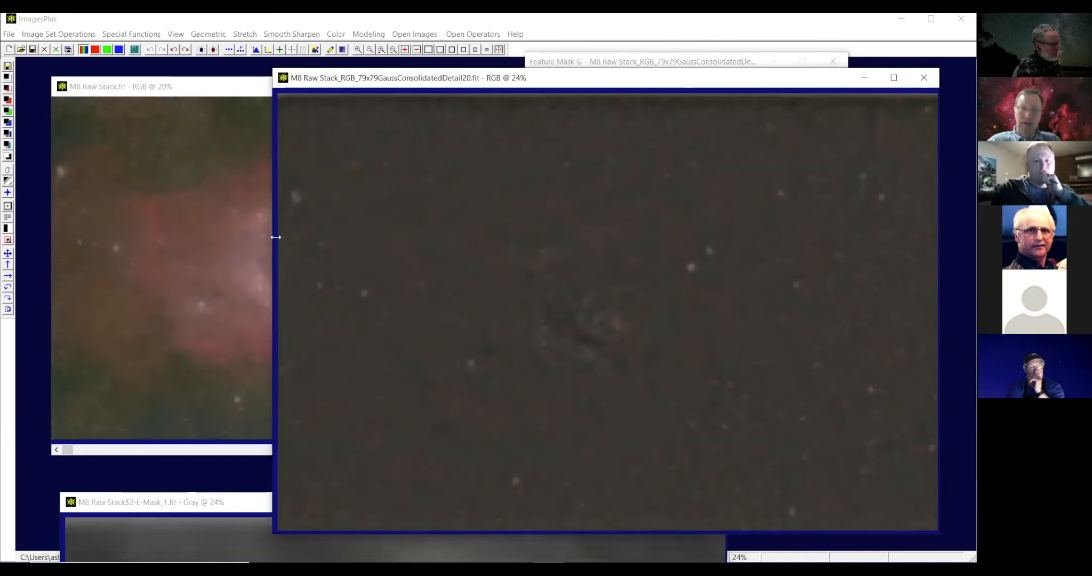
left_click(213, 95)
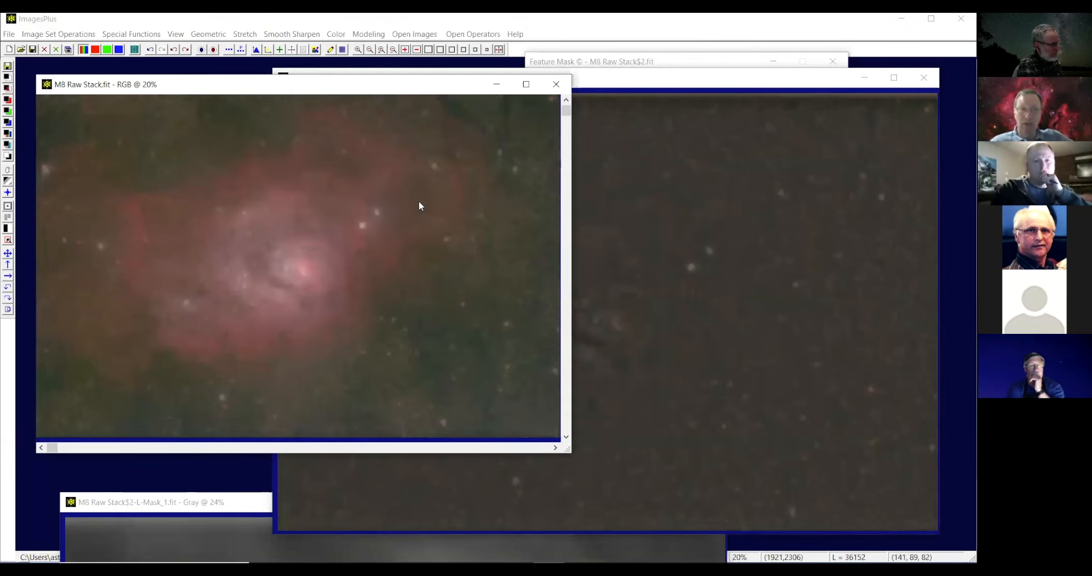
Set up a 5199 x 3461 combination of all open images named CombineImagesTarget, and cancel its initial combine run.
left_click(116, 35)
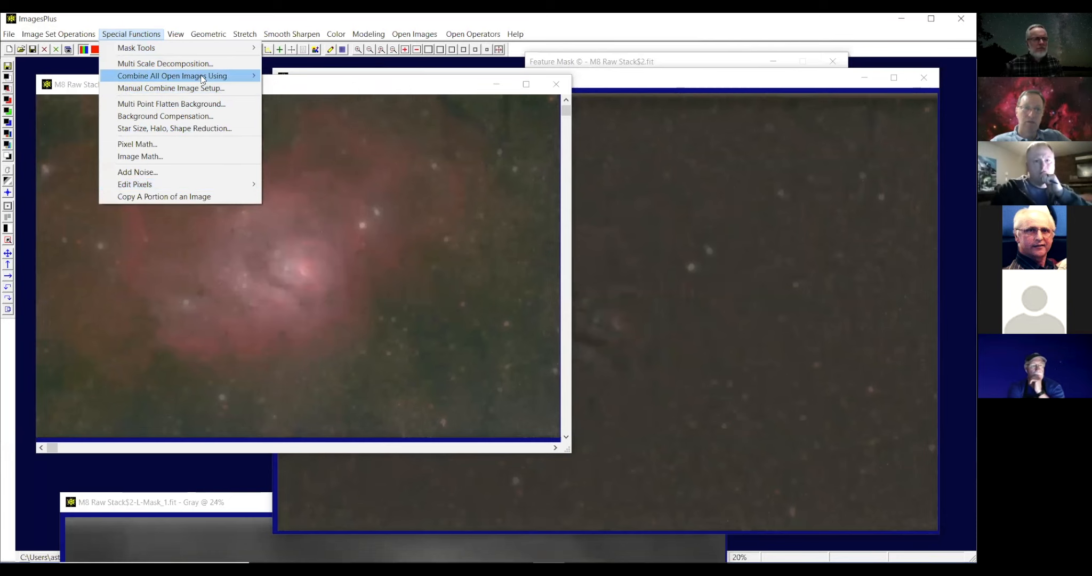
mouse_move(202, 79)
left_click(317, 137)
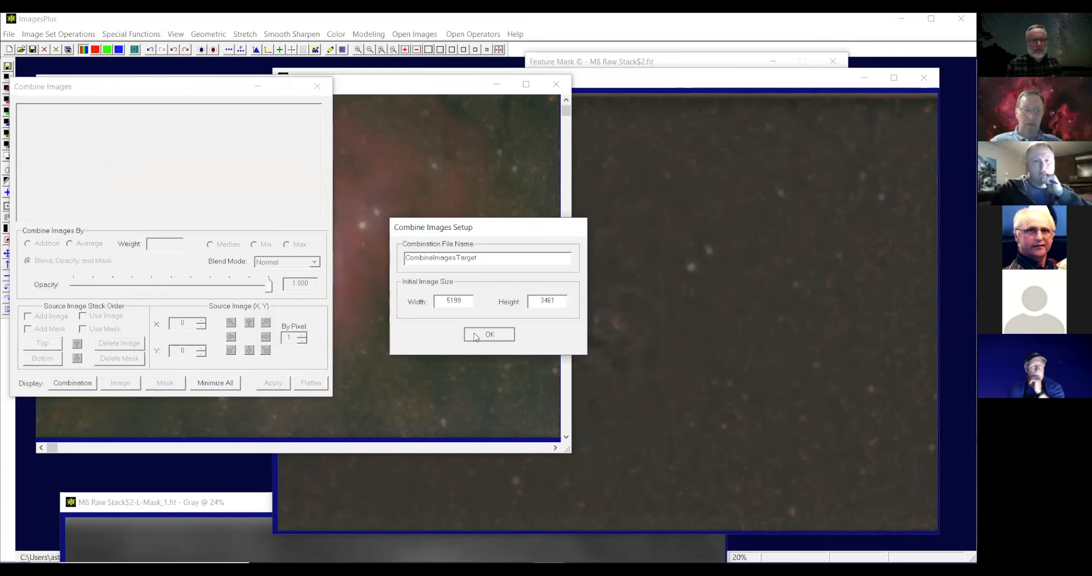
left_click(475, 335)
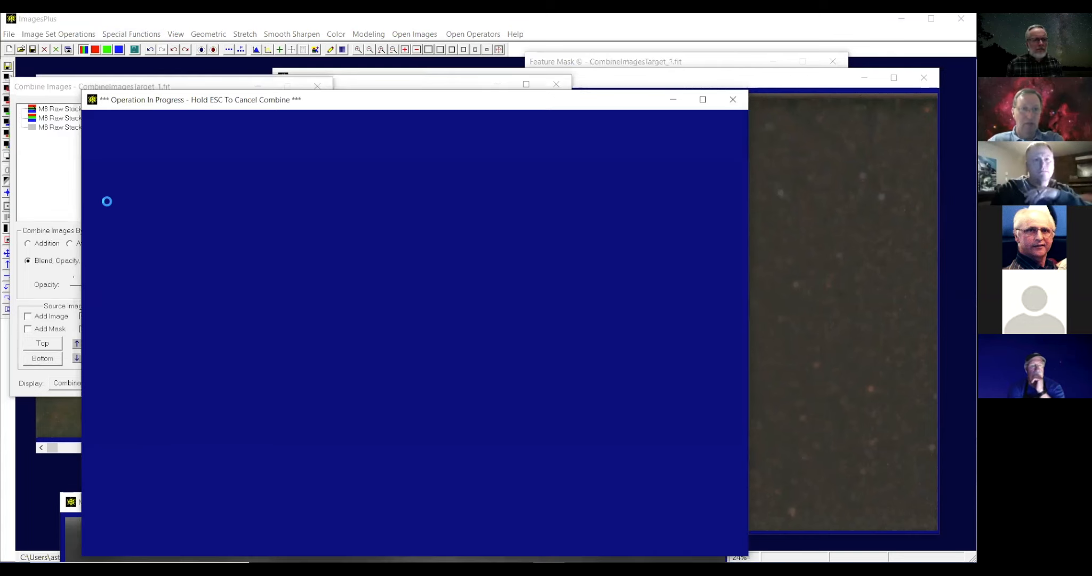
key("Escape")
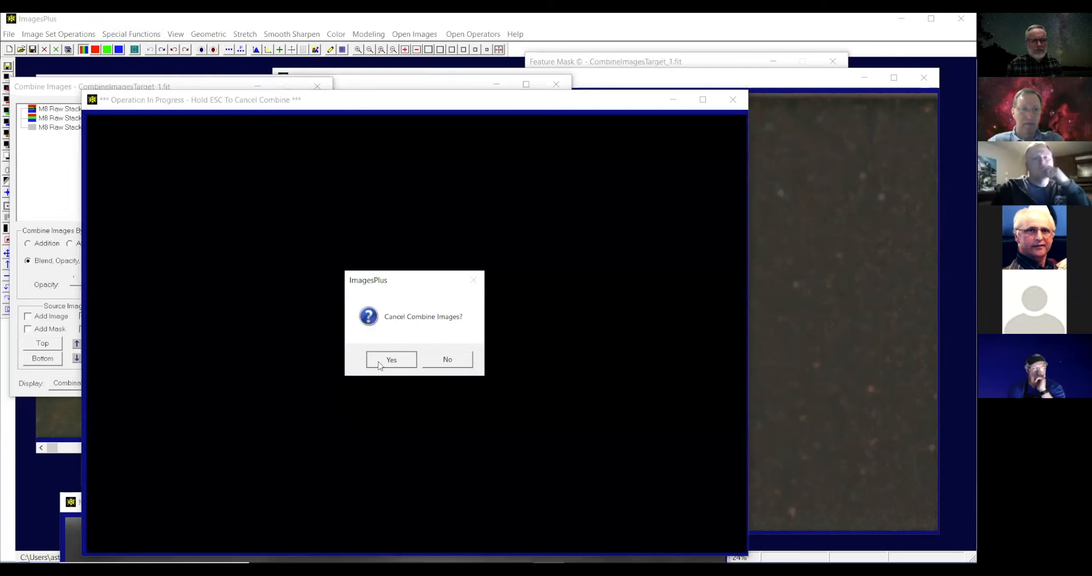
key("Return")
Delete the luminance mask from the combination stack and blend the consolidated detail image with M8 Raw Stack using Merge Split.
left_click(89, 128)
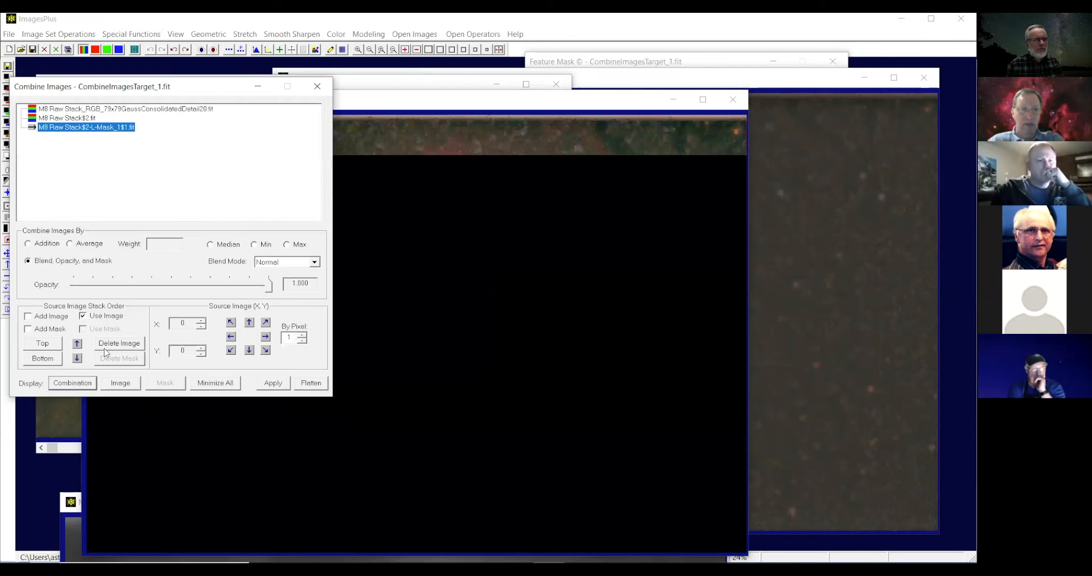
left_click(106, 343)
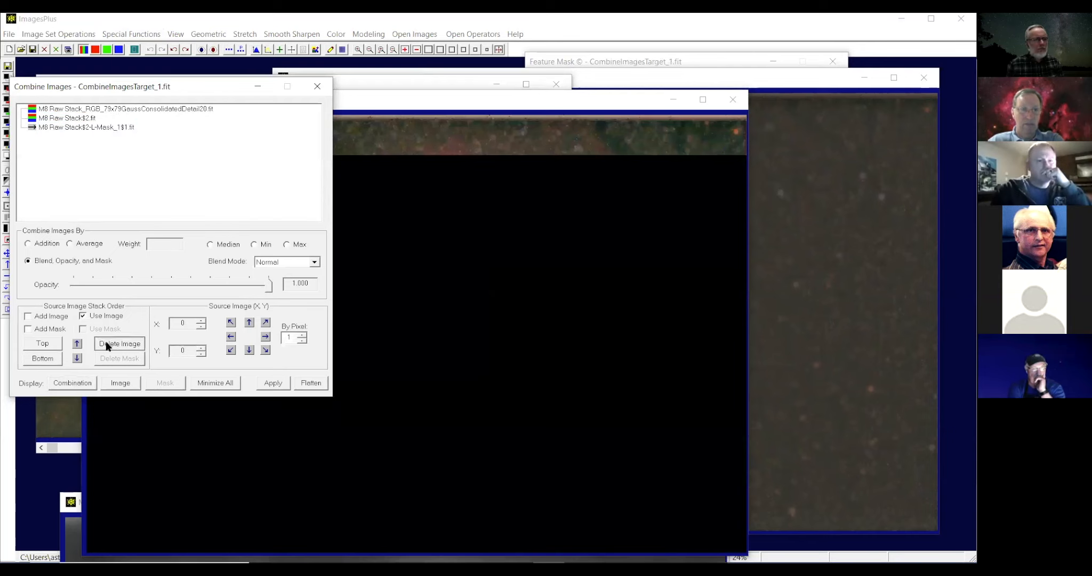
left_click(273, 384)
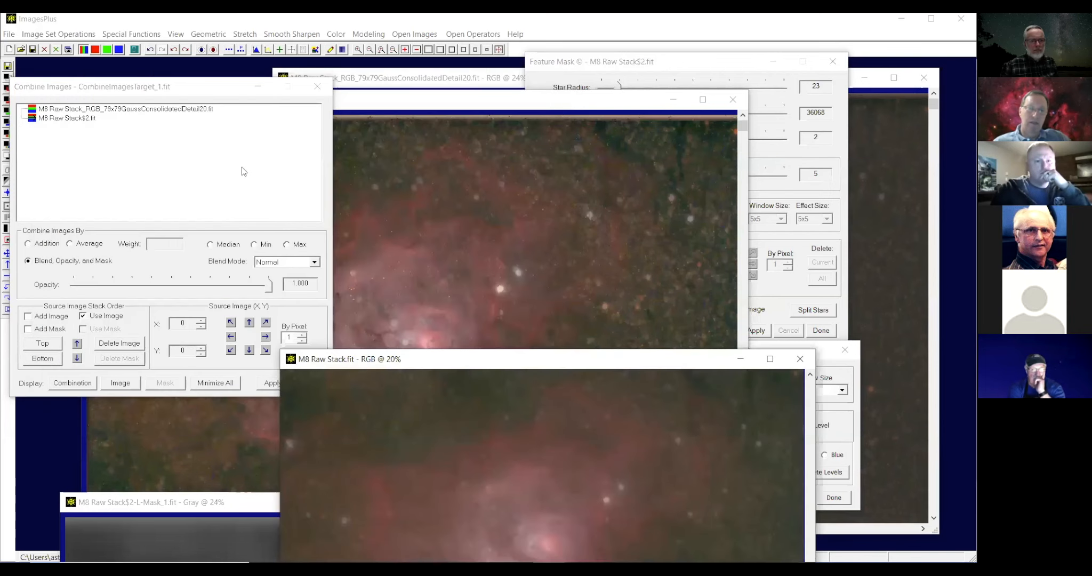
Display the combination, select its consolidated detail image and enable adding a mask to it.
left_click(73, 382)
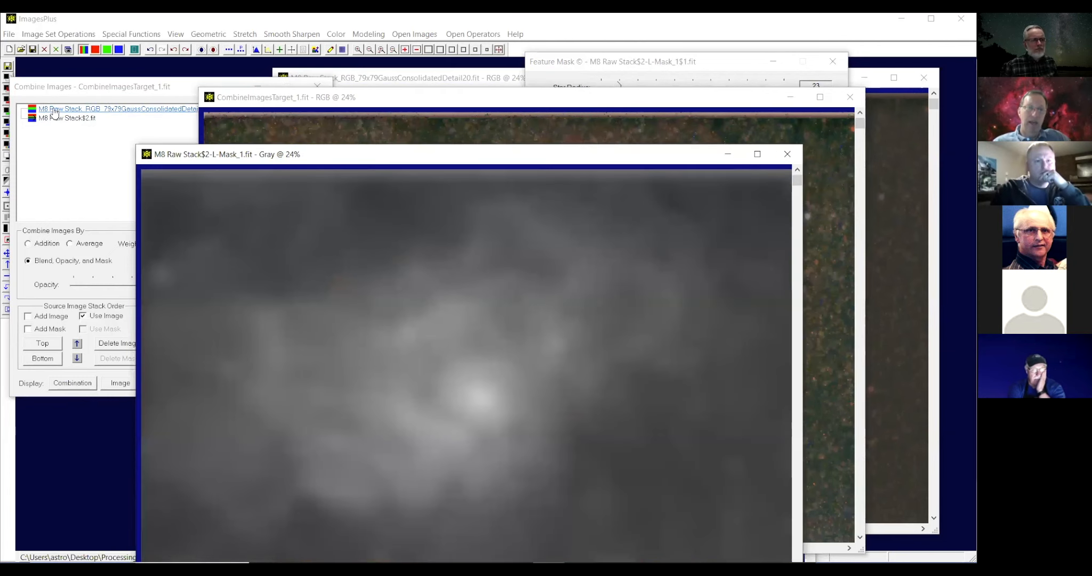
left_click(54, 110)
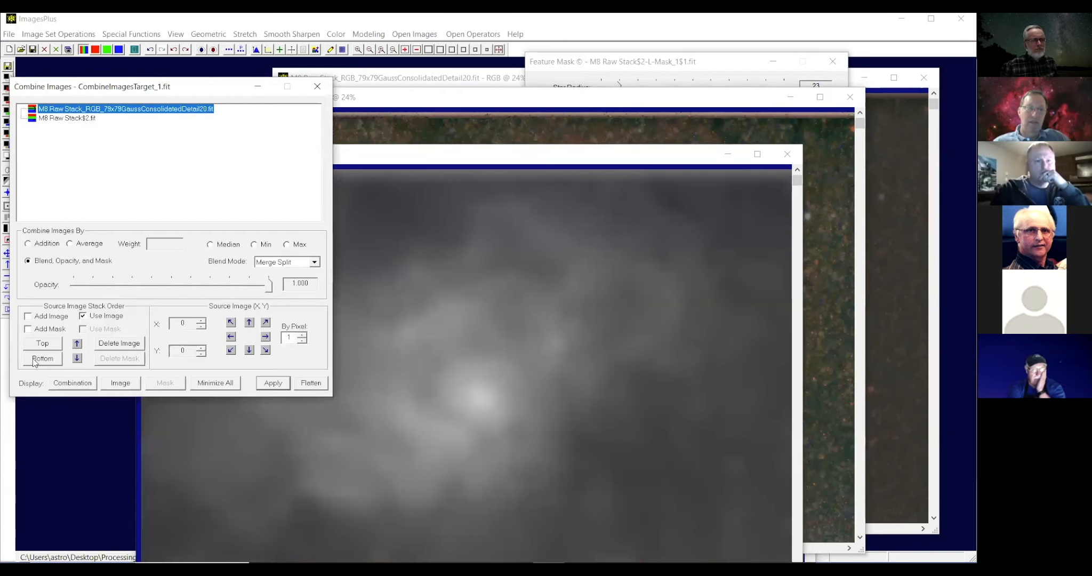
left_click(26, 330)
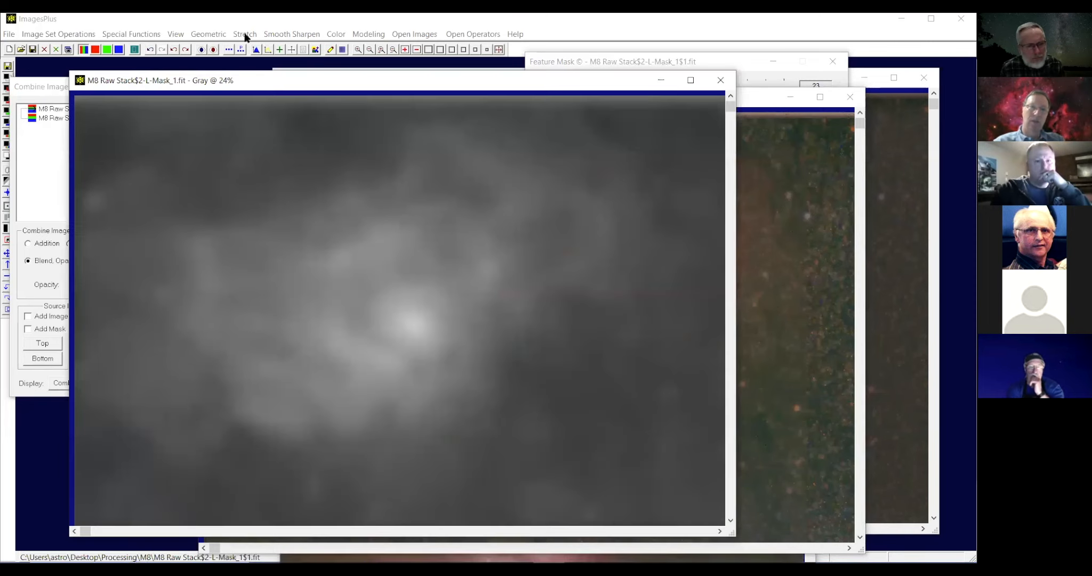
Darken the blurred luminance mask with Levels by raising its black level to 12980.
left_click(244, 34)
left_click(275, 114)
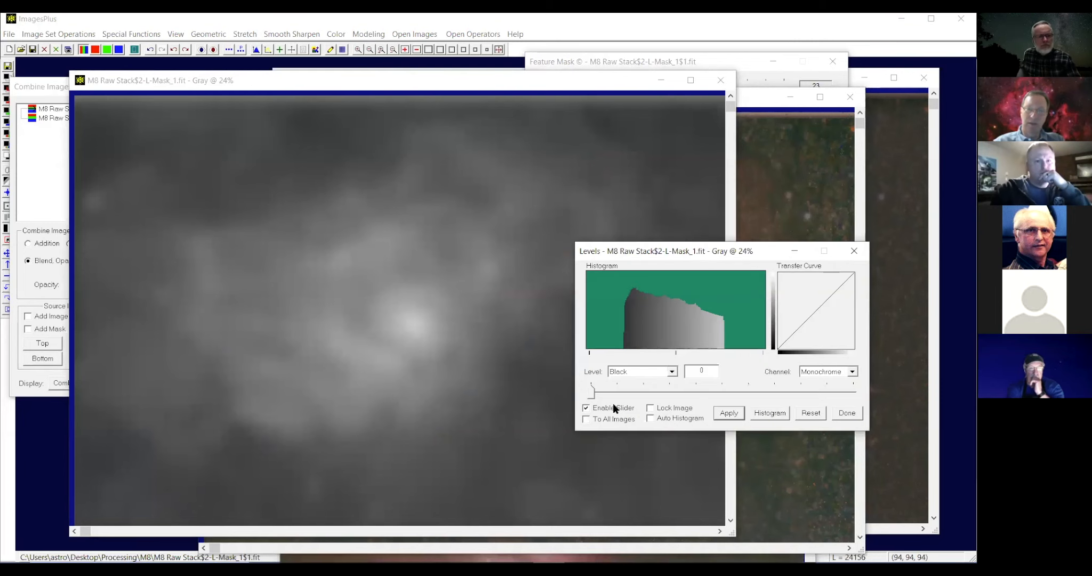
left_click_drag(593, 393, 644, 393)
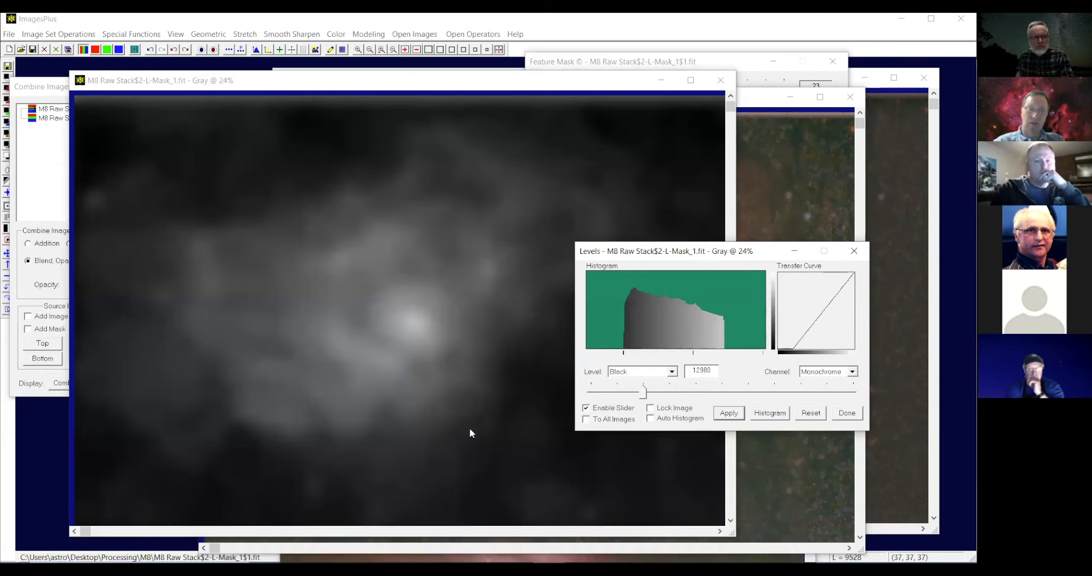
Apply the combination with the luminance mask on the consolidated detail image and flatten the result.
left_click(46, 148)
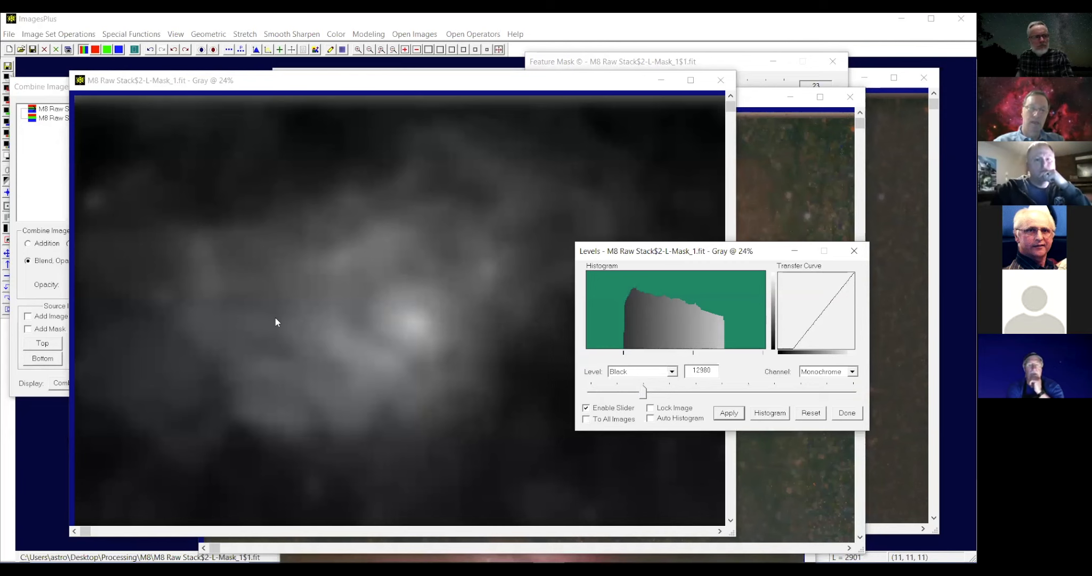
left_click(274, 384)
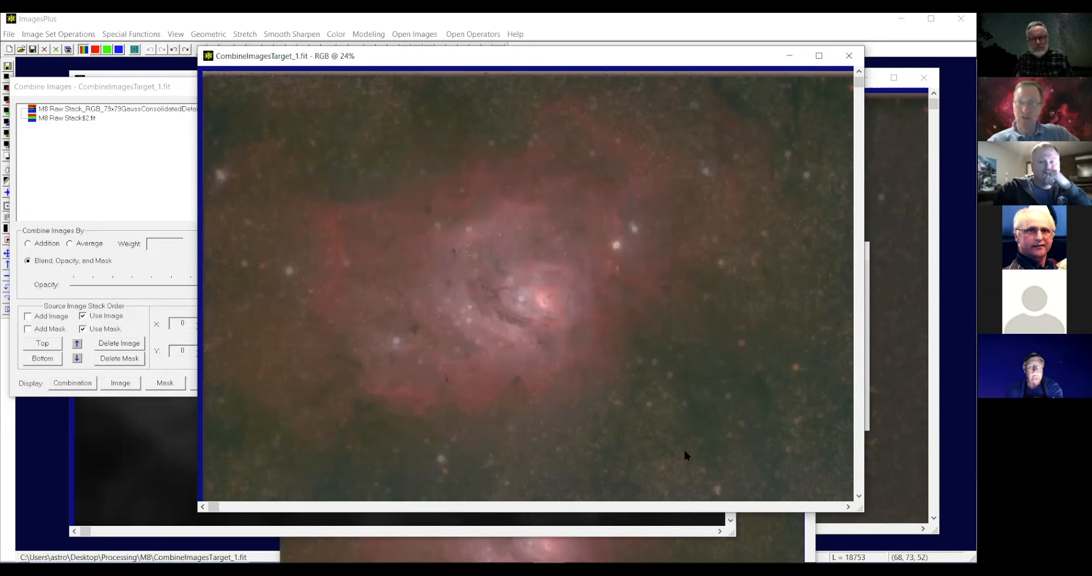
left_click(72, 170)
left_click(301, 385)
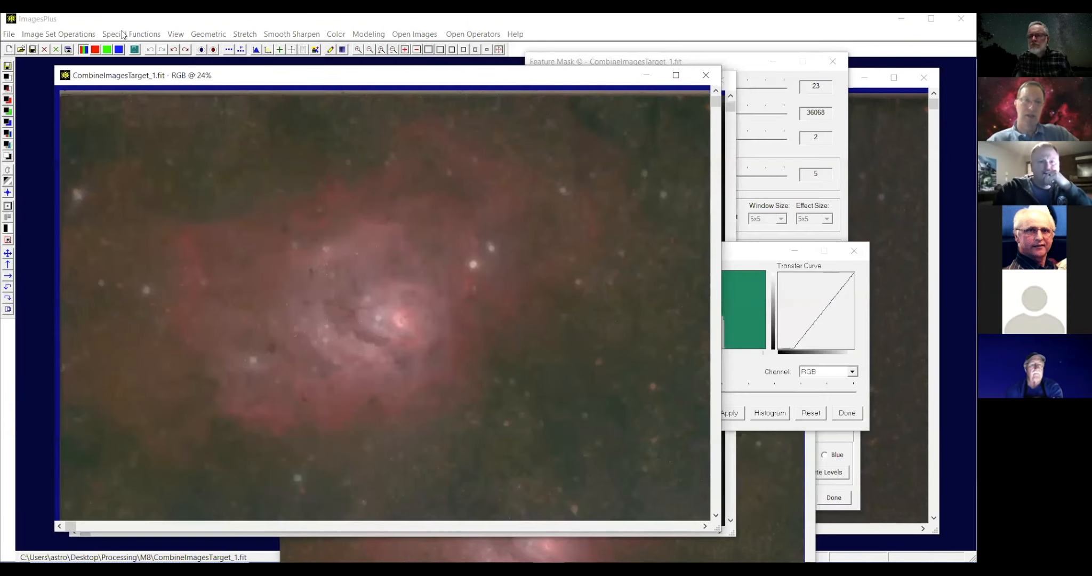
Examine the flattened M8 combination as a temporary luminance mask, close the mask, and view the color image at 20%.
left_click(122, 34)
mouse_move(133, 48)
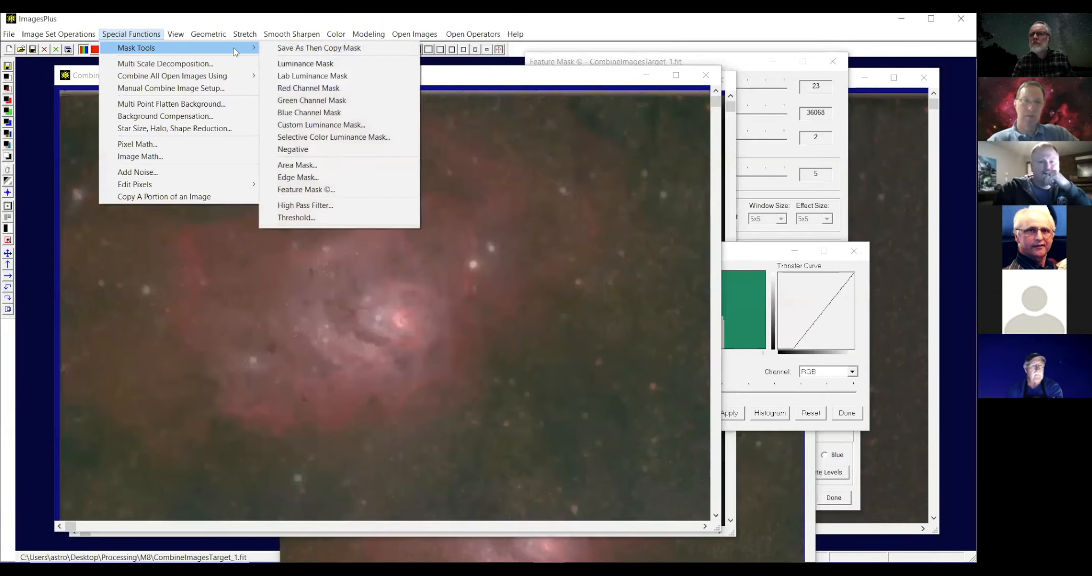
left_click(288, 66)
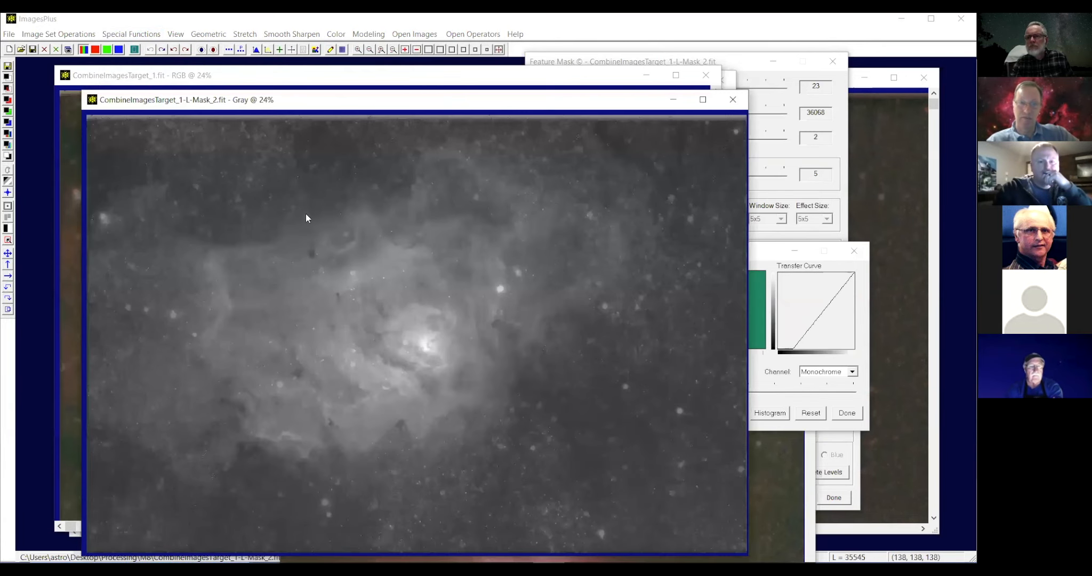
left_click(732, 106)
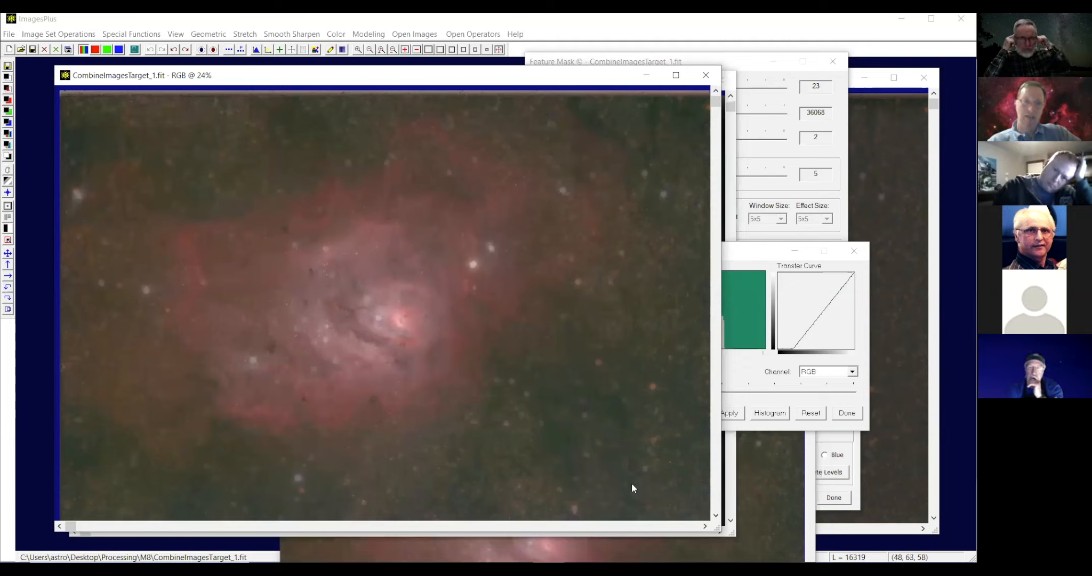
left_click(476, 50)
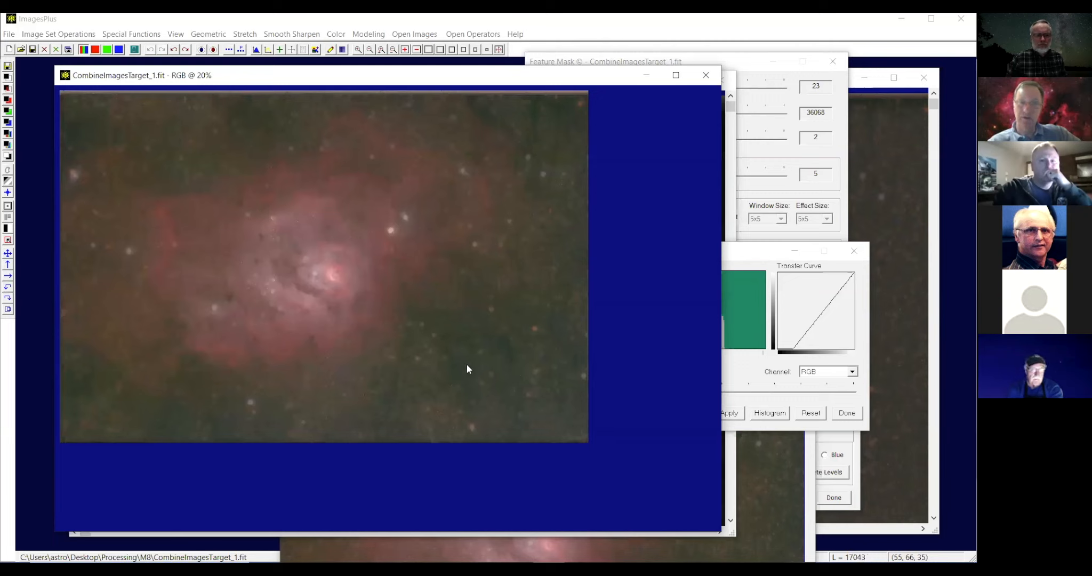
Open mask brighten.fit, view it, and move it down below the color combination image.
left_click(21, 49)
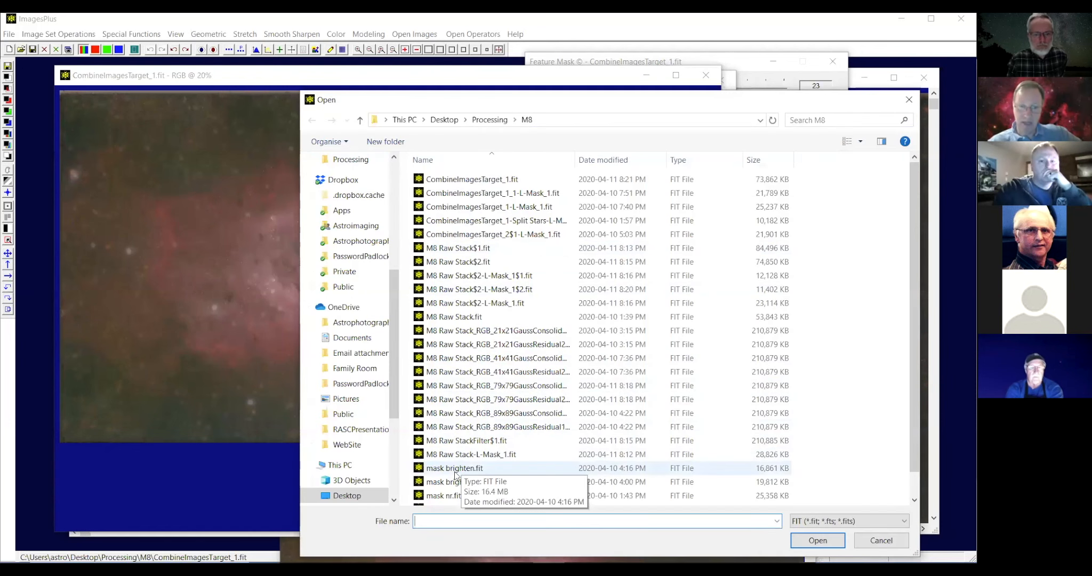
double_click(454, 468)
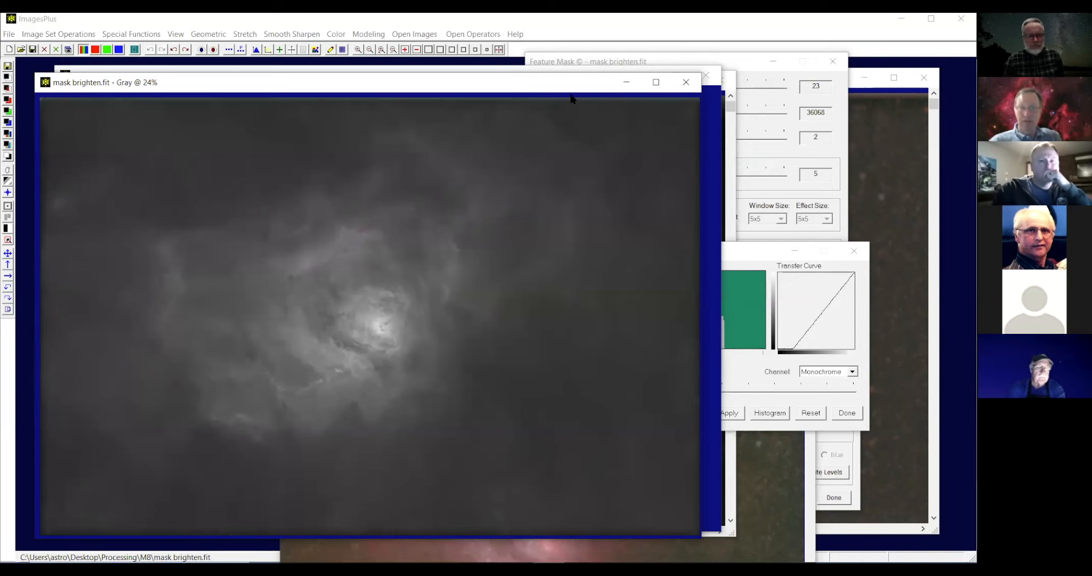
left_click_drag(570, 94, 574, 335)
left_click(673, 132)
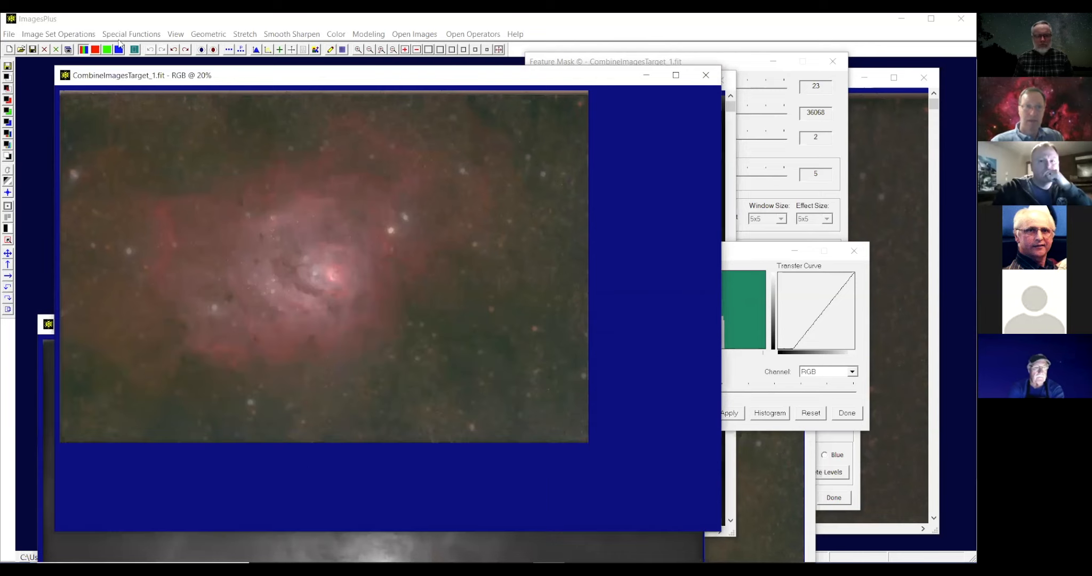
Close the color combination, the darkened luminance mask and the consolidated detail image.
left_click(705, 76)
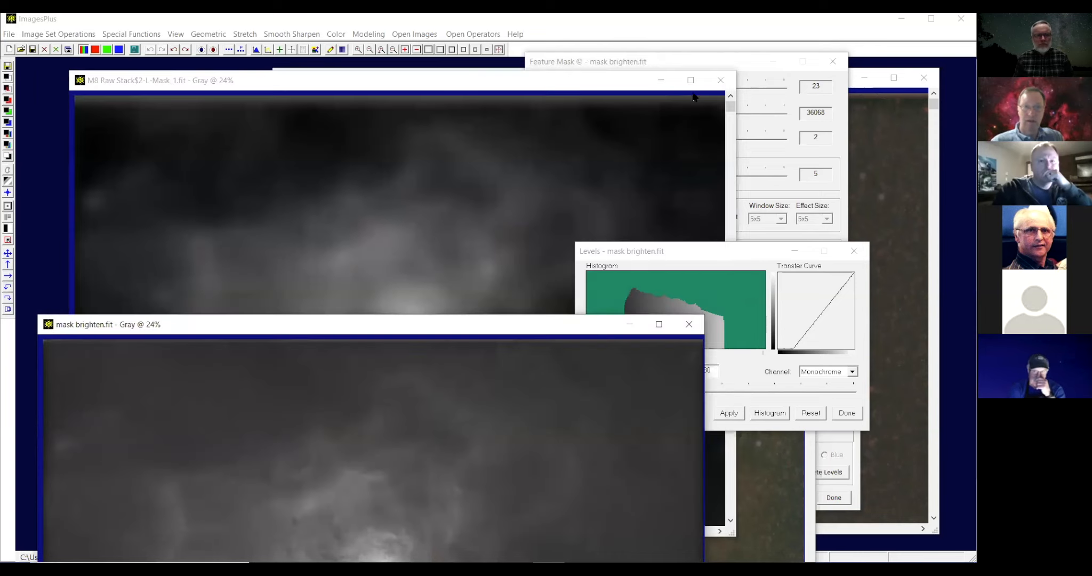
left_click(721, 81)
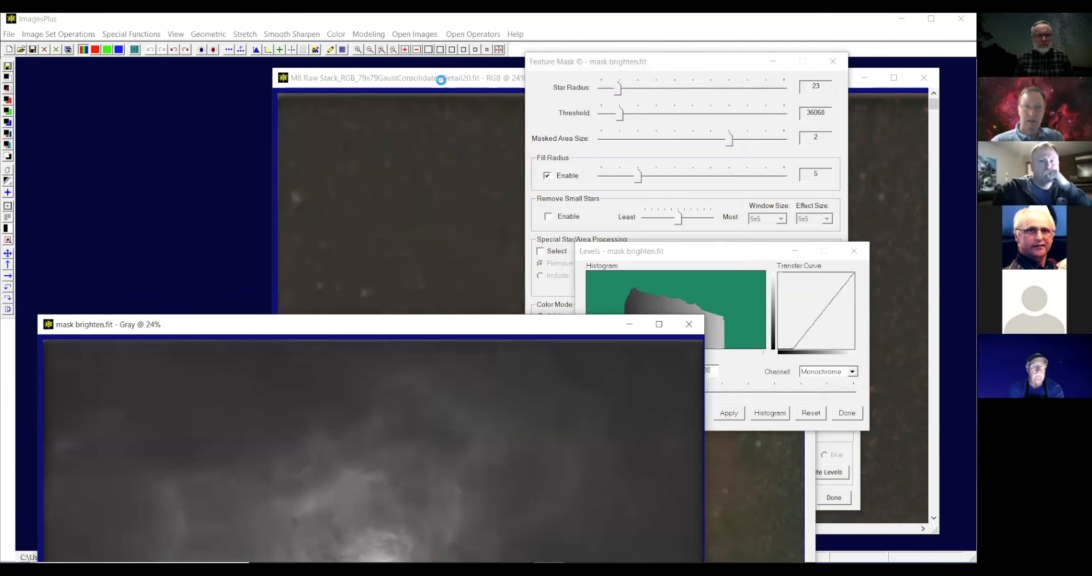
left_click(441, 84)
left_click_drag(794, 76, 577, 86)
left_click(708, 85)
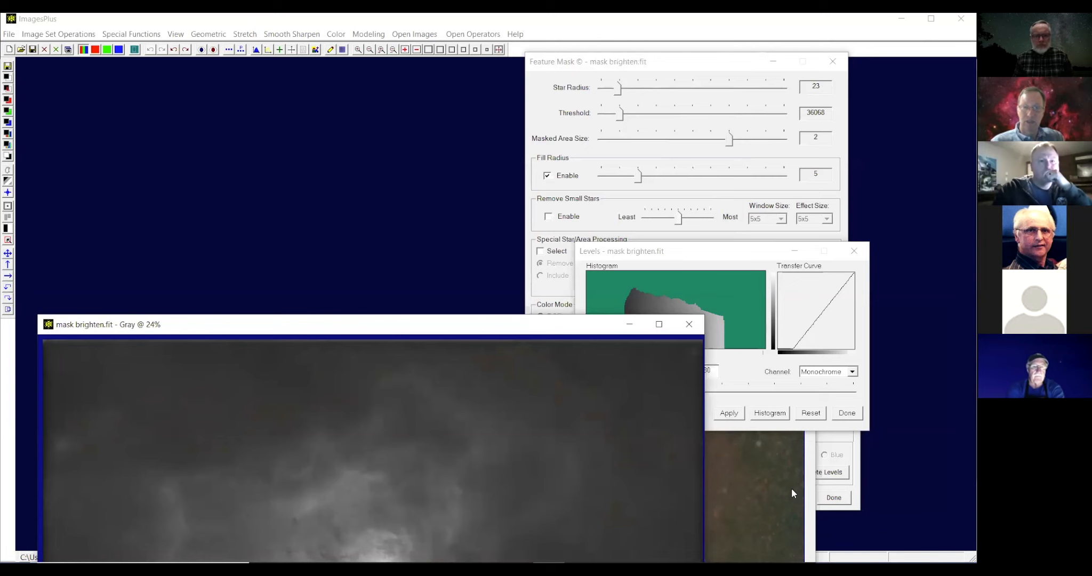
Undo the star removal on the stretched M8 Raw Stack image and arrange it above the brightening mask.
left_click(792, 487)
left_click_drag(561, 361, 248, 58)
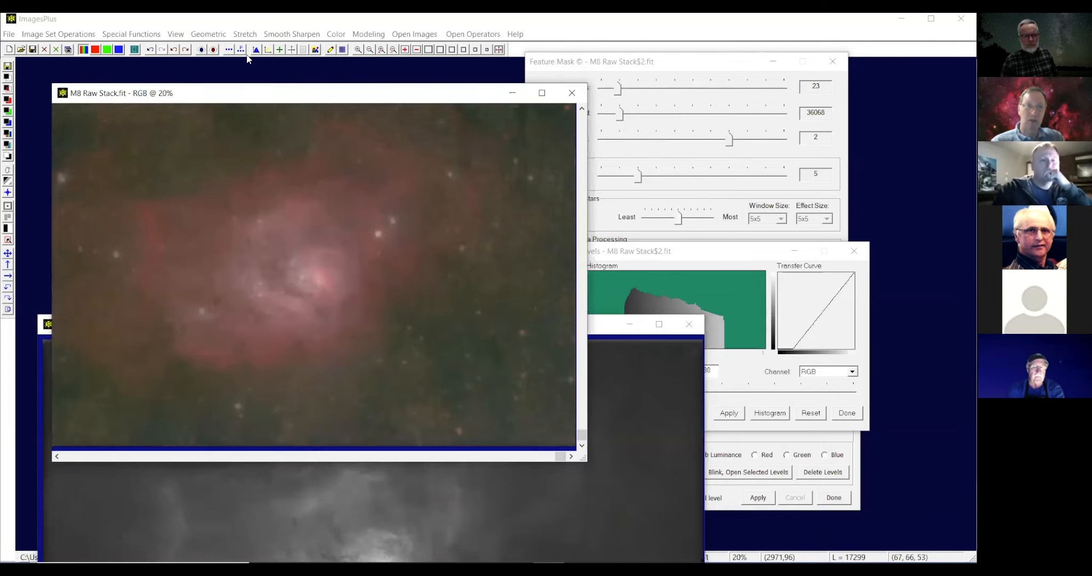
left_click(151, 50)
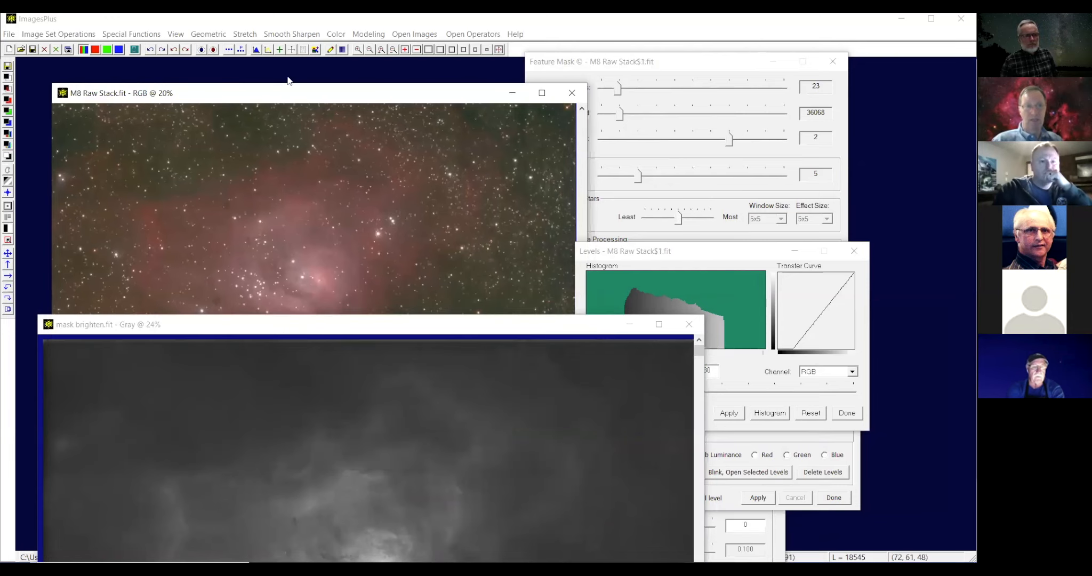
left_click_drag(308, 87, 278, 71)
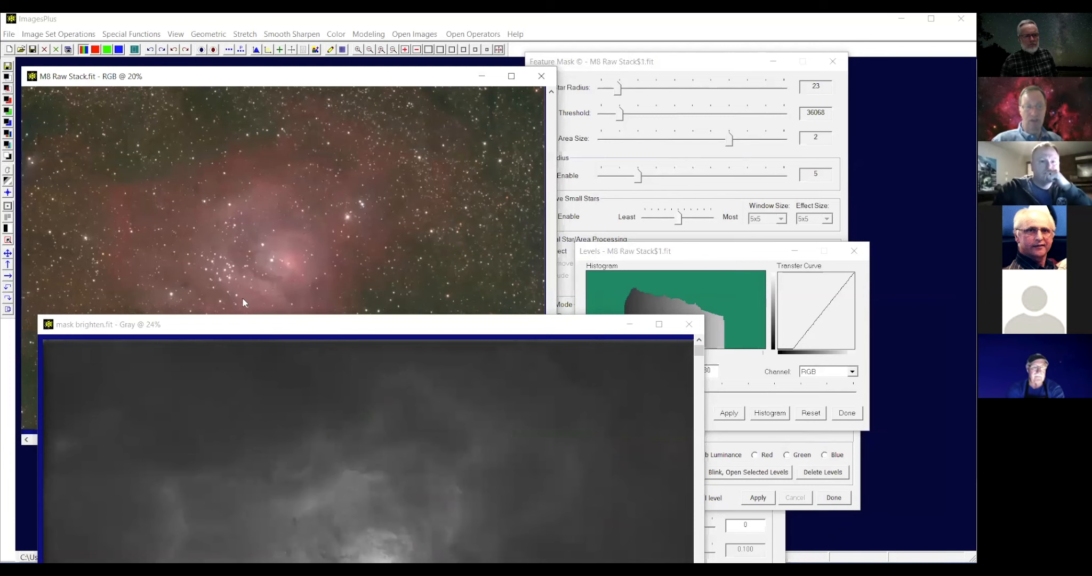
left_click_drag(242, 325, 227, 458)
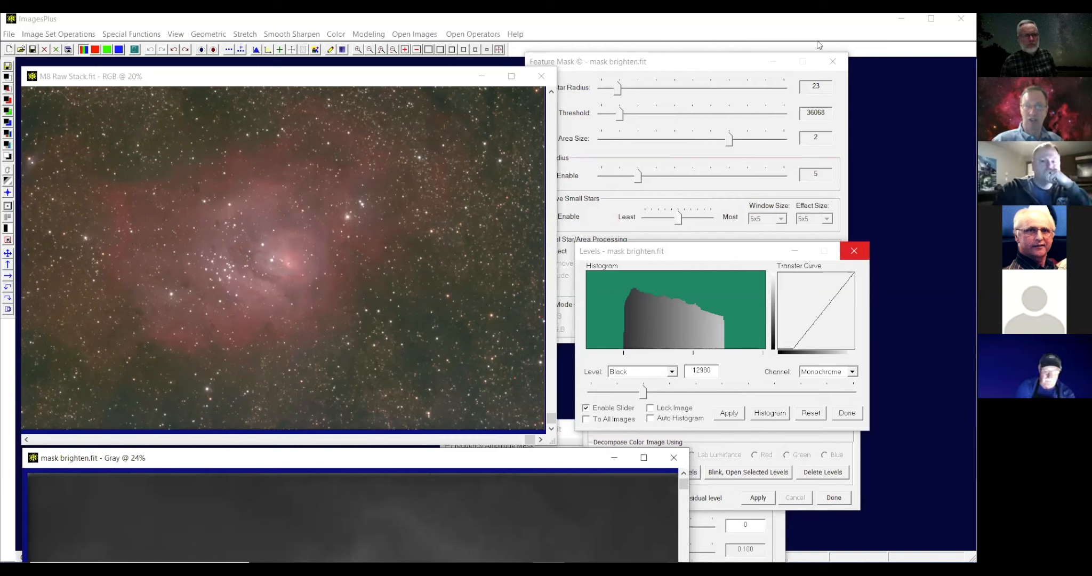
Close the Levels, Feature Mask, Multi Scale Decomposition and remaining operation dialogs.
left_click(851, 250)
left_click(834, 62)
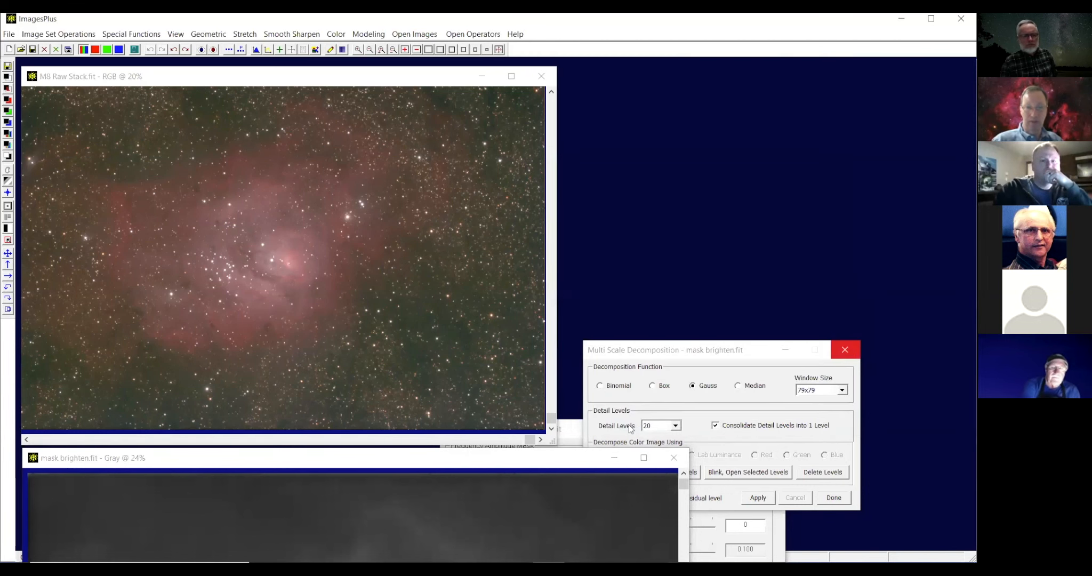
left_click(844, 349)
left_click(765, 434)
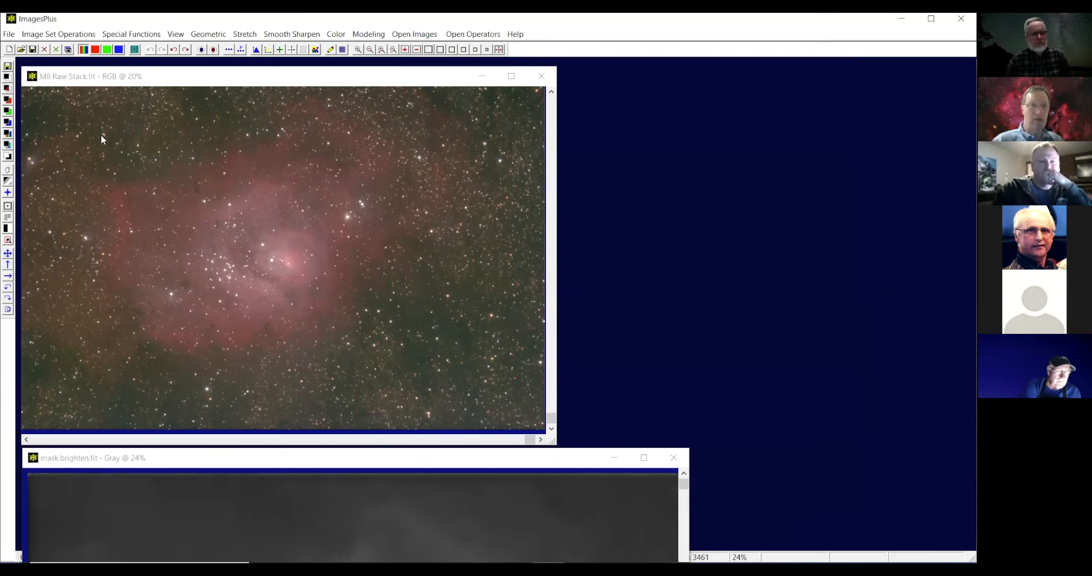
Open the original M8 Raw Stack.fit and display it at 20%.
left_click(26, 50)
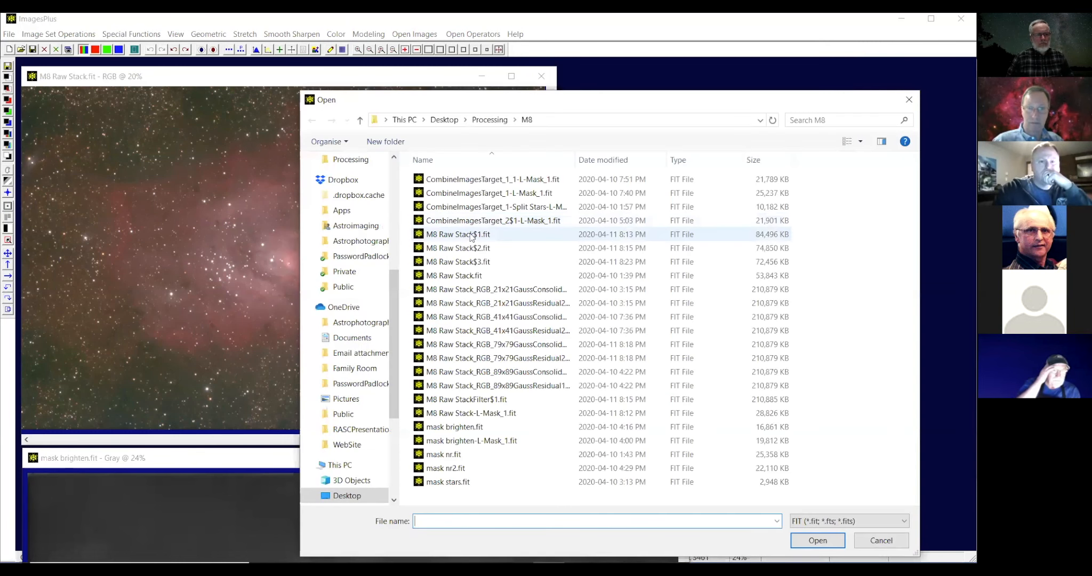
double_click(462, 276)
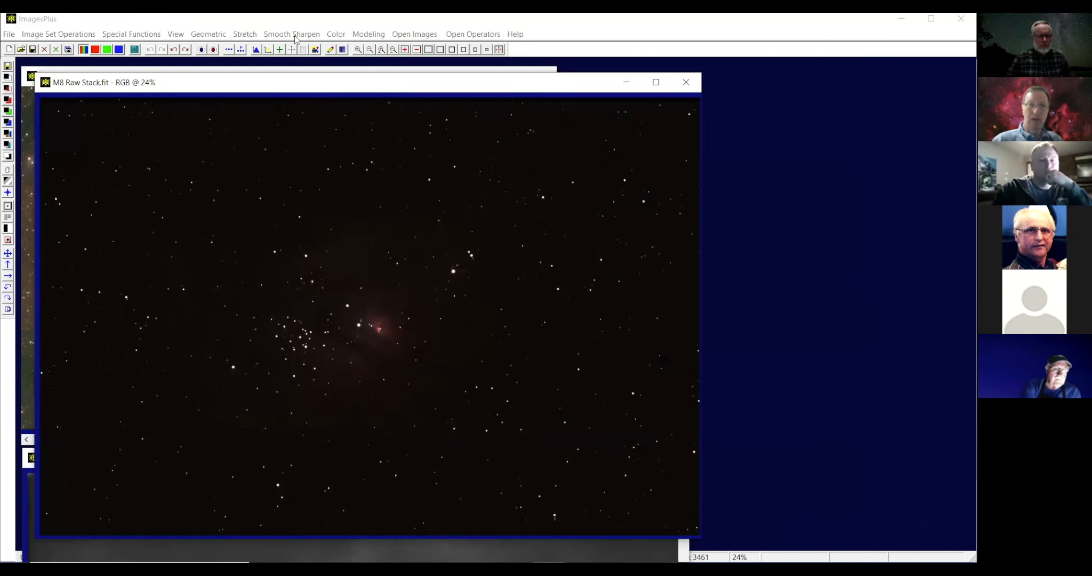
left_click(249, 36)
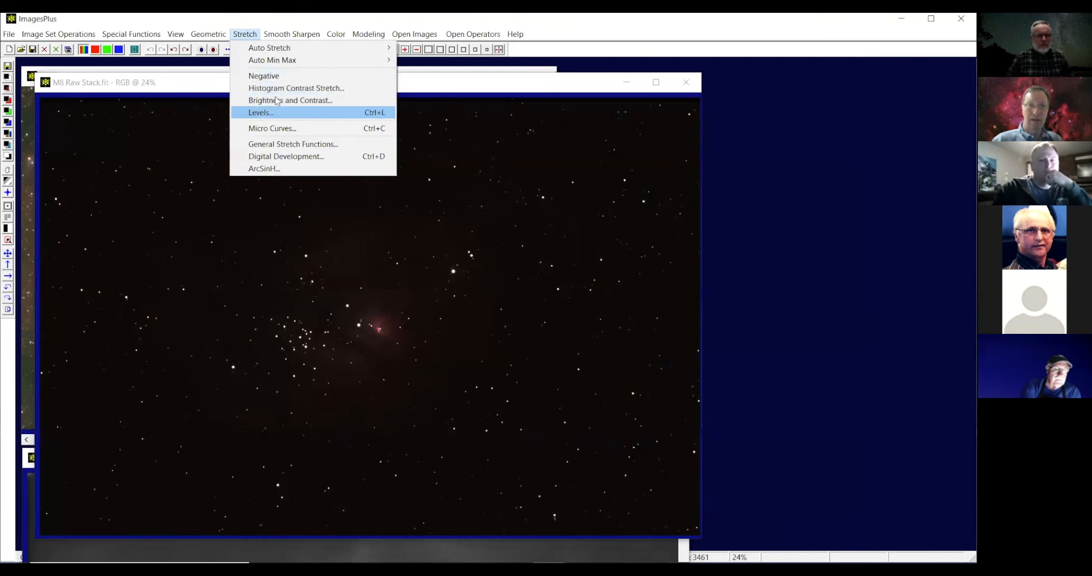
left_click(410, 84)
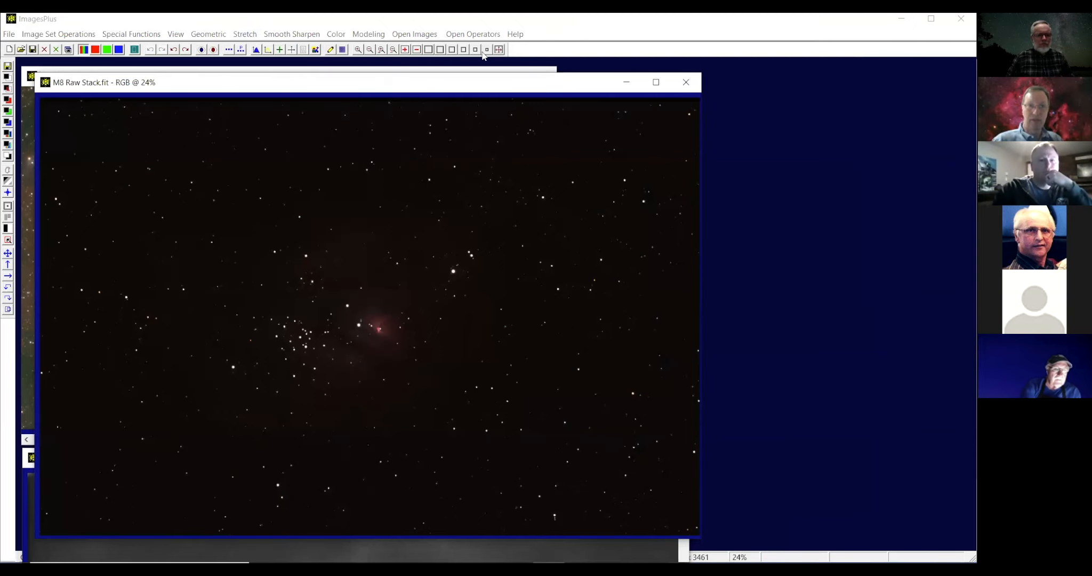
left_click(487, 50)
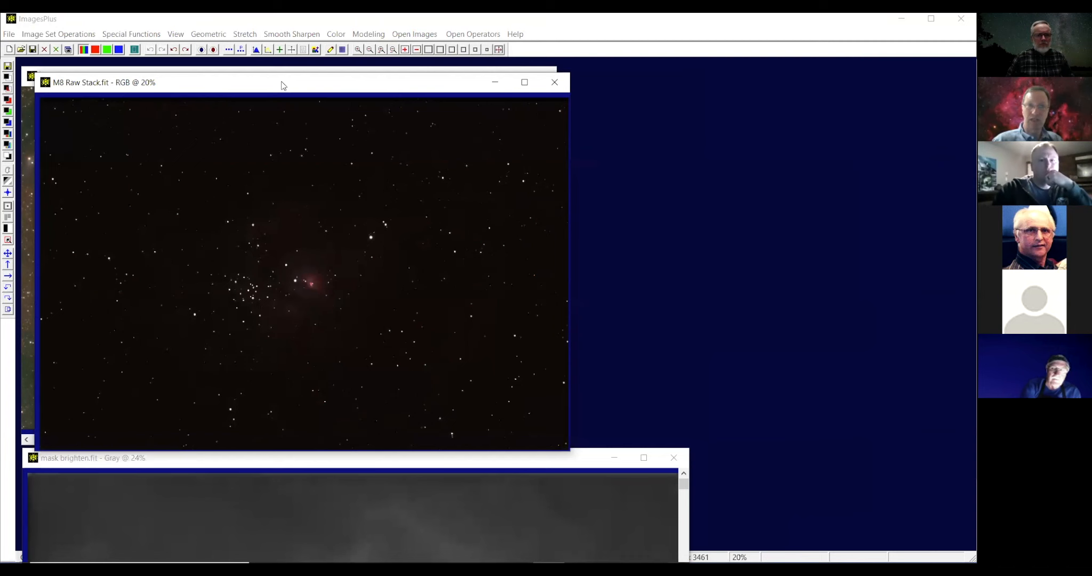
Arrange the unstretched M8 raw stack beside the stretched version for comparison.
left_click_drag(307, 83, 553, 84)
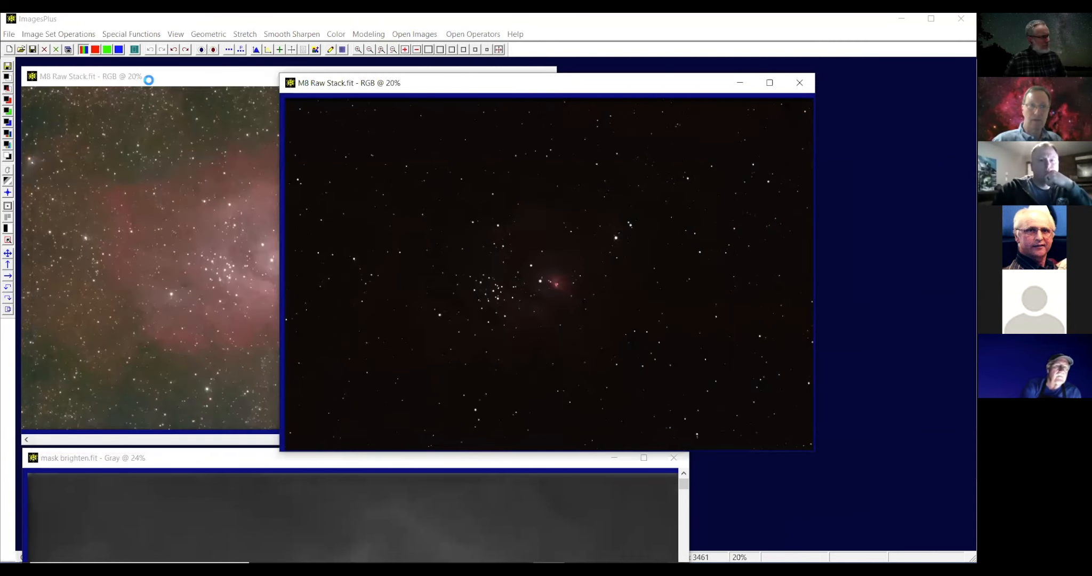
left_click_drag(148, 79, 90, 102)
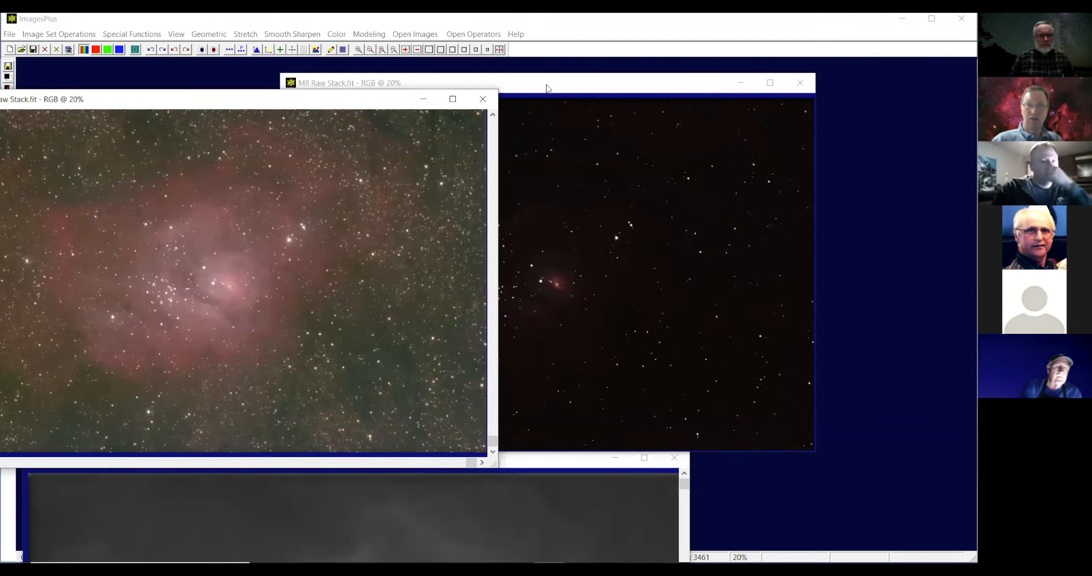
left_click_drag(548, 88, 576, 87)
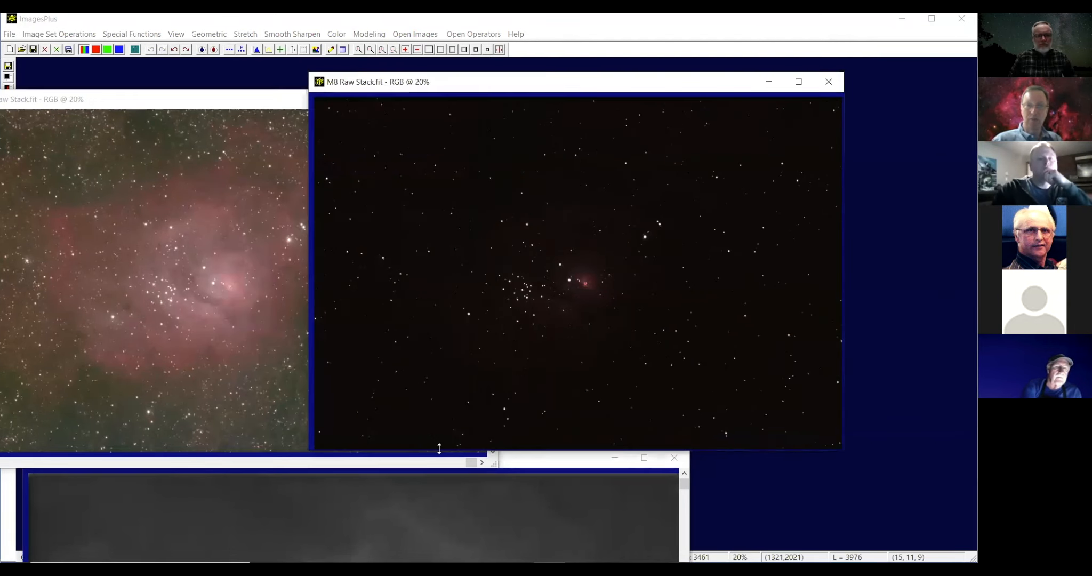
Examine the mask brighten.fit image over the two stacks, then close it.
left_click(431, 501)
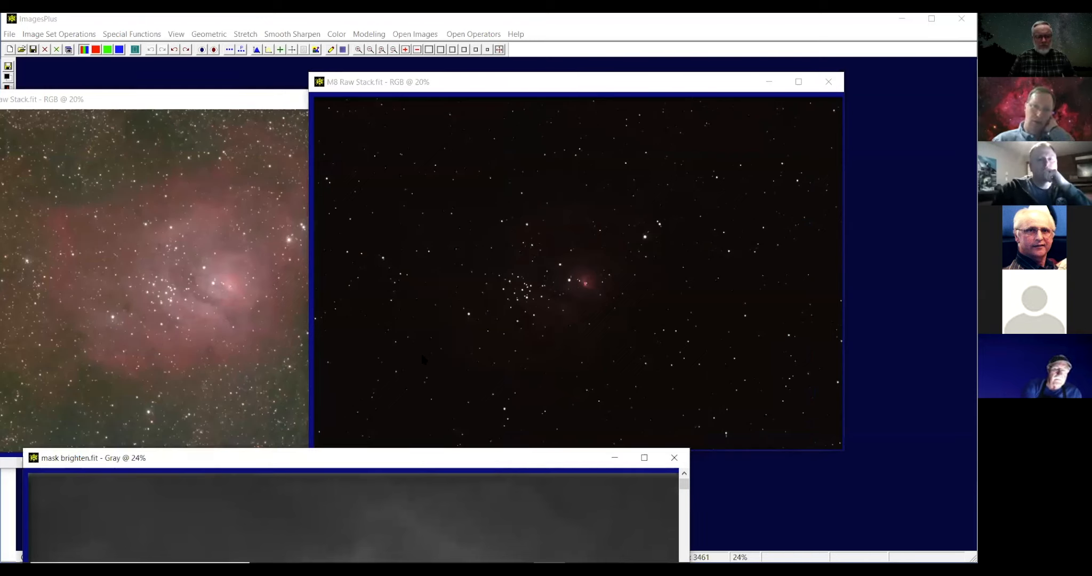
left_click_drag(397, 463, 427, 78)
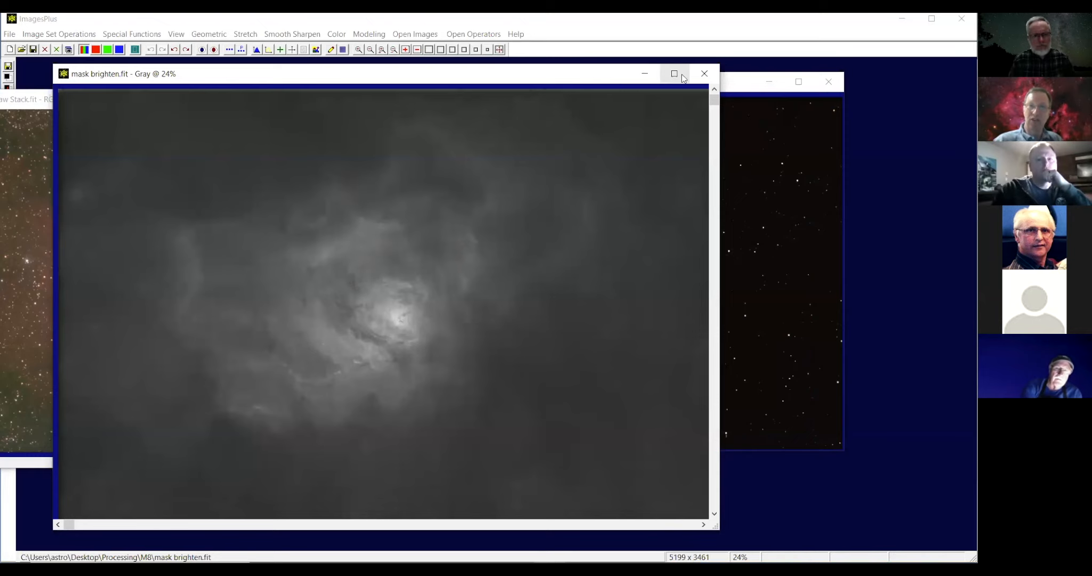
left_click(703, 75)
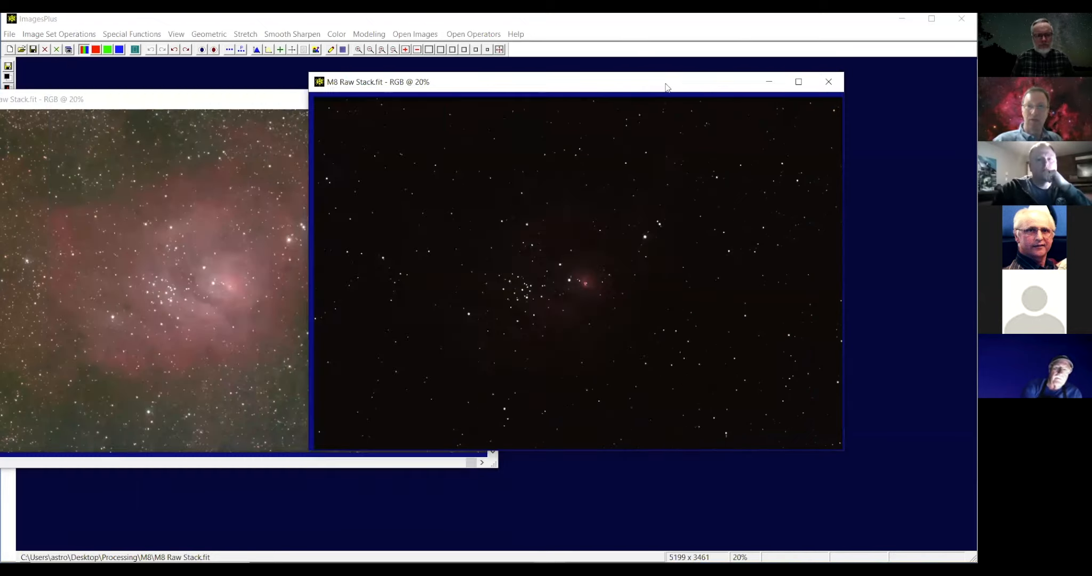
Stretch the original M8 raw stack with ArcSinH at a power of 0.777.
left_click(245, 33)
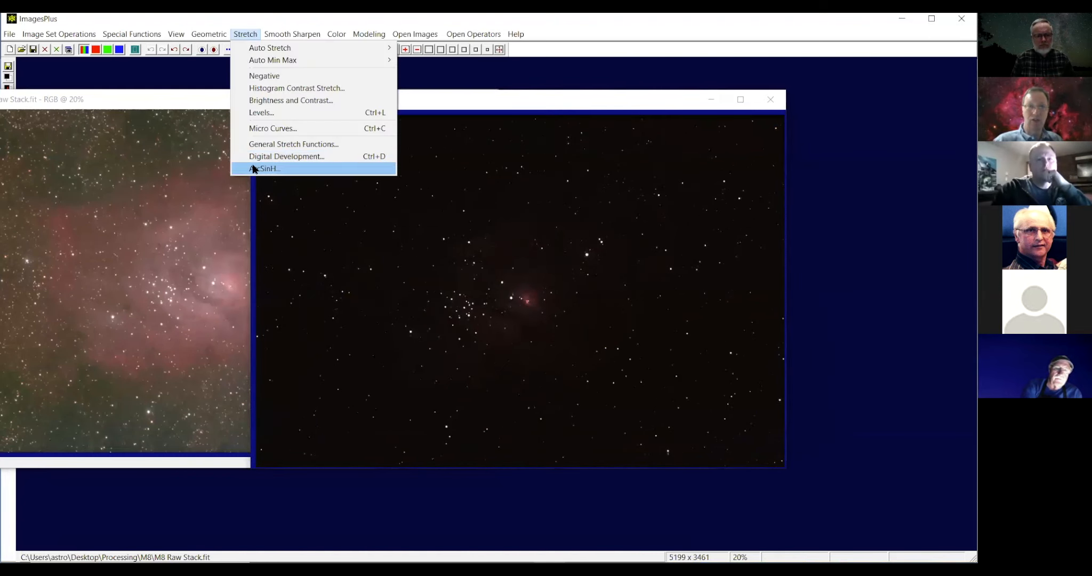
left_click(254, 167)
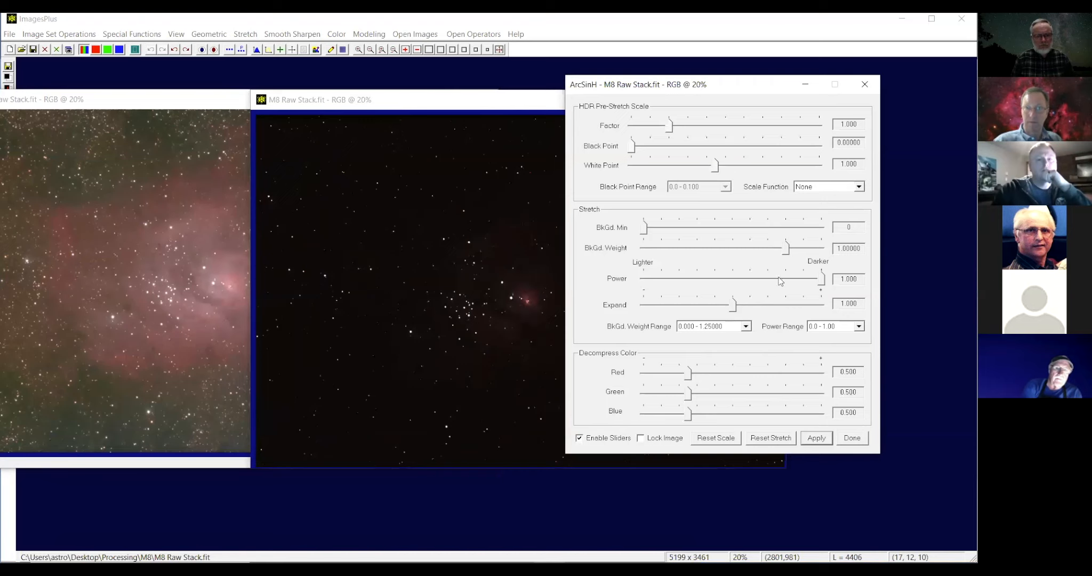
left_click_drag(822, 283, 782, 274)
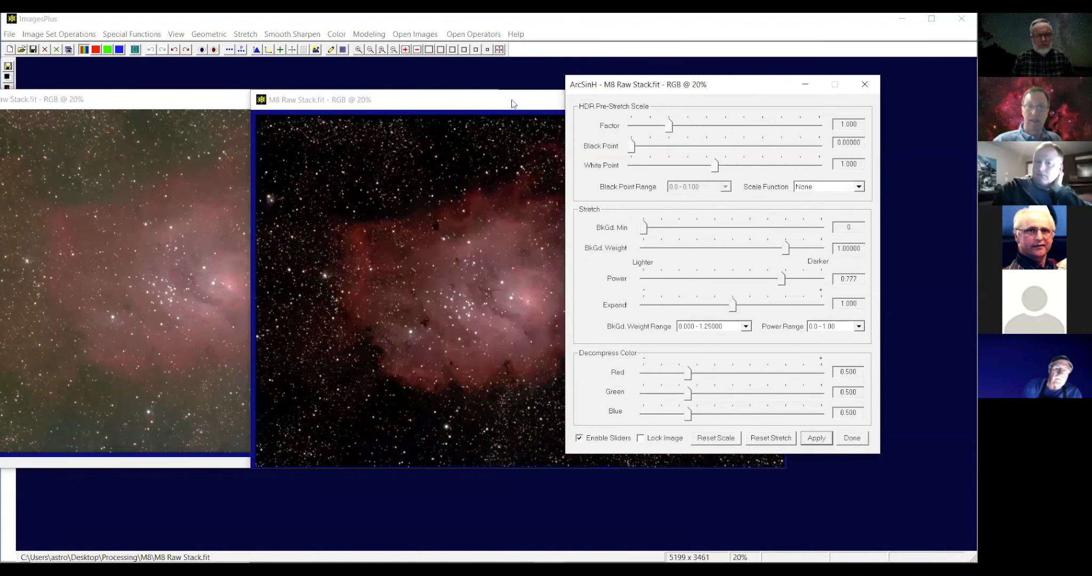
left_click_drag(511, 99, 310, 88)
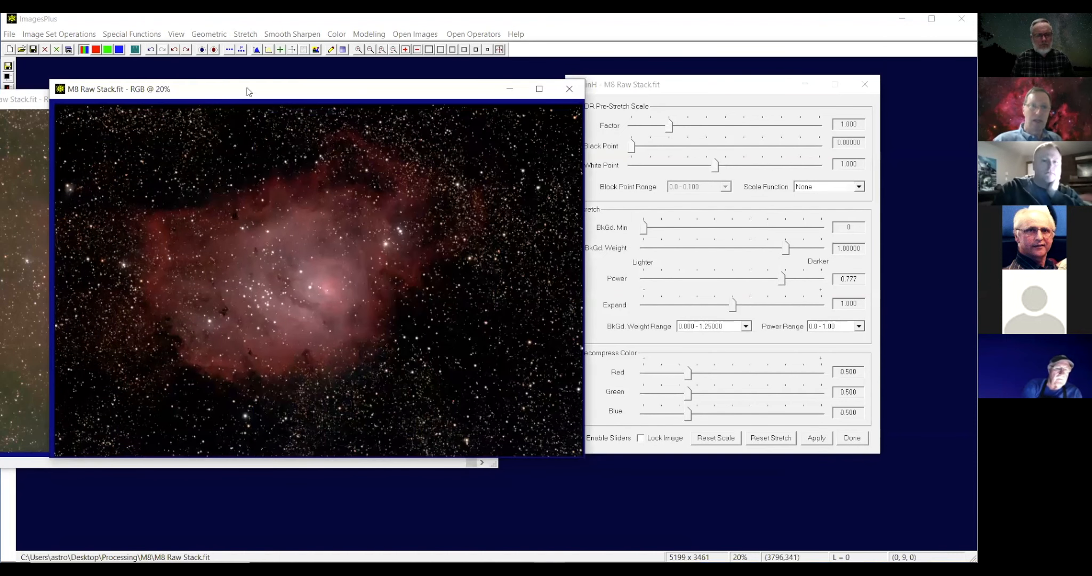
Add mask brighten.fit as a mono image mask to the ArcSinH stretch of the M8 raw stack.
left_click(310, 49)
left_click(726, 193)
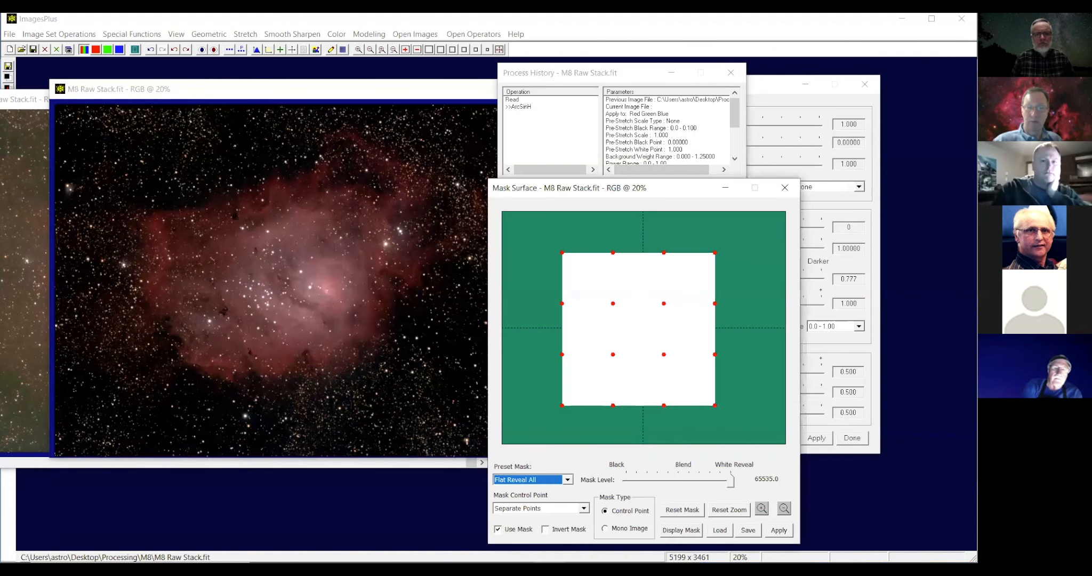
left_click(617, 528)
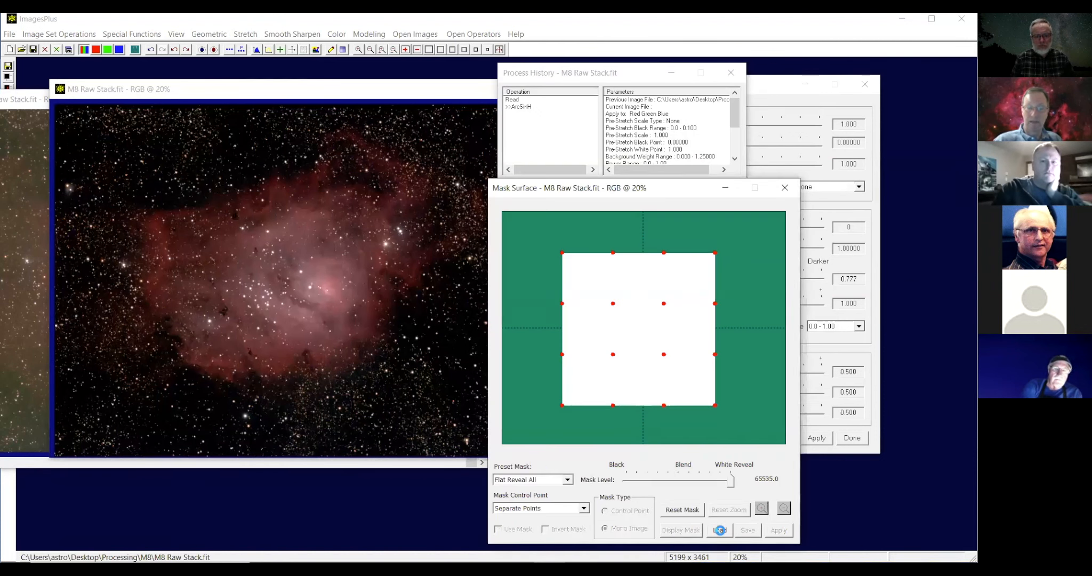
left_click(720, 530)
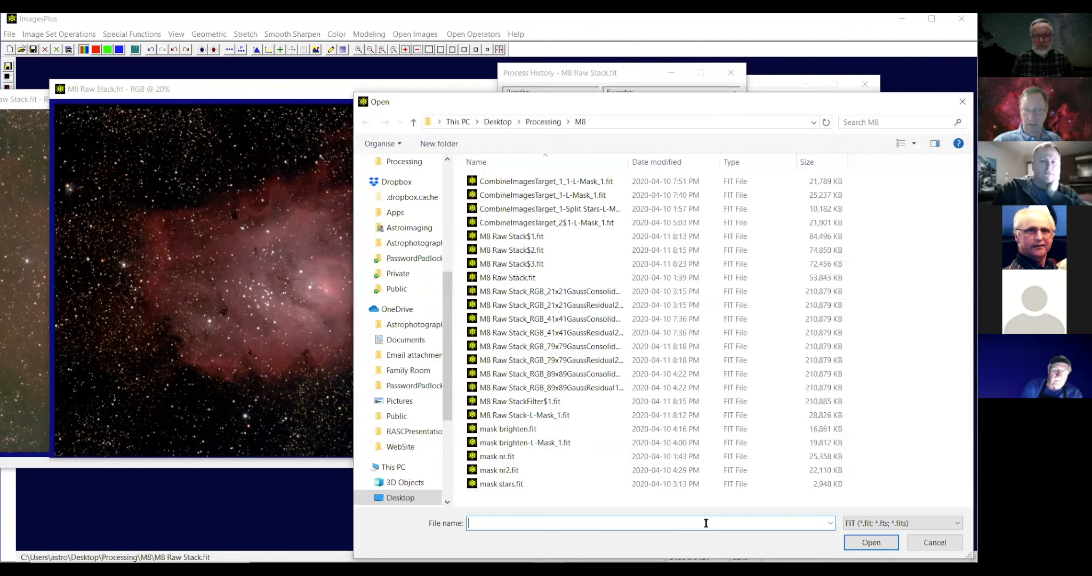
left_click(512, 430)
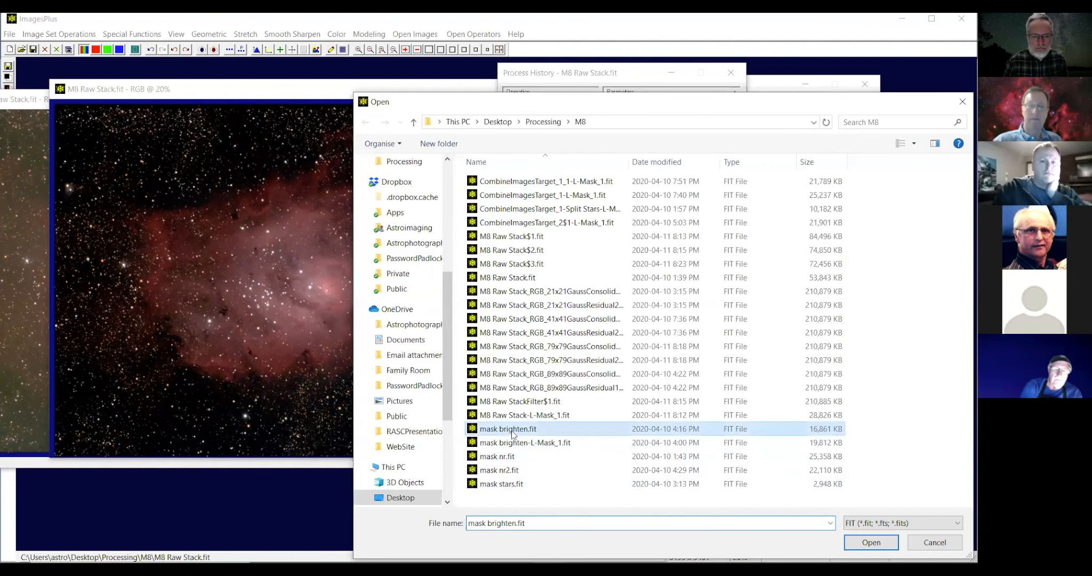
double_click(510, 430)
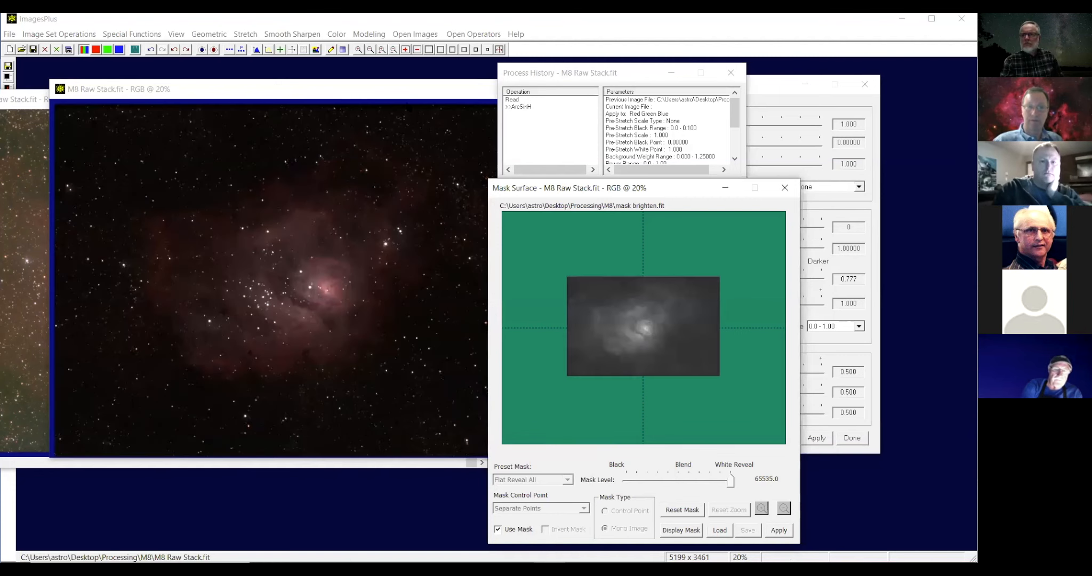
Move the mask surface window clear of the masked image and close the process history.
left_click(397, 87)
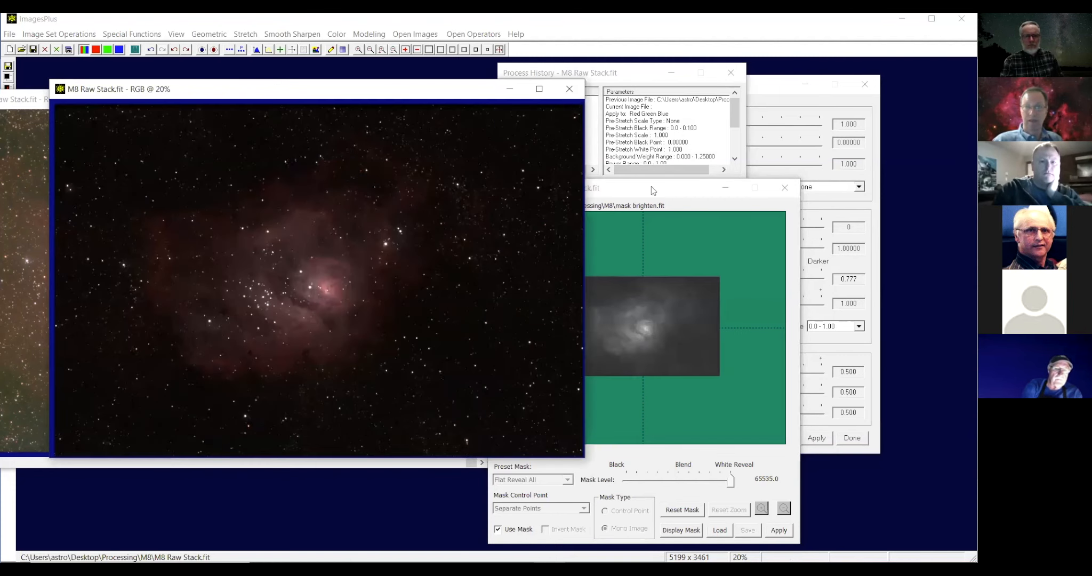
left_click_drag(666, 188, 401, 496)
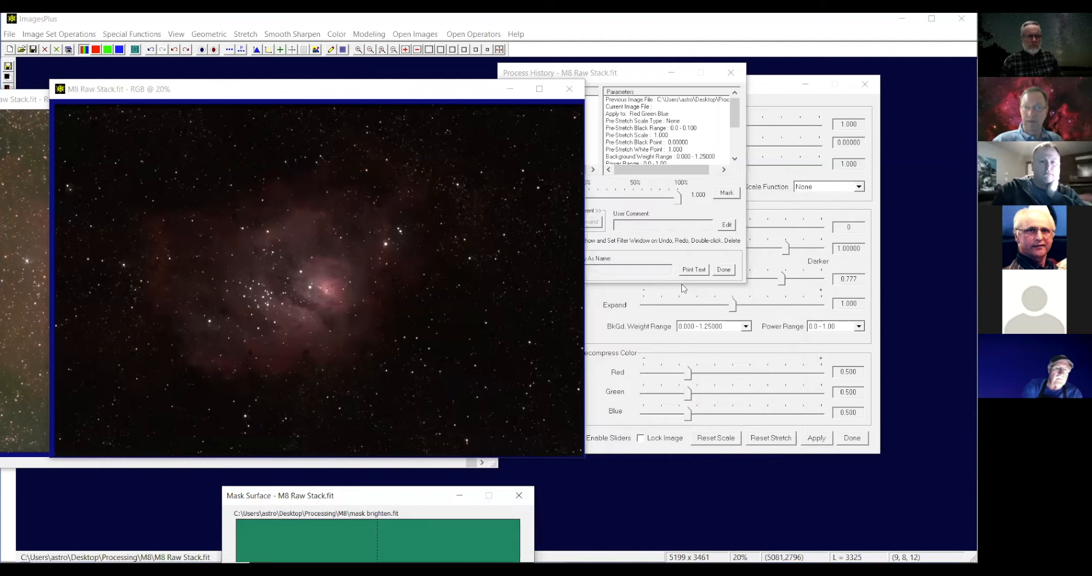
left_click(733, 77)
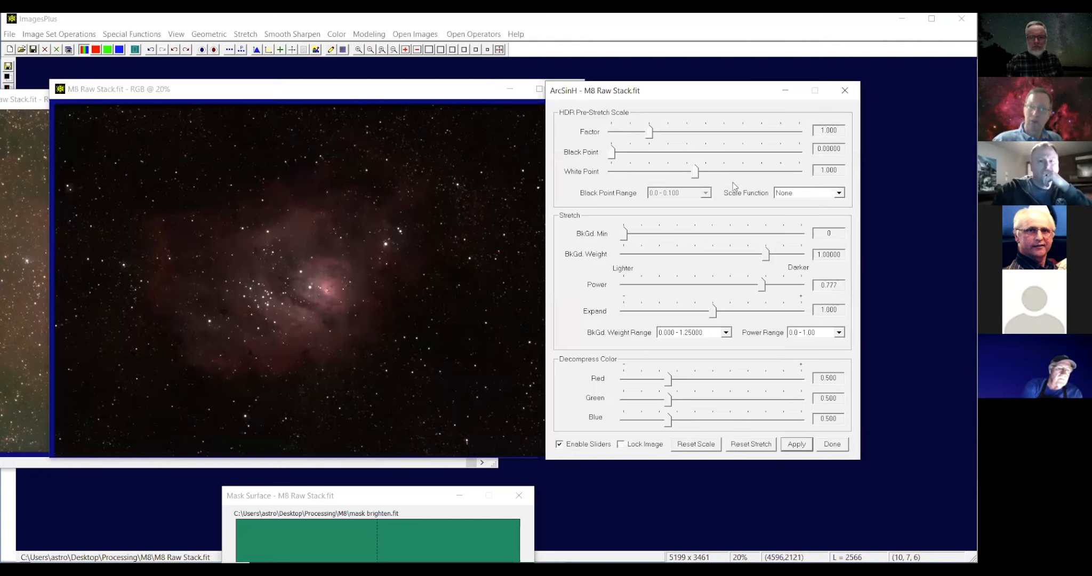
In the masked ArcSinH stretch, set the background weight to 0.83750 and apply the nth Root X^n scale function with a root of 0.656.
left_click_drag(766, 255, 761, 256)
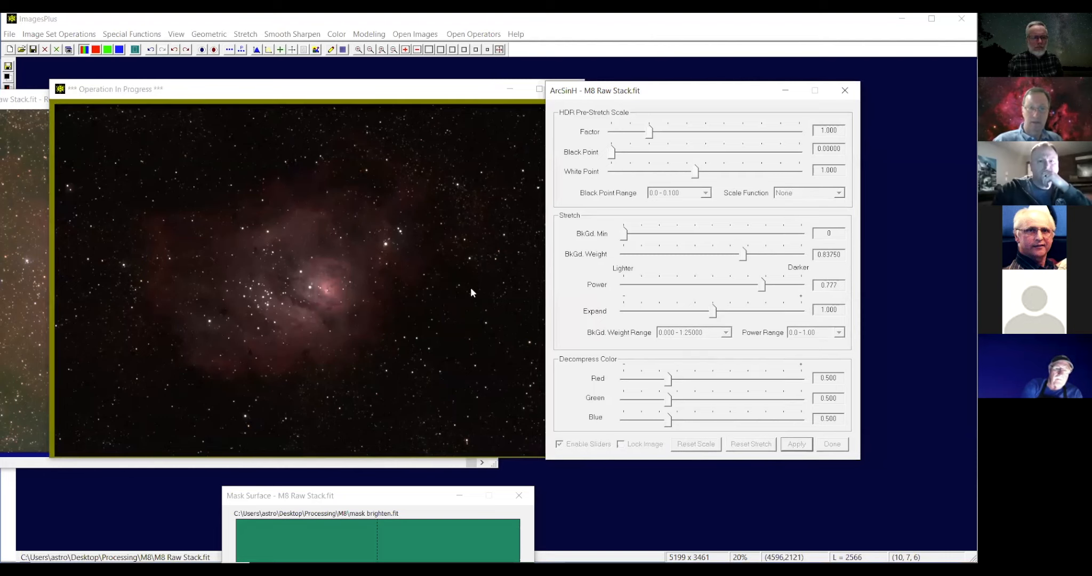
left_click(798, 190)
left_click(799, 220)
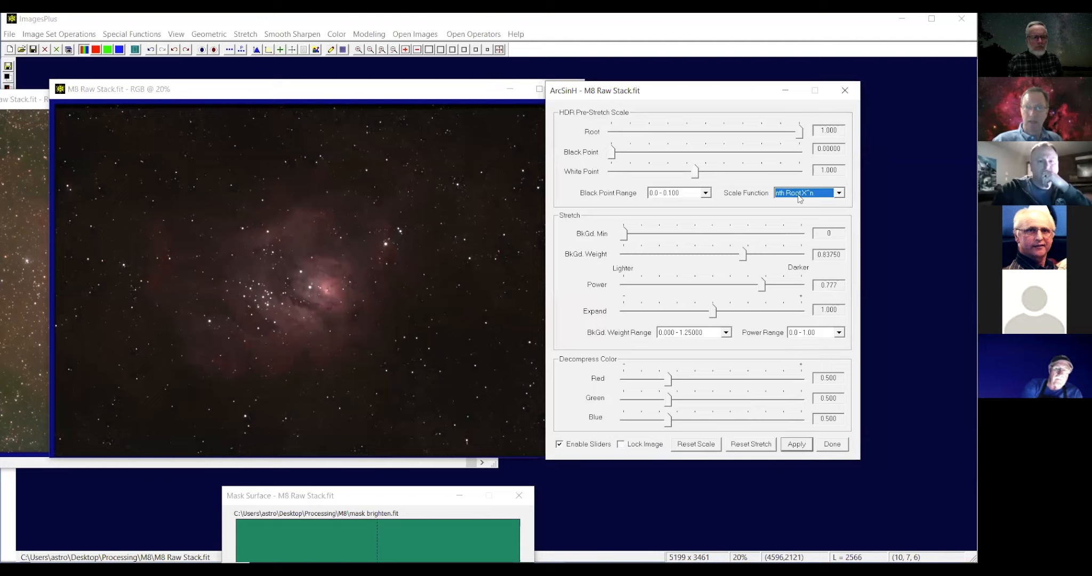
left_click_drag(801, 133, 738, 133)
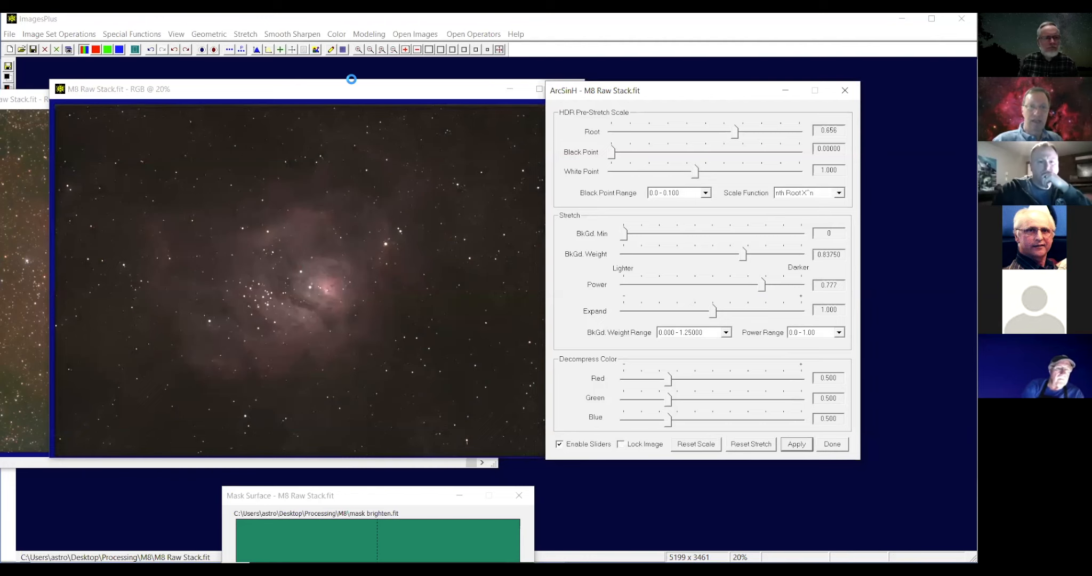
Rearrange the image and ArcSinH windows, then set the black point to 0.00490 and the expansion to 1.128.
left_click_drag(343, 93, 331, 77)
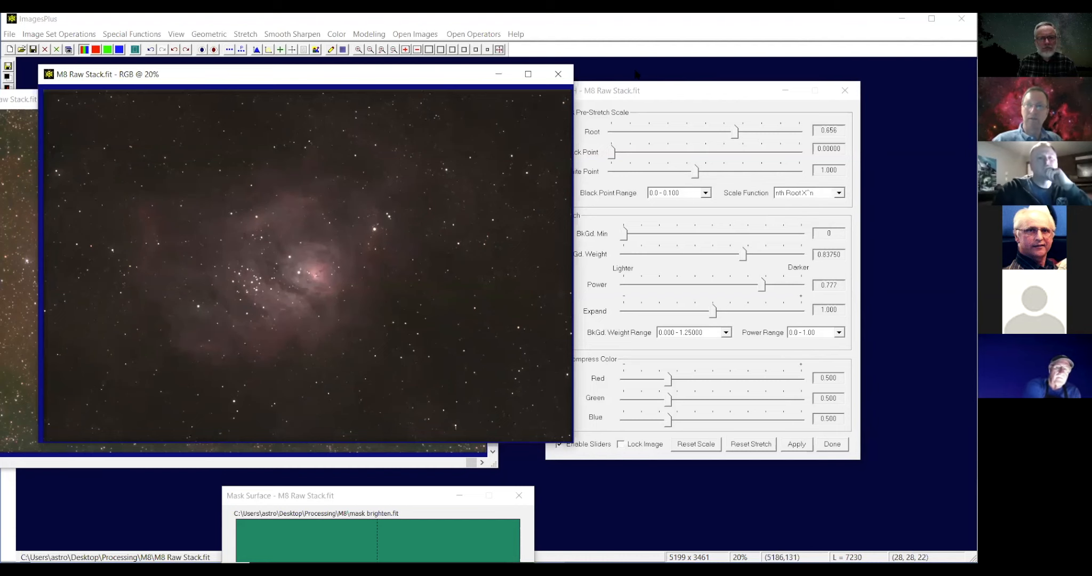
left_click_drag(628, 91, 635, 80)
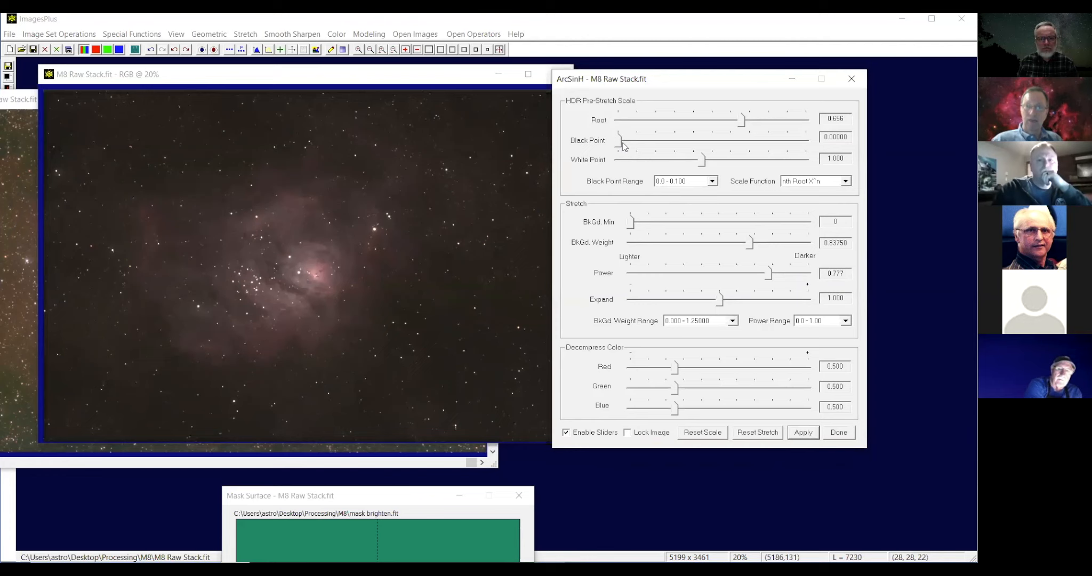
left_click_drag(619, 141, 627, 141)
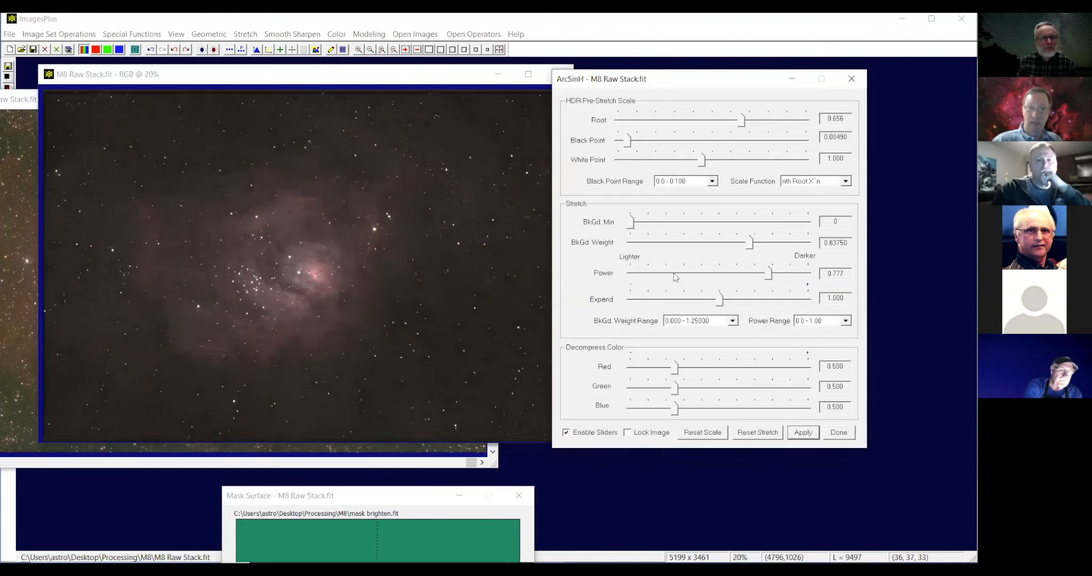
left_click_drag(719, 303, 731, 302)
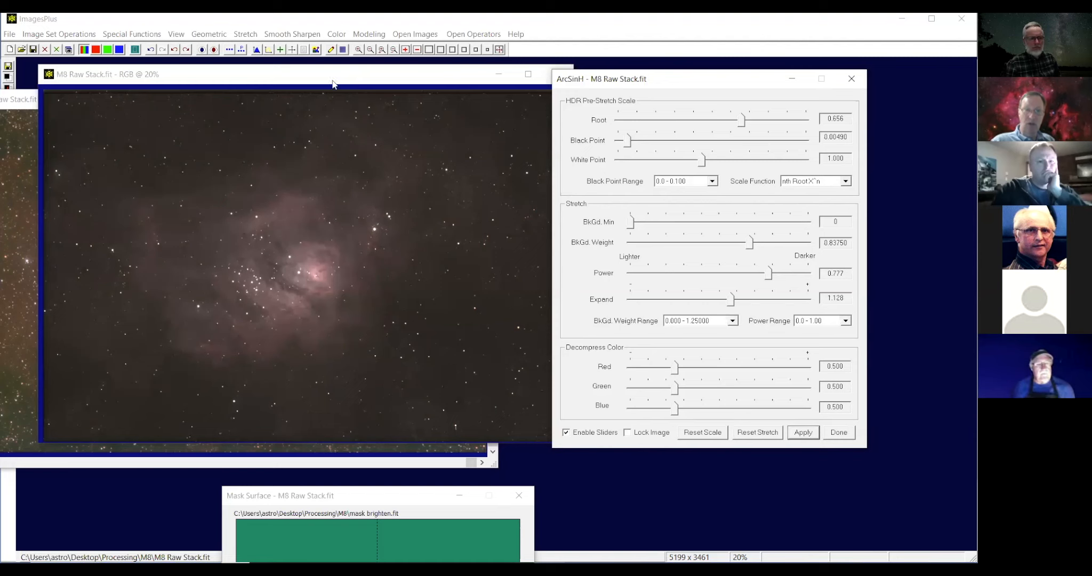
Shift the image clear of the stretch settings and set the color decompression to 0.854 for red and 0.700 for blue.
left_click_drag(332, 83, 310, 85)
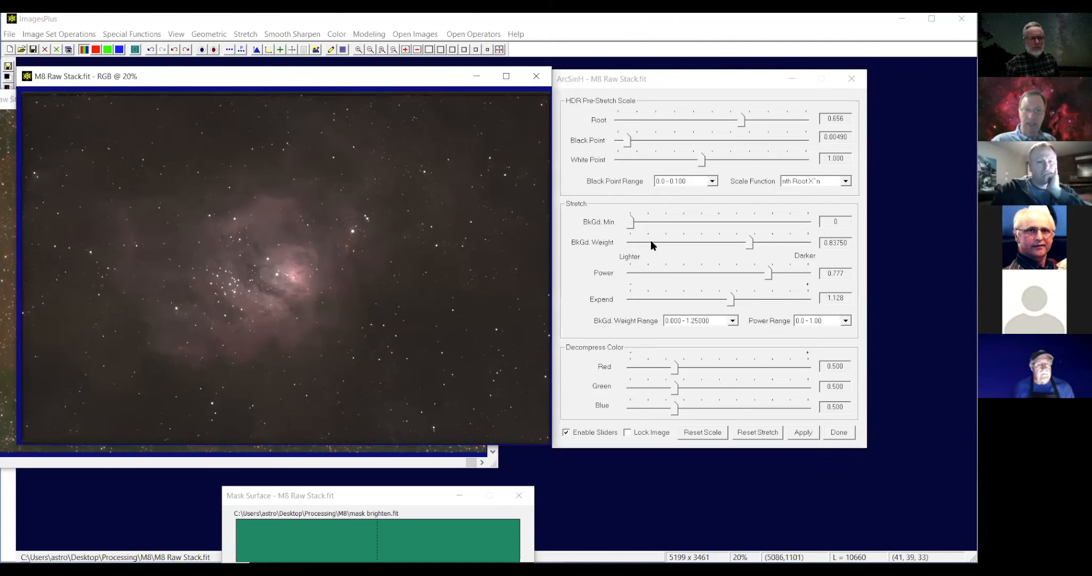
left_click(687, 371)
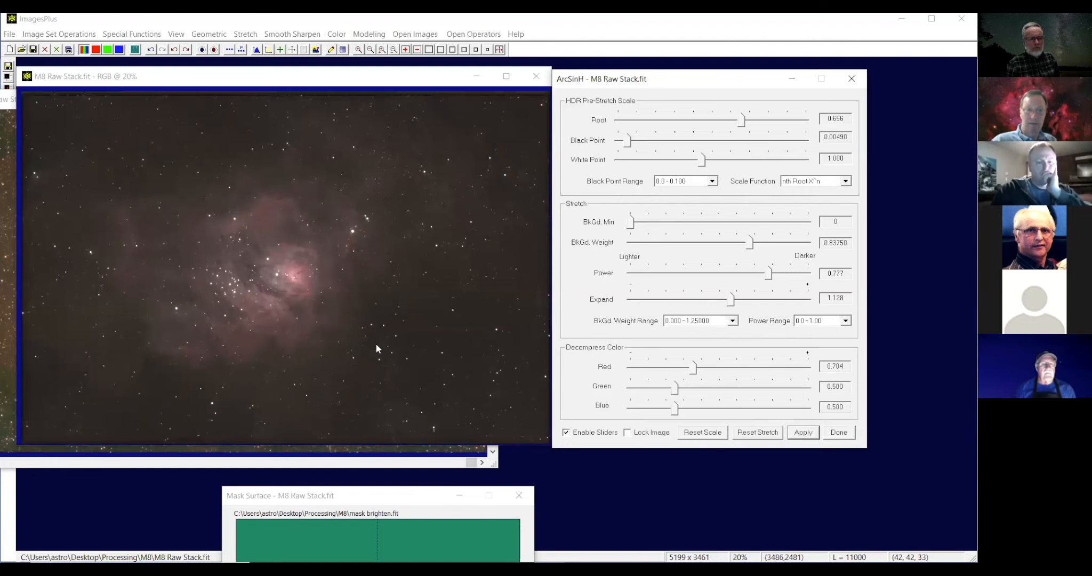
left_click_drag(692, 372, 706, 373)
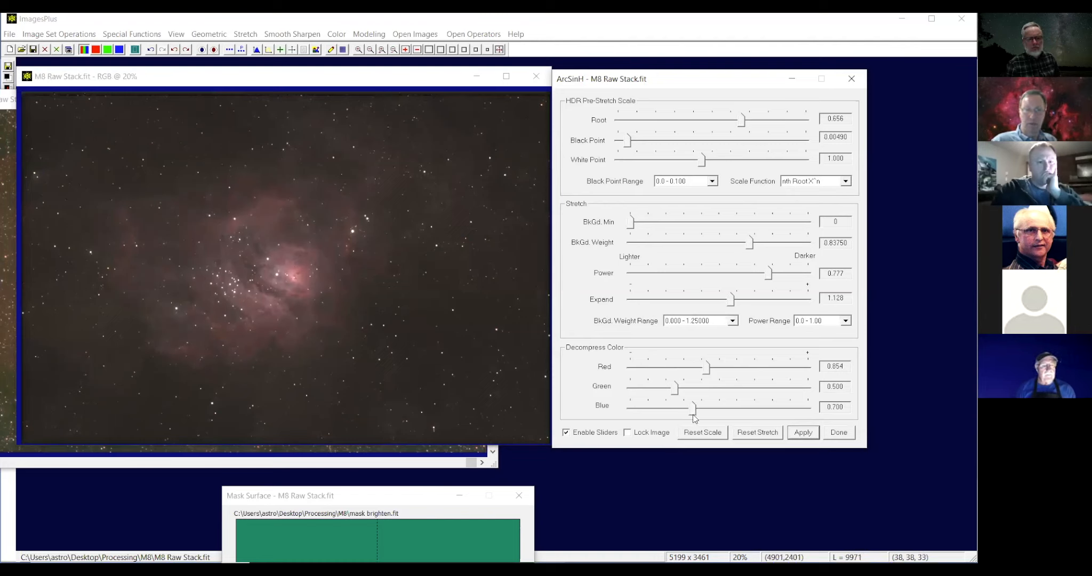
left_click(693, 411)
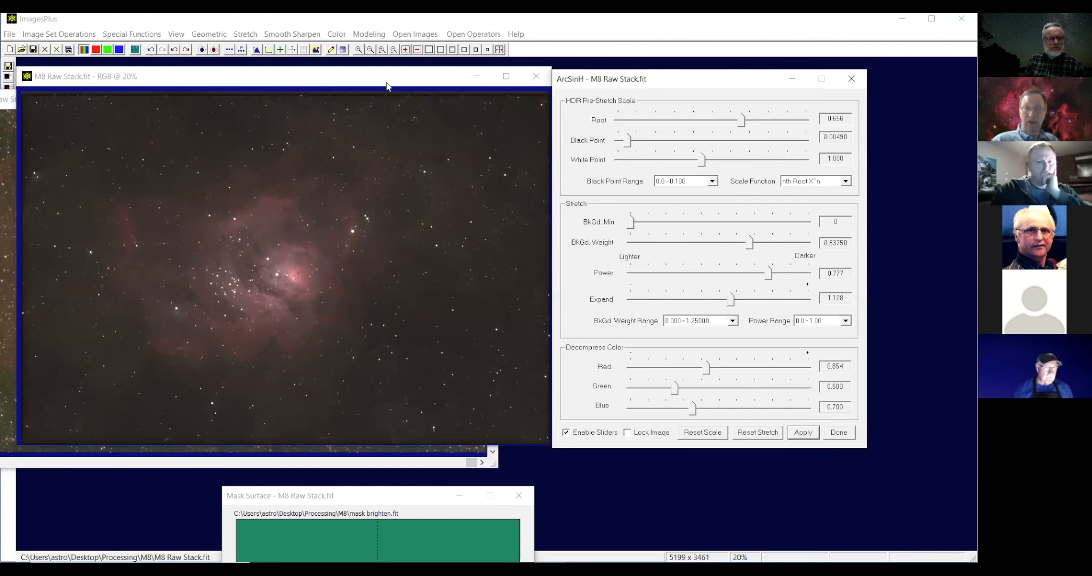
Compare the masked stretch with the earlier stack, placing both side by side at 100% to examine the stars in the same corner.
left_click_drag(387, 86, 752, 87)
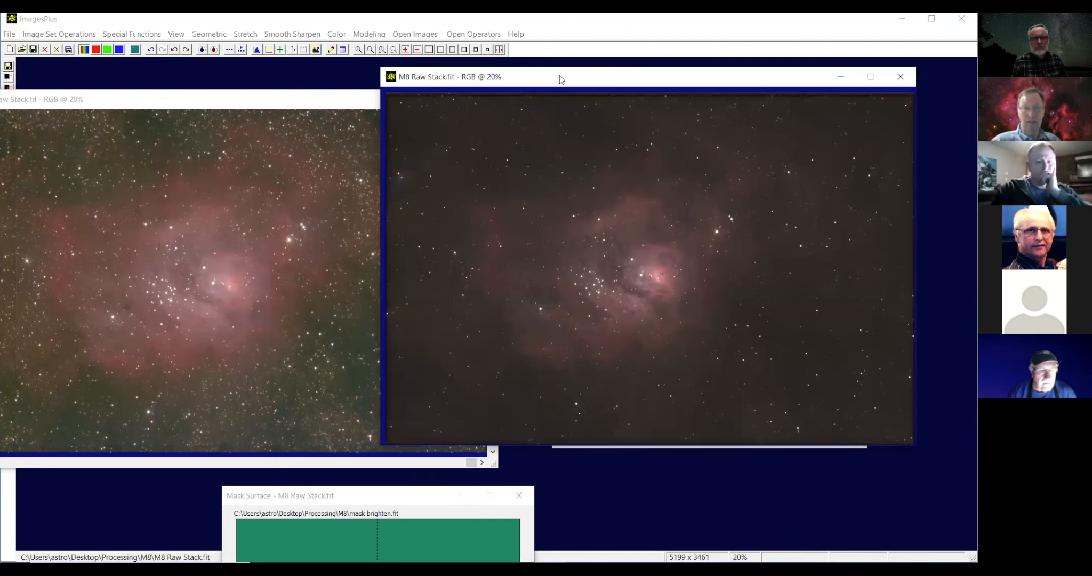
left_click_drag(560, 75, 323, 93)
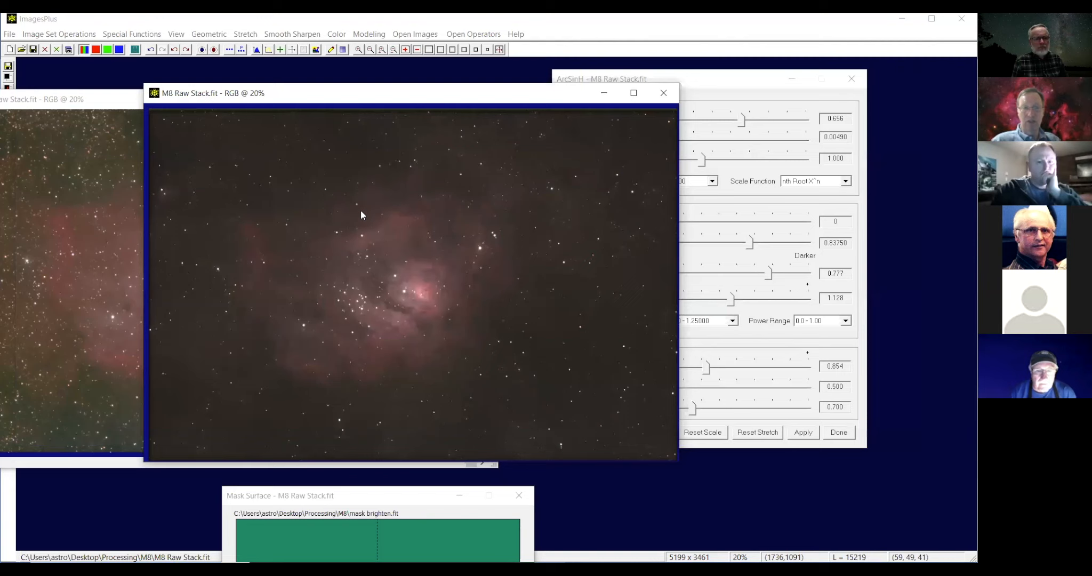
left_click(465, 49)
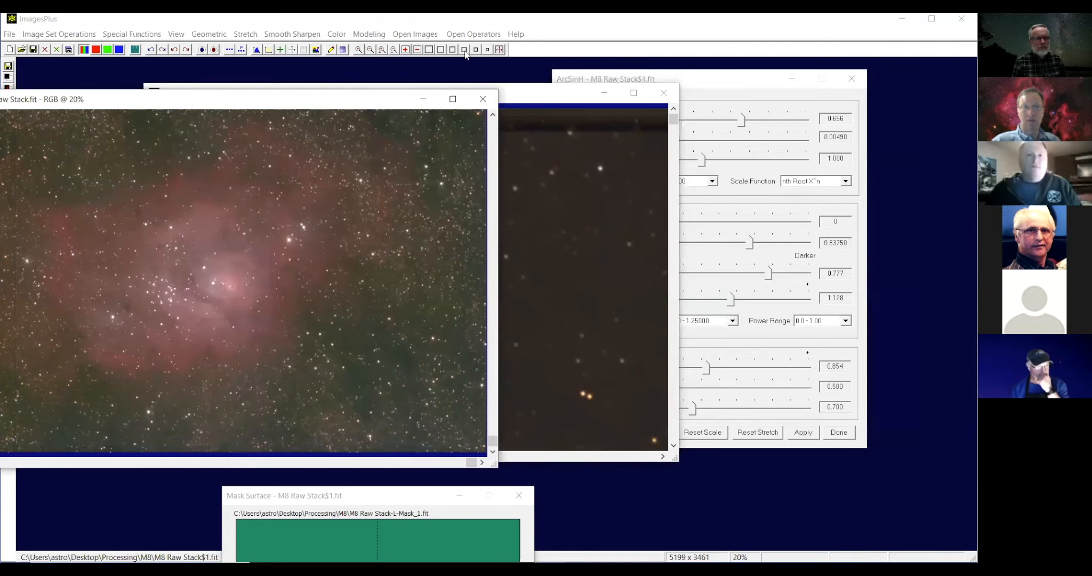
left_click(464, 49)
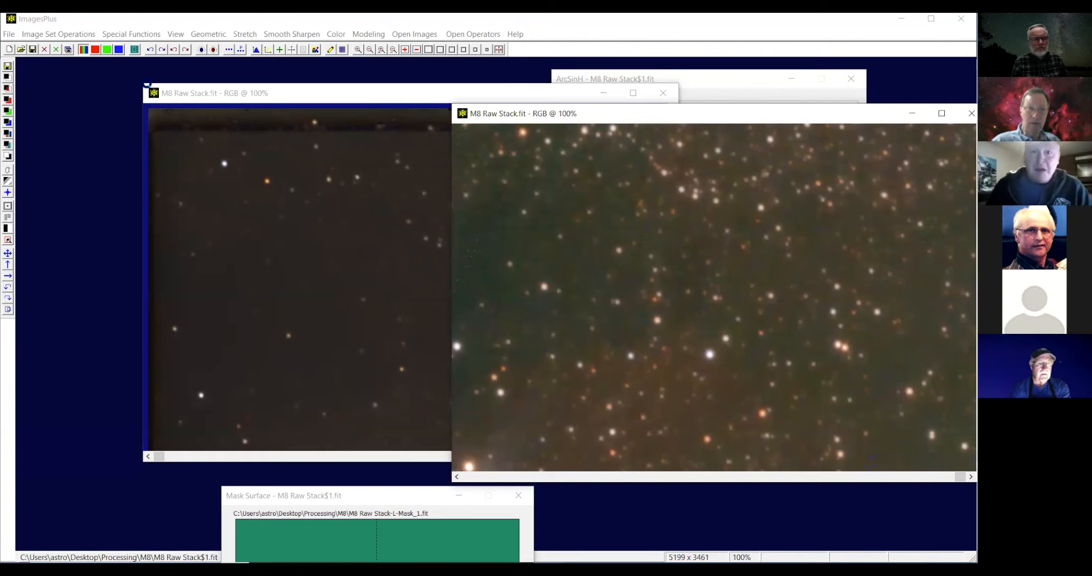
left_click_drag(262, 92, 147, 93)
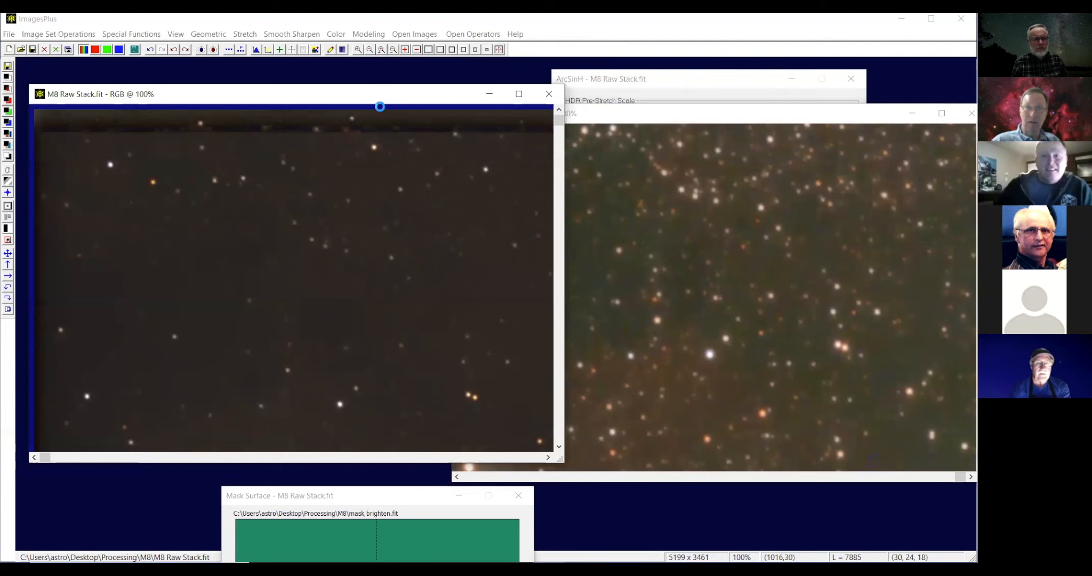
left_click_drag(640, 113, 346, 101)
left_click_drag(688, 446, 692, 124)
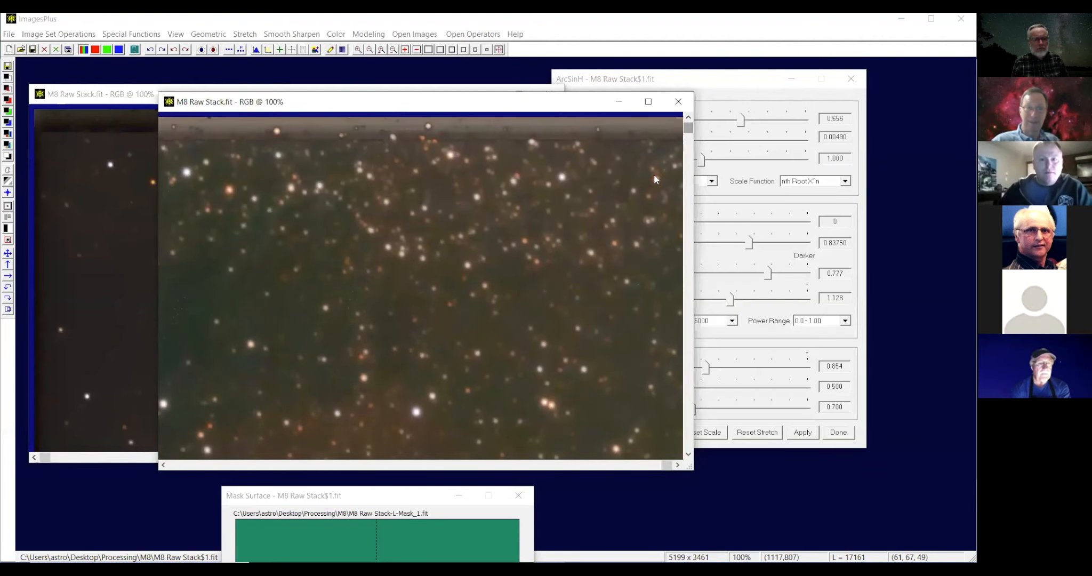
left_click(171, 467)
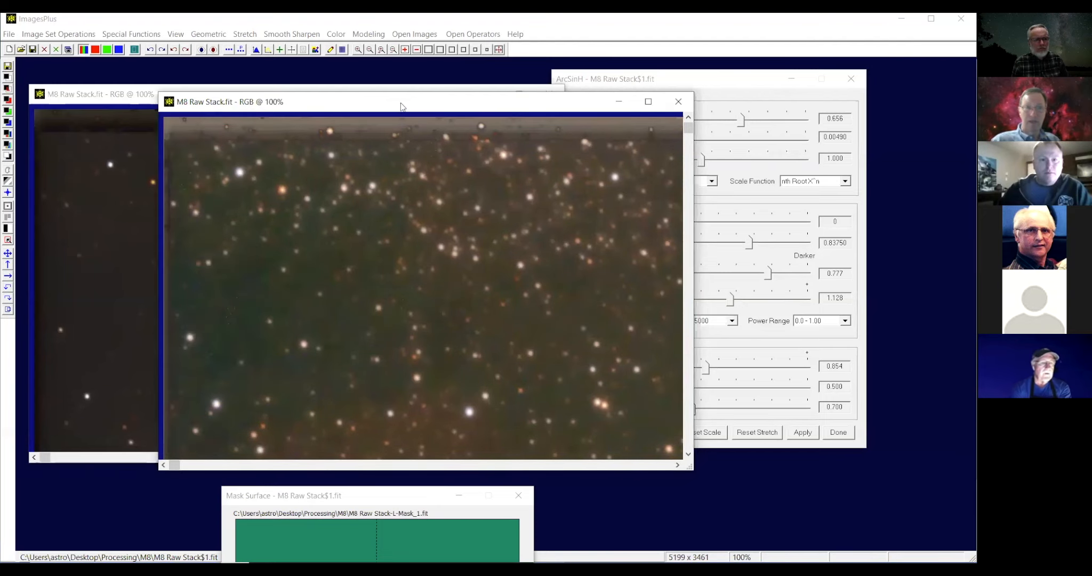
left_click_drag(403, 107, 694, 87)
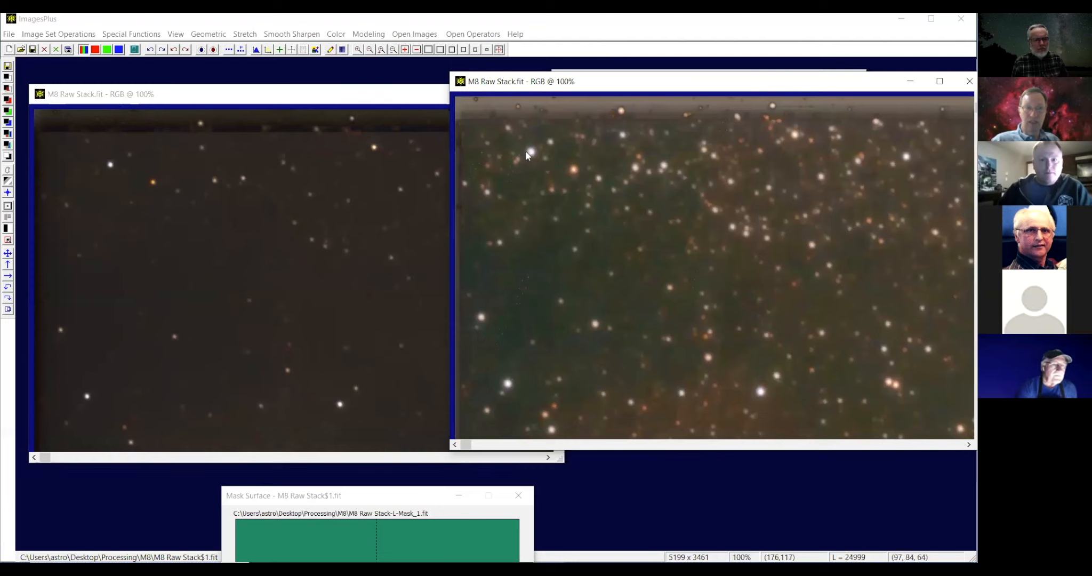
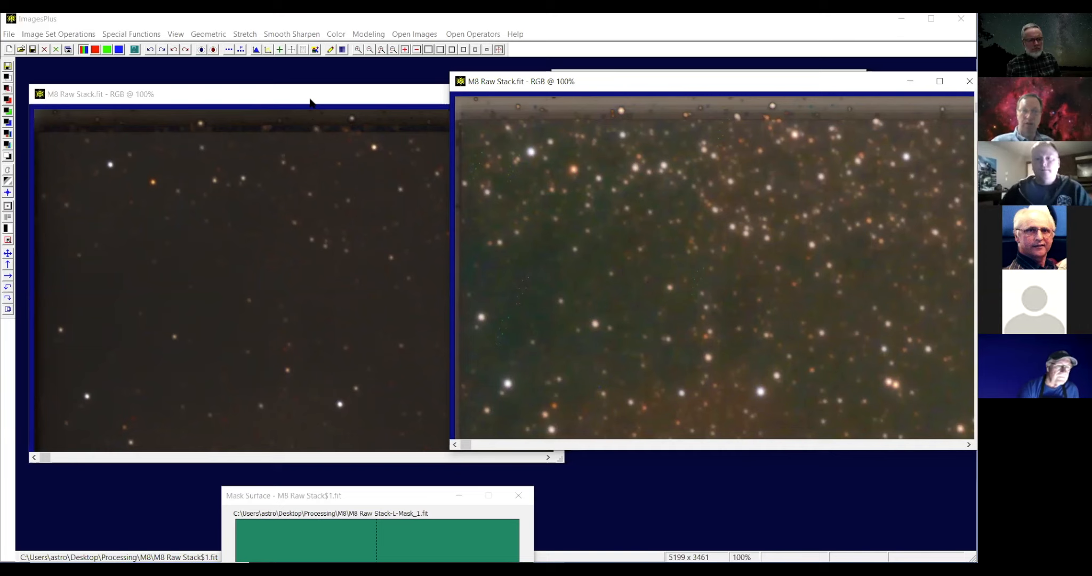
Return the masked stretch to 20% zoom and close the earlier stack used for comparison.
left_click(309, 98)
left_click(486, 50)
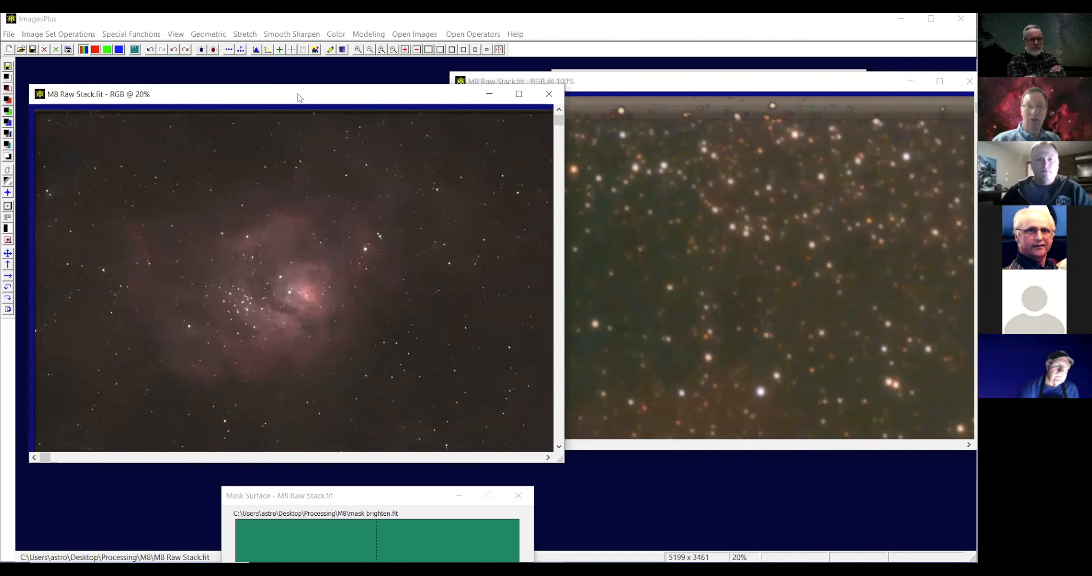
left_click_drag(297, 92, 304, 86)
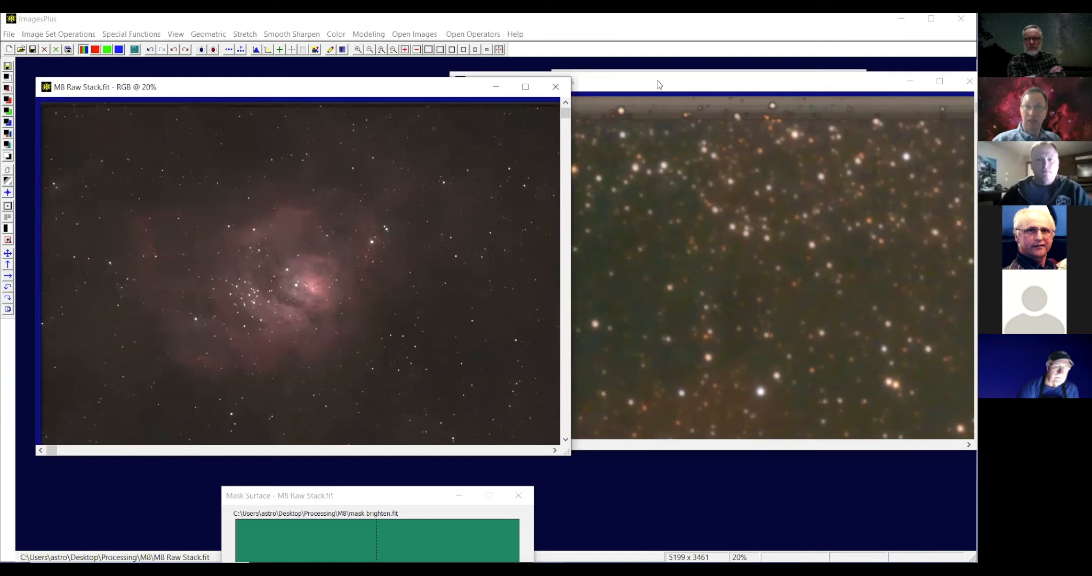
left_click_drag(874, 80, 781, 163)
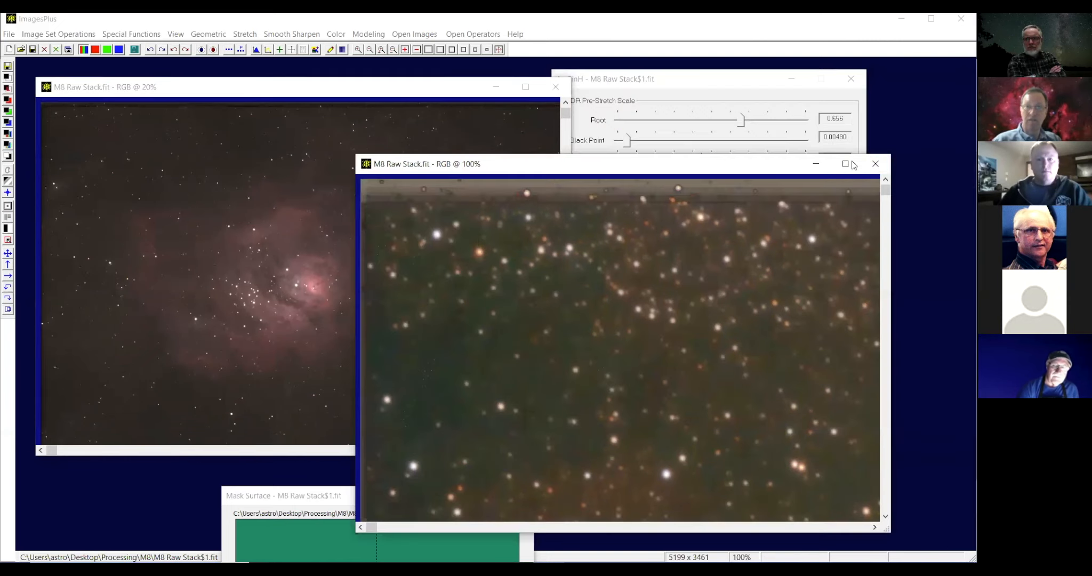
left_click(876, 164)
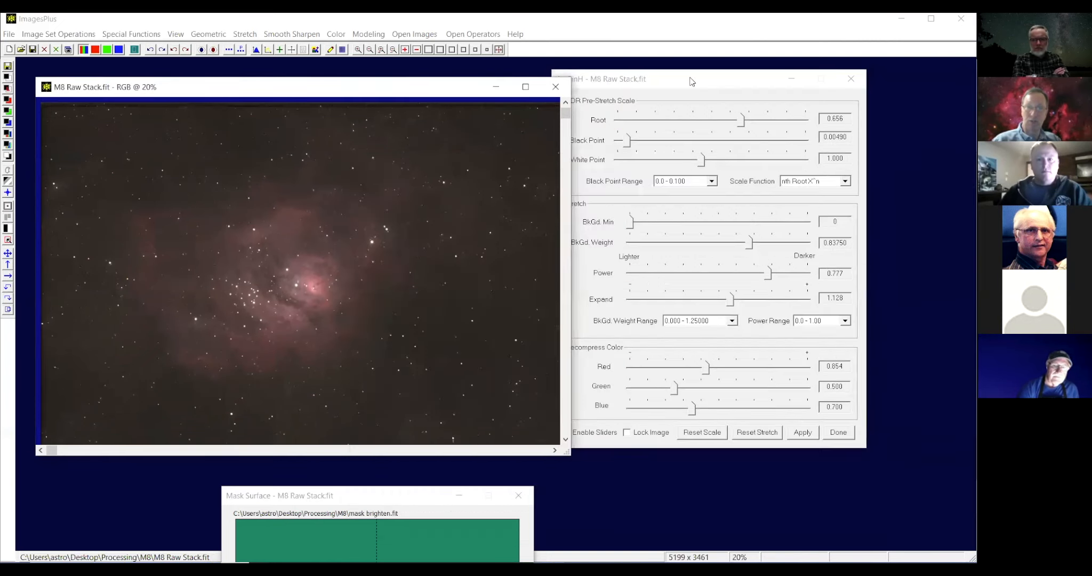
Set the ArcSinH power to 0.650 and the expansion to 1.296, and finish the masked stretch.
left_click(692, 81)
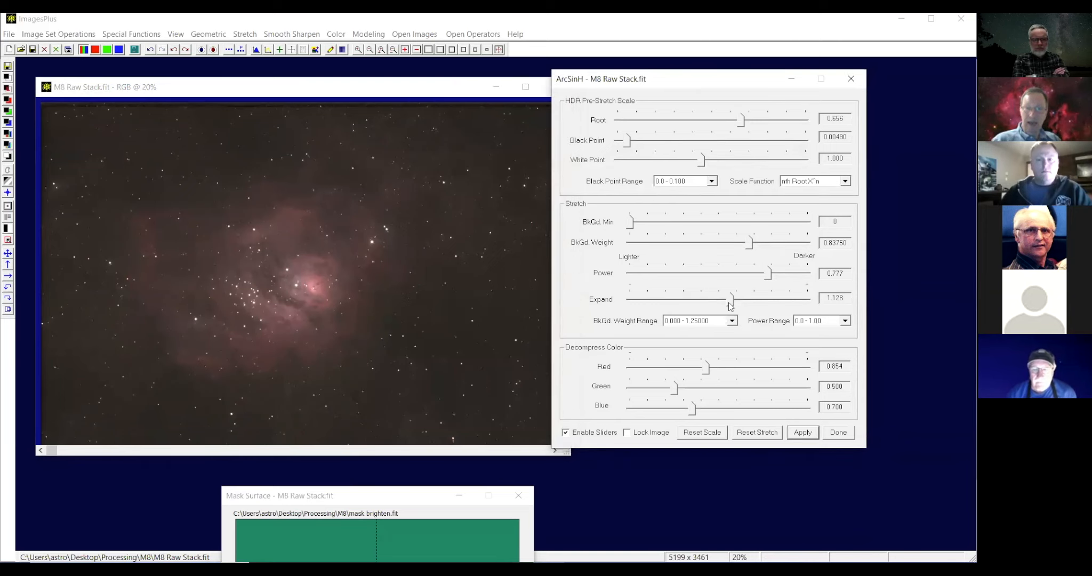
left_click_drag(769, 280, 751, 276)
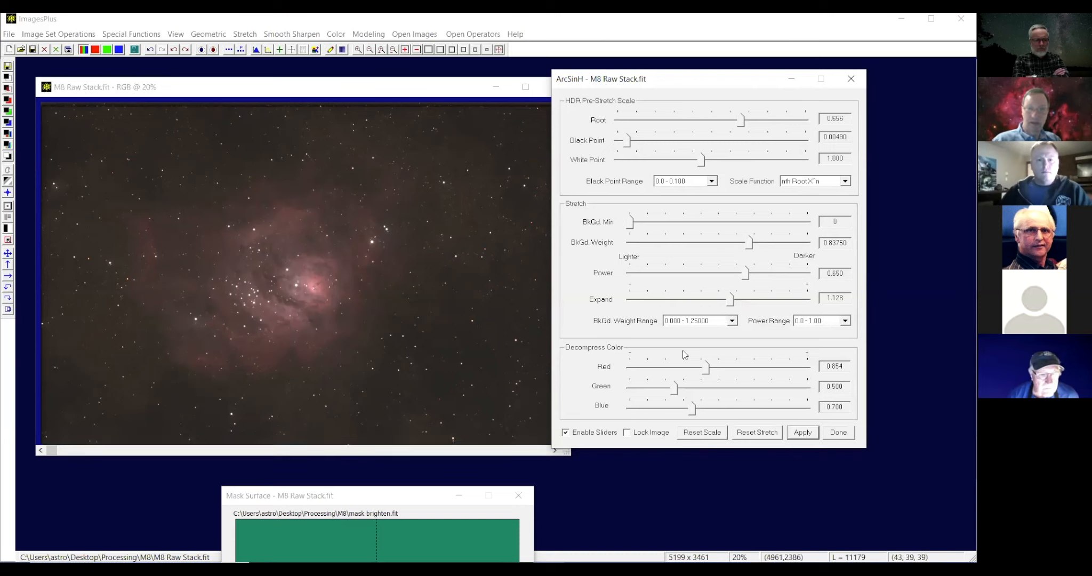
left_click_drag(739, 302, 747, 302)
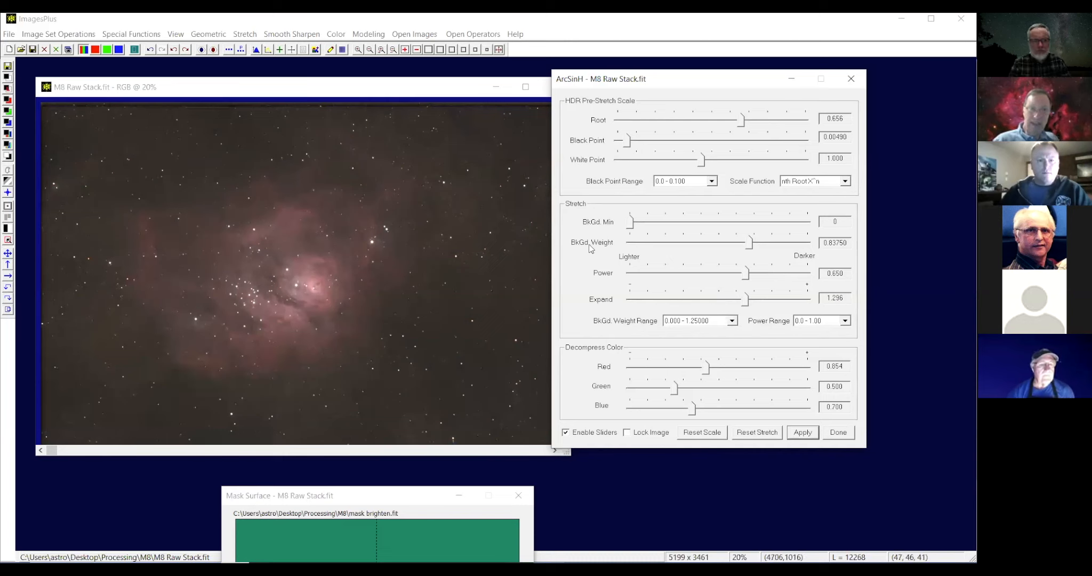
left_click(389, 86)
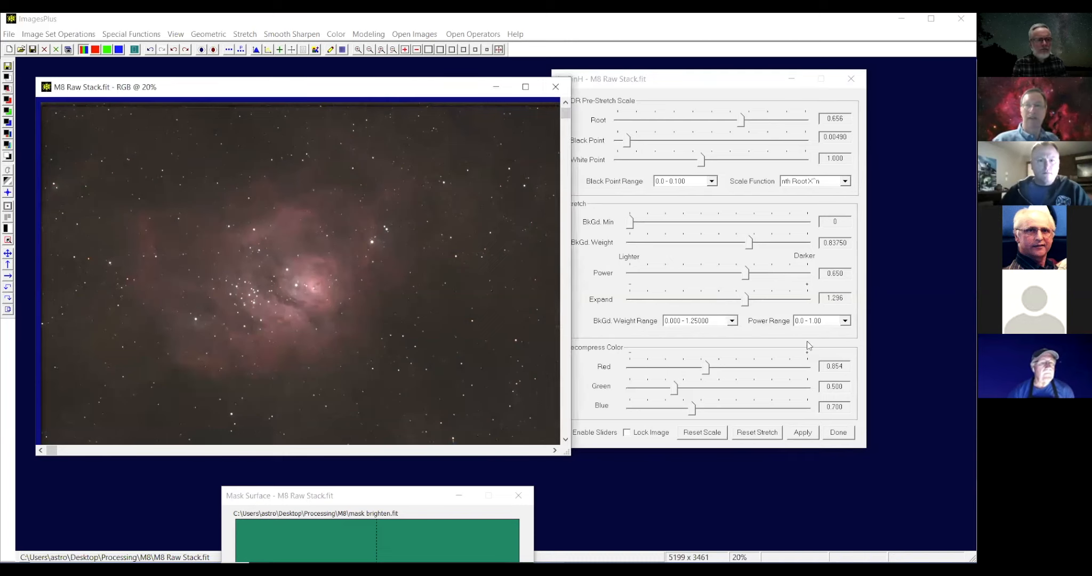
left_click(838, 435)
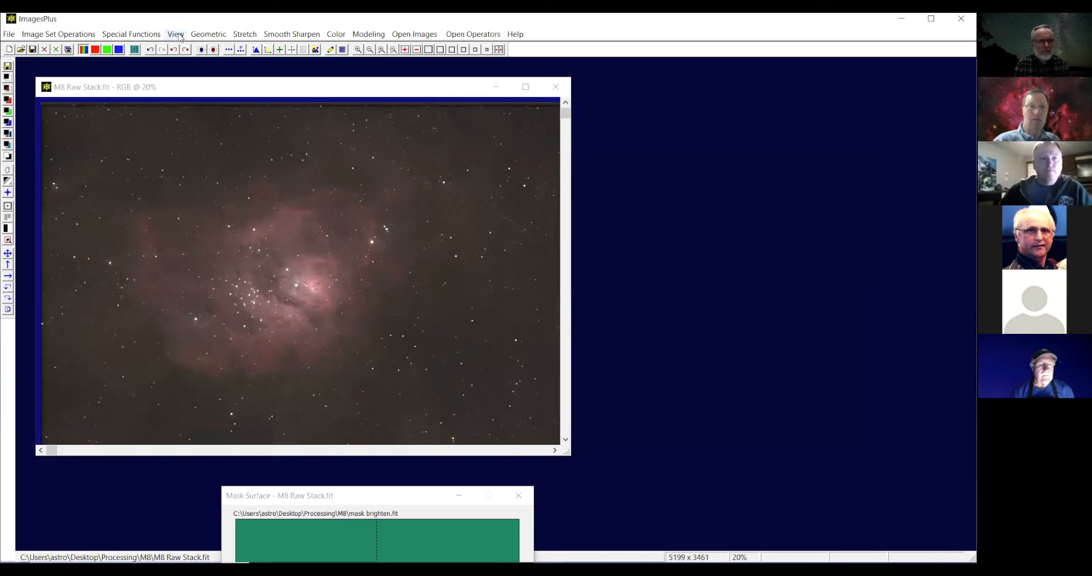
Duplicate the M8 stack to scale and set the copy's brightness to 8342 and contrast to 1.19.
left_click(178, 35)
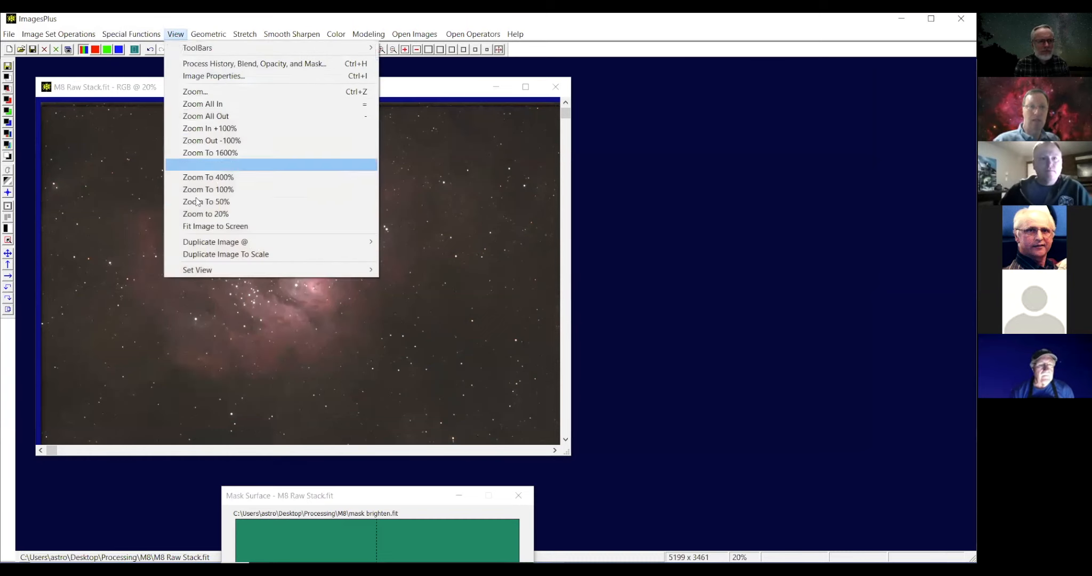
left_click(216, 254)
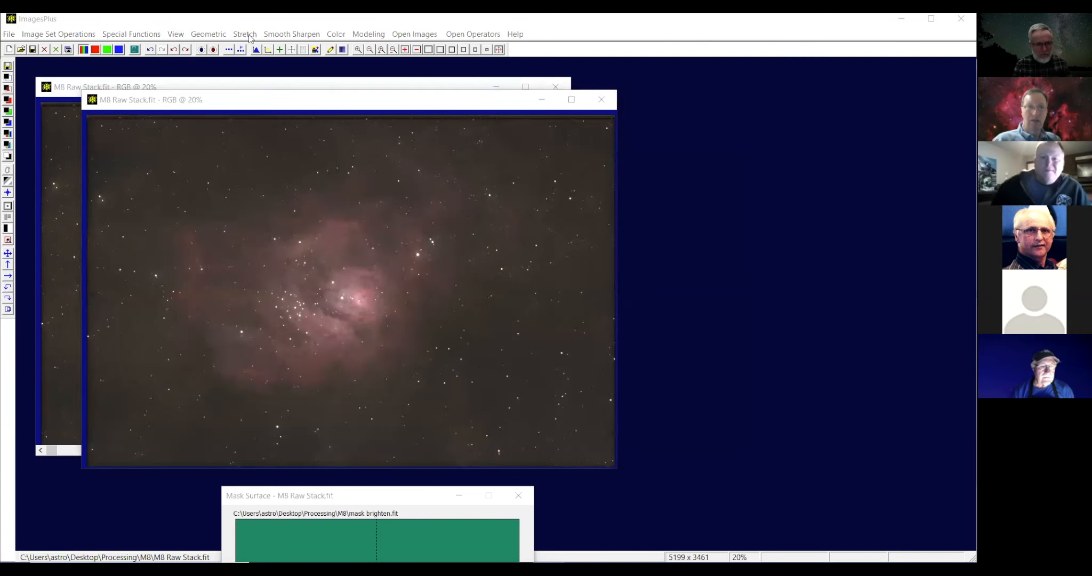
left_click(245, 34)
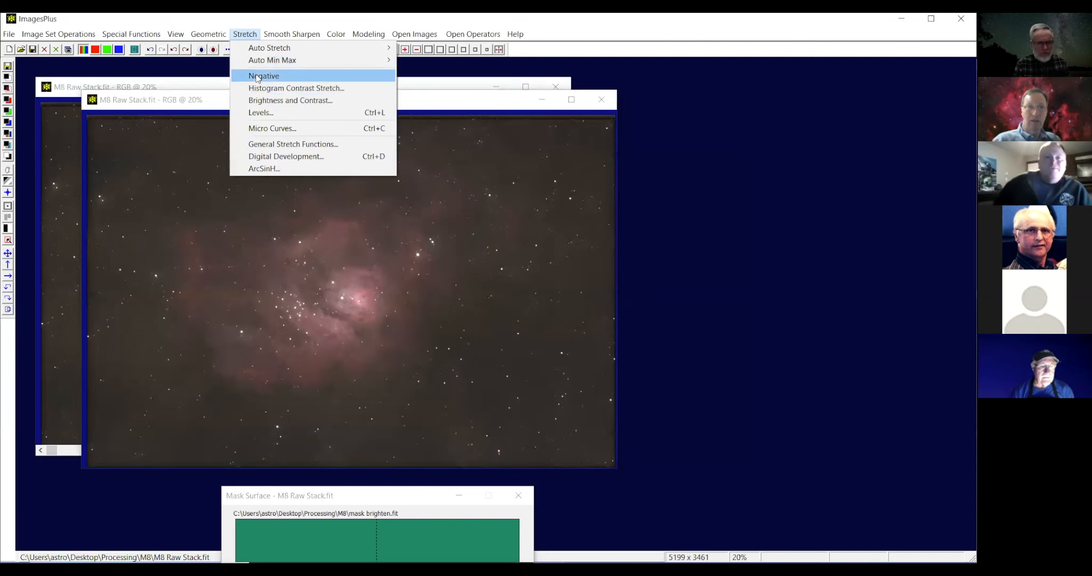
left_click(261, 101)
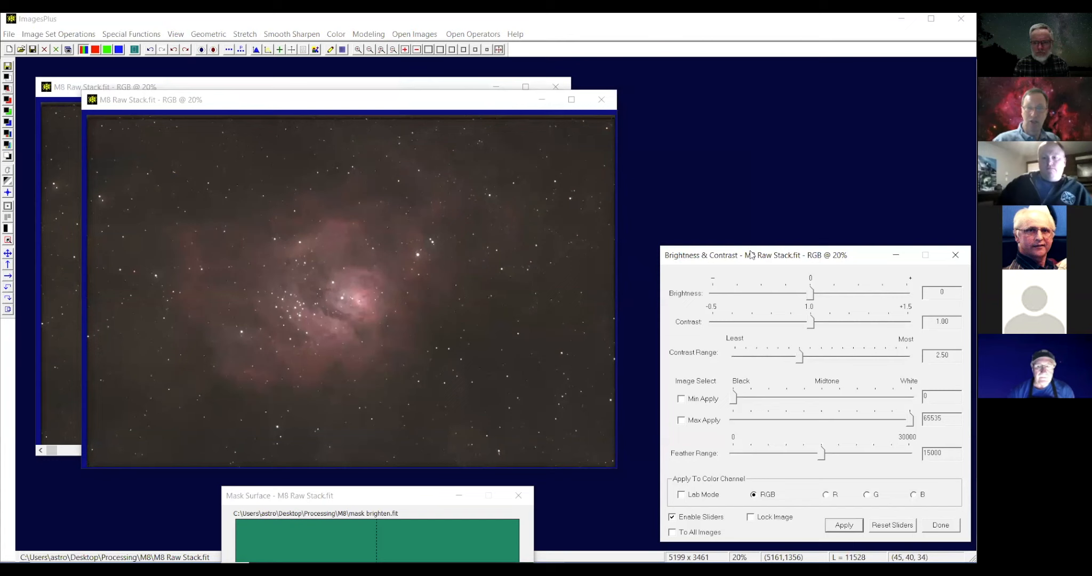
left_click_drag(669, 208, 693, 209)
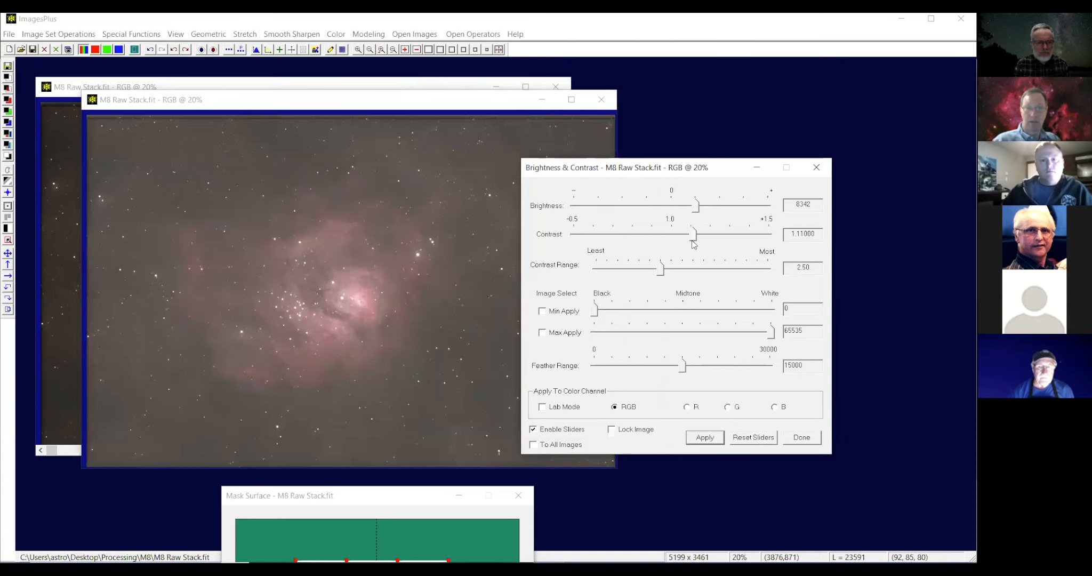
left_click_drag(695, 242, 695, 241)
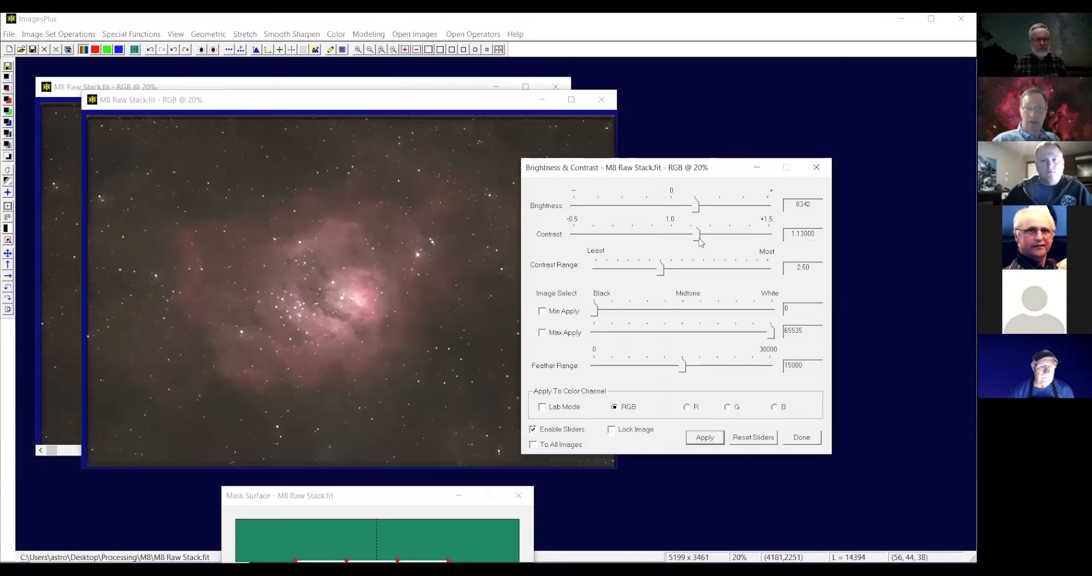
left_click_drag(696, 240, 706, 237)
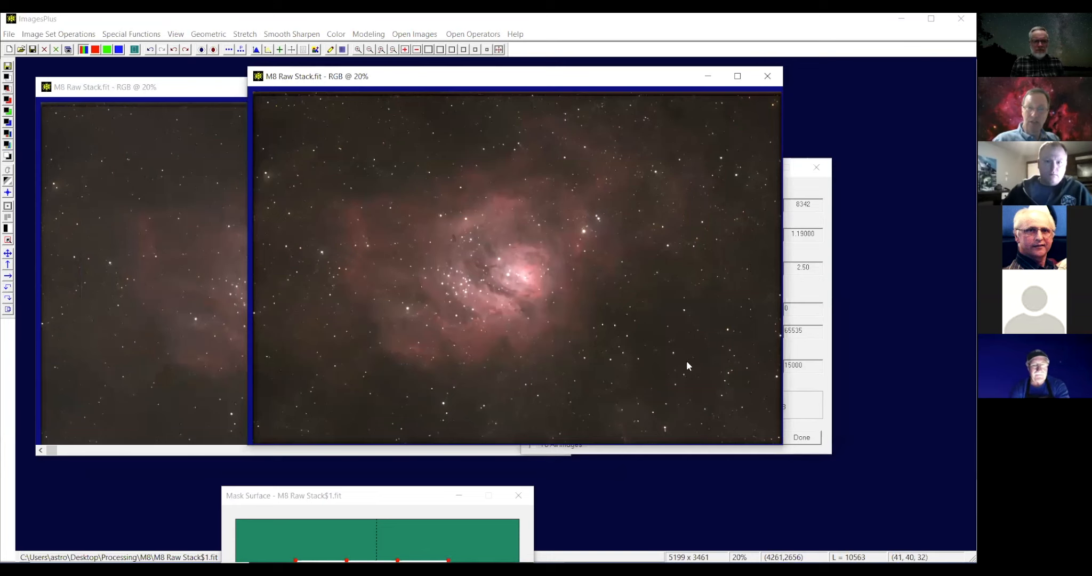
Compare the original M8 stack with the adjusted copy by bringing each image to the front in turn.
left_click(180, 89)
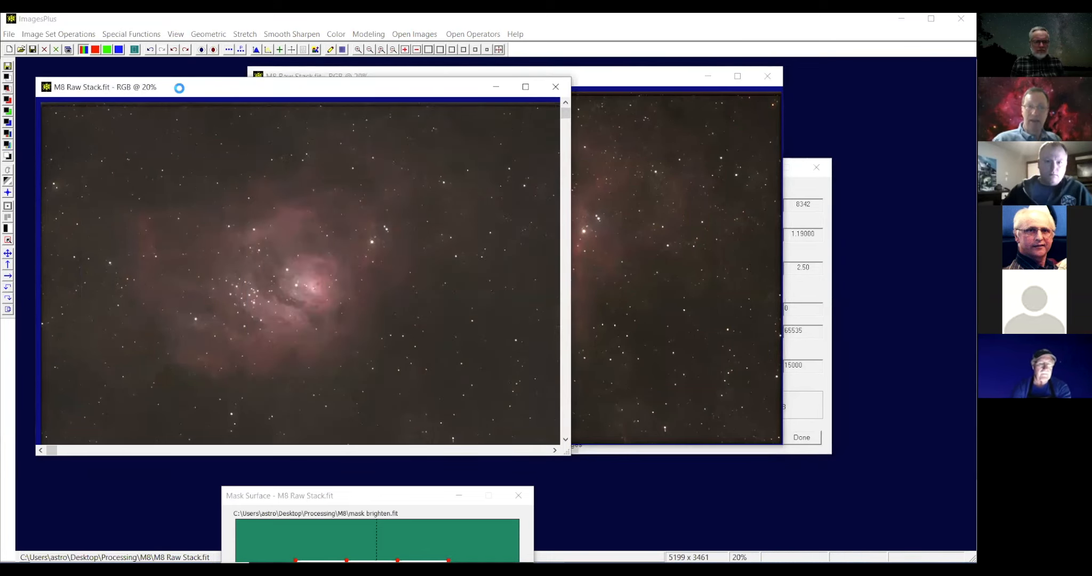
left_click_drag(179, 88, 179, 99)
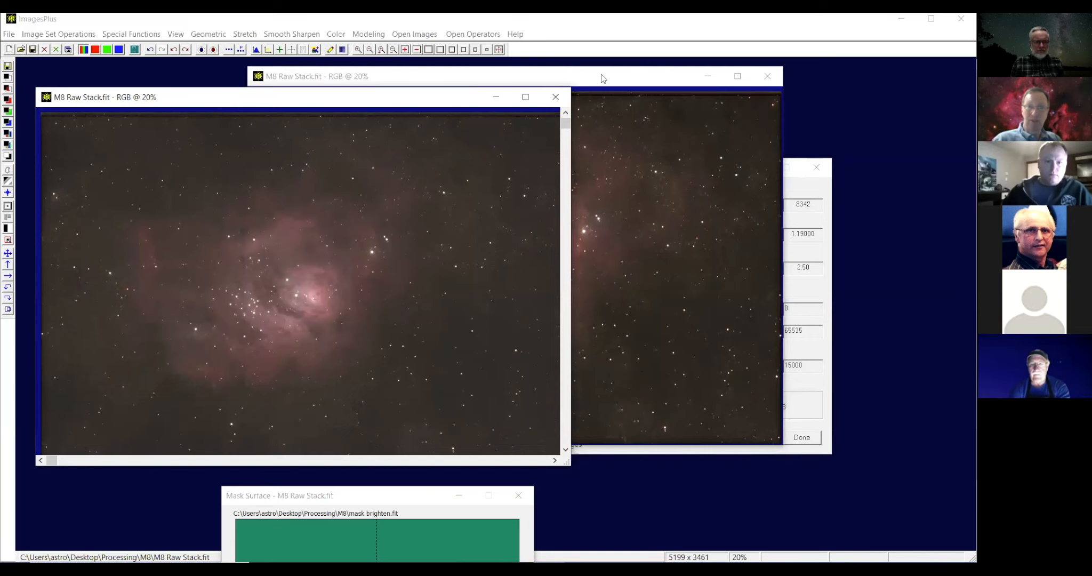
left_click(580, 184)
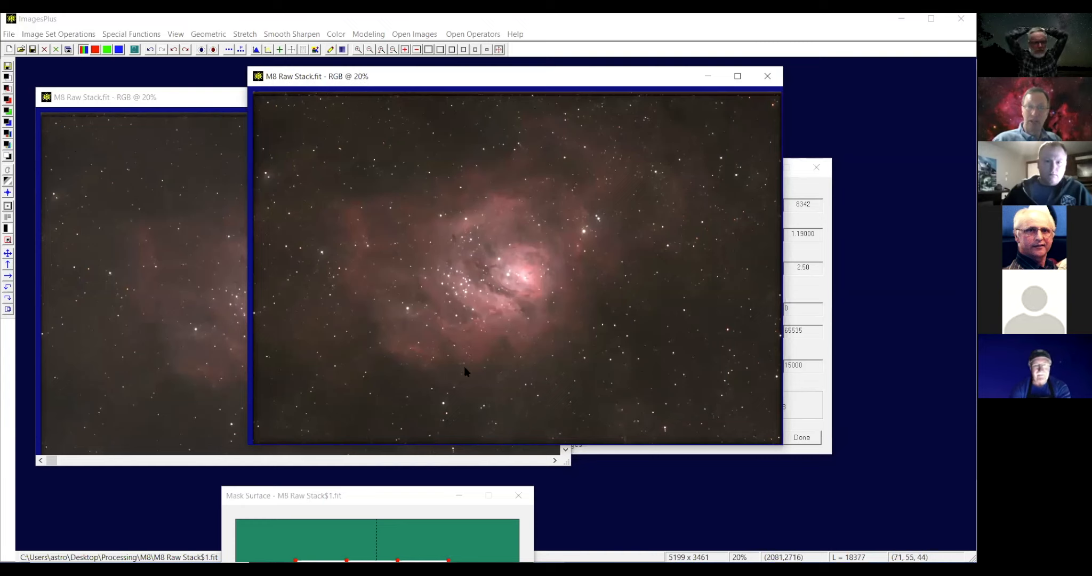
Show the available methods for combining all open images.
left_click(149, 35)
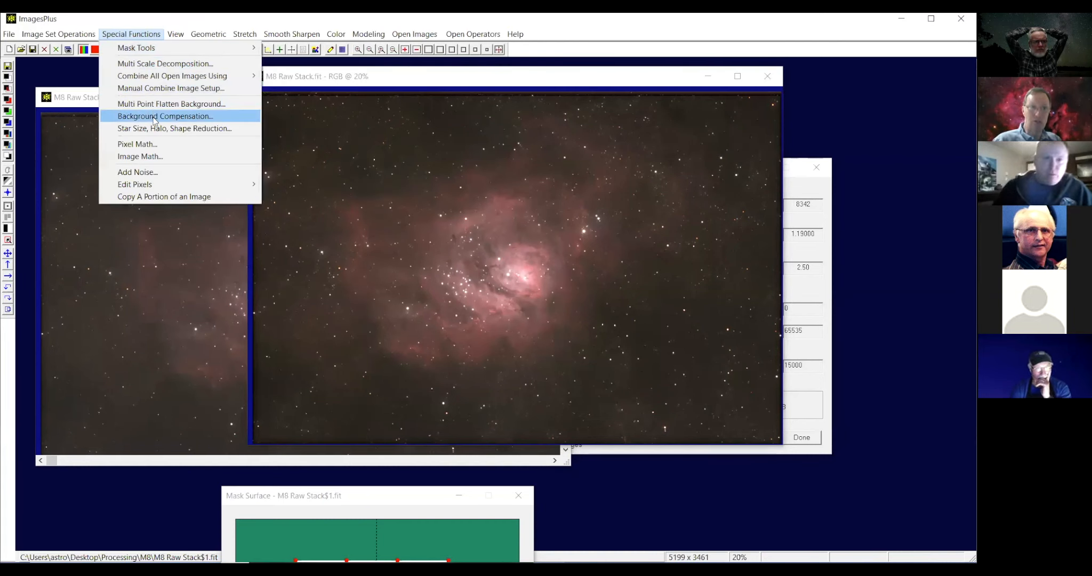
mouse_move(224, 76)
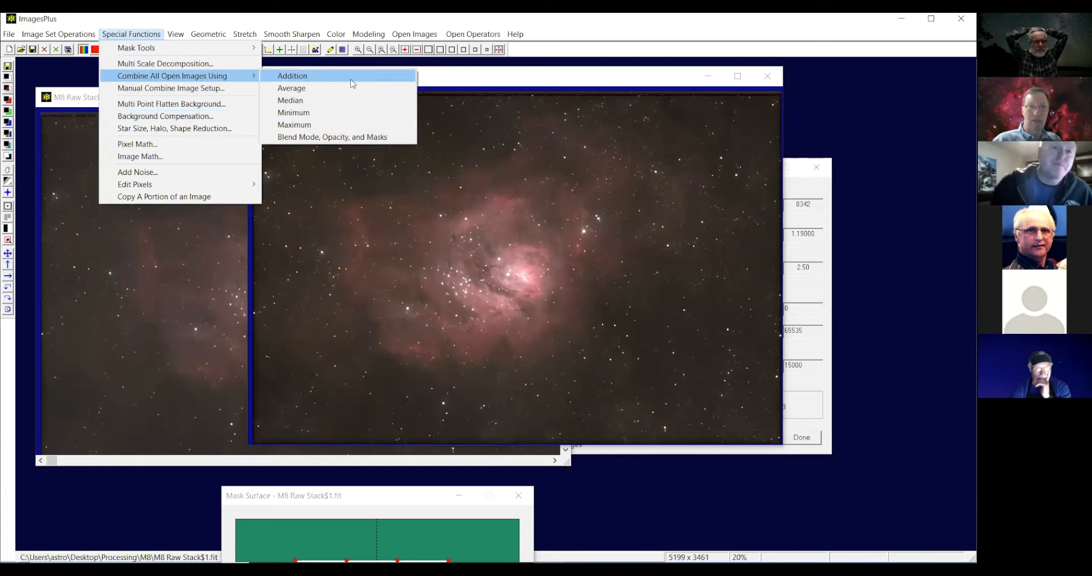
Combine all open images using blend mode, opacity and masks, and place M8 Raw Stack.fit below M8 Raw Stack$1.fit in the stack order.
left_click(330, 137)
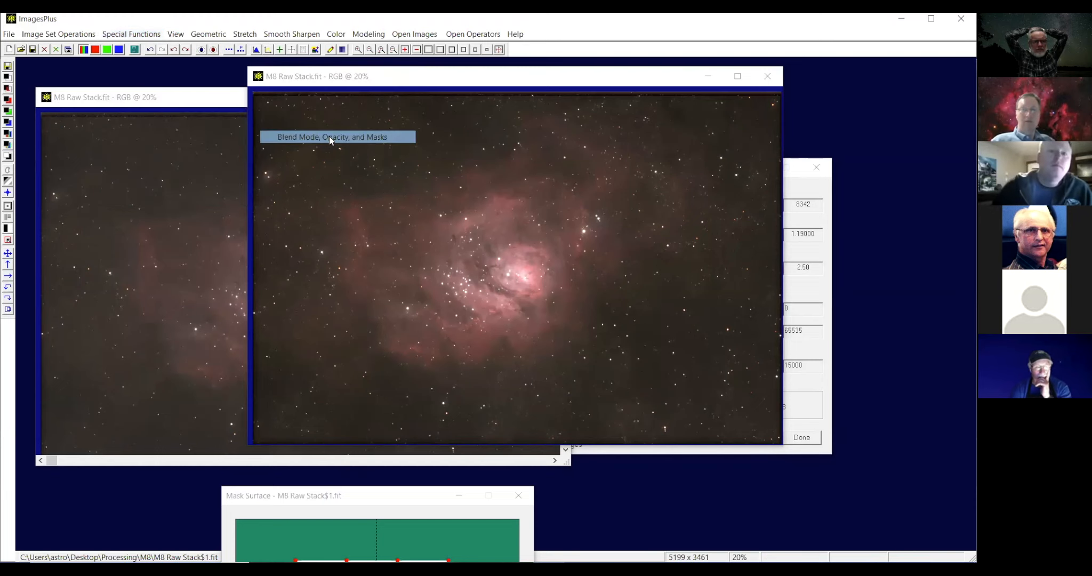
left_click(502, 338)
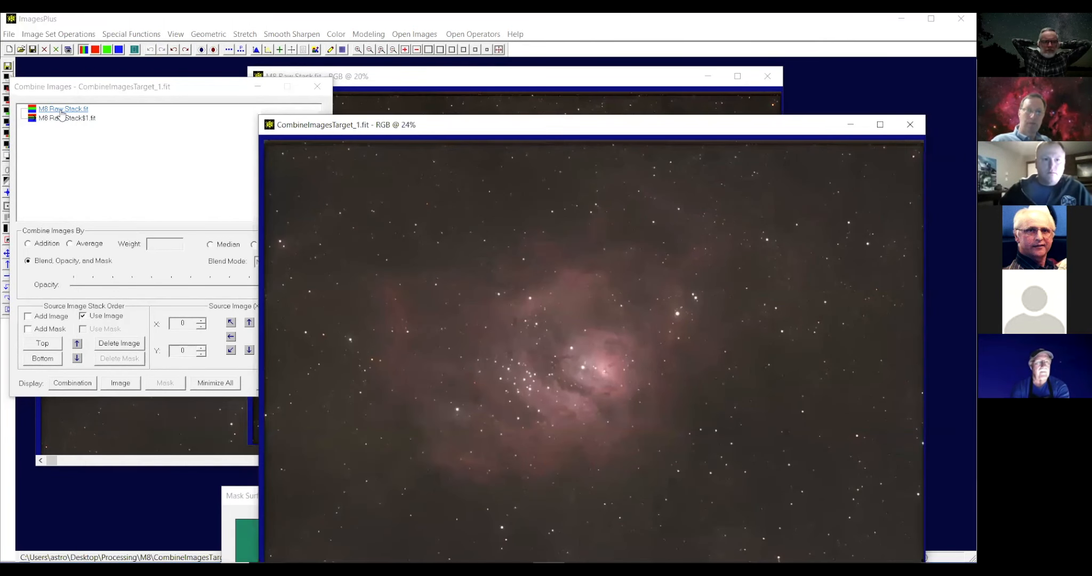
left_click(63, 109)
left_click(121, 382)
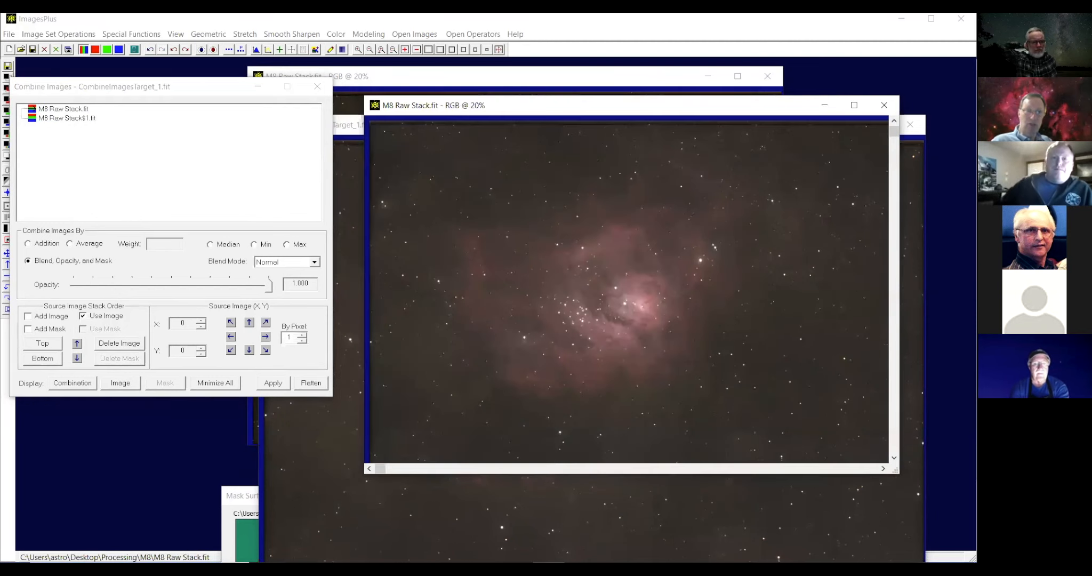
left_click_drag(64, 109, 73, 117)
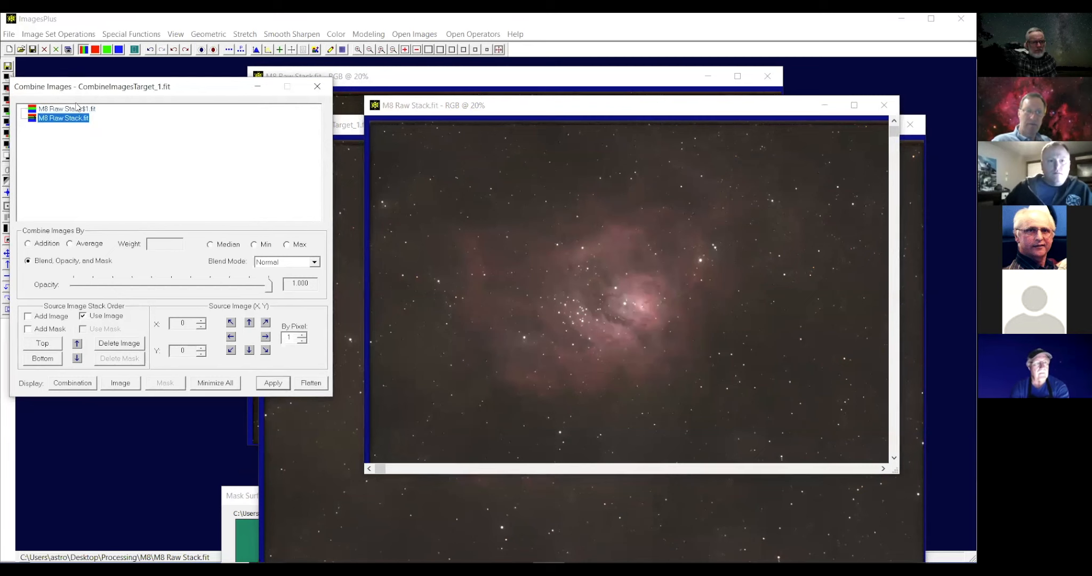
Display the M8 Raw Stack$1.fit source image and create a luminance mask from it.
left_click(72, 110)
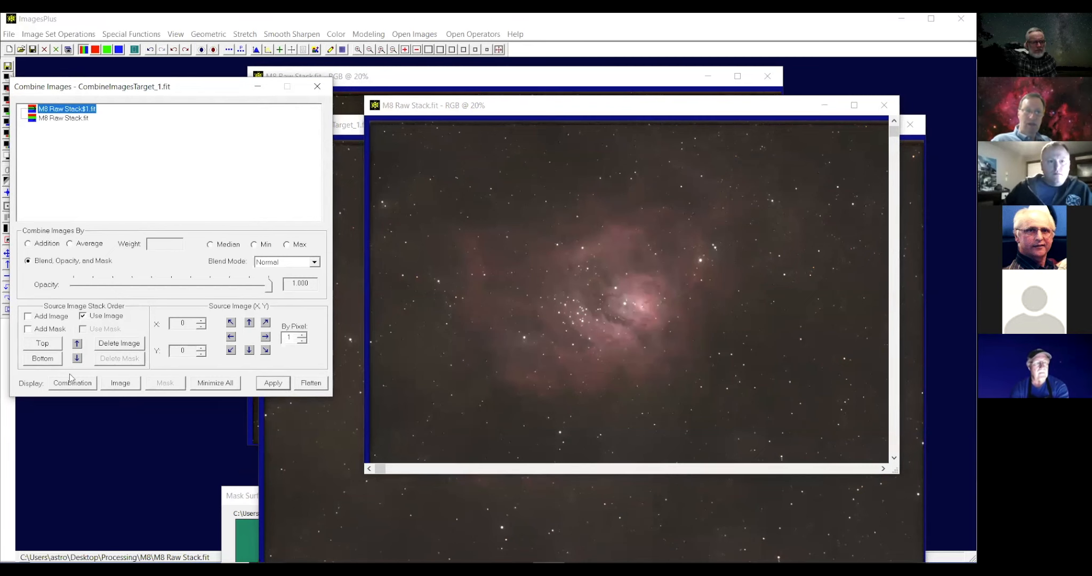
left_click(113, 383)
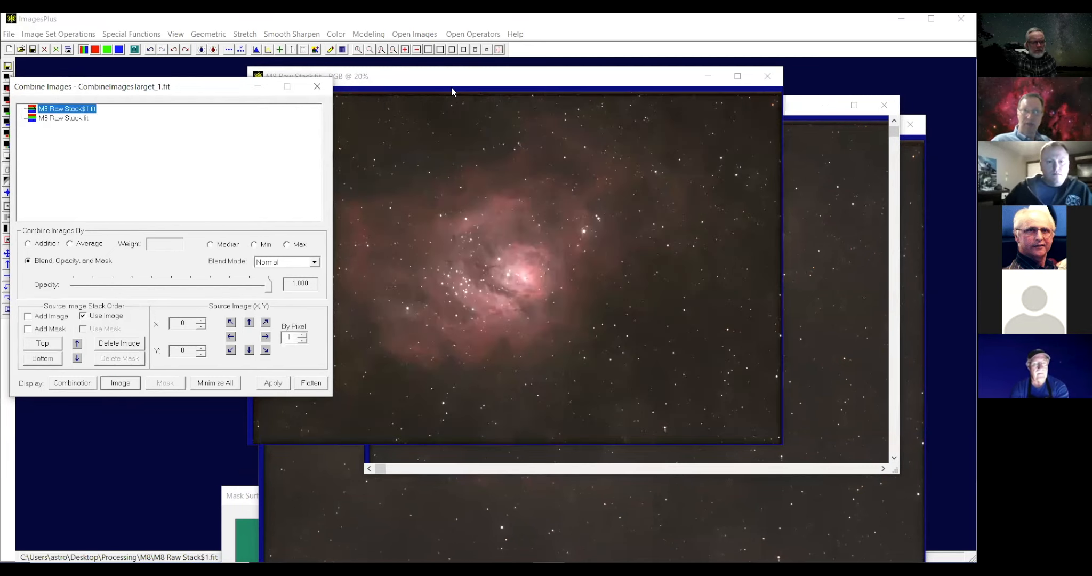
left_click_drag(452, 81, 463, 103)
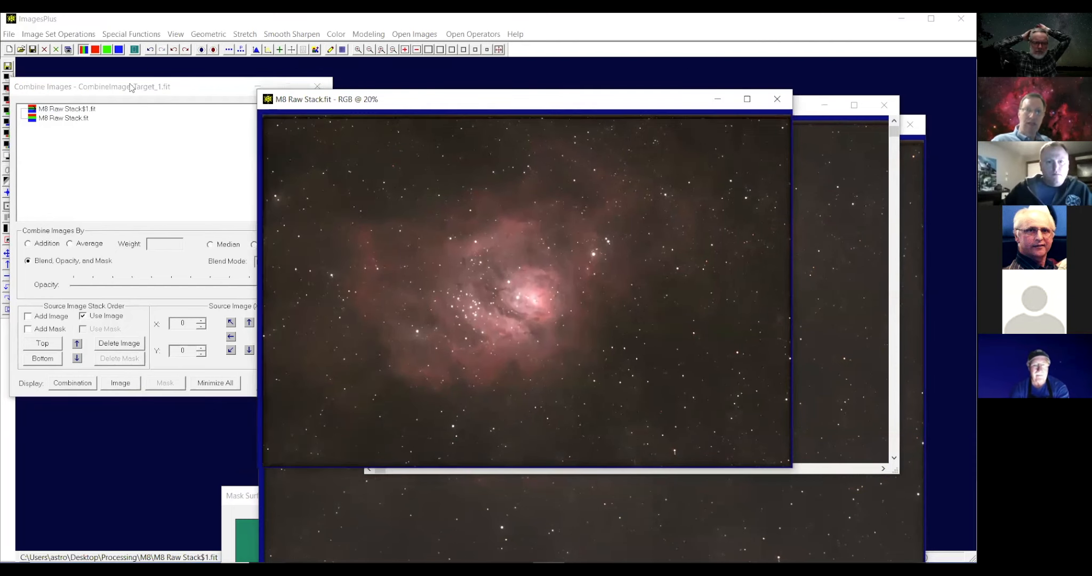
left_click(131, 33)
mouse_move(224, 47)
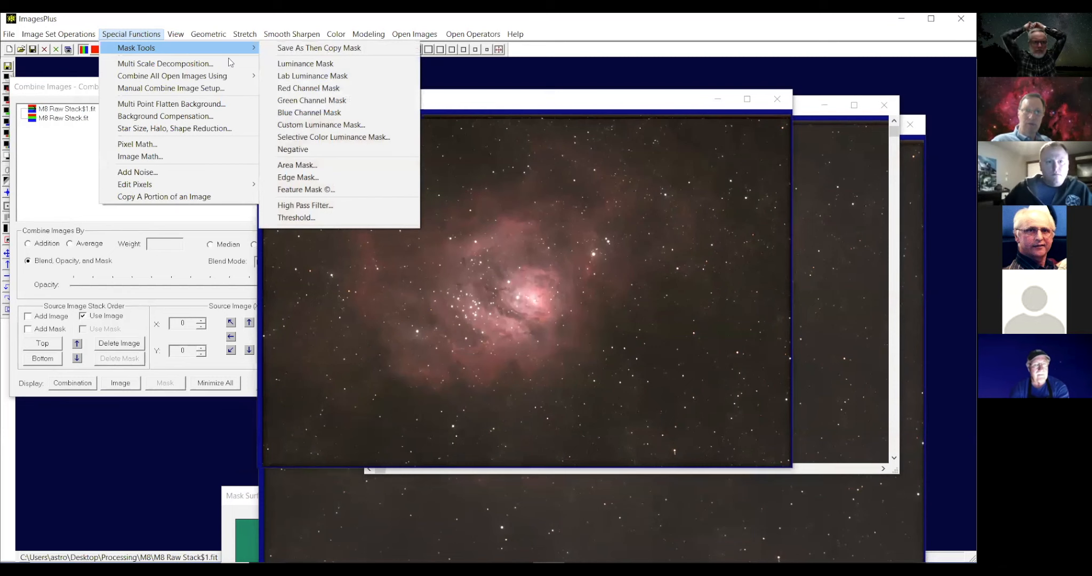
left_click(306, 63)
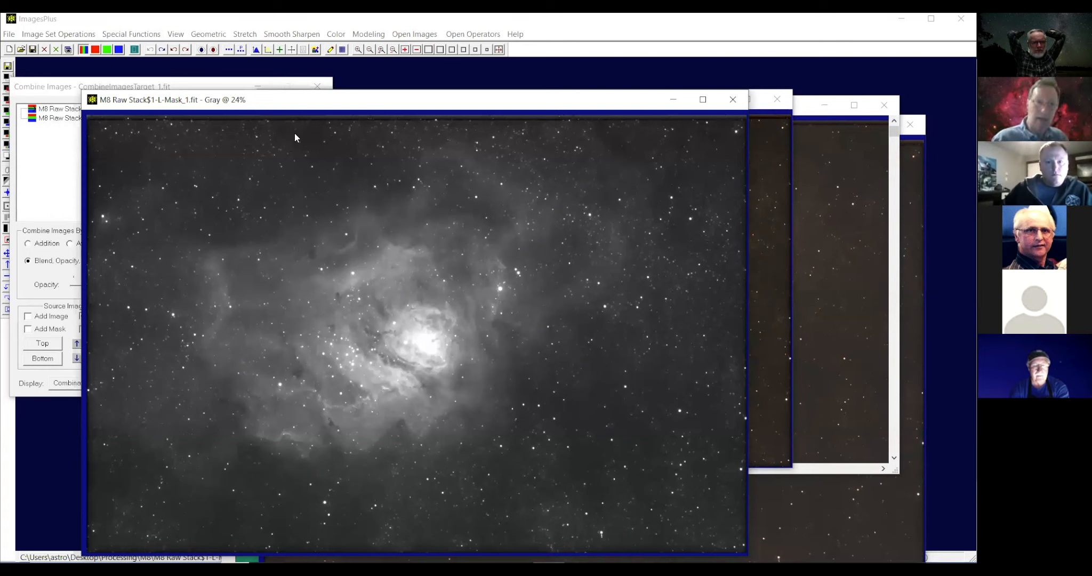
Blur the luminance mask twice using Standard Smoothing and Noise Reduction, with the Gaussian filter and a 215x215 window.
left_click(294, 34)
left_click(319, 48)
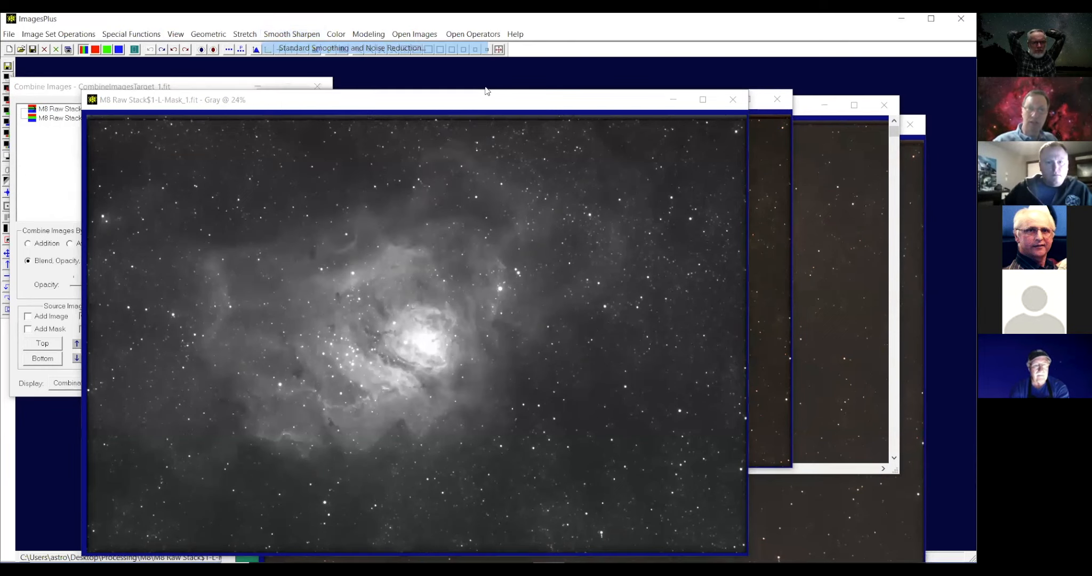
left_click(768, 165)
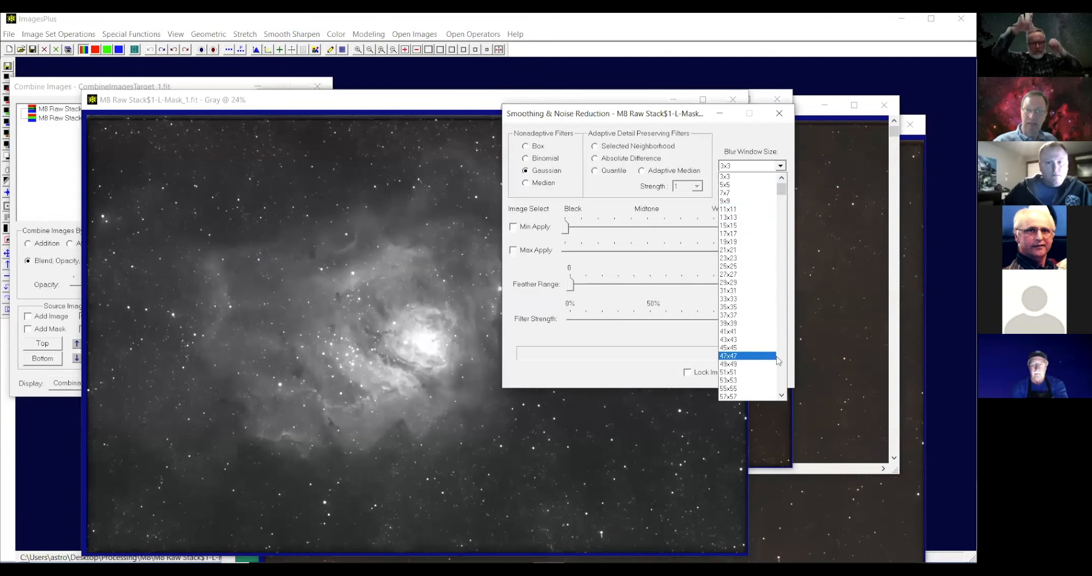
scroll(783, 382, "down", 16)
scroll(779, 384, "down", 10)
left_click(747, 379)
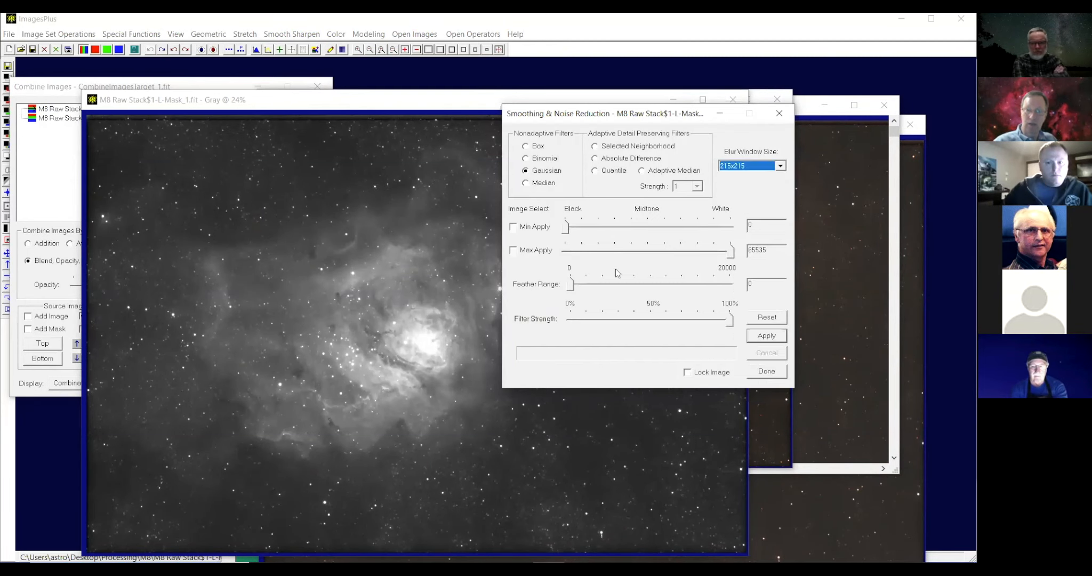
left_click(754, 337)
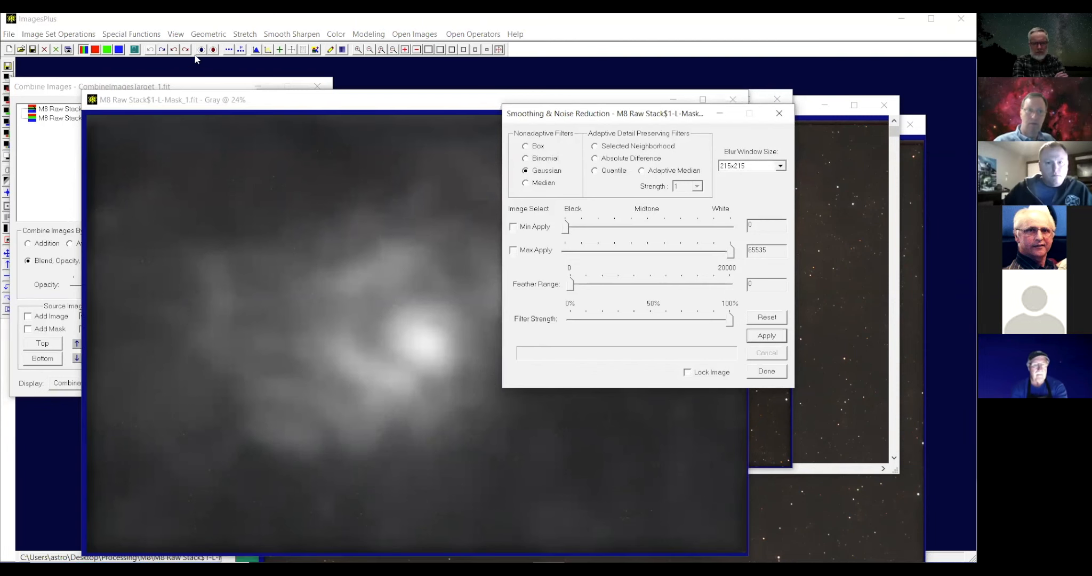
left_click(773, 339)
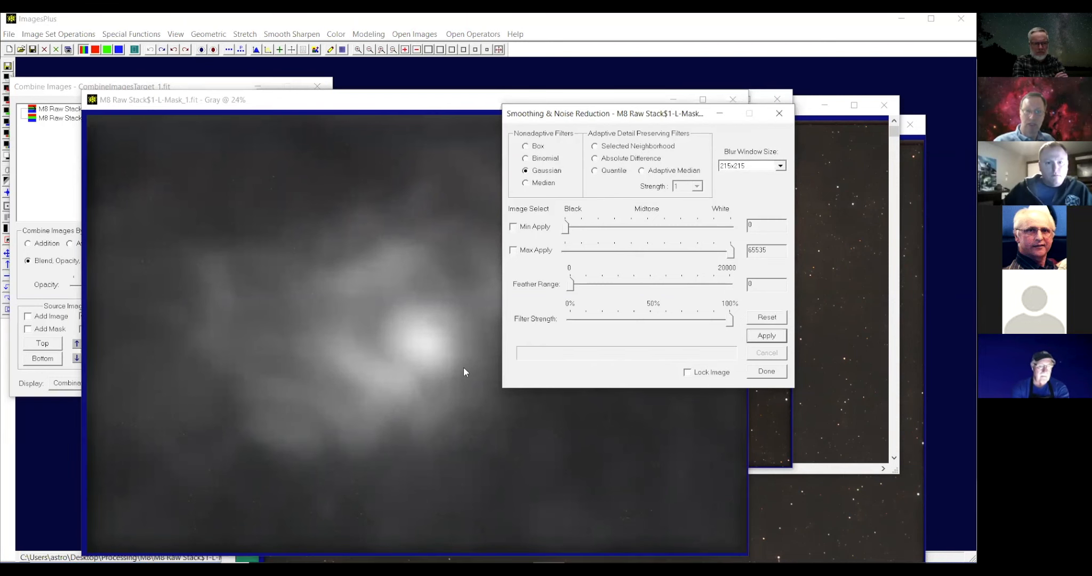
Add the blurred luminance mask to M8 Raw Stack$1.fit in the combination, keep its opacity at 1.00, and flatten the result.
left_click(46, 161)
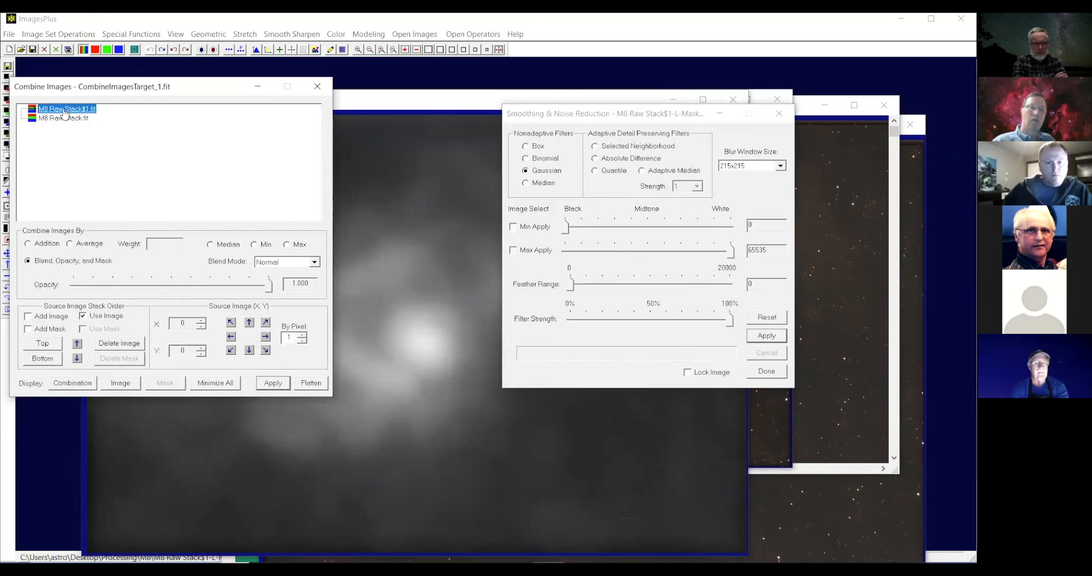
left_click(29, 328)
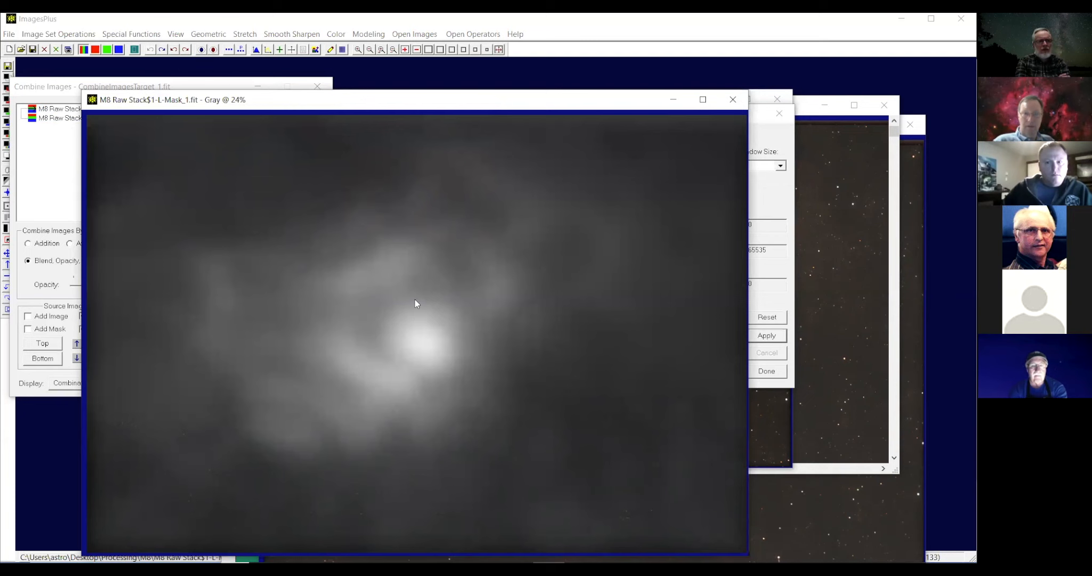
left_click(30, 152)
mouse_move(269, 290)
left_mouse_down()
mouse_move(252, 290)
mouse_move(269, 290)
left_mouse_up()
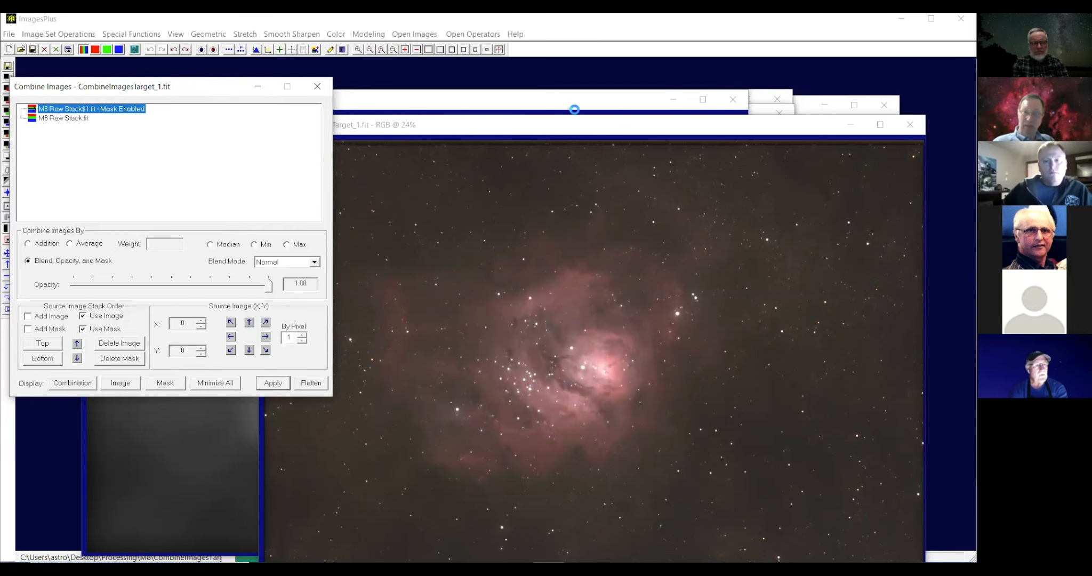
left_click_drag(611, 128, 542, 88)
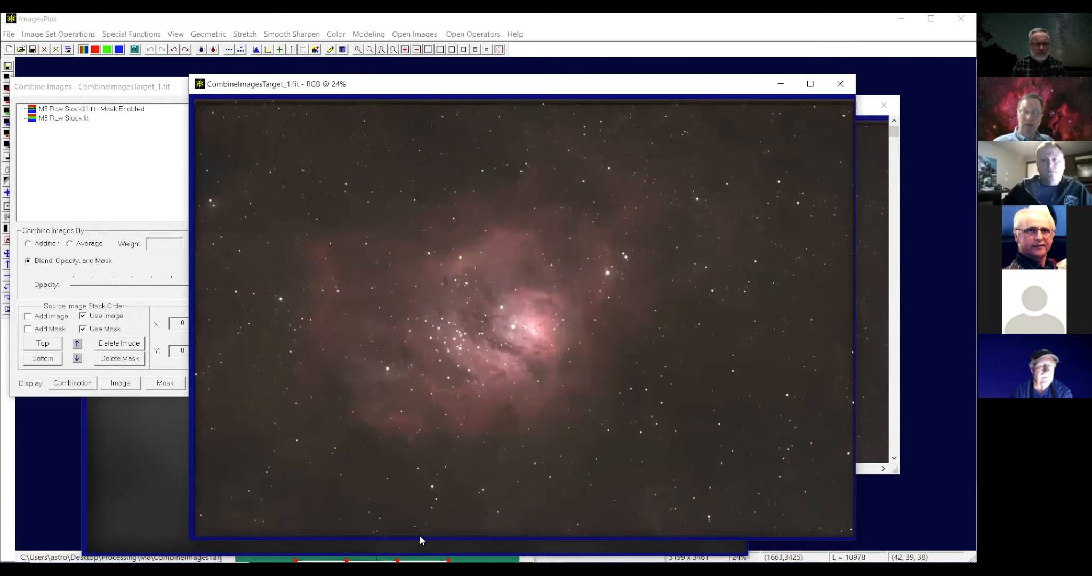
left_click(84, 155)
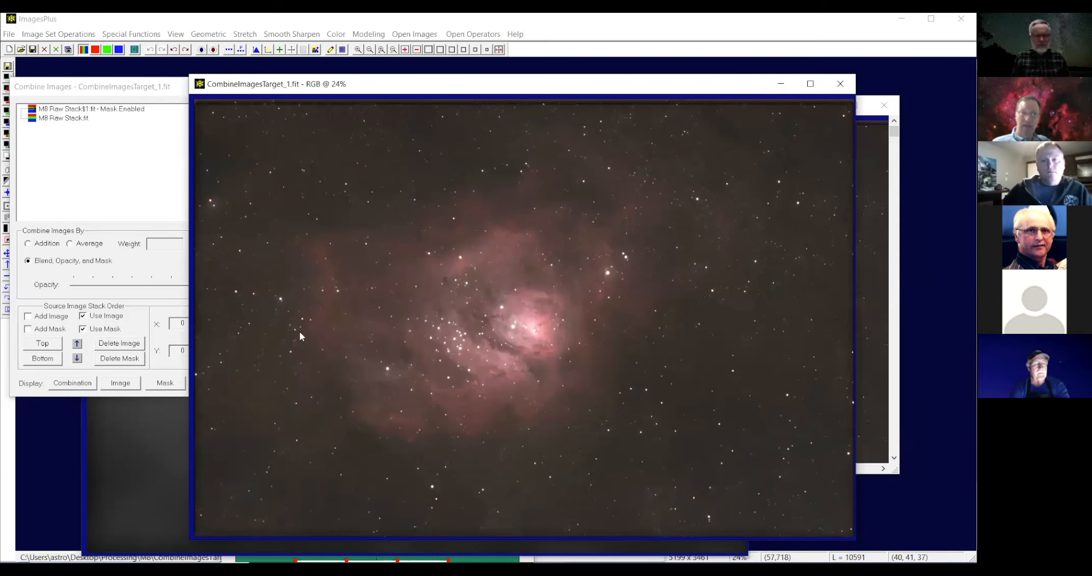
left_click(297, 385)
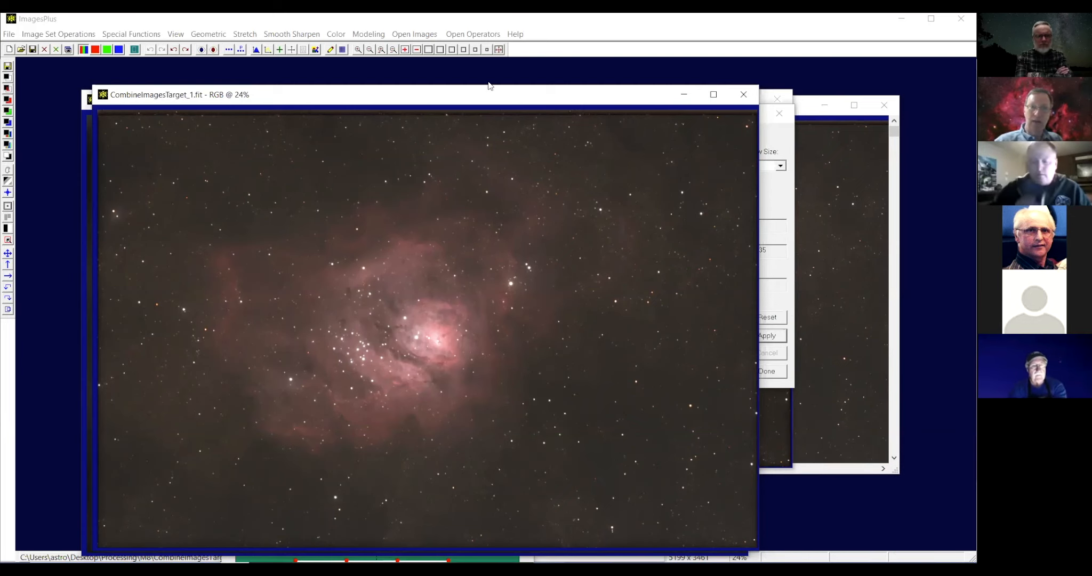
Shape a gentle RGB S-curve on the combined image with Micro Curves, raising the upper control point and lowering the lower one.
left_click_drag(488, 89, 445, 69)
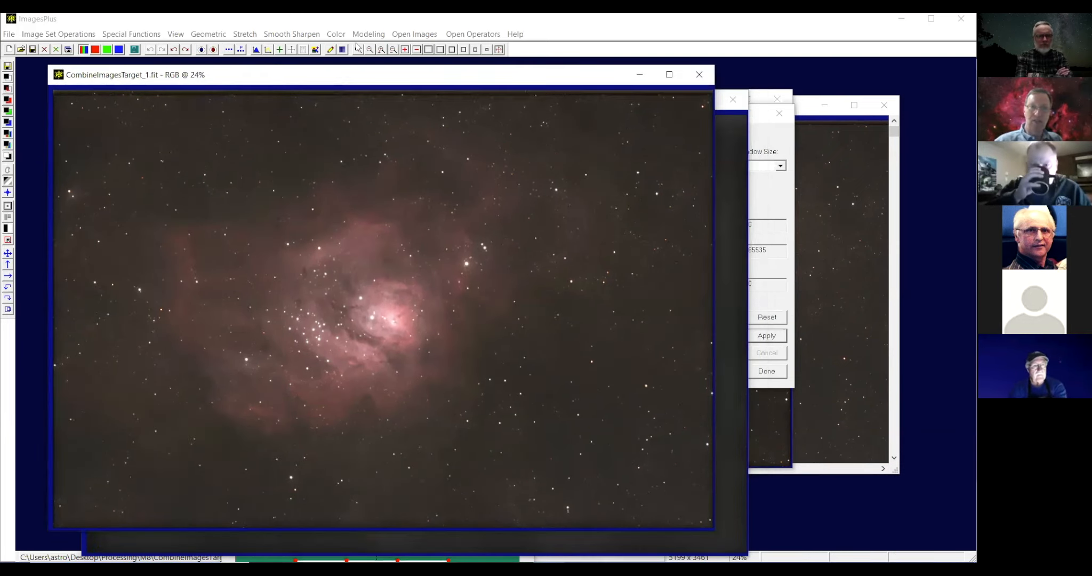
left_click(250, 35)
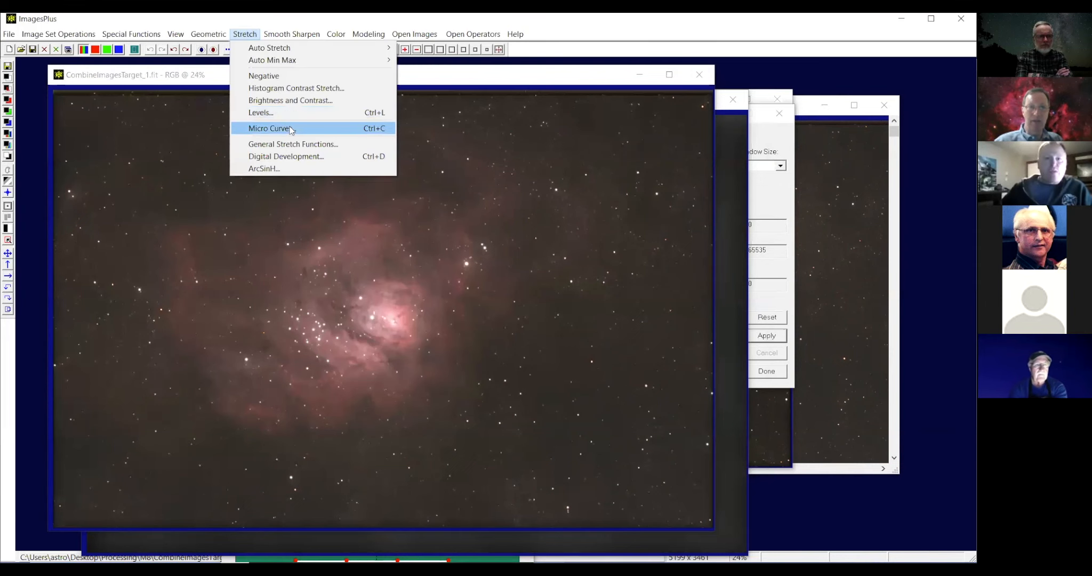
left_click(291, 130)
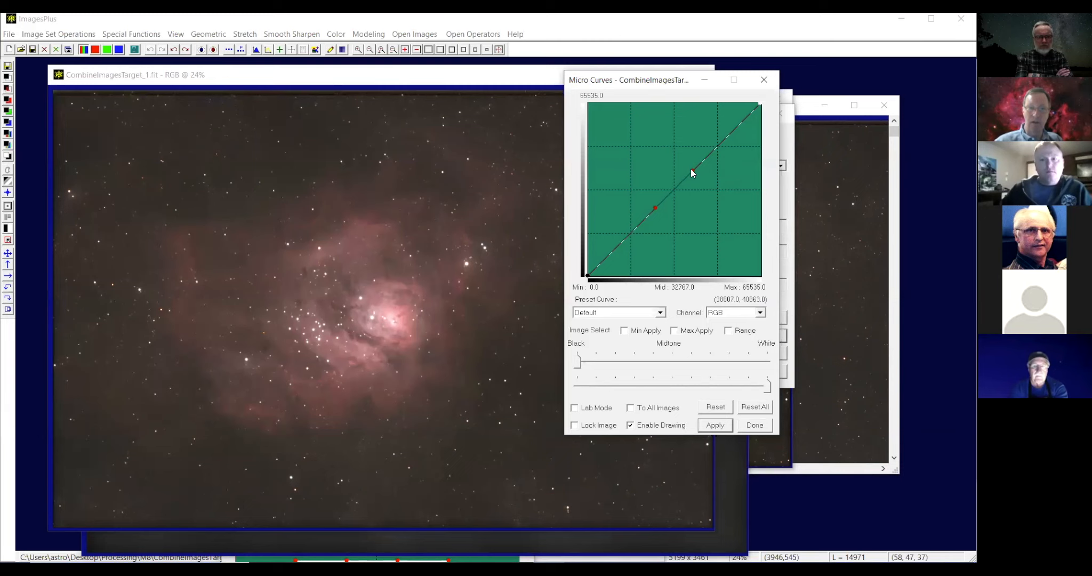
left_click_drag(691, 169, 658, 145)
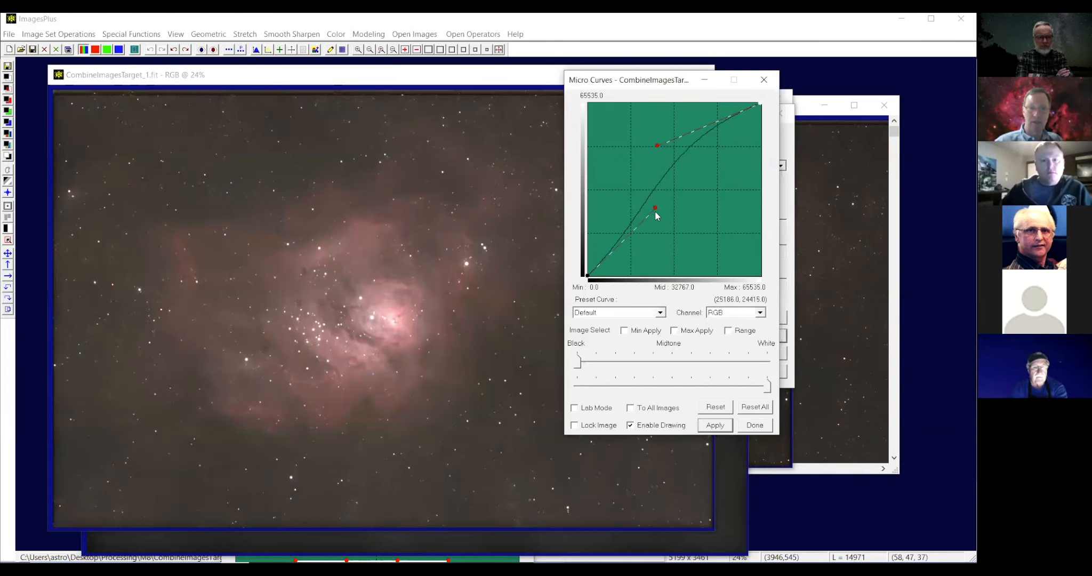
left_click_drag(655, 215, 653, 234)
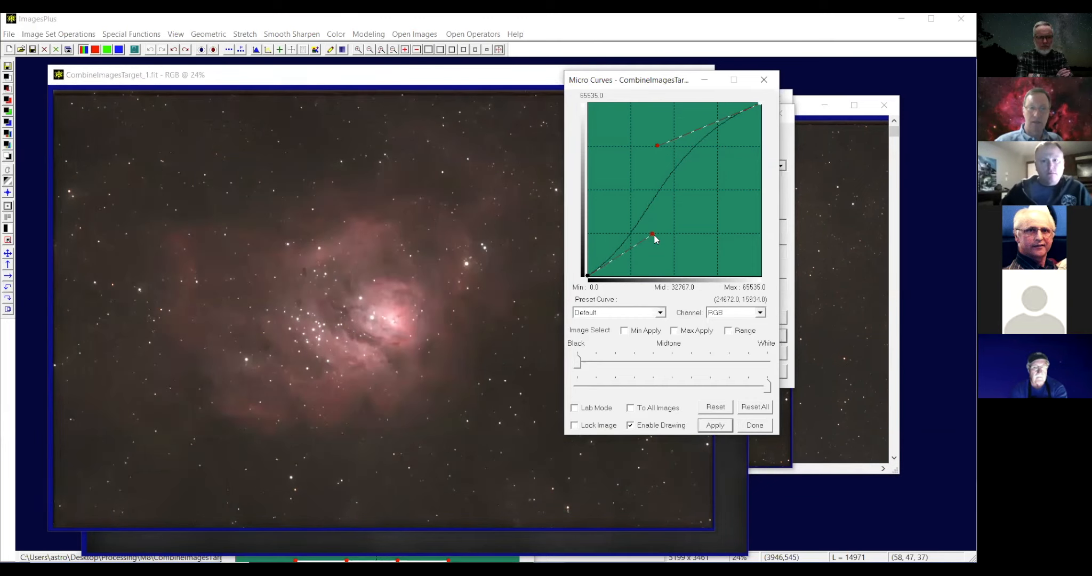
left_click_drag(655, 235, 650, 248)
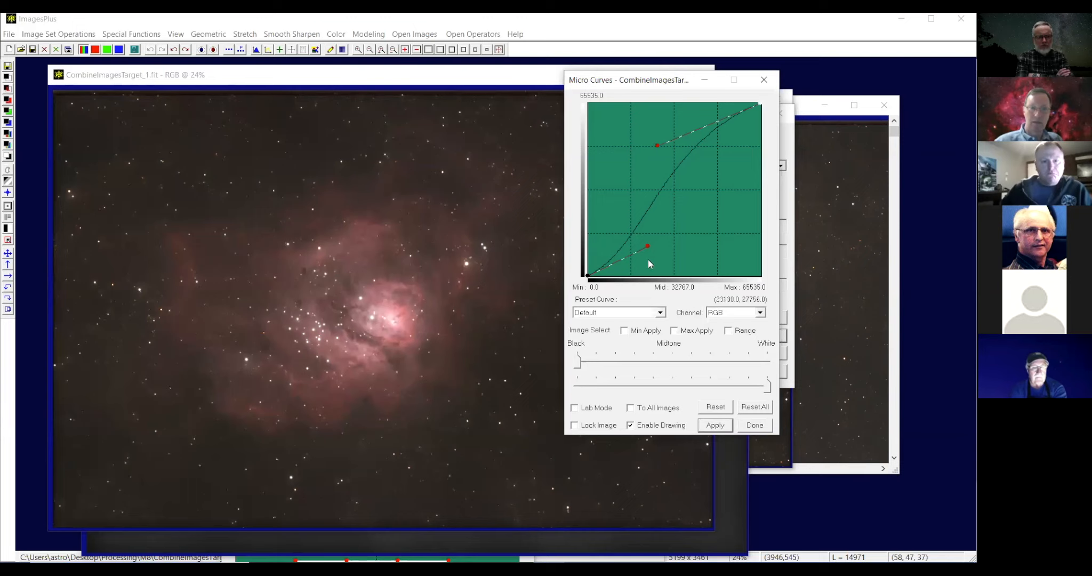
left_click_drag(648, 246, 646, 233)
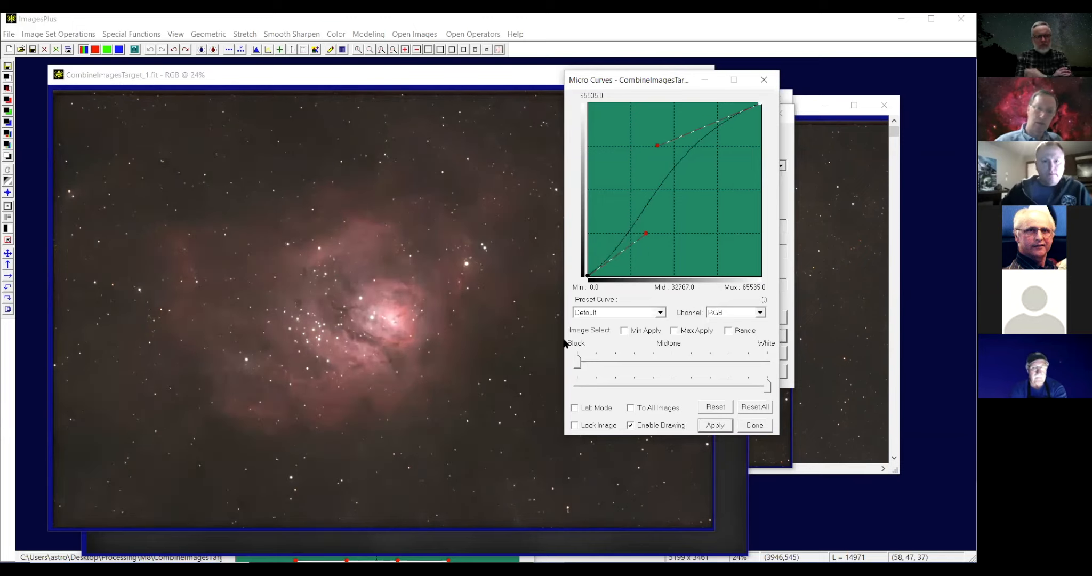
Sharpen the combined image with Multiresolution Smooth-Sharpen, setting the Fine level to 9.8% and Medium to 13.7%.
left_click(365, 76)
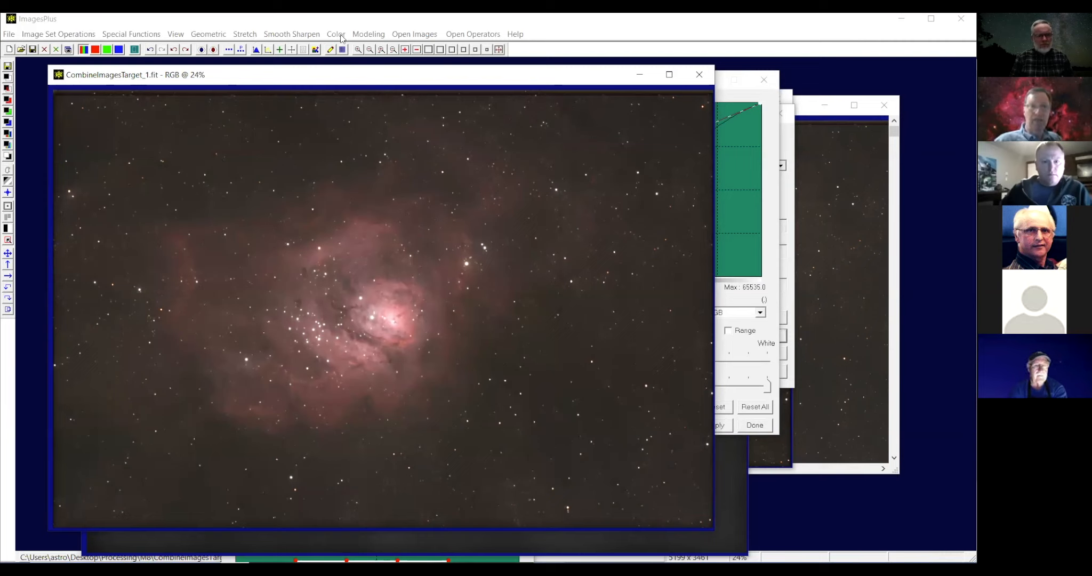
left_click(291, 34)
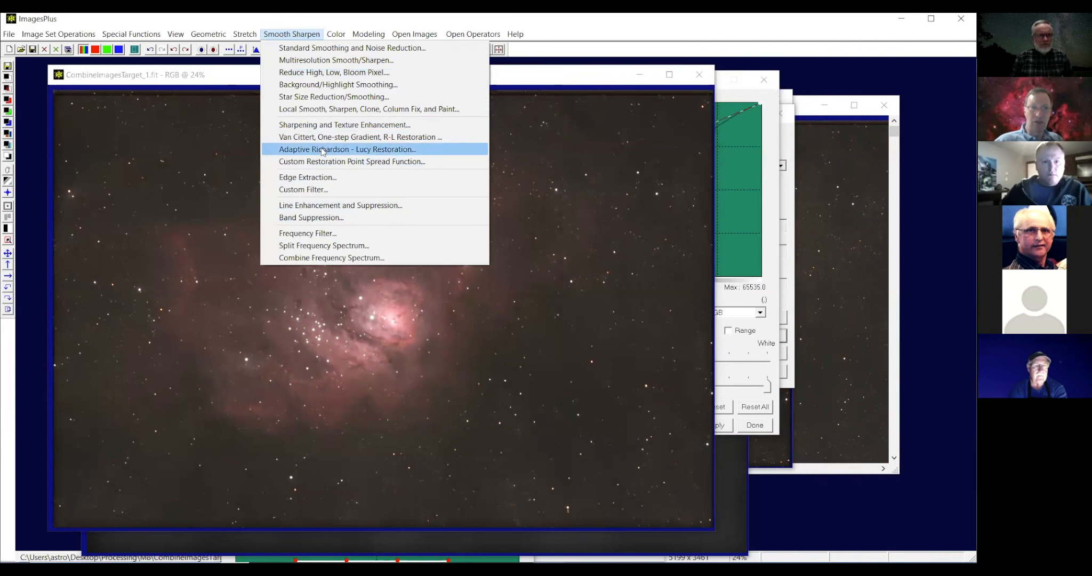
left_click(336, 60)
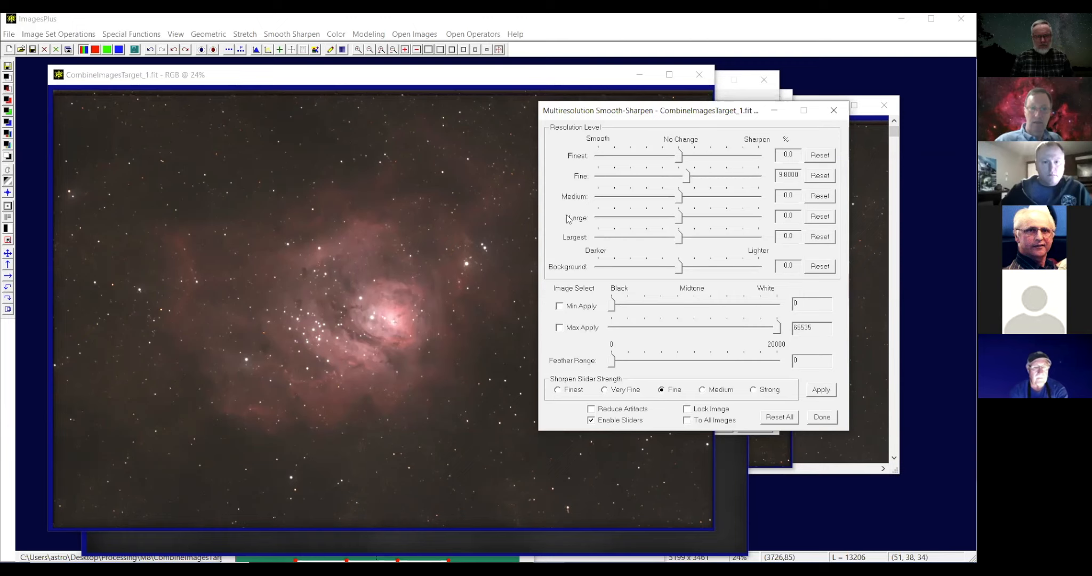
left_click_drag(681, 200, 693, 204)
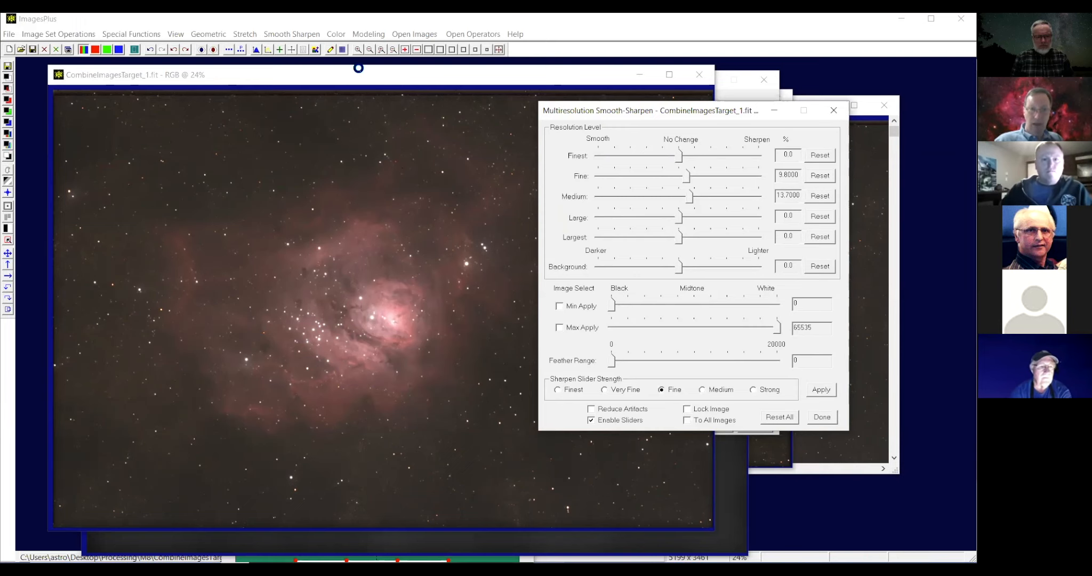
left_click_drag(358, 68, 334, 79)
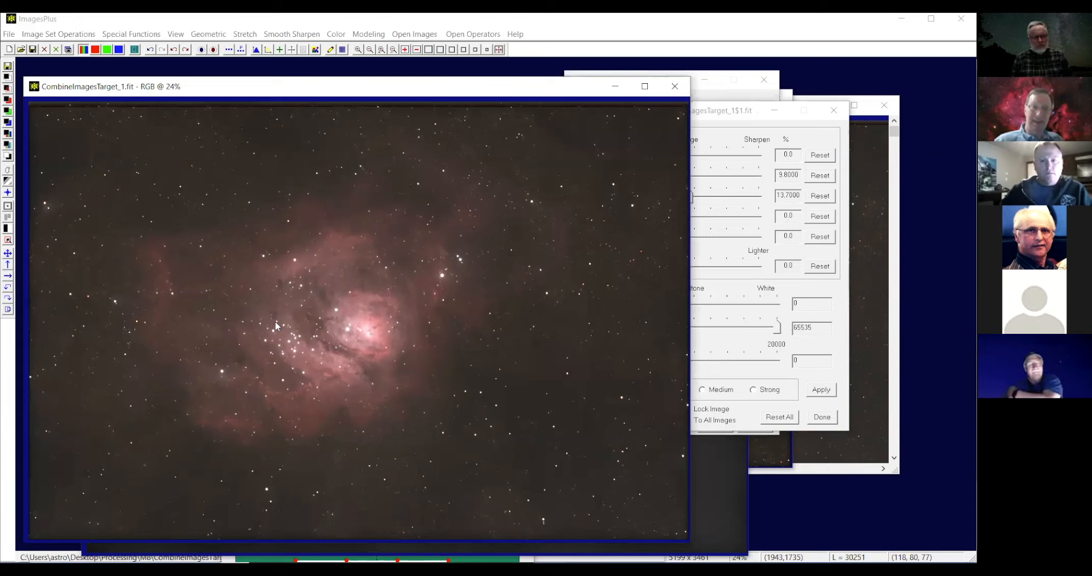
Close the sharpening and Micro Curves dialogs, the luminance mask image and M8 Raw Stack.fit, keeping CombineImagesTarget_1.fit open.
left_click(821, 418)
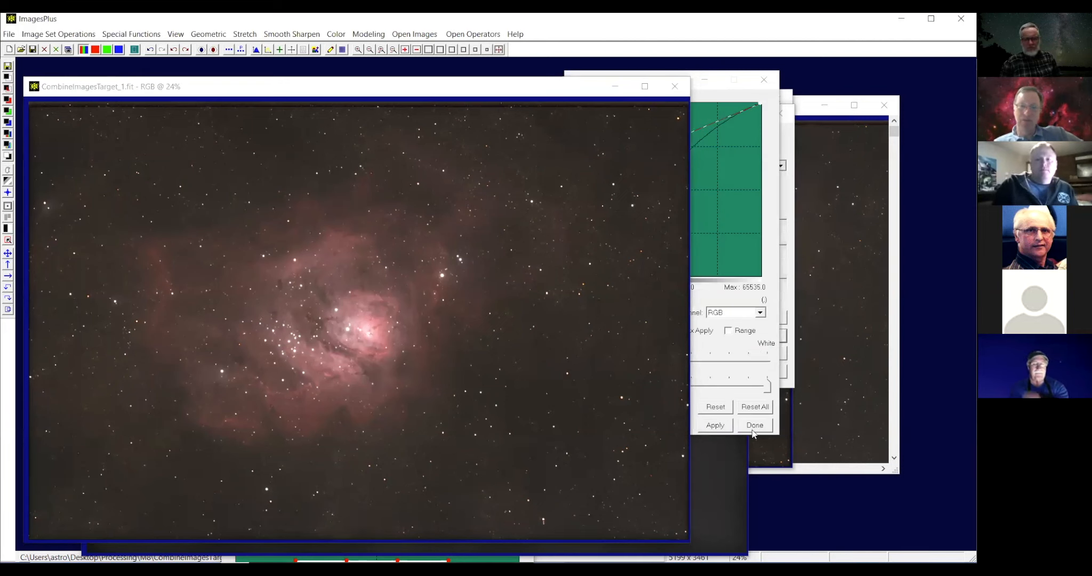
left_click(754, 430)
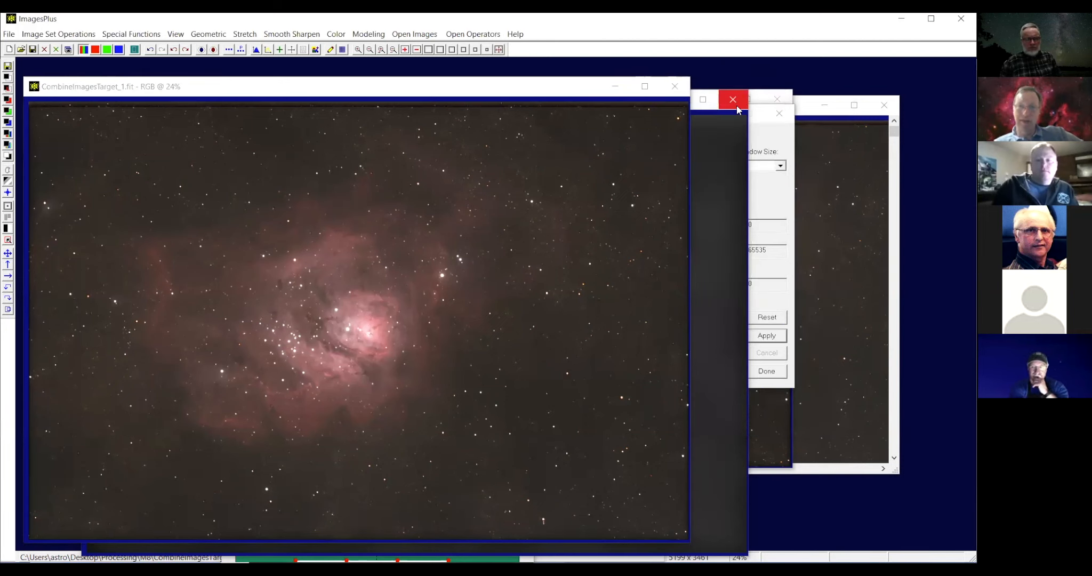
left_click(736, 105)
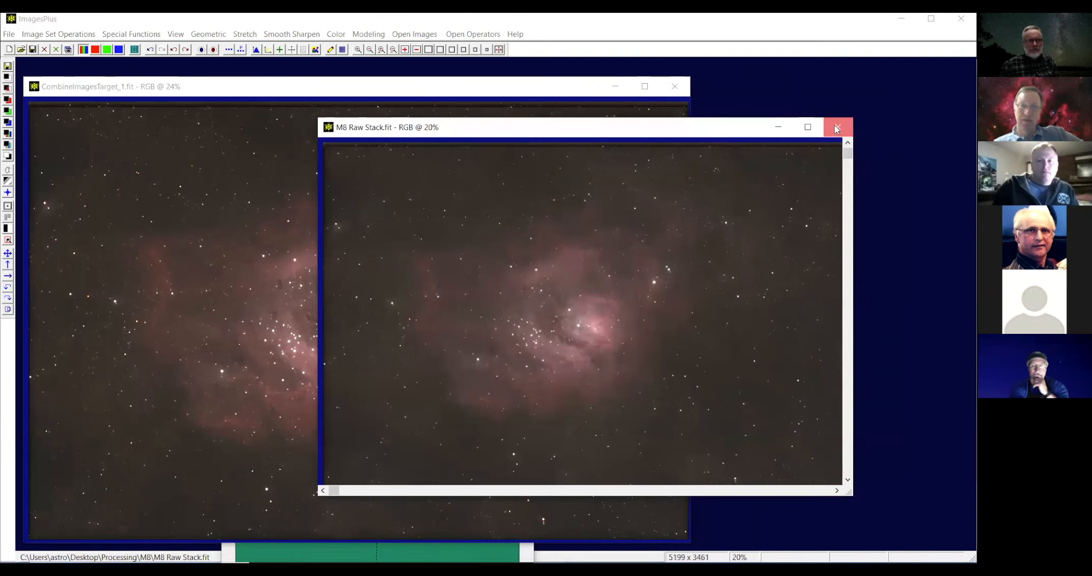
left_click(836, 126)
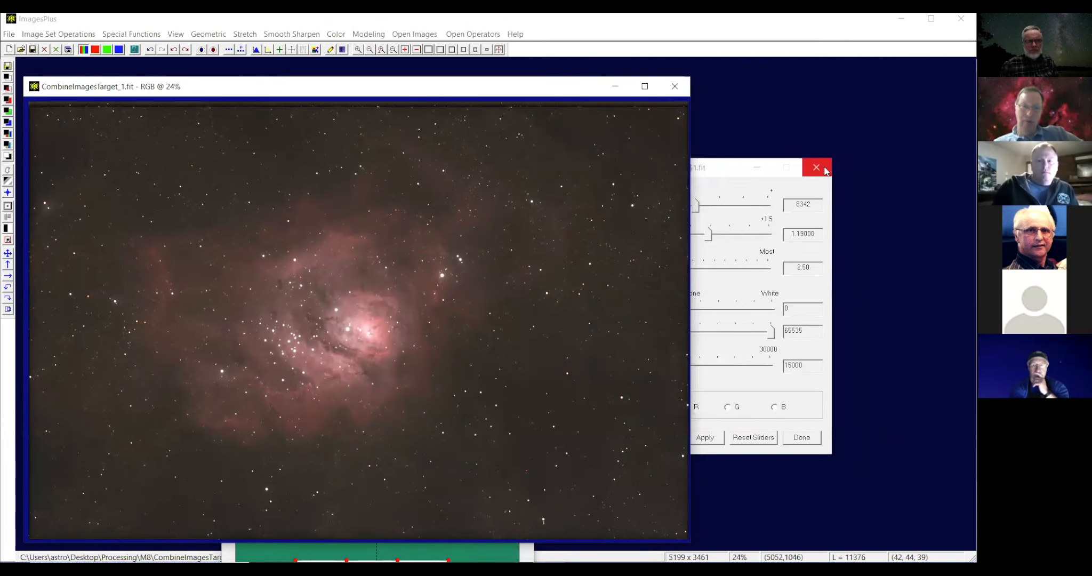
Warm the combined image with Selective HSL Color Balance, setting red to 1.057, green to 0.940 and blue to 1.002.
left_click(343, 37)
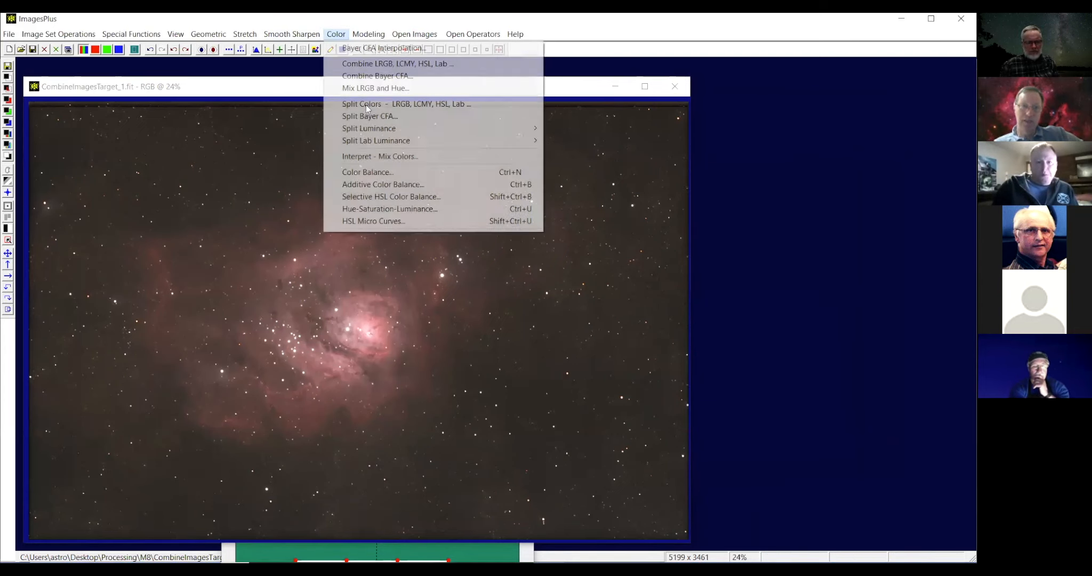
left_click(372, 198)
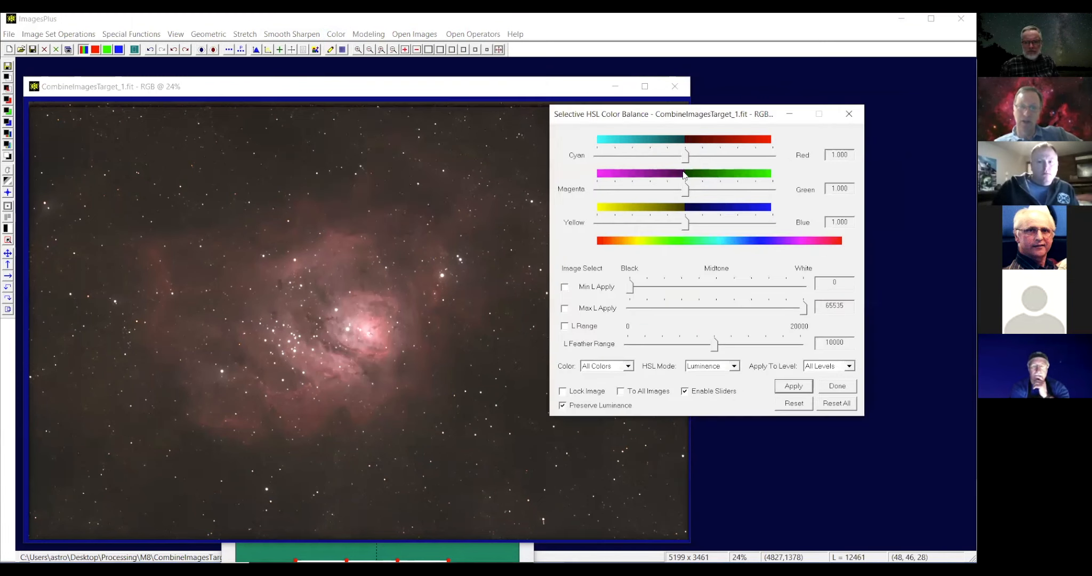
left_click_drag(687, 163, 697, 160)
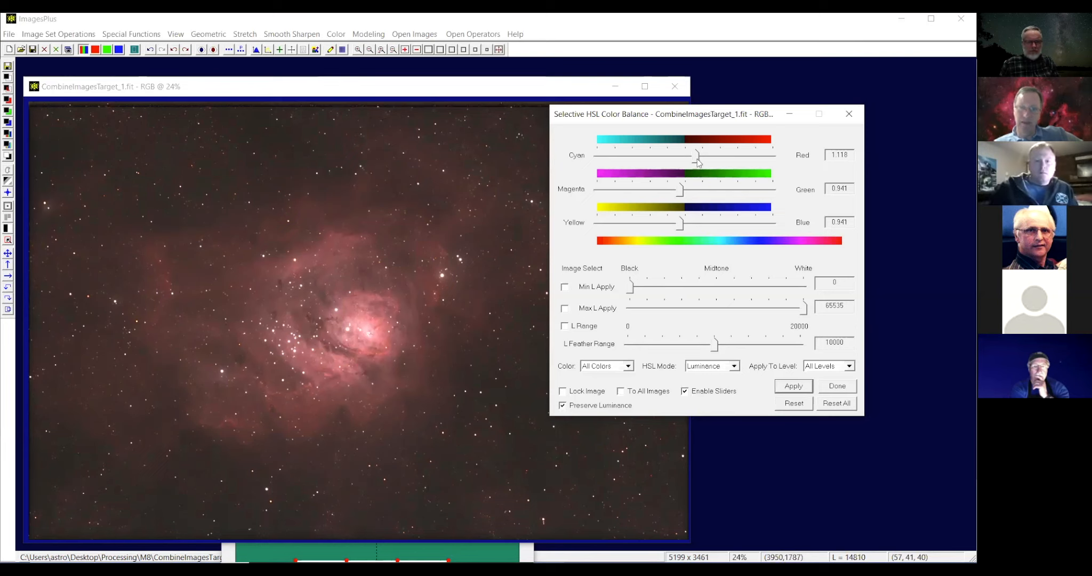
left_click_drag(699, 160, 694, 159)
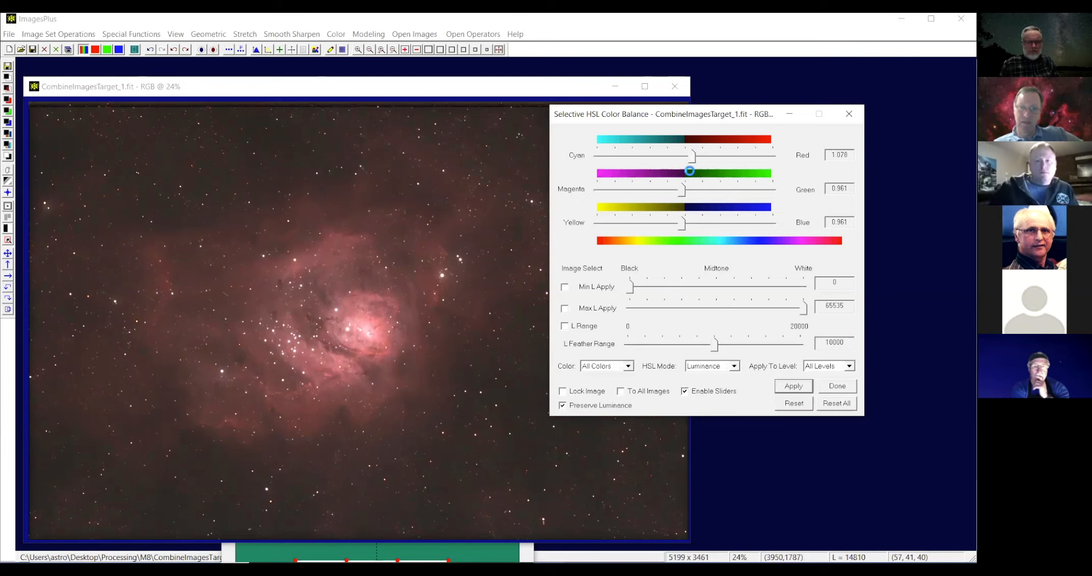
left_click_drag(680, 229, 685, 228)
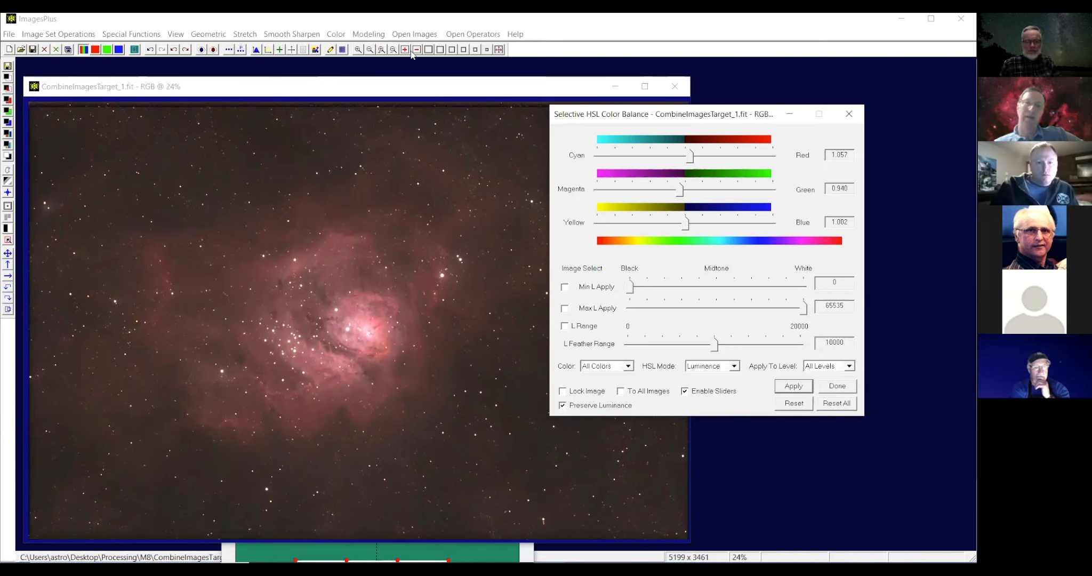
Copy the combined image without its dark stacking borders into a new, slightly cropped image.
left_click_drag(413, 85, 431, 79)
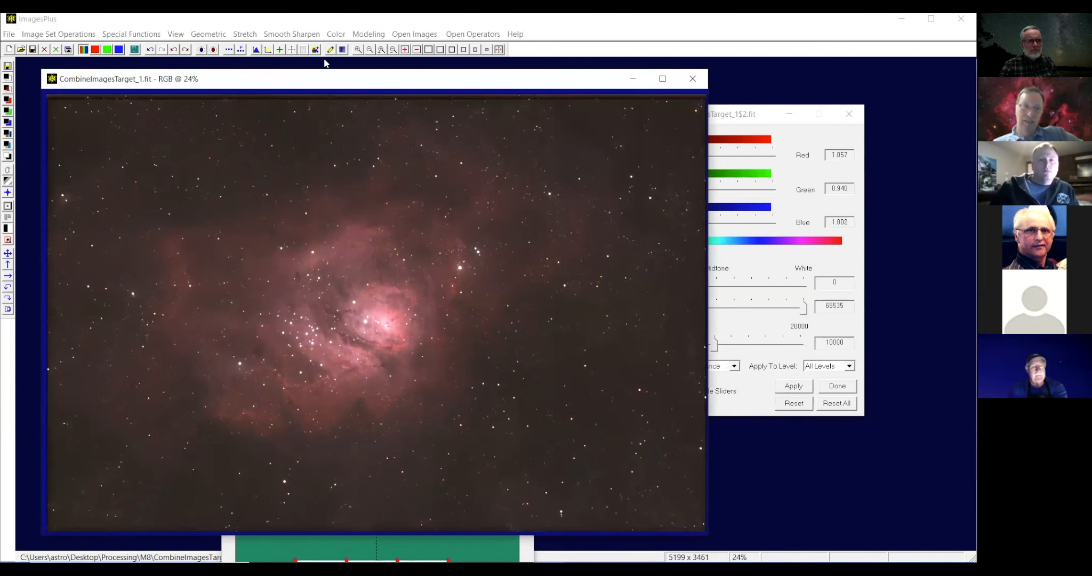
left_click(291, 34)
left_click(58, 105)
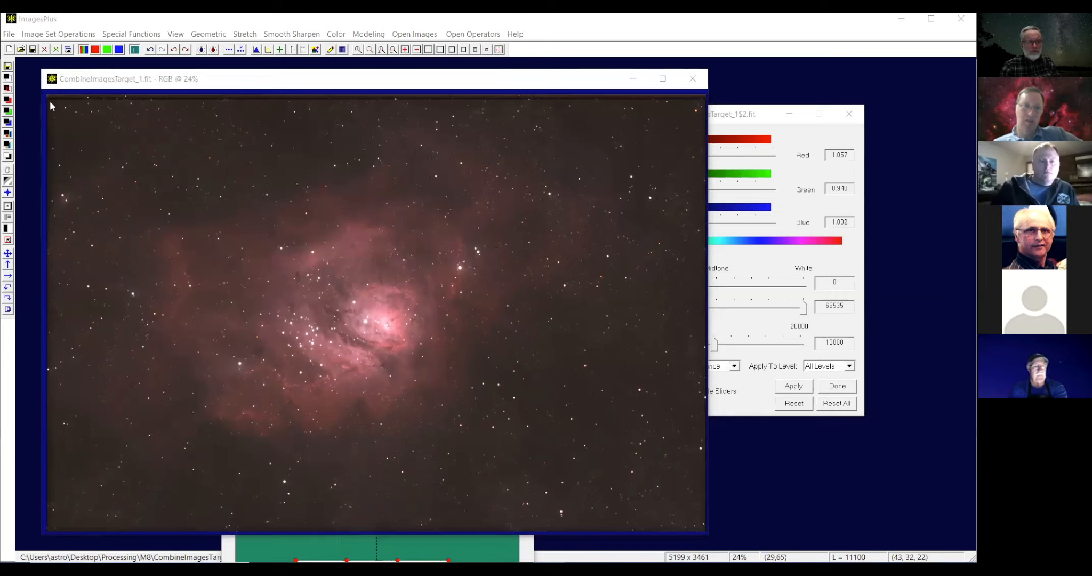
left_click_drag(50, 101, 701, 525)
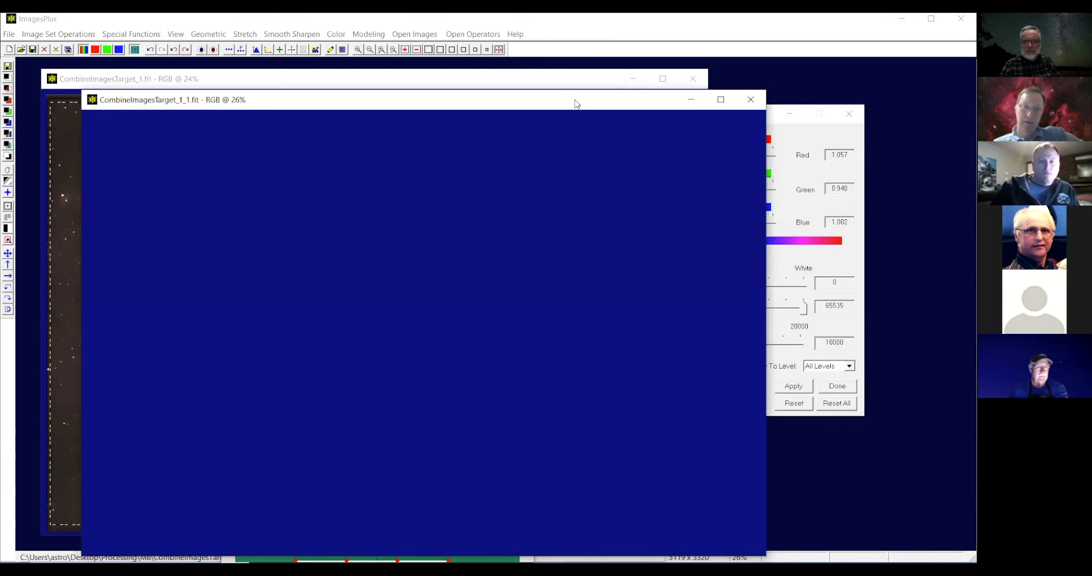
left_click_drag(526, 102, 474, 88)
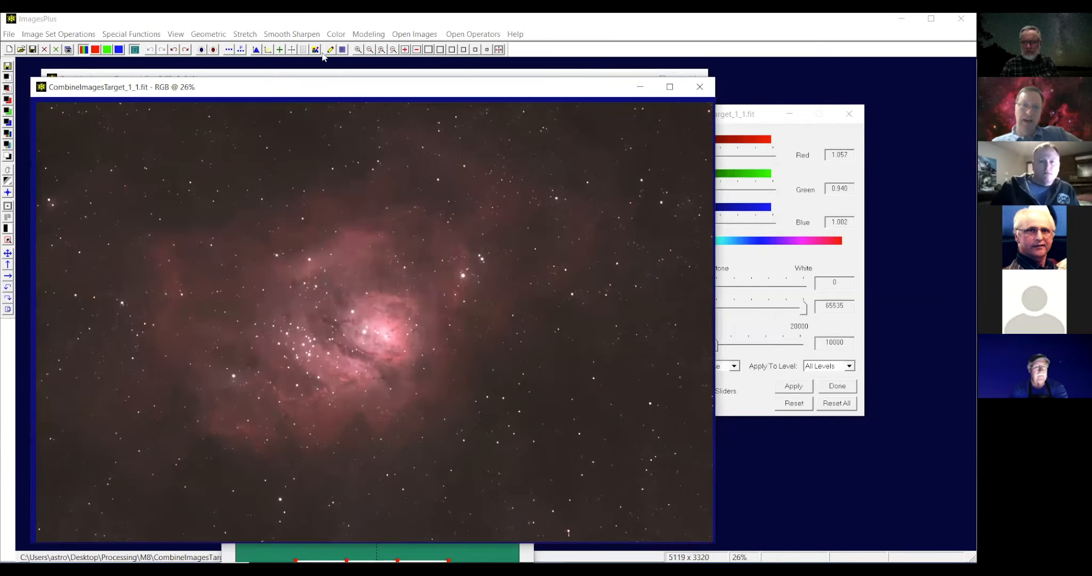
Darken the background of the cropped image with Levels, setting the RGB black level to 2672.
left_click(245, 35)
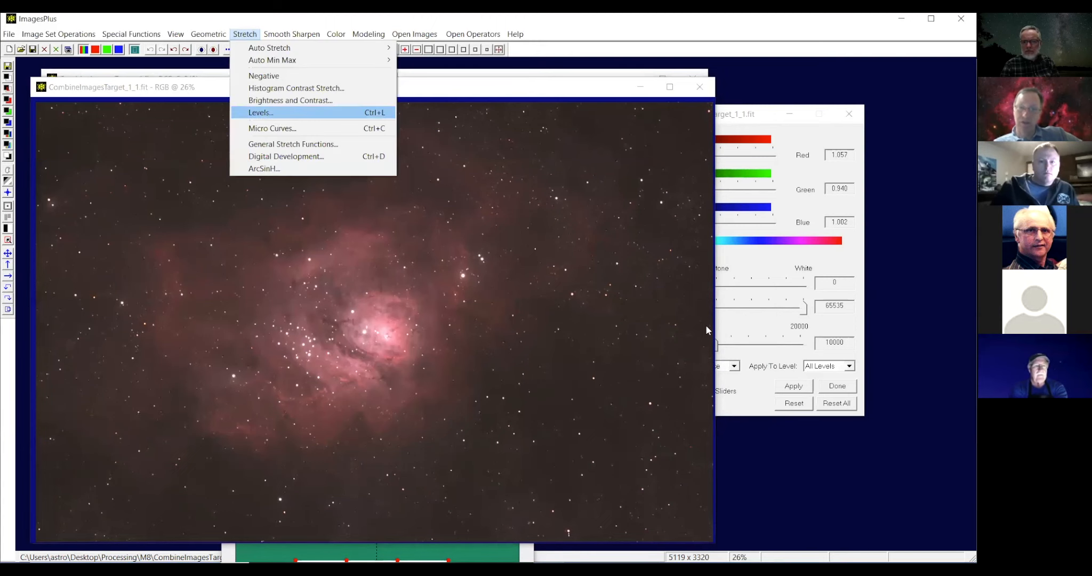
key("Return")
left_click_drag(598, 395, 602, 395)
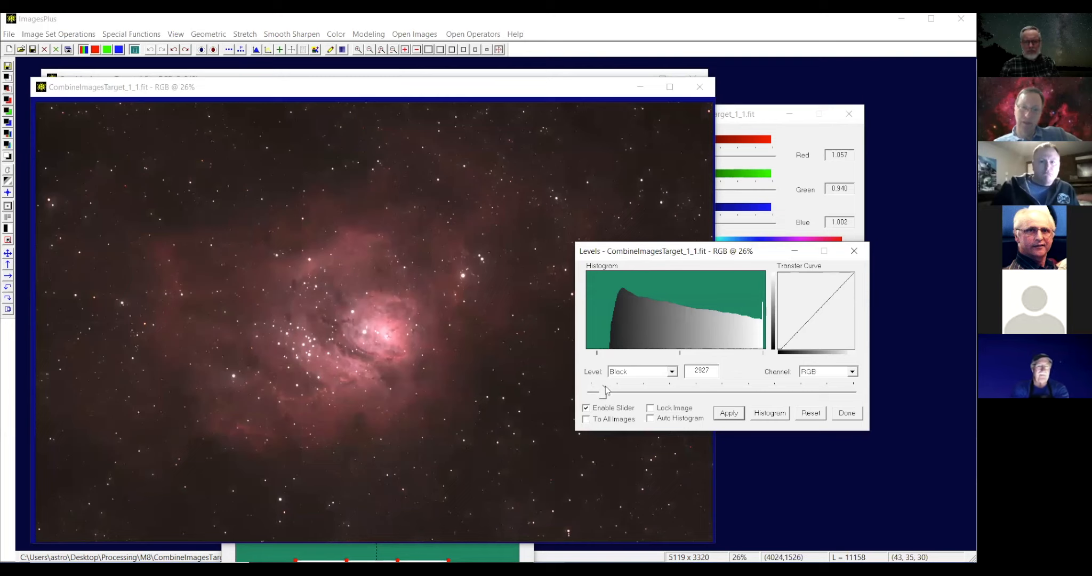
left_click_drag(602, 396, 599, 397)
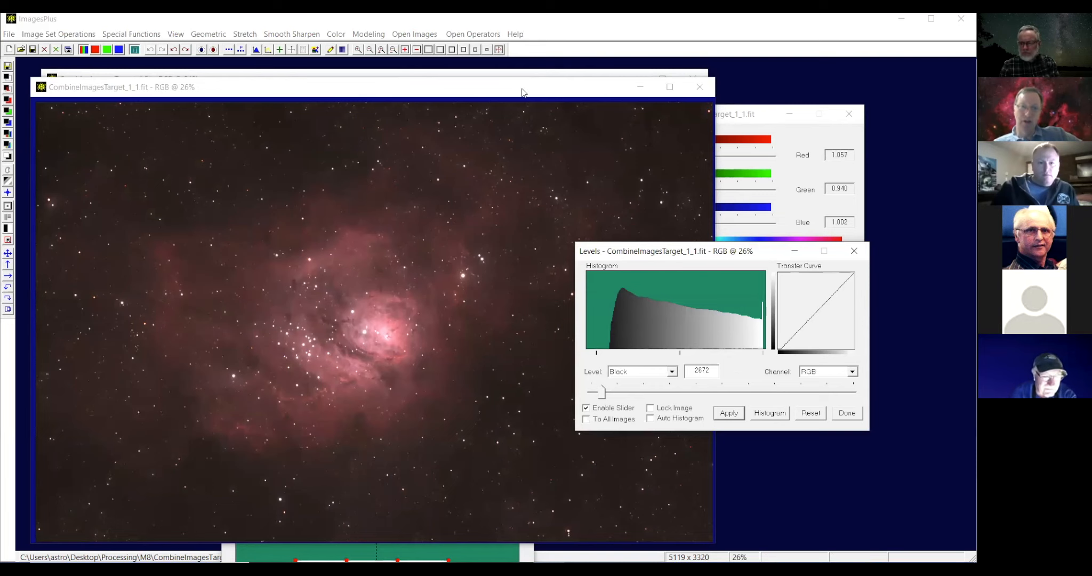
Examine the background, dust lanes and bright core of the cropped nebula at 50% zoom, then return the image to 20%.
left_click_drag(488, 87, 487, 71)
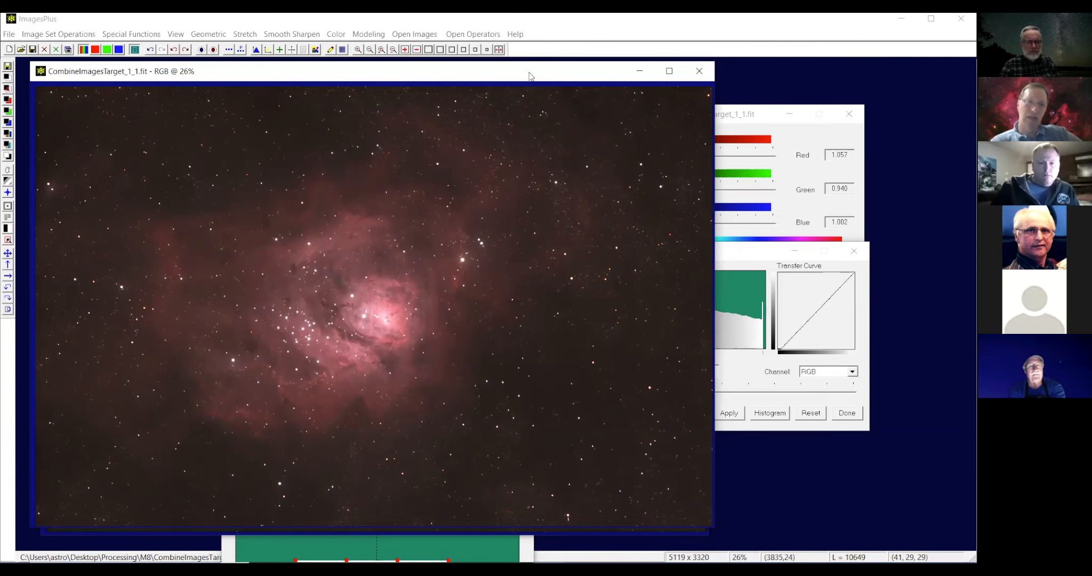
left_click_drag(529, 75, 531, 75)
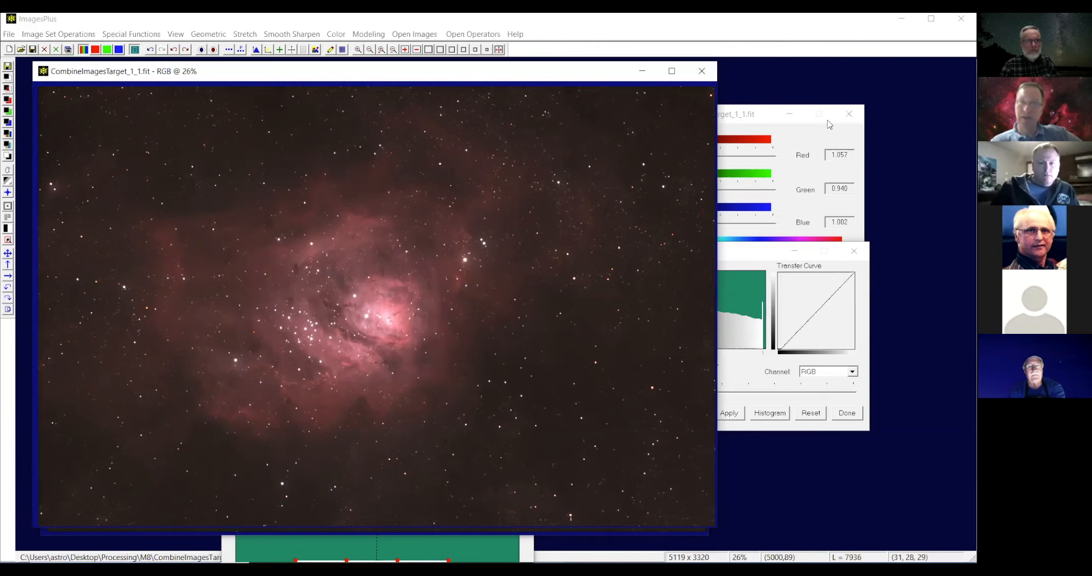
left_click(730, 252)
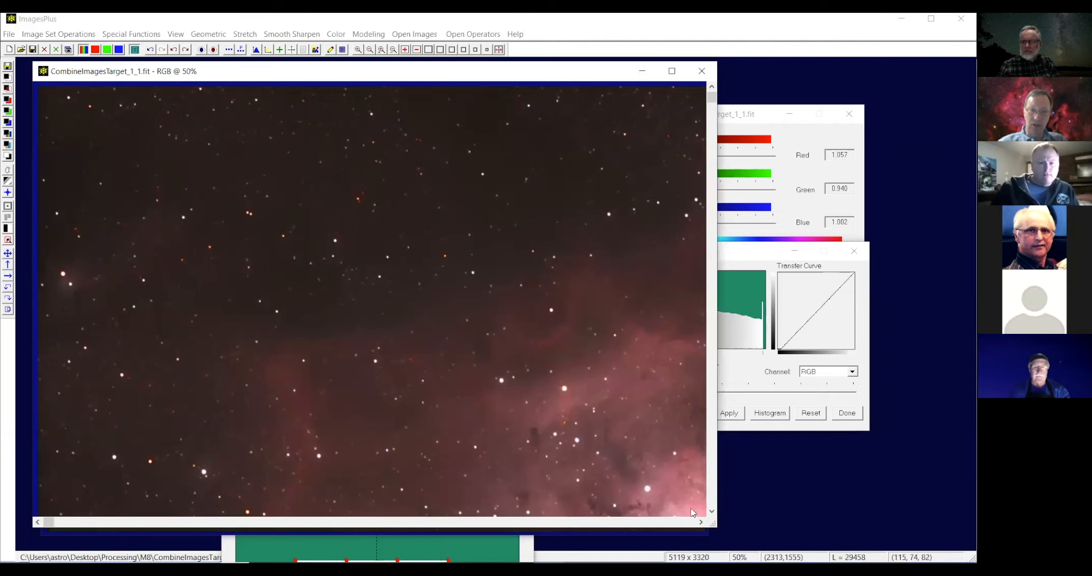
left_click(712, 498)
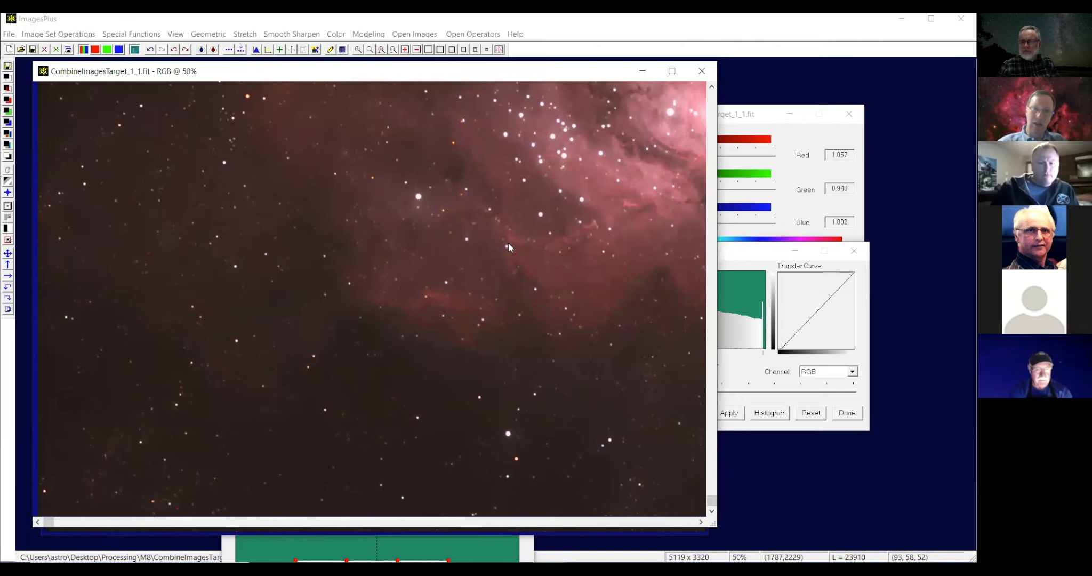
left_click(700, 522)
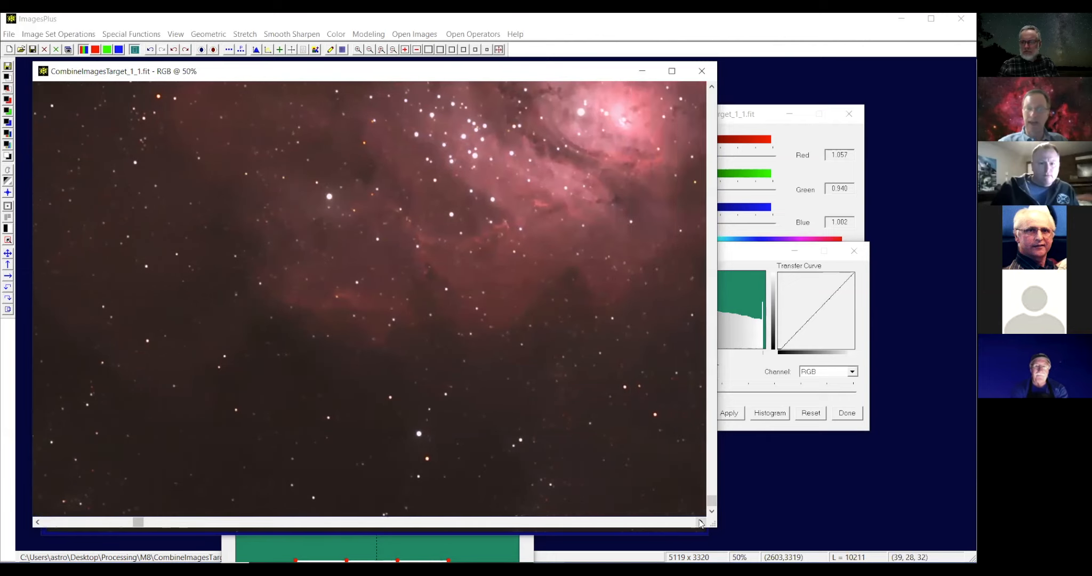
left_click_drag(700, 523, 701, 522)
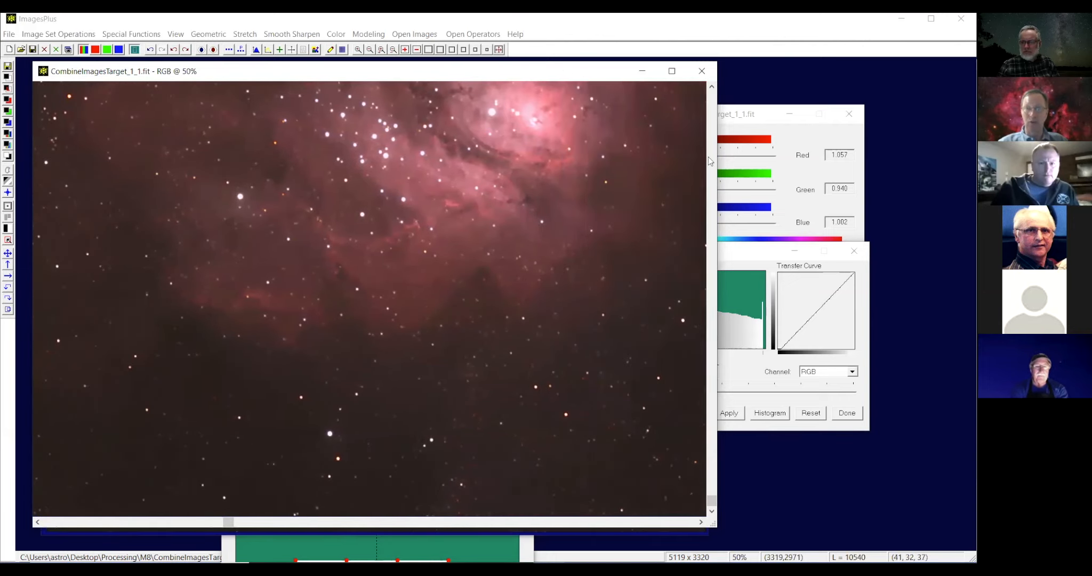
left_click_drag(714, 91, 713, 90)
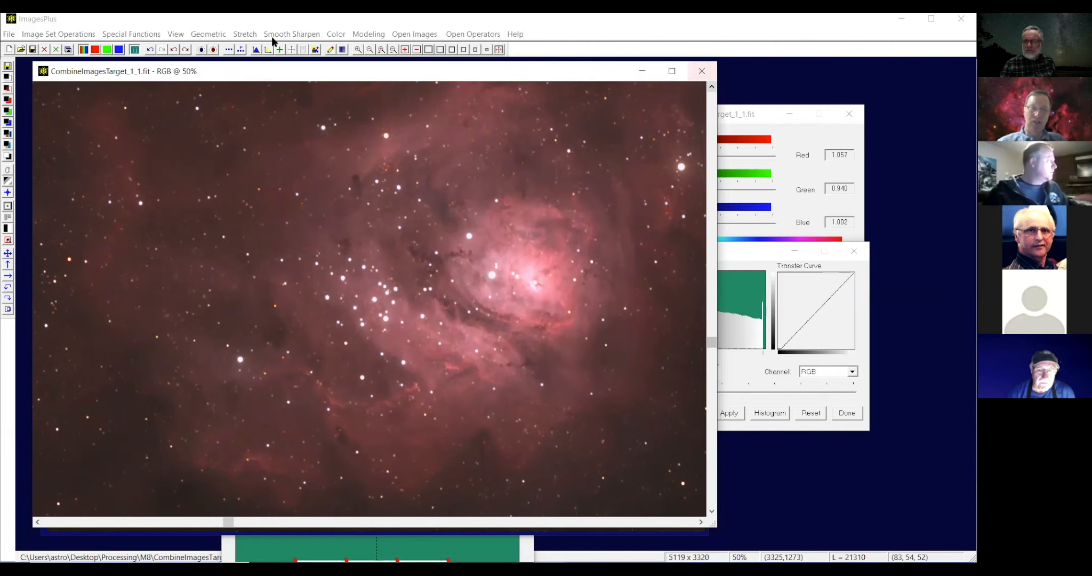
left_click_drag(273, 71, 294, 90)
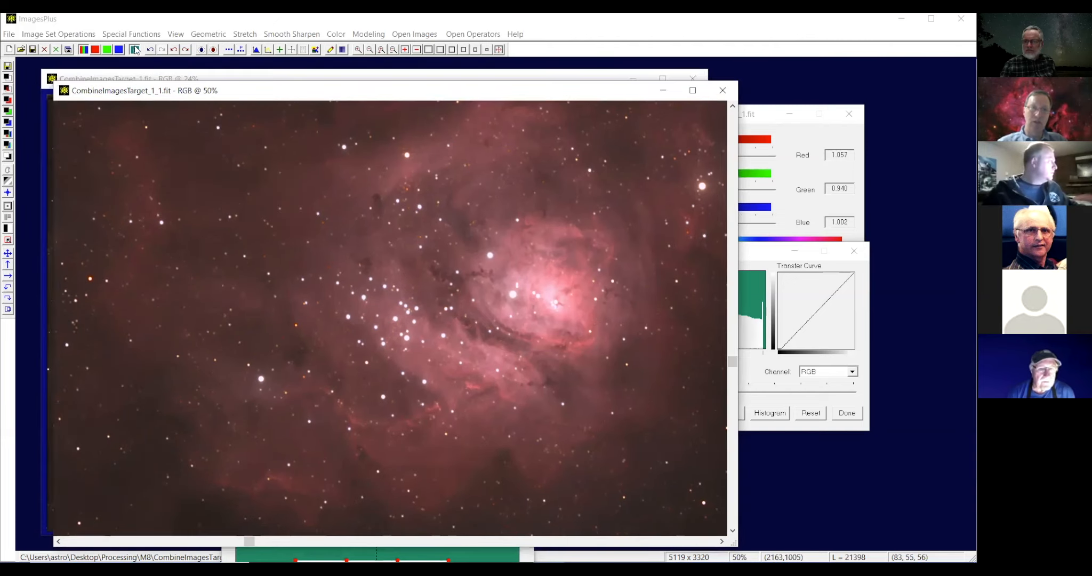
left_click(486, 50)
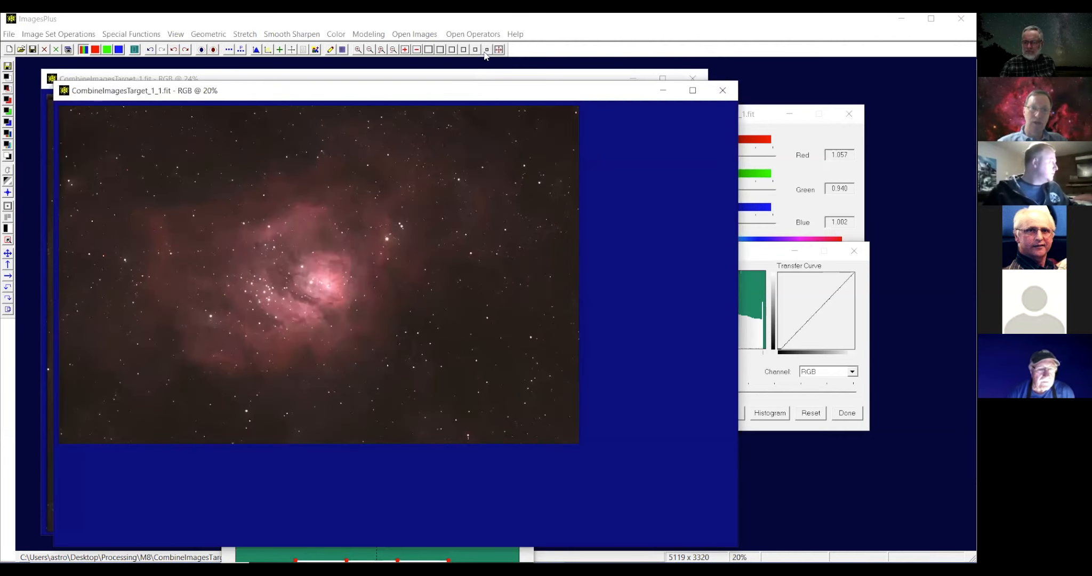
Close CombineImagesTarget_1.fit and the Levels, Selective HSL Color Balance and Mask Surface dialogs.
left_click(694, 80)
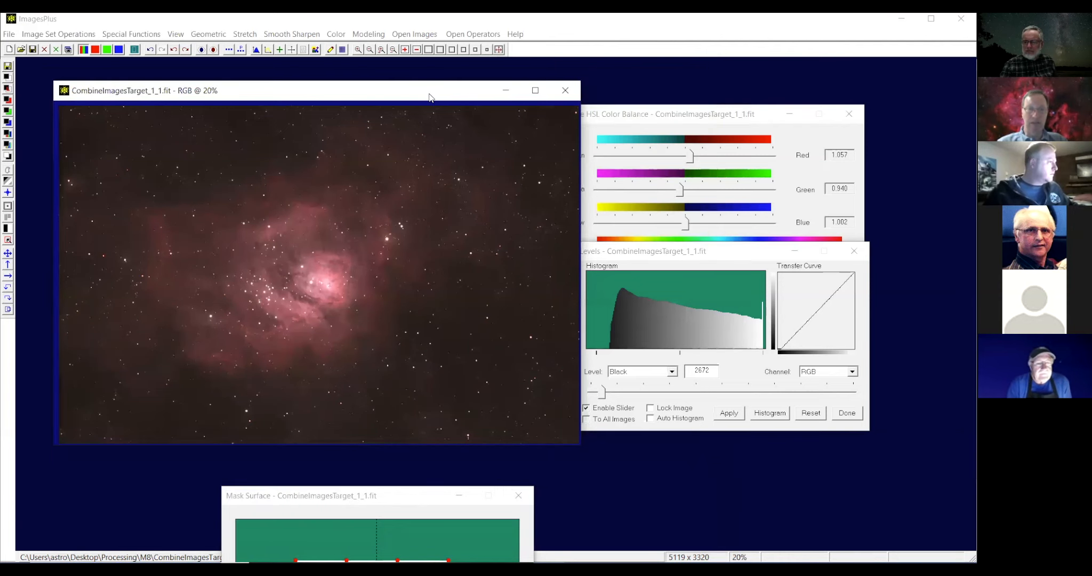
left_click_drag(430, 97, 421, 102)
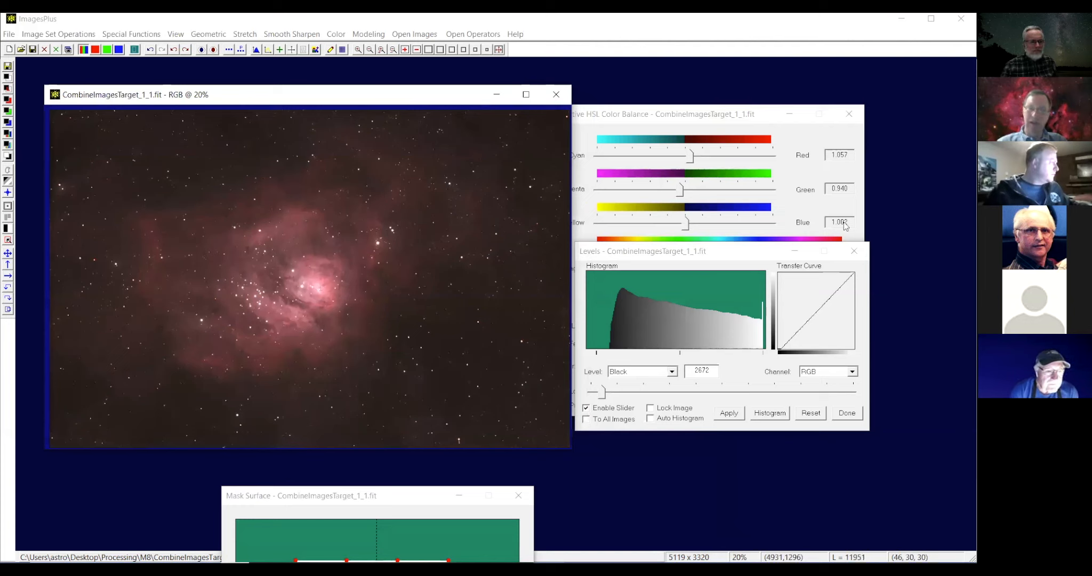
left_click(859, 261)
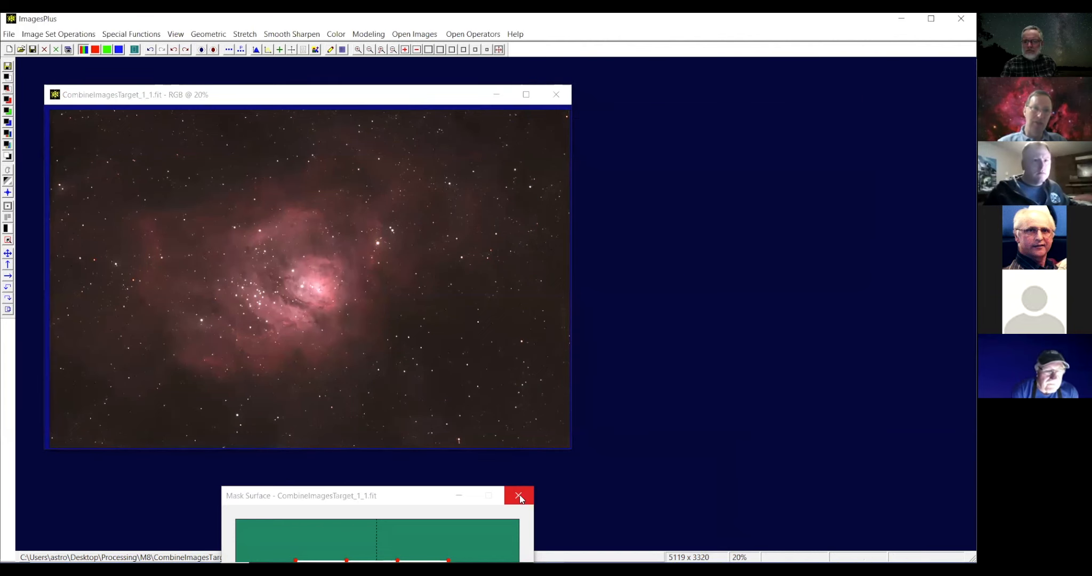
left_click(519, 496)
Mask out the stars of CombineImagesTarget_1_1.fit with Feature Mask, using a star radius of 28 and a masked area size of 1.
left_click(131, 34)
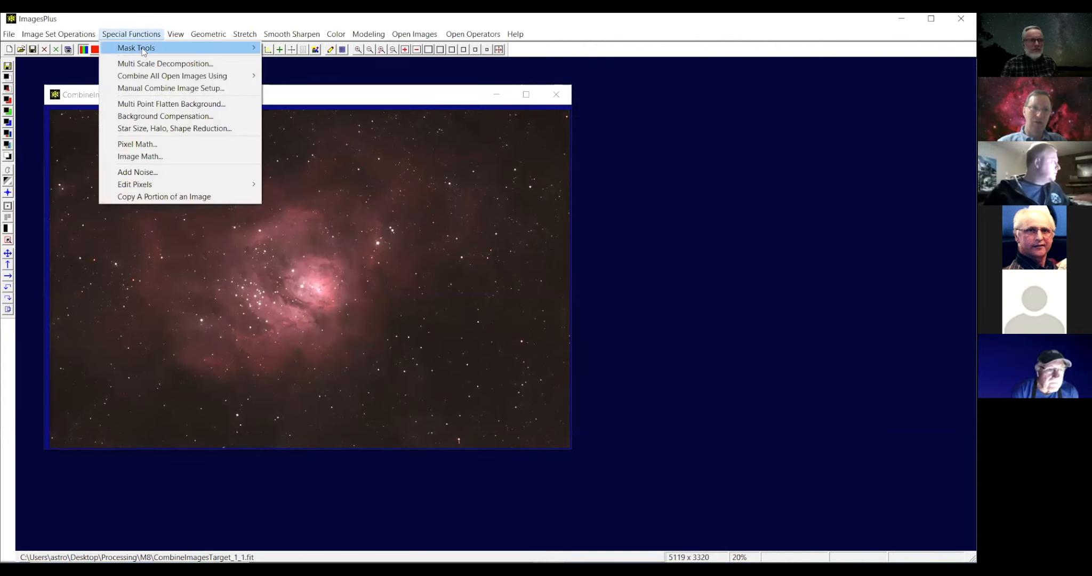
mouse_move(138, 48)
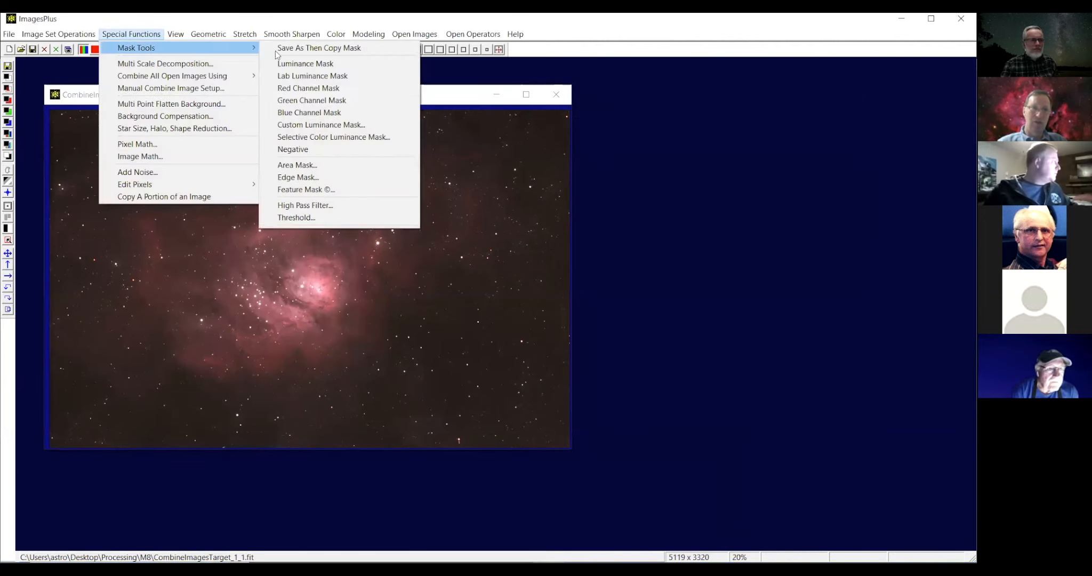
left_click(302, 190)
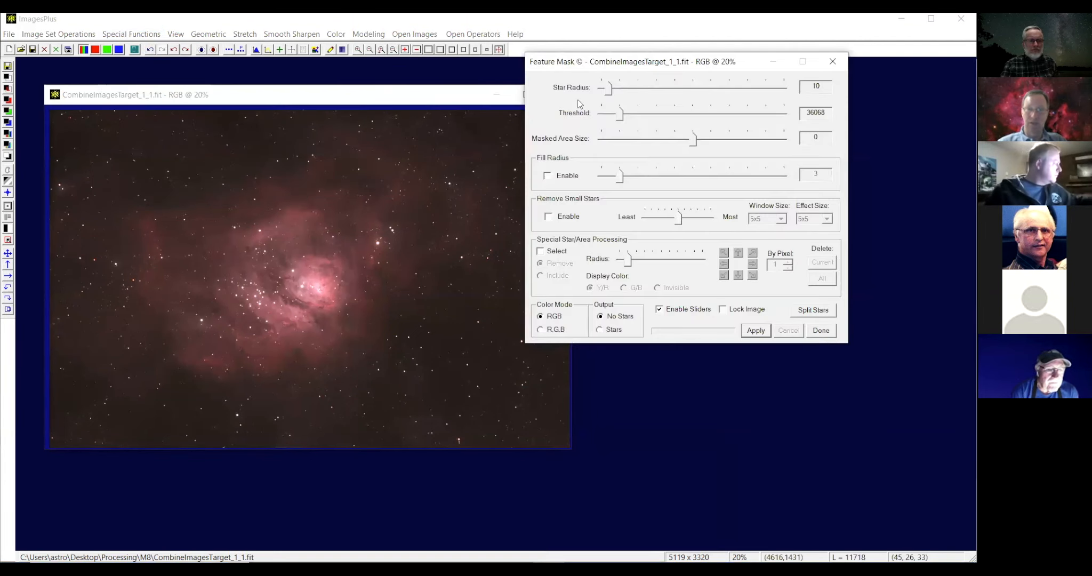
left_click_drag(619, 91, 622, 91)
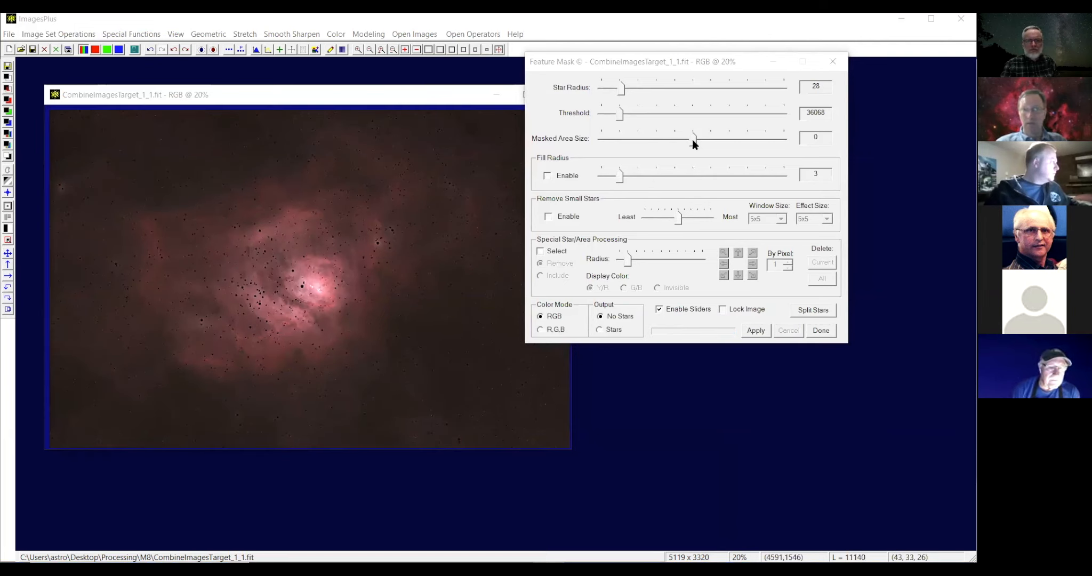
left_click_drag(693, 139, 717, 143)
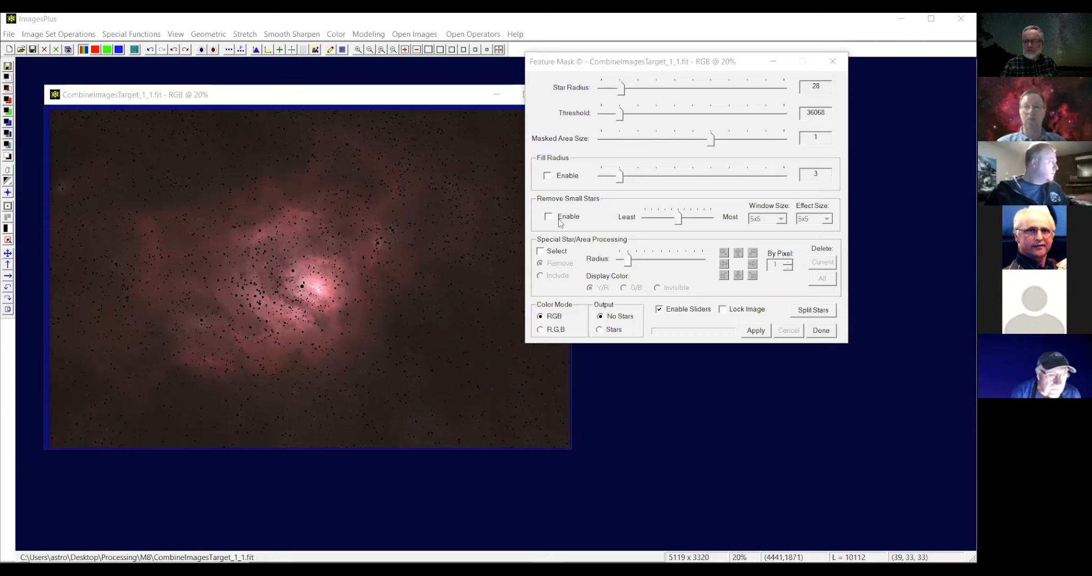
Fill the masked star holes by enabling the fill radius and setting it to 4.
left_click(547, 176)
left_click_drag(620, 177, 630, 181)
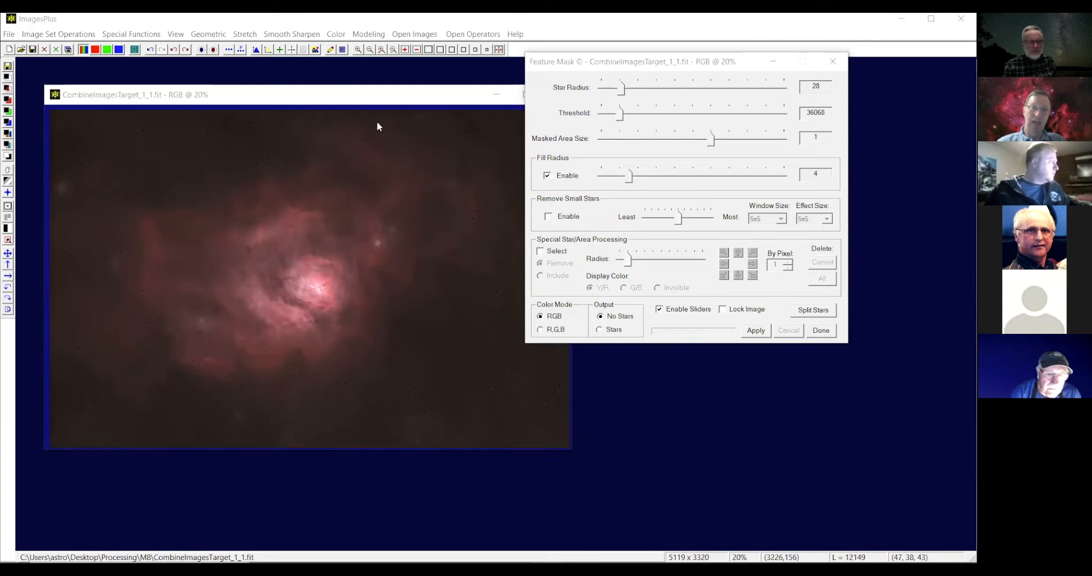
left_click(374, 90)
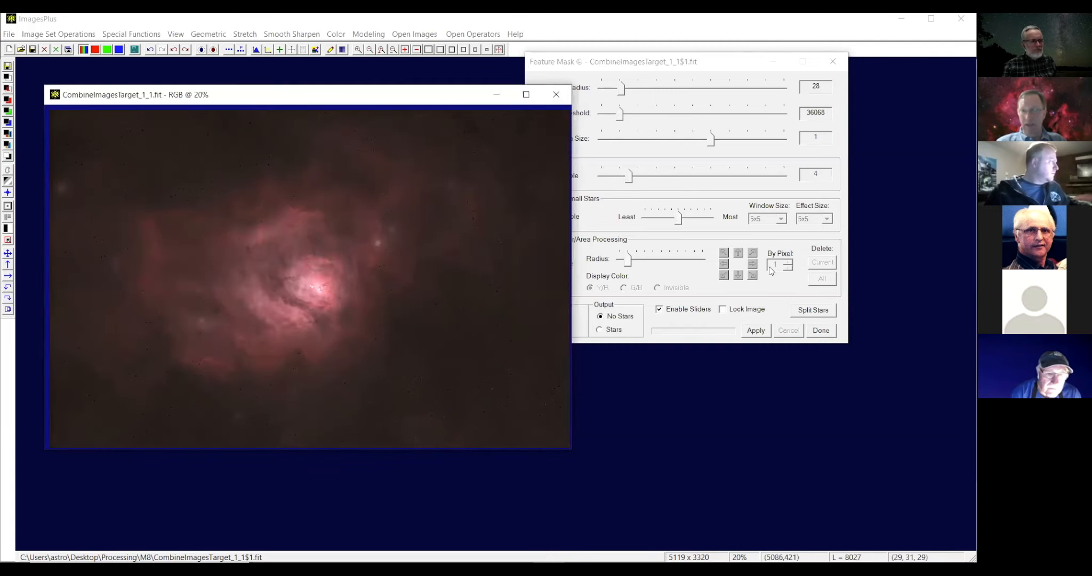
Split the stars into their own image and arrange the star image below the starless nebula image.
left_click(808, 312)
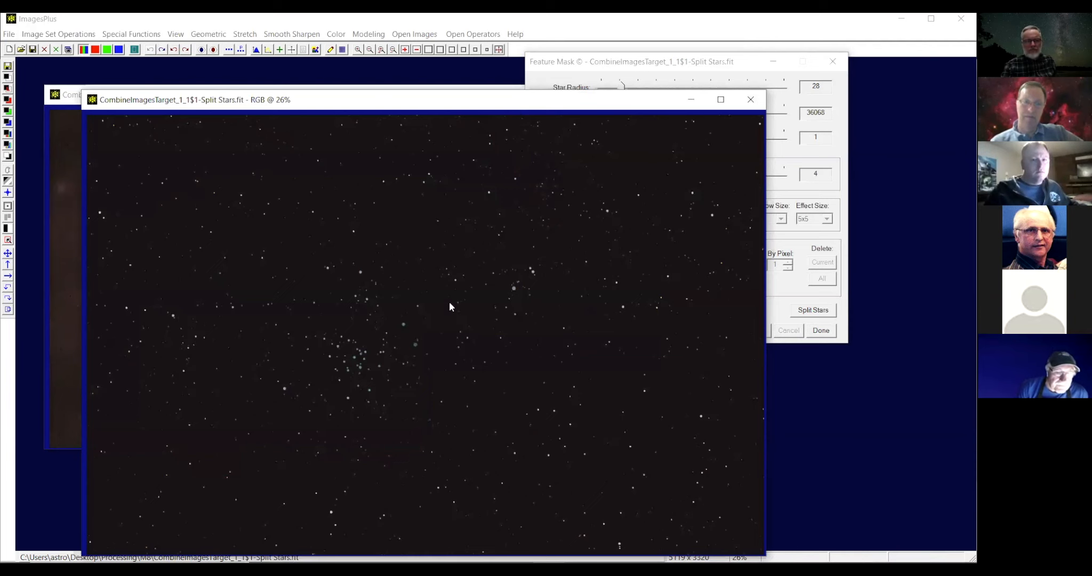
left_click_drag(474, 100, 421, 491)
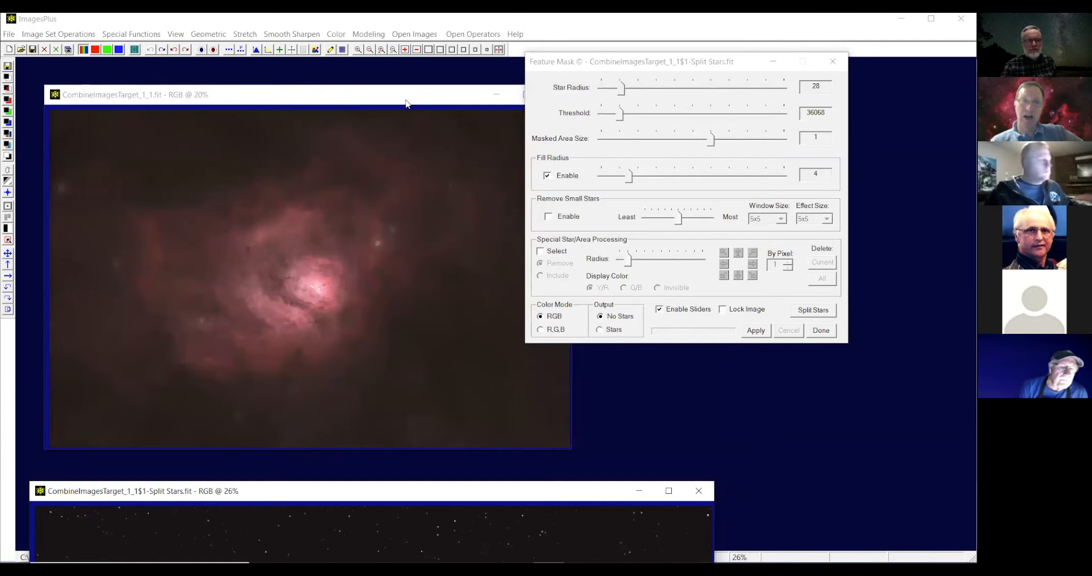
left_click_drag(405, 100, 450, 100)
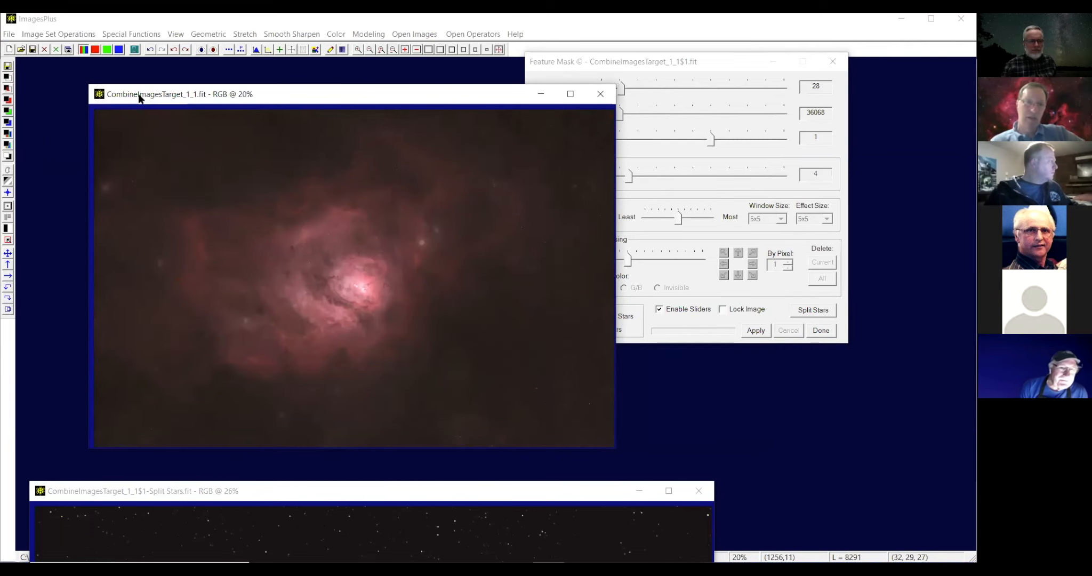
Run Multi Scale Decomposition on the starless nebula with Gauss, a 199x199 window and 30 detail levels consolidated into one.
left_click(113, 36)
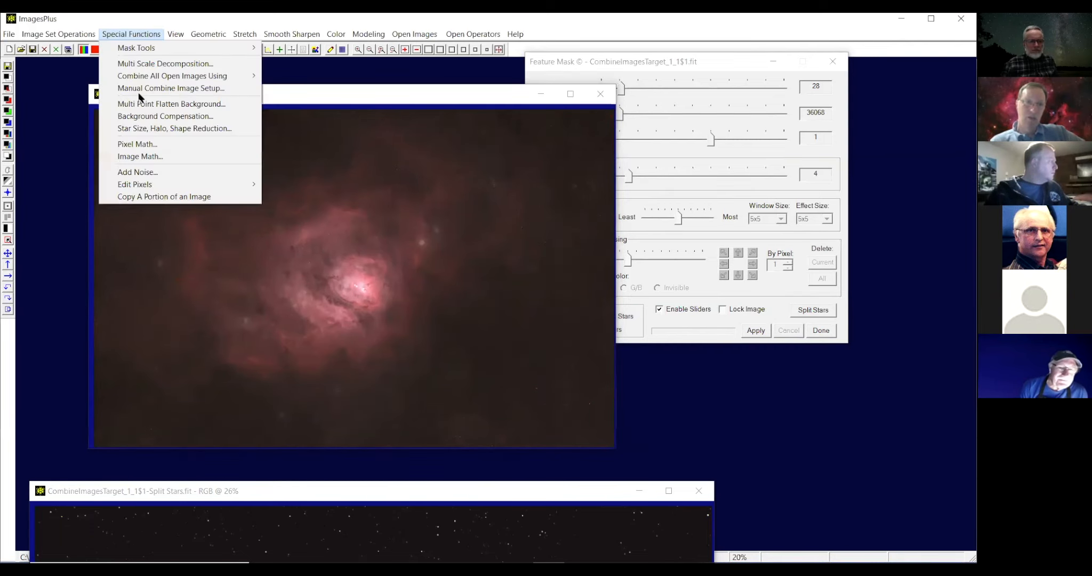
left_click(138, 65)
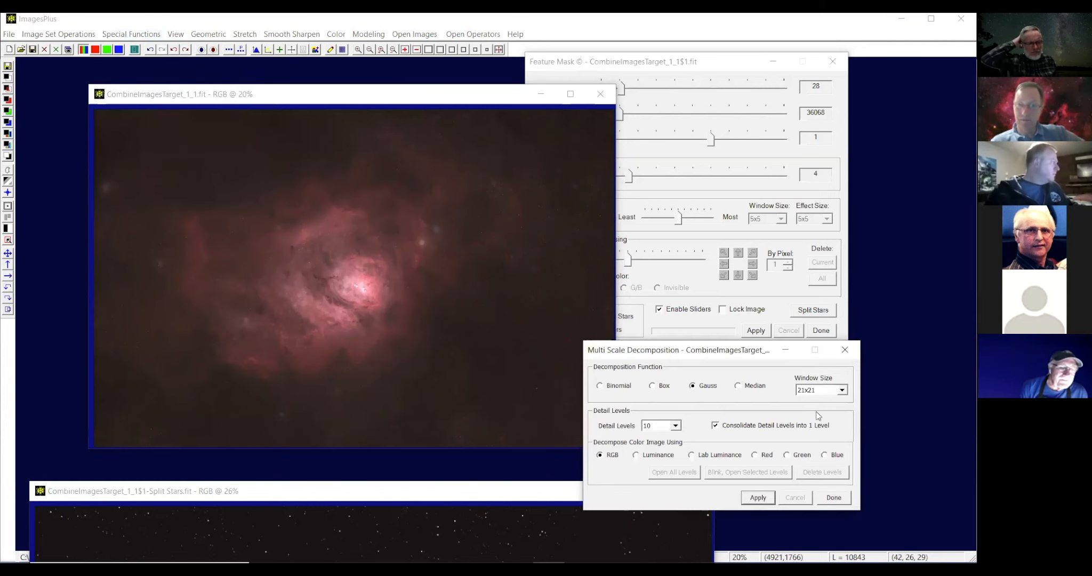
left_click(826, 391)
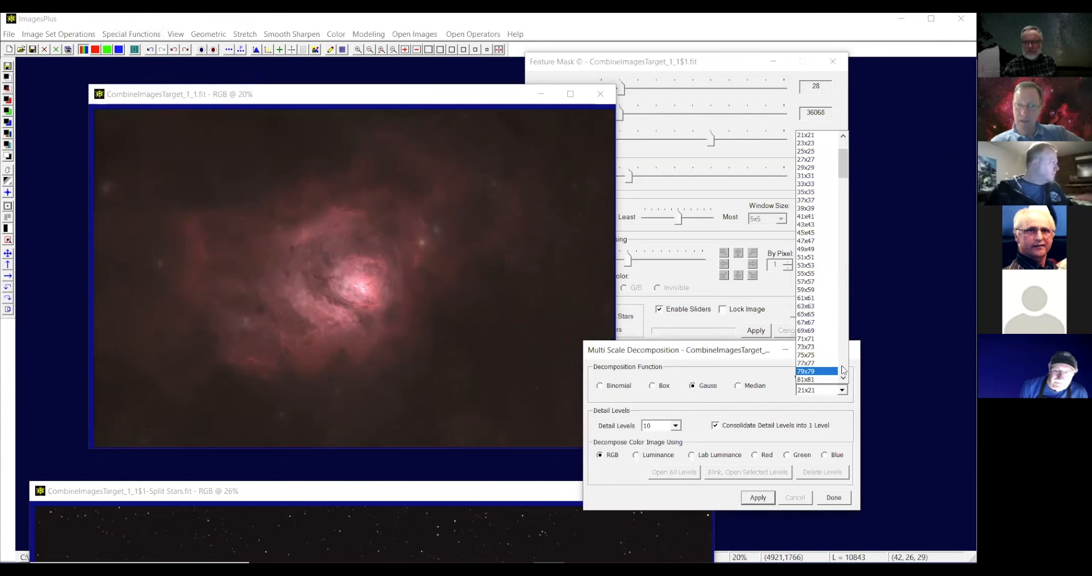
scroll(840, 368, "down", 3)
scroll(845, 373, "down", 10)
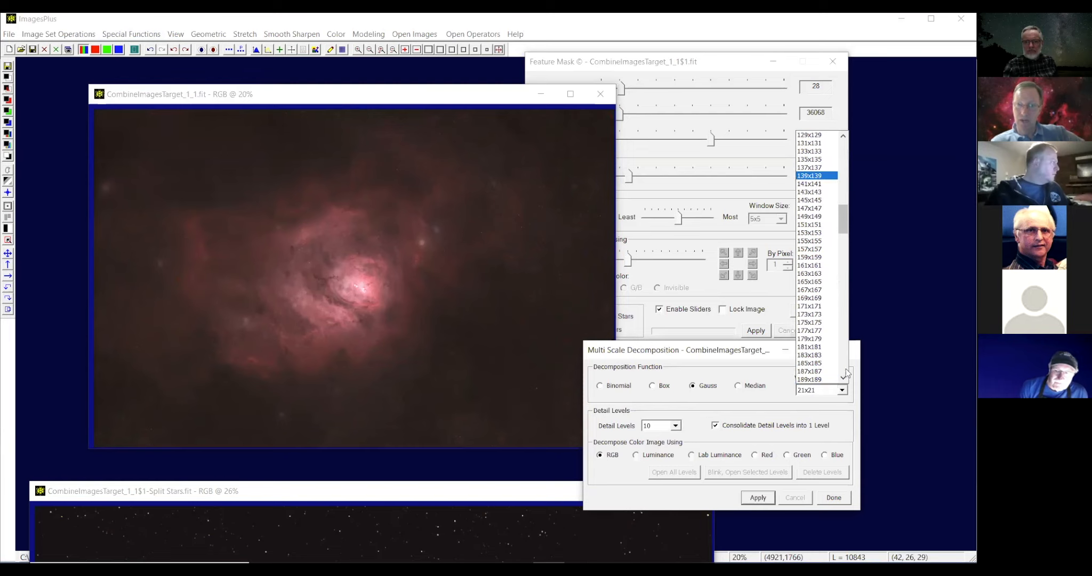
left_click(822, 371)
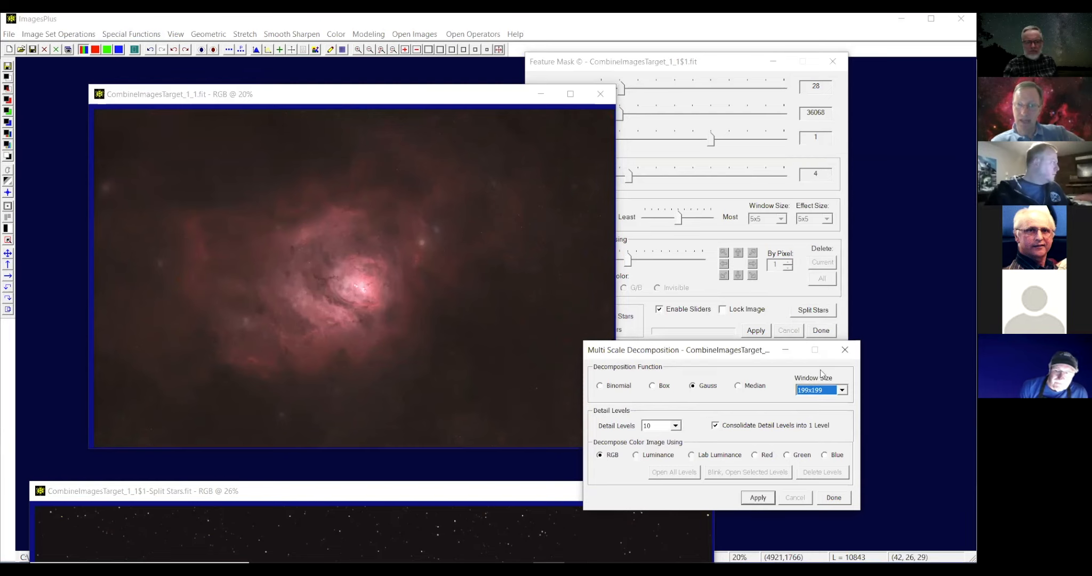
left_click(676, 426)
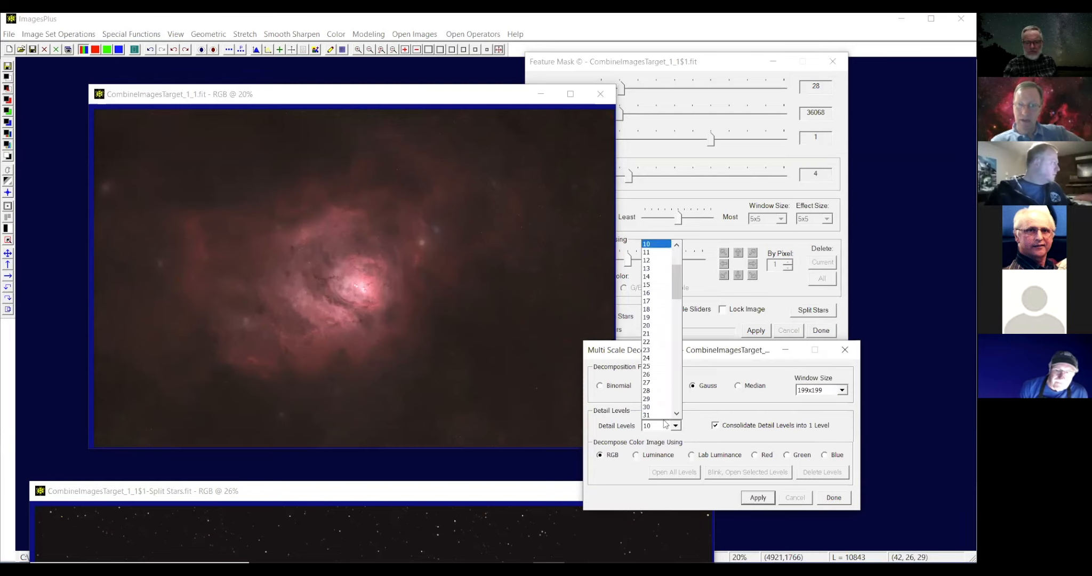
left_click(660, 407)
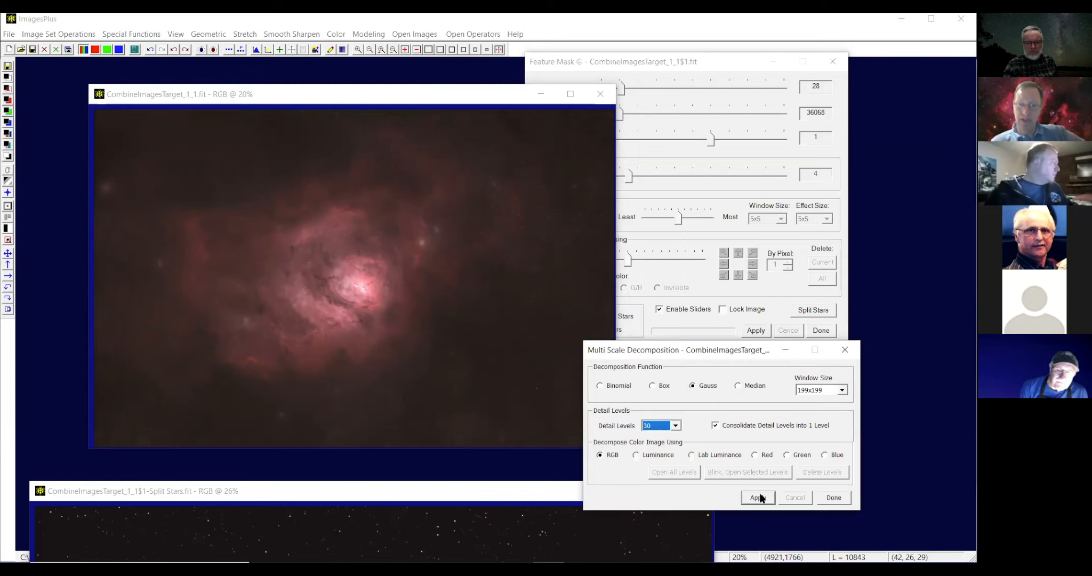
left_click(753, 498)
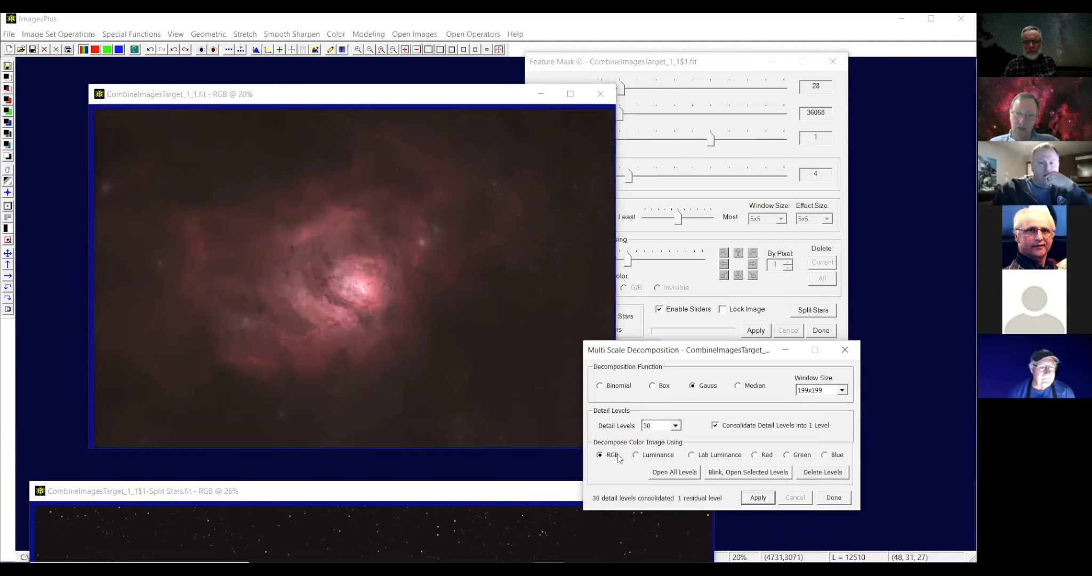
Open all decomposition levels, close the residual image and place the consolidated detail image beside the starless nebula.
left_click(656, 473)
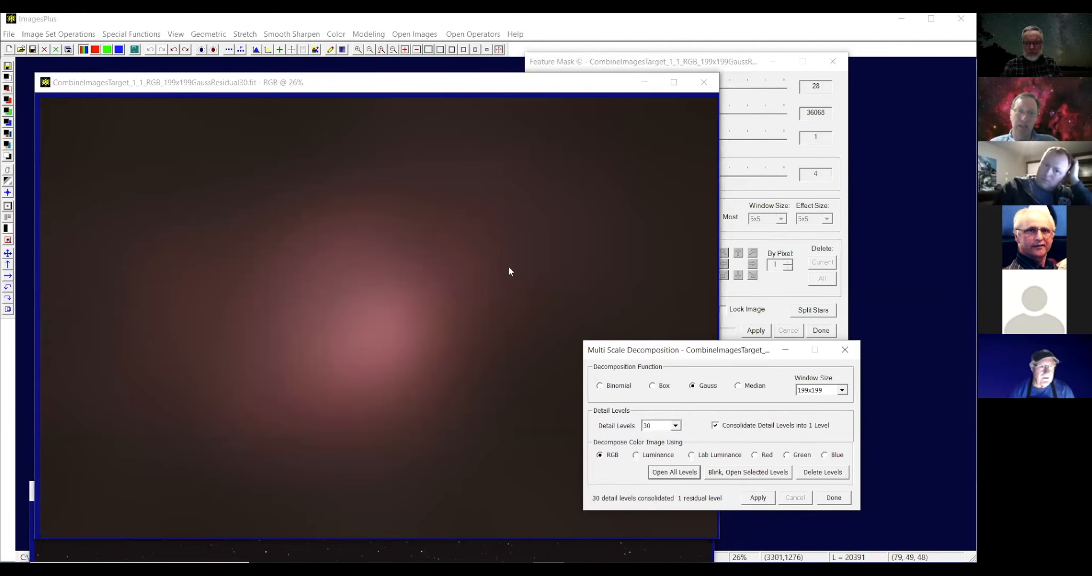
left_click(702, 78)
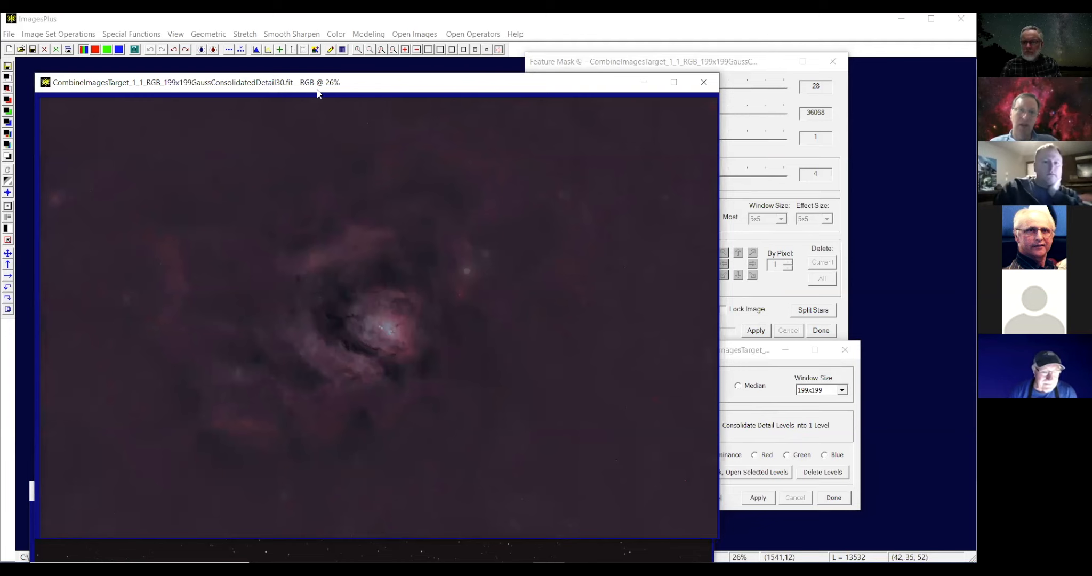
left_click_drag(255, 82, 739, 62)
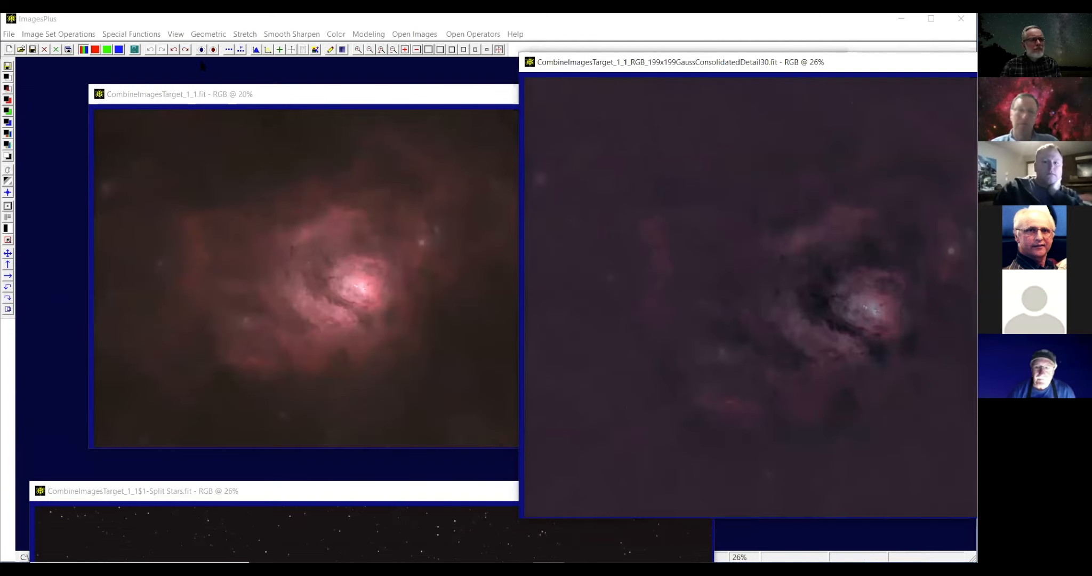
Set up a combination of all open images using Blend Mode, Opacity, and Masks, and cancel its initial processing.
left_click(122, 35)
mouse_move(213, 75)
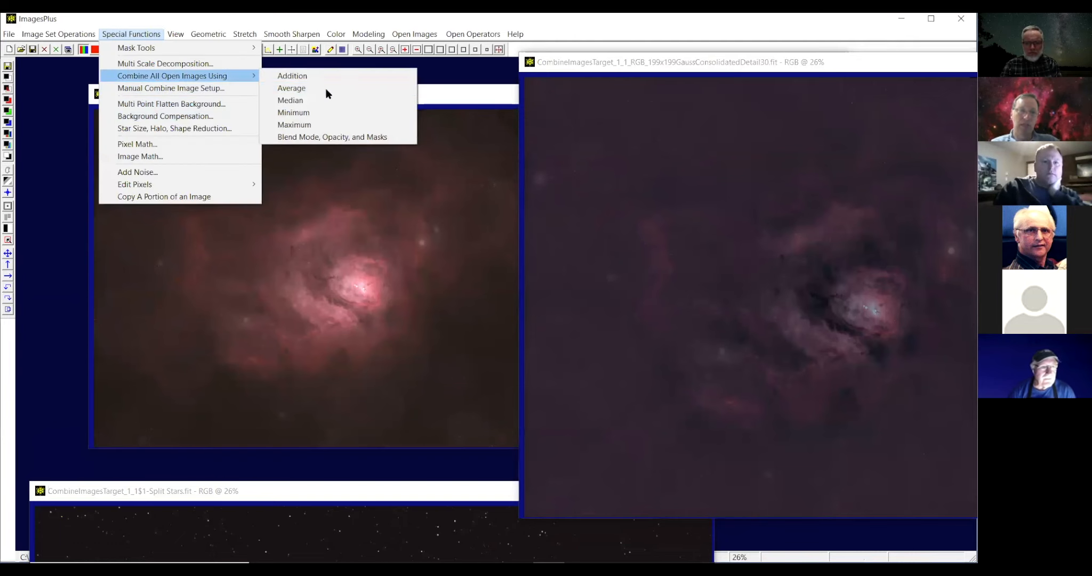
left_click(330, 135)
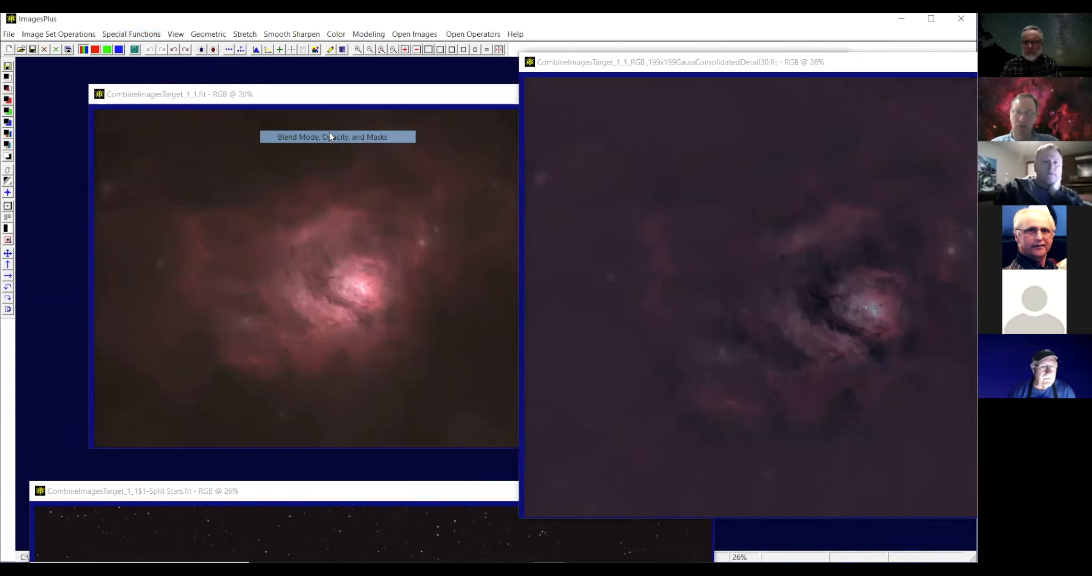
left_click(476, 336)
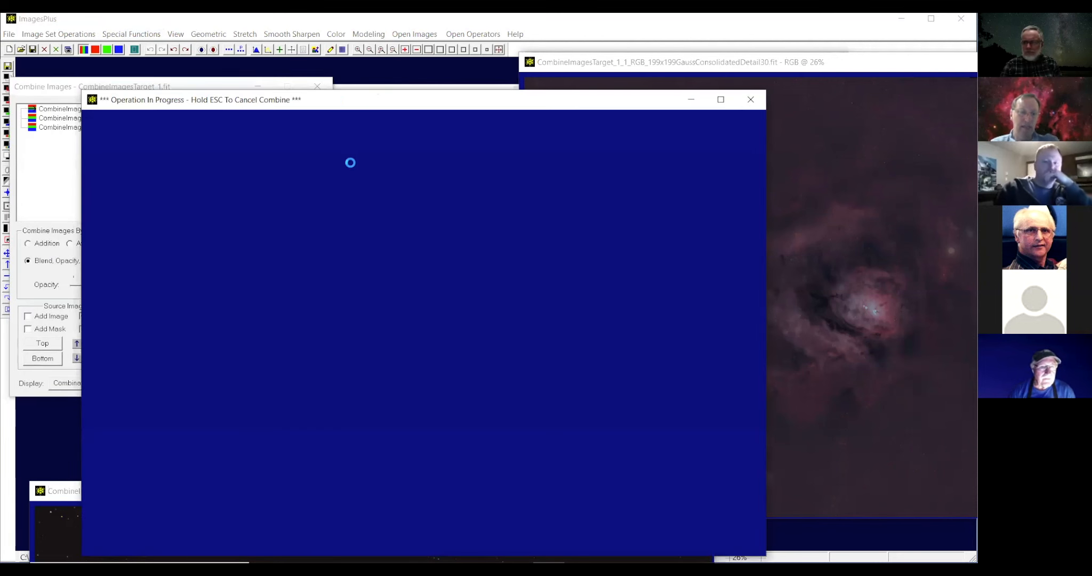
key("Escape")
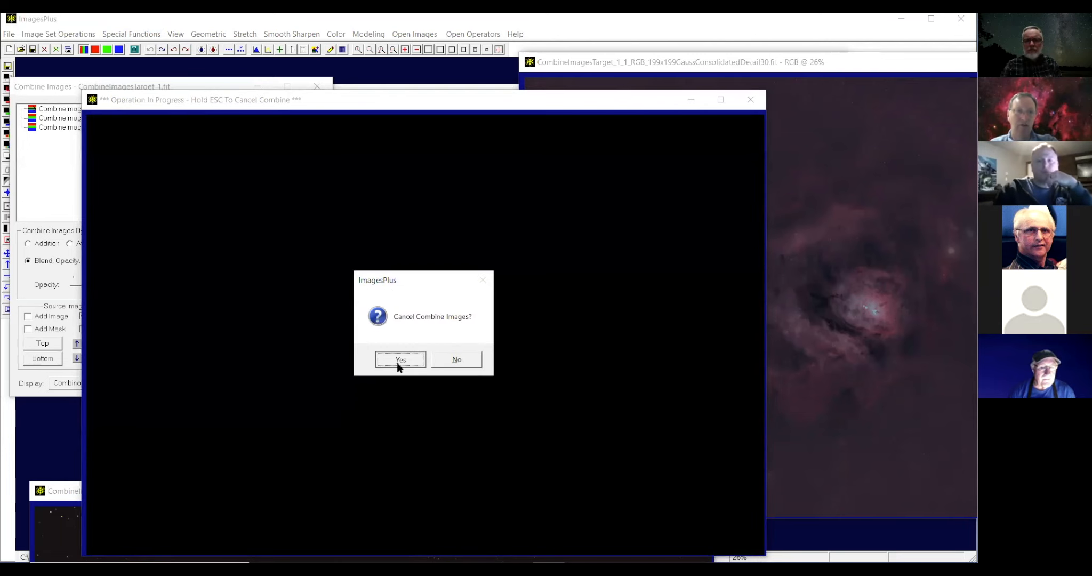
left_click(397, 360)
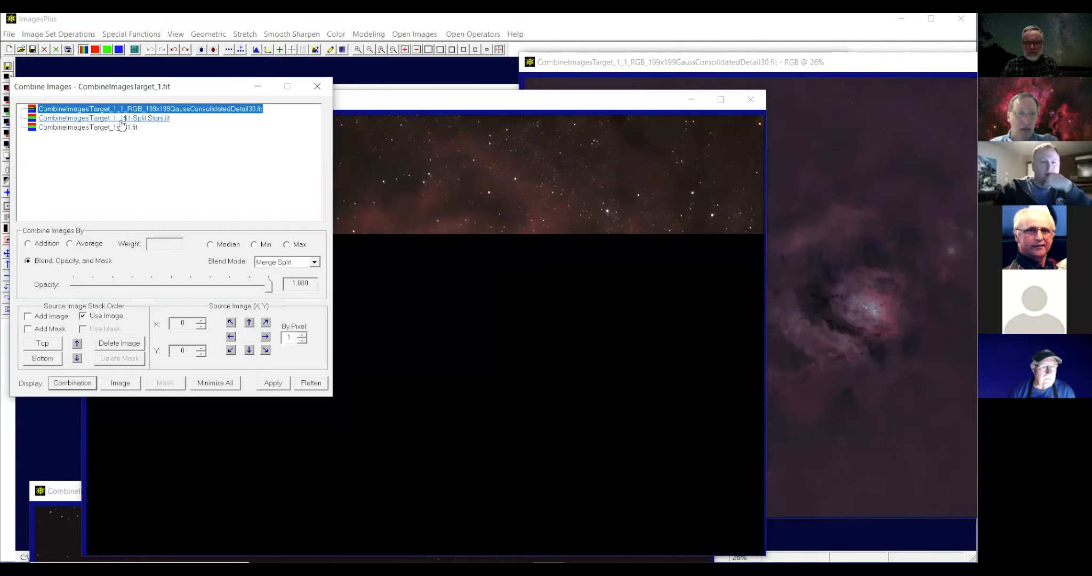
Delete the Split Stars image from the combine stack and apply the combination of the detail and starless images.
left_click(122, 119)
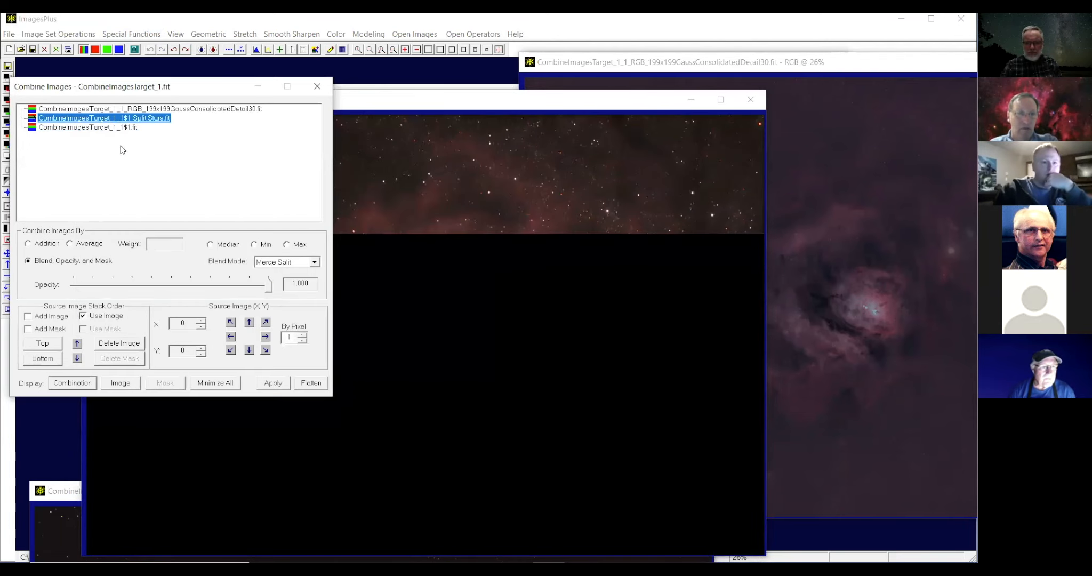
left_click(113, 338)
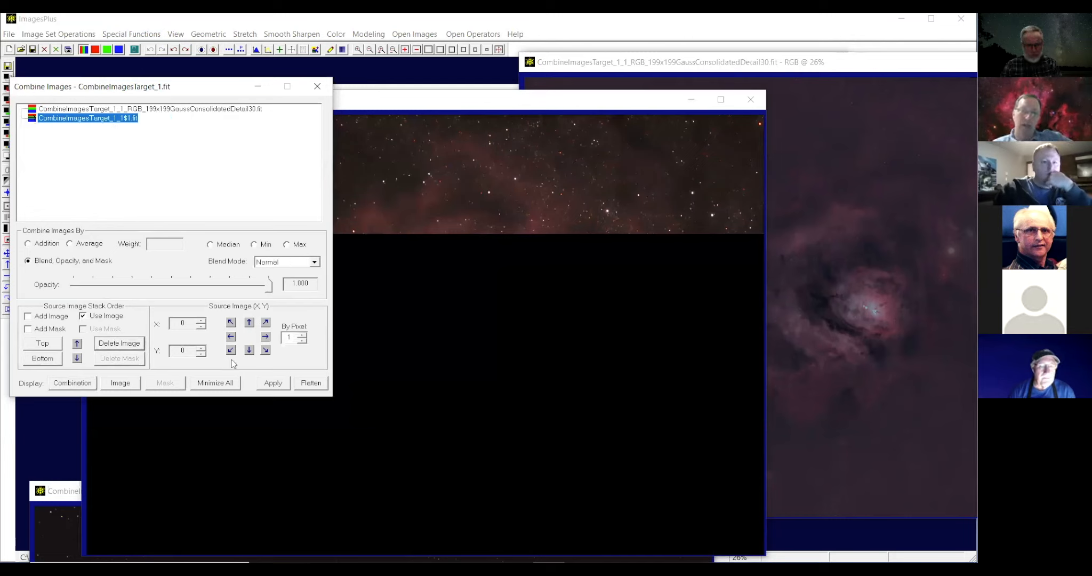
left_click(271, 388)
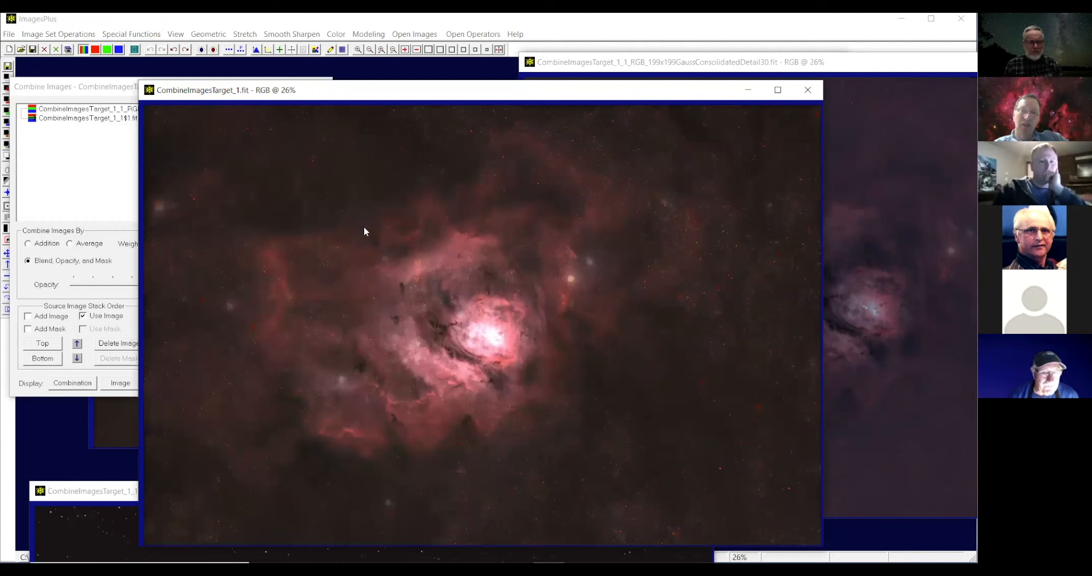
Create a luminance mask from the starless nebula image CombineImagesTarget_1_1.fit.
left_click(131, 33)
mouse_move(176, 48)
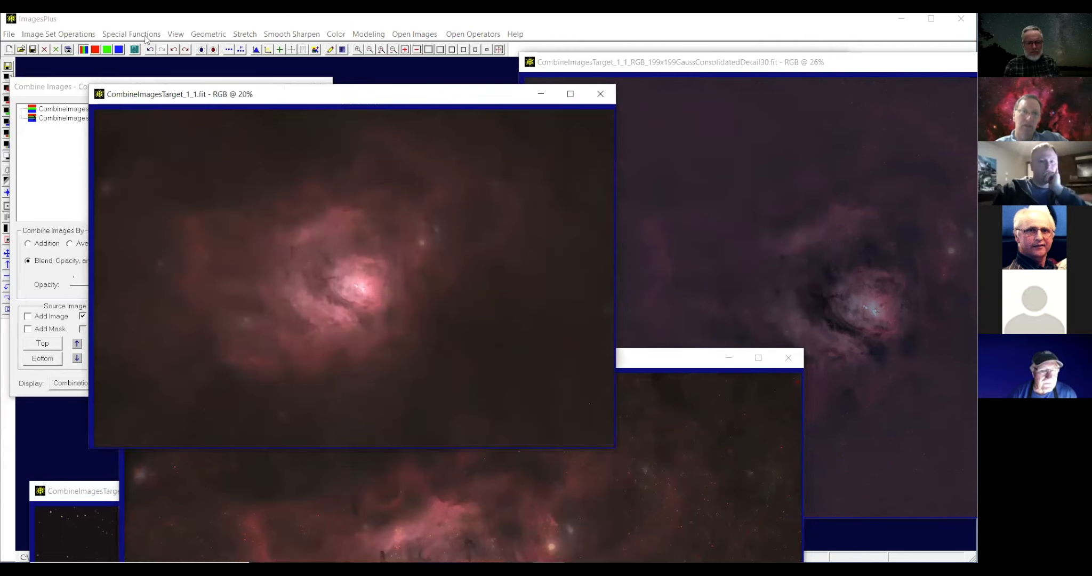
left_click(131, 33)
mouse_move(176, 47)
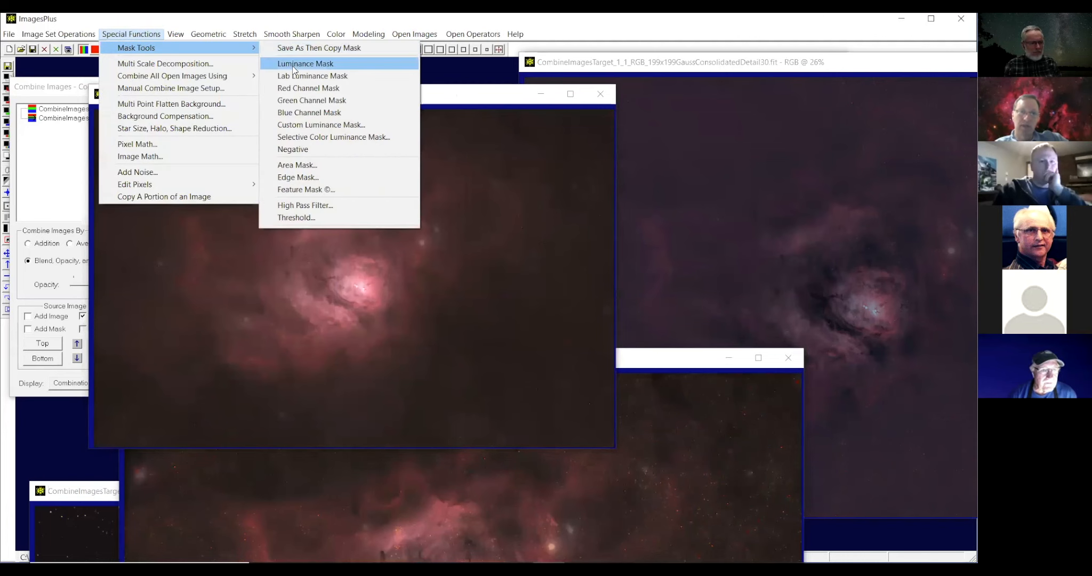
left_click(292, 63)
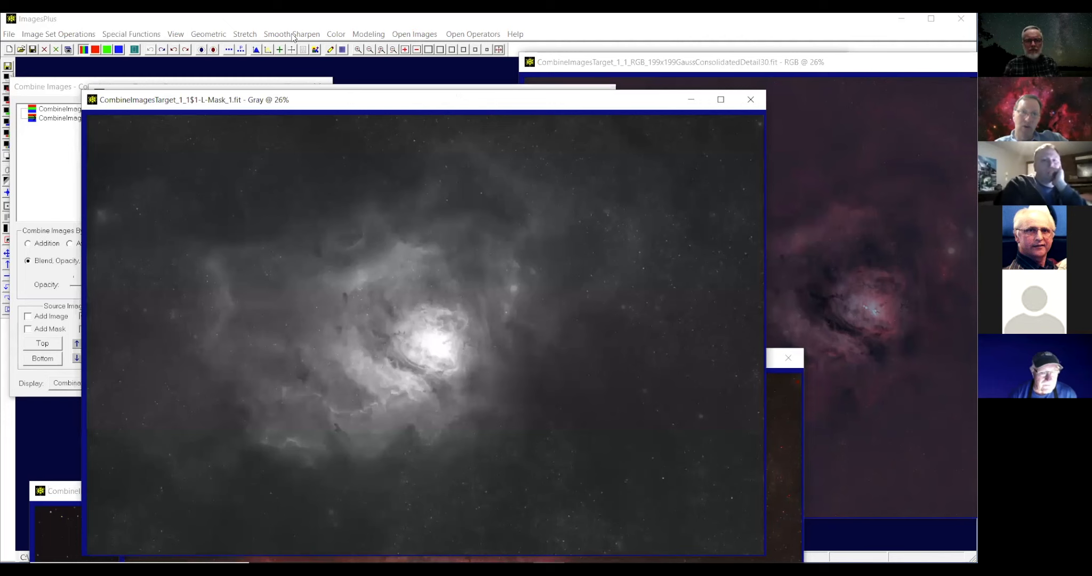
Blur the luminance mask with Gaussian smoothing using a 291x291 window.
left_click(291, 37)
left_click(310, 48)
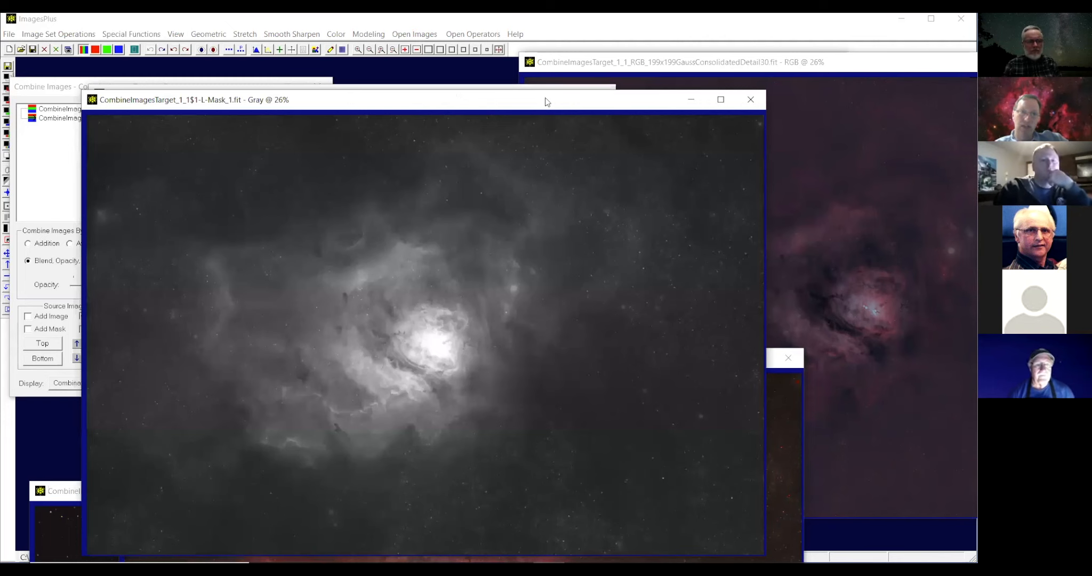
left_click(737, 166)
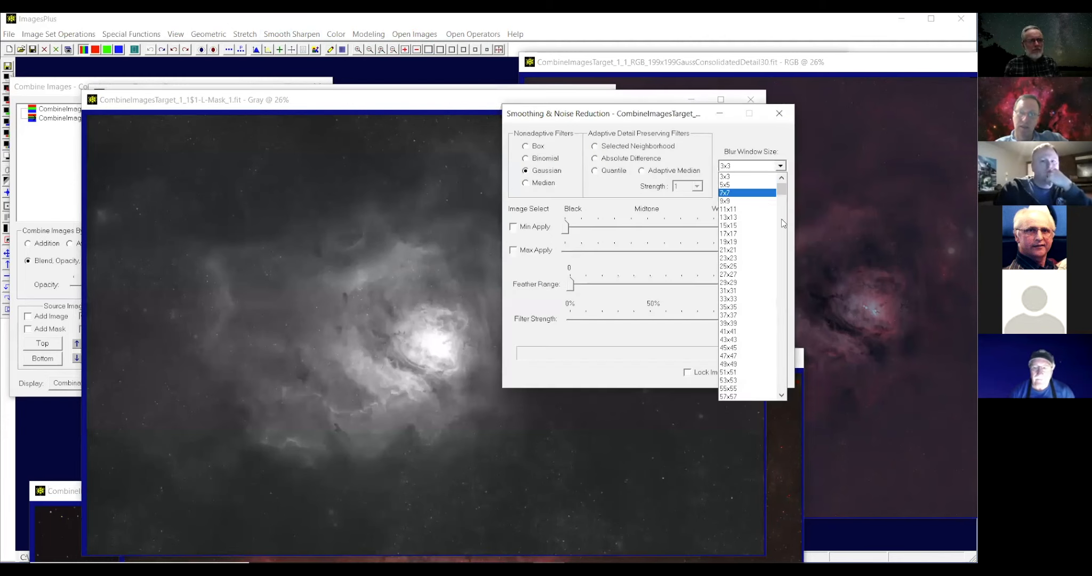
left_click(783, 247)
left_click(781, 249)
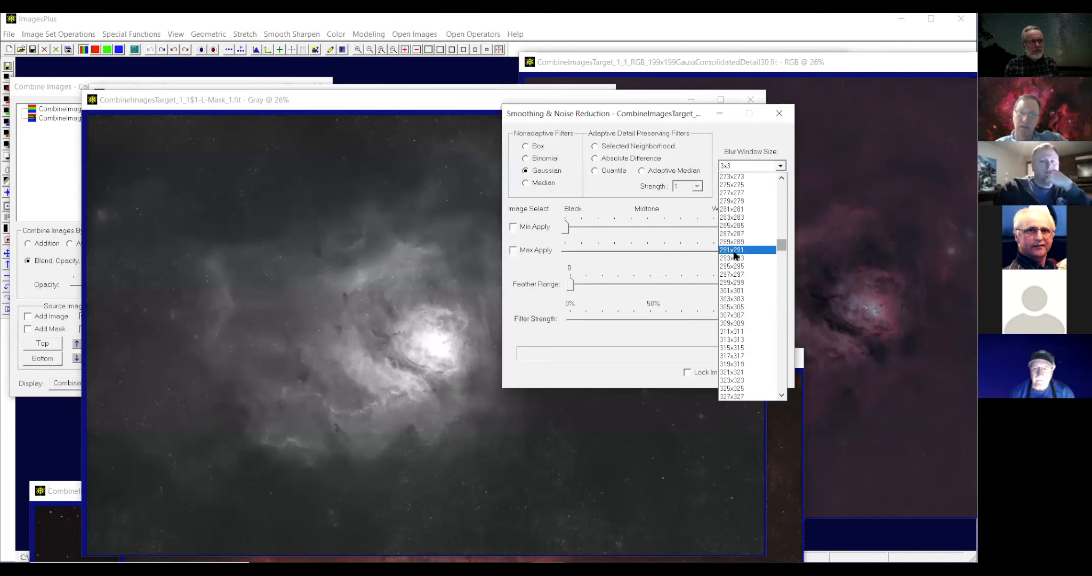
left_click(732, 256)
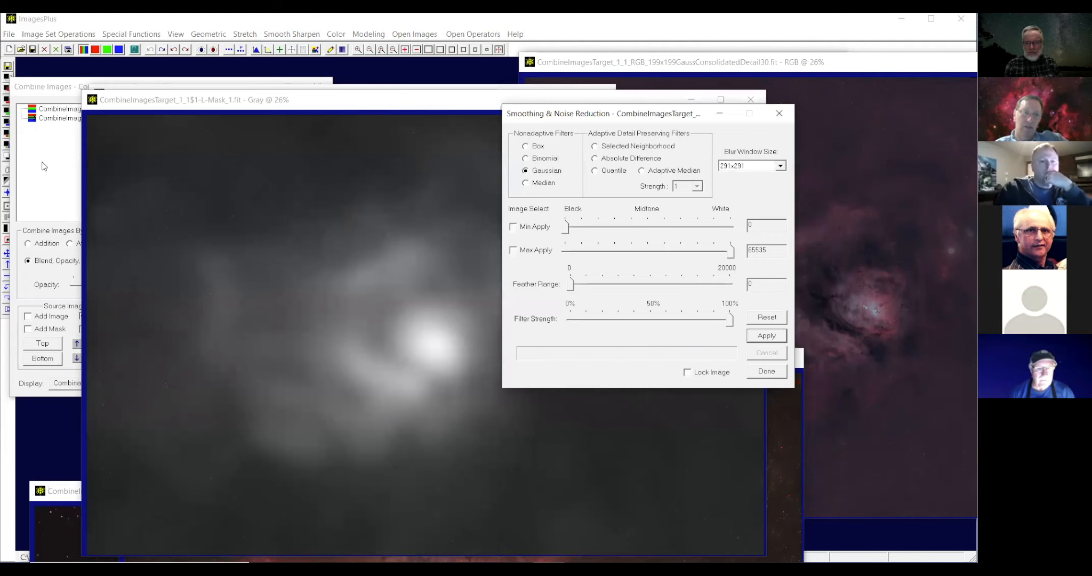
Add the blurred luminance mask to the consolidated detail layer and move the combined image down to expose the mask.
left_click(27, 317)
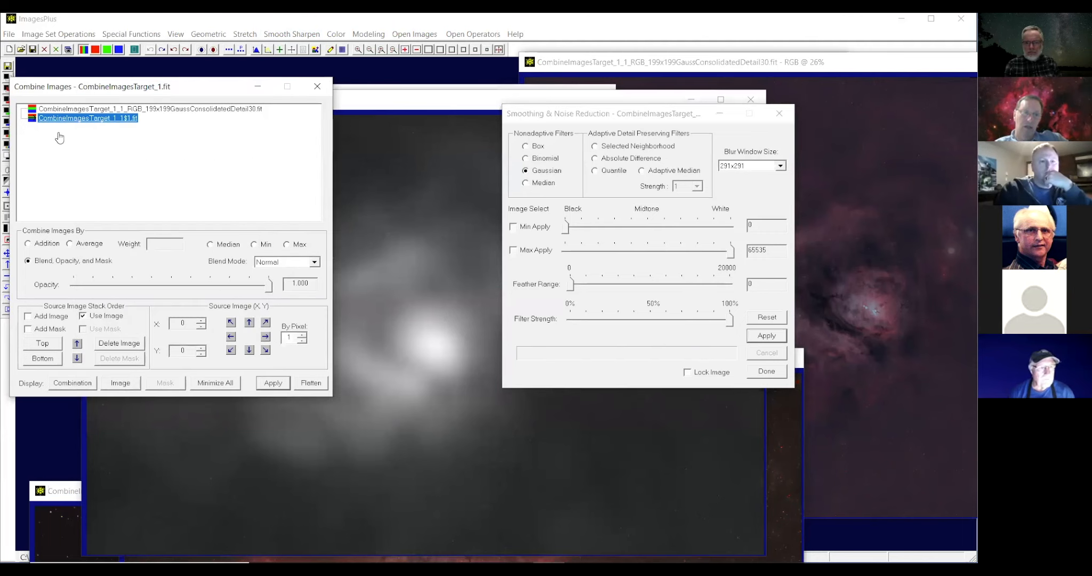
left_click(80, 108)
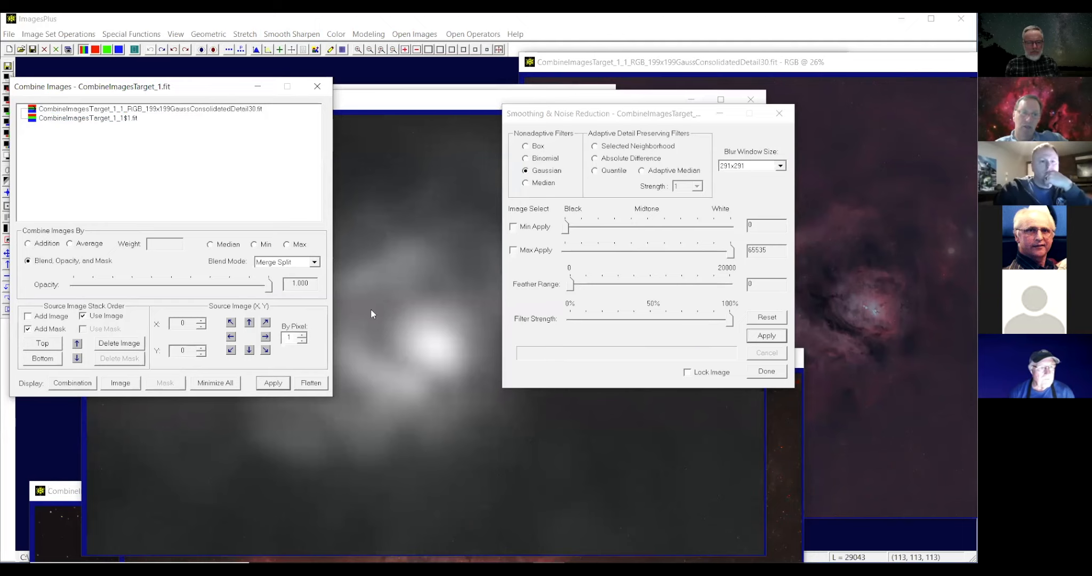
left_click(361, 179)
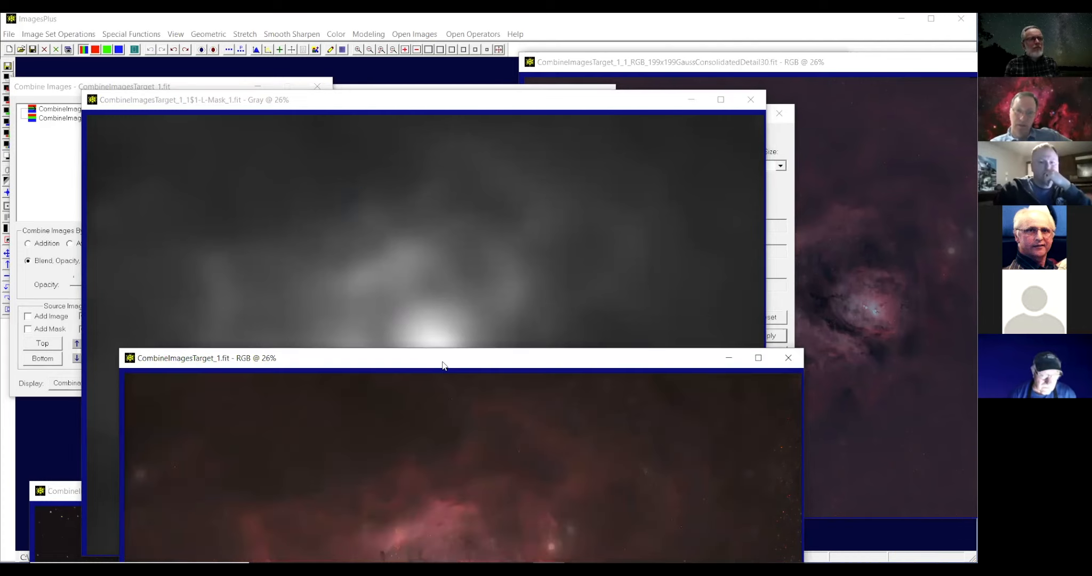
left_click_drag(442, 365, 490, 430)
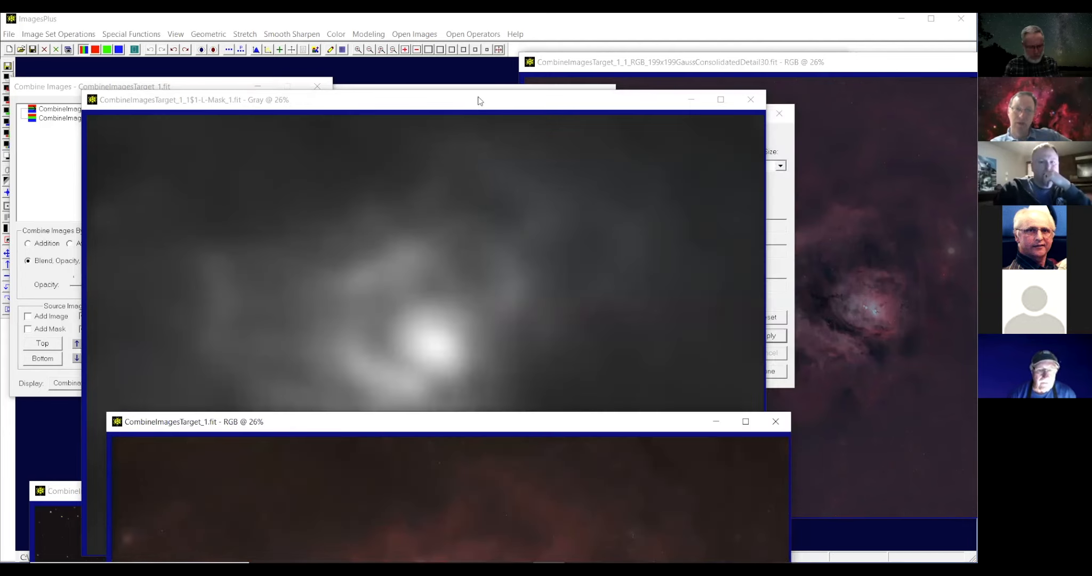
Lower the white end of the blurred luminance mask's tone curve with Micro Curves and pull down the curve's upper control point.
left_click(446, 338)
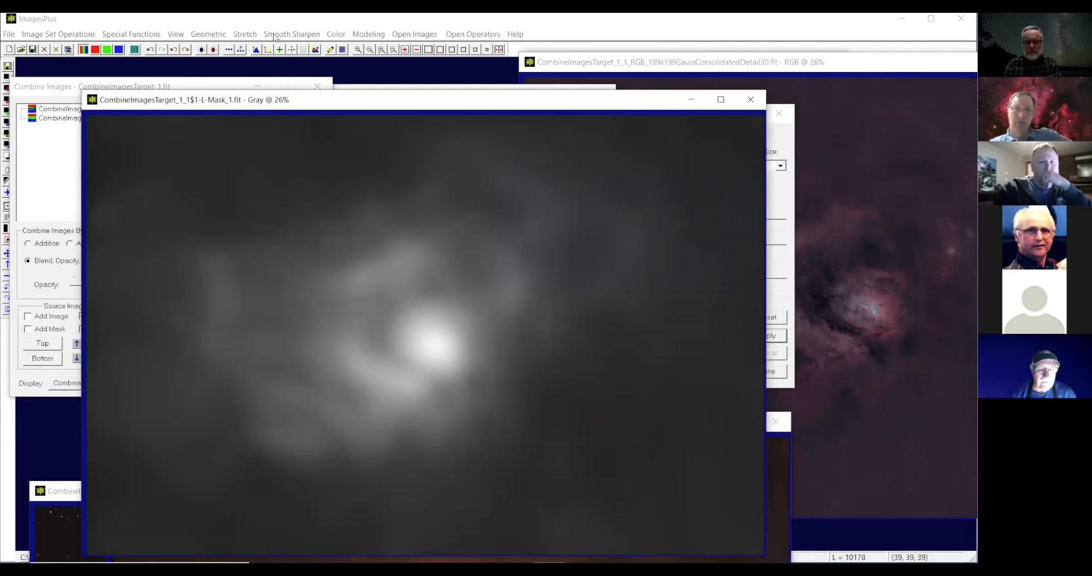
left_click(292, 34)
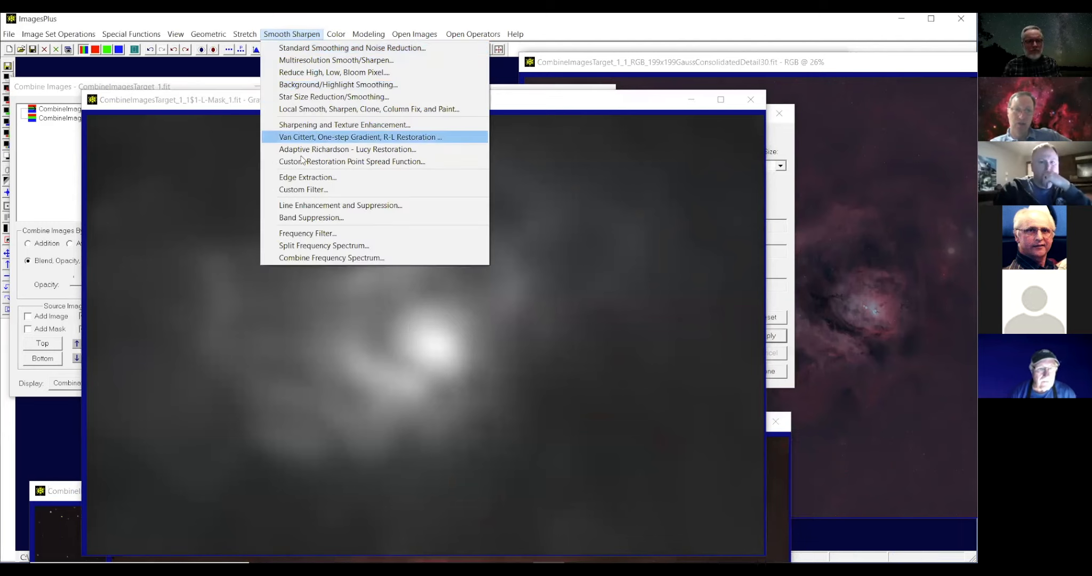
mouse_move(245, 34)
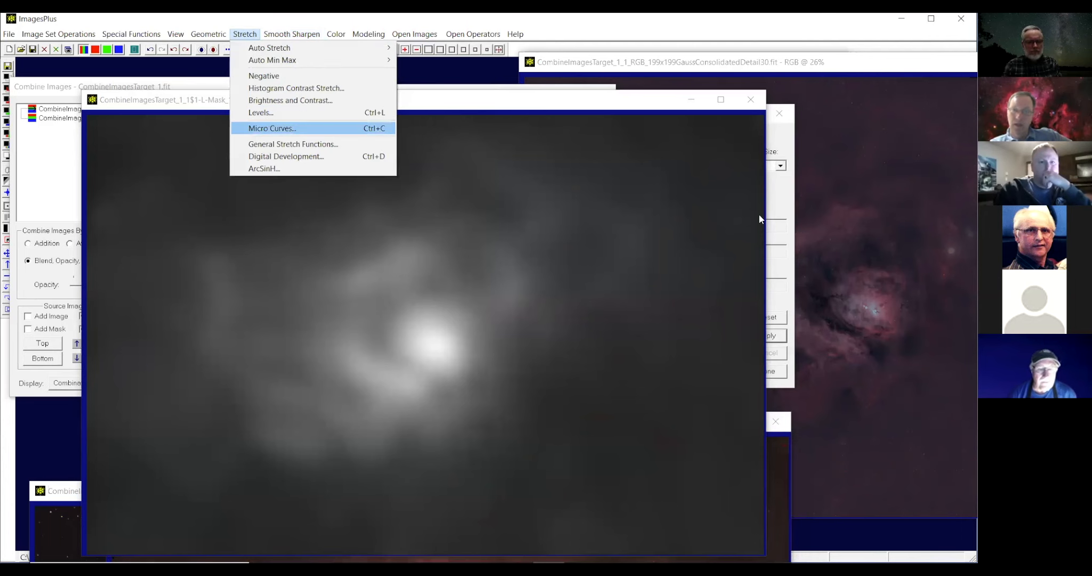
left_click(268, 127)
left_click(761, 140)
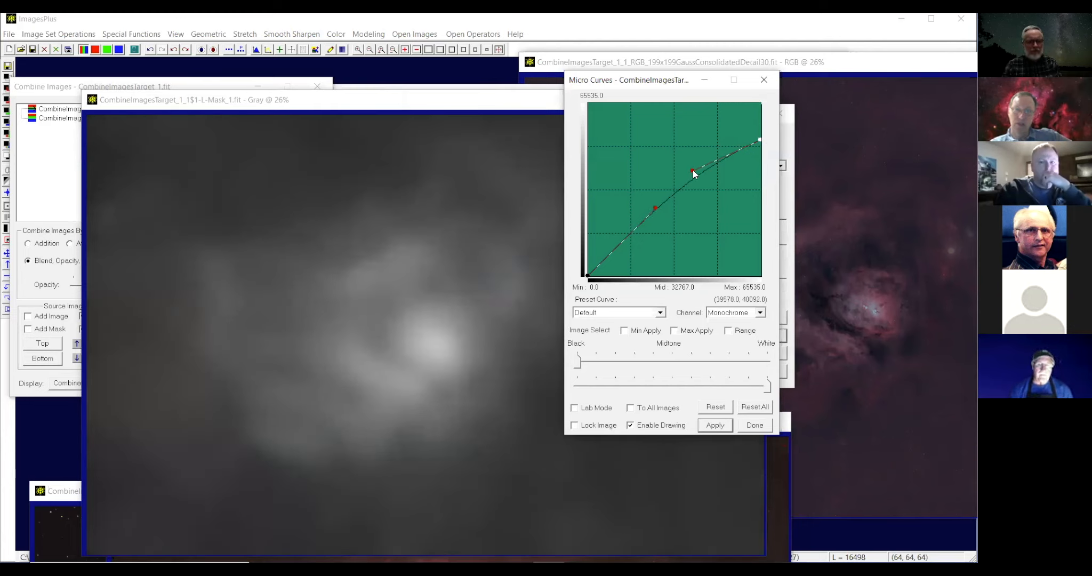
left_click_drag(694, 171, 714, 195)
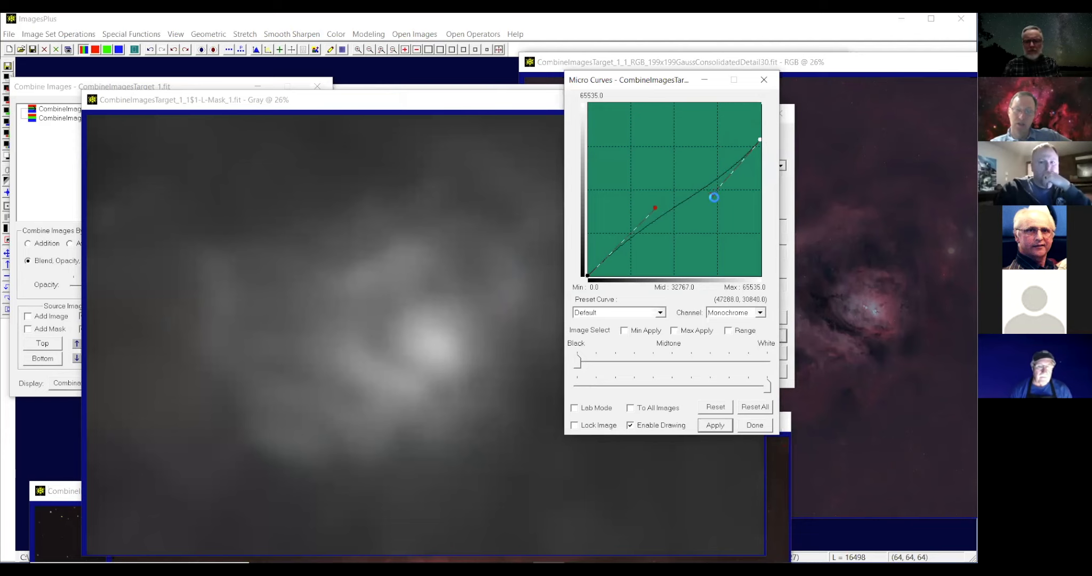
Raise the Micro Curves minimum to 28639, deepen the upper bend of the mask's curve and lower its white end further.
left_click_drag(580, 365, 660, 369)
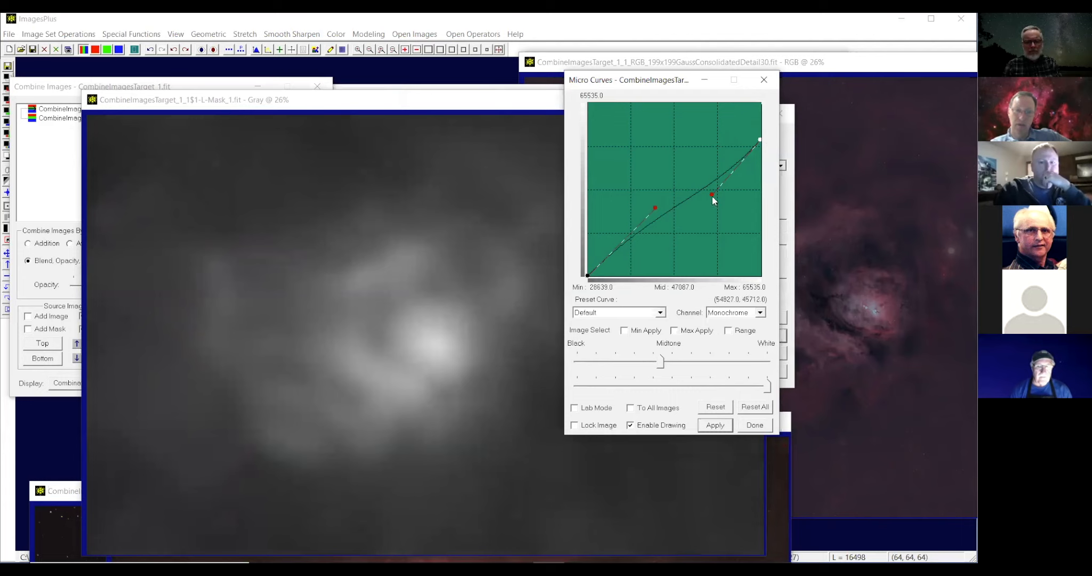
left_click_drag(712, 195, 734, 220)
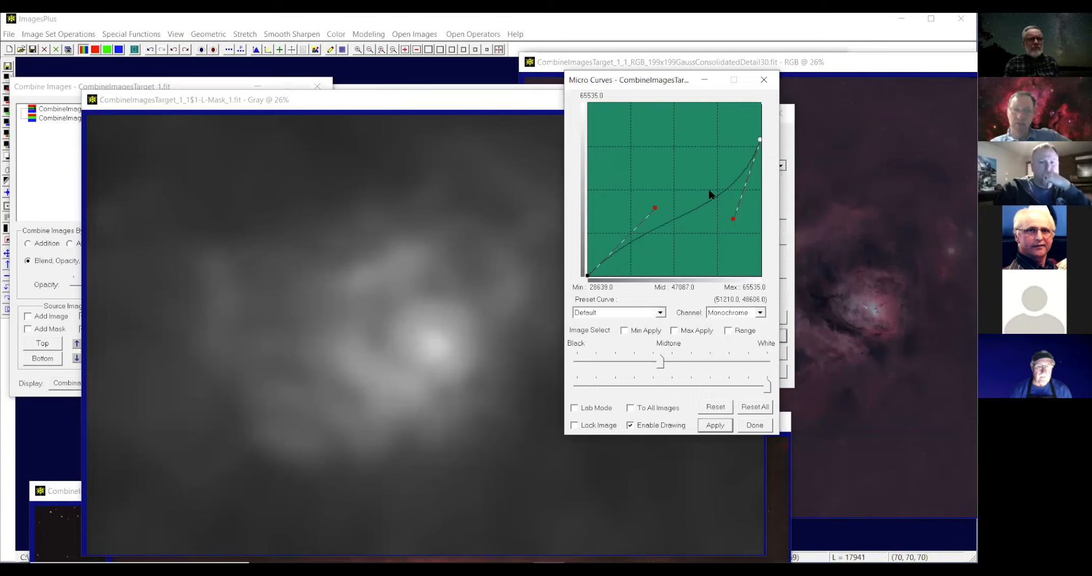
left_click(761, 165)
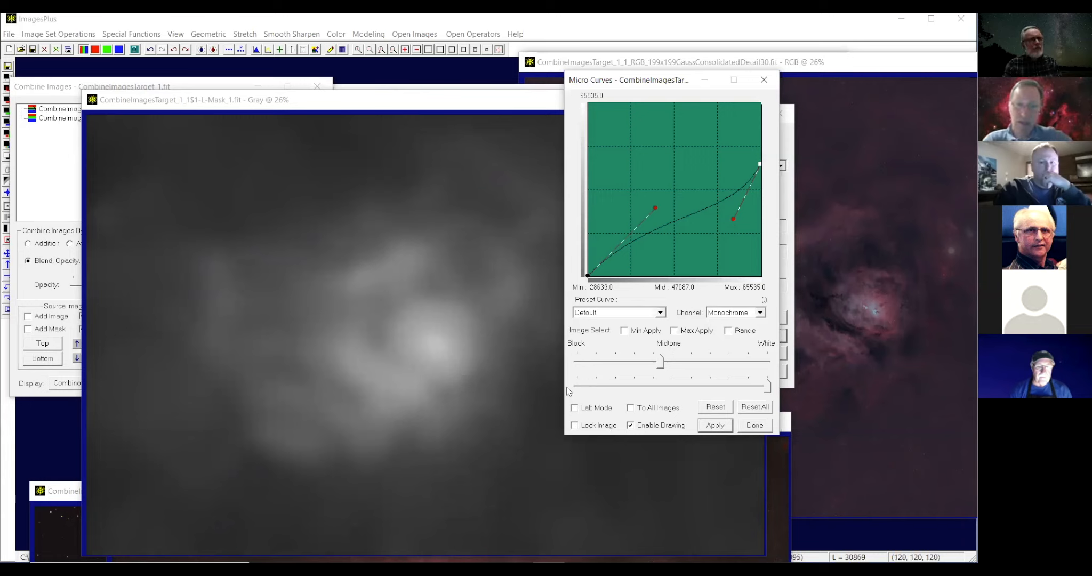
left_click(755, 425)
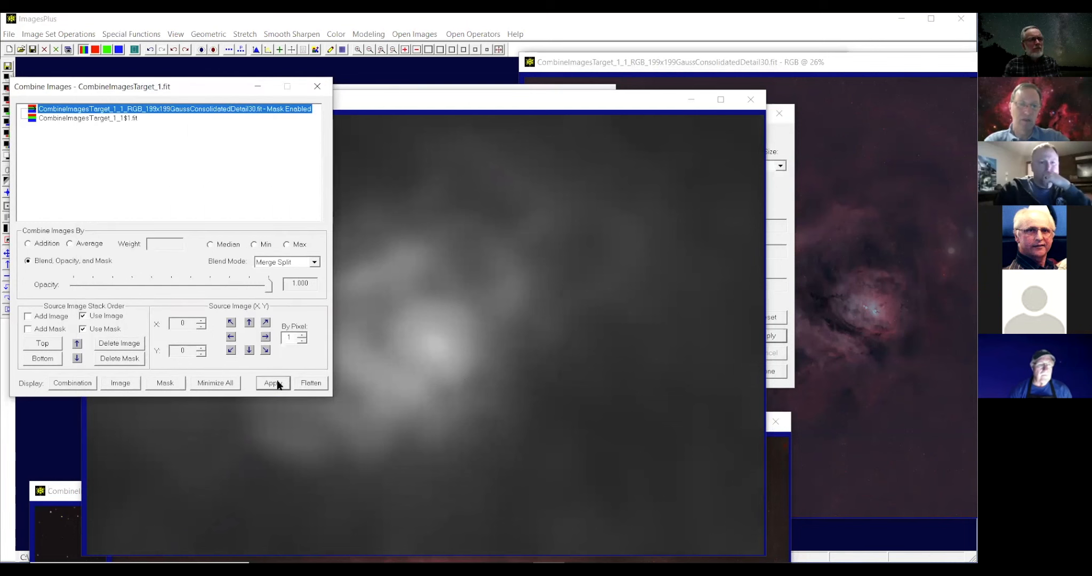
Apply the masked combination, bring the combined image into view and try a reduced opacity for the consolidated detail layer.
left_click(273, 382)
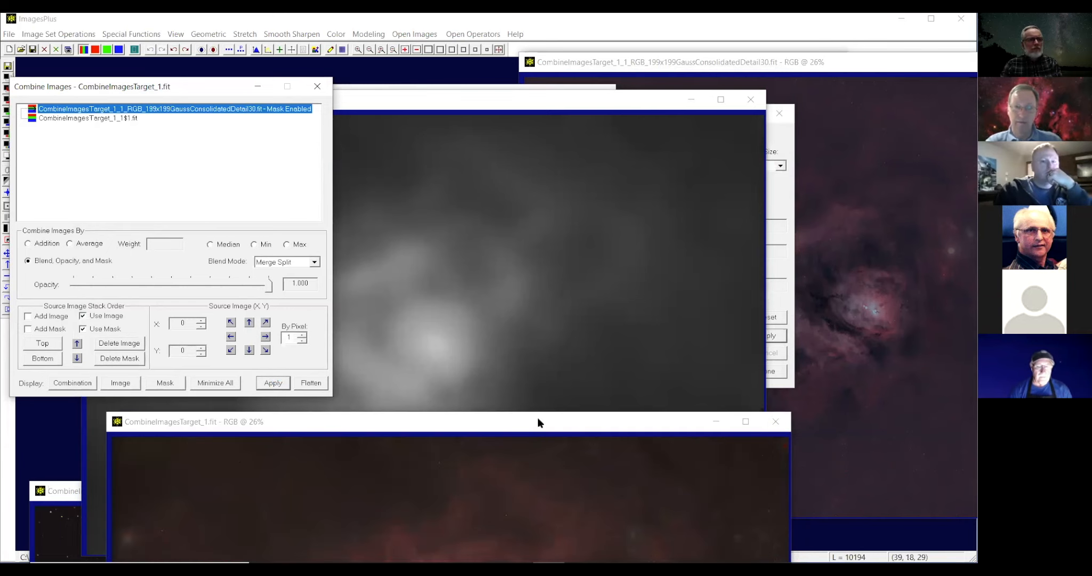
left_click_drag(538, 421, 579, 74)
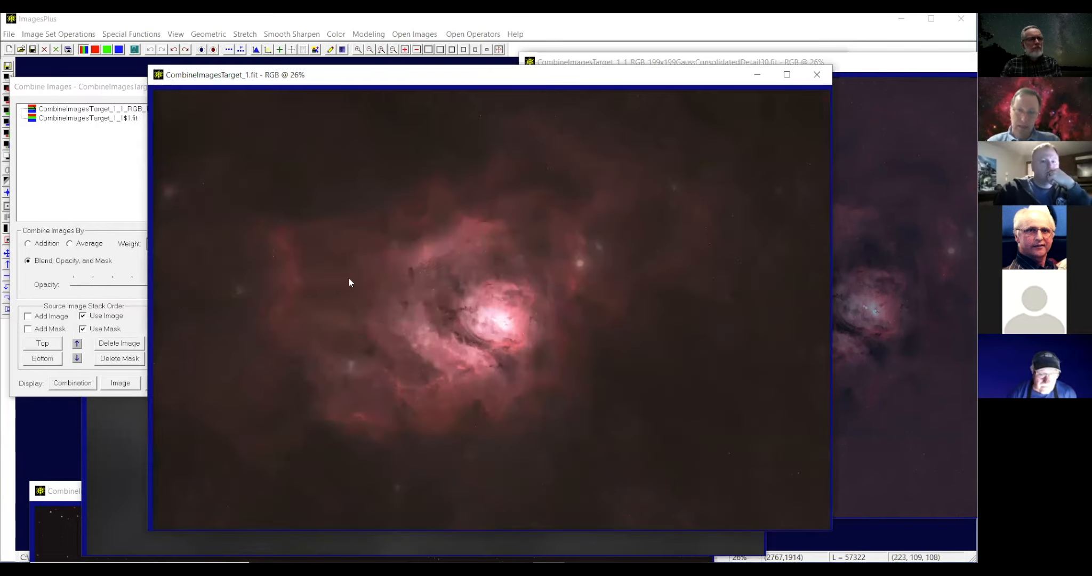
left_click(111, 163)
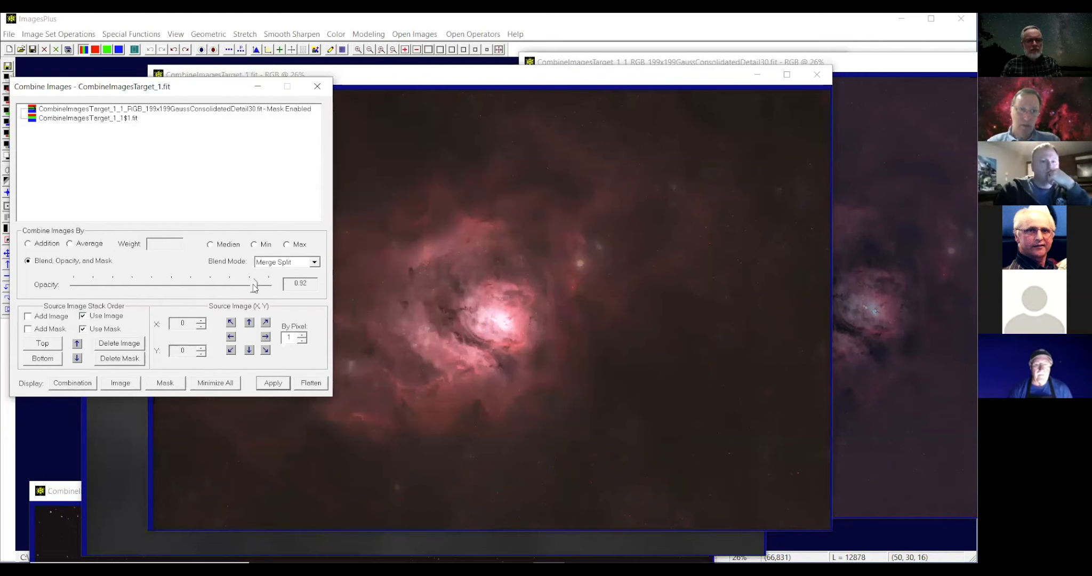
left_click_drag(251, 283, 234, 283)
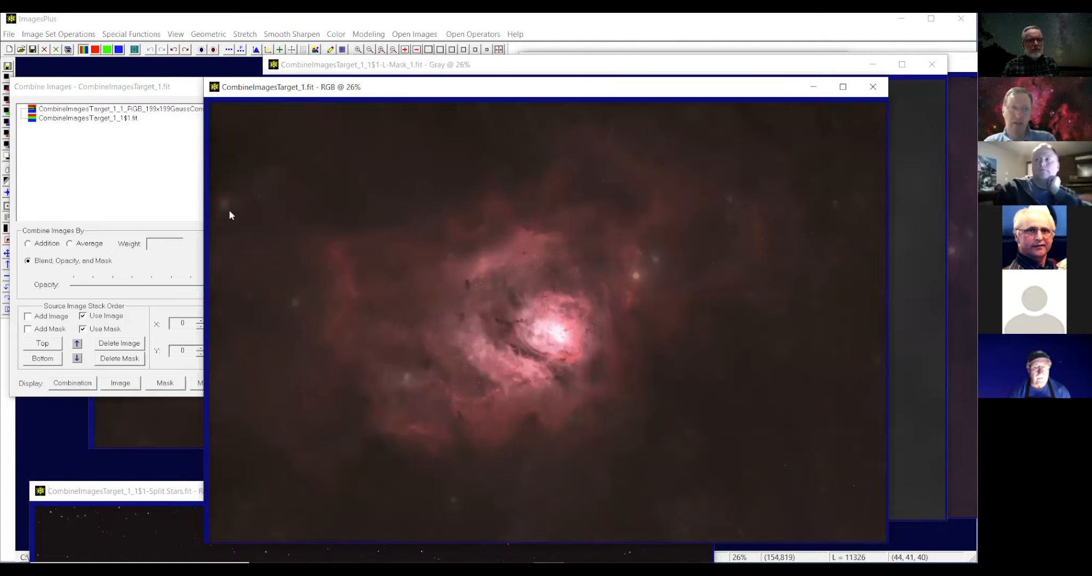
Flatten the combination with the detail layer at 1.00 opacity and close the luminance mask image.
left_click(136, 167)
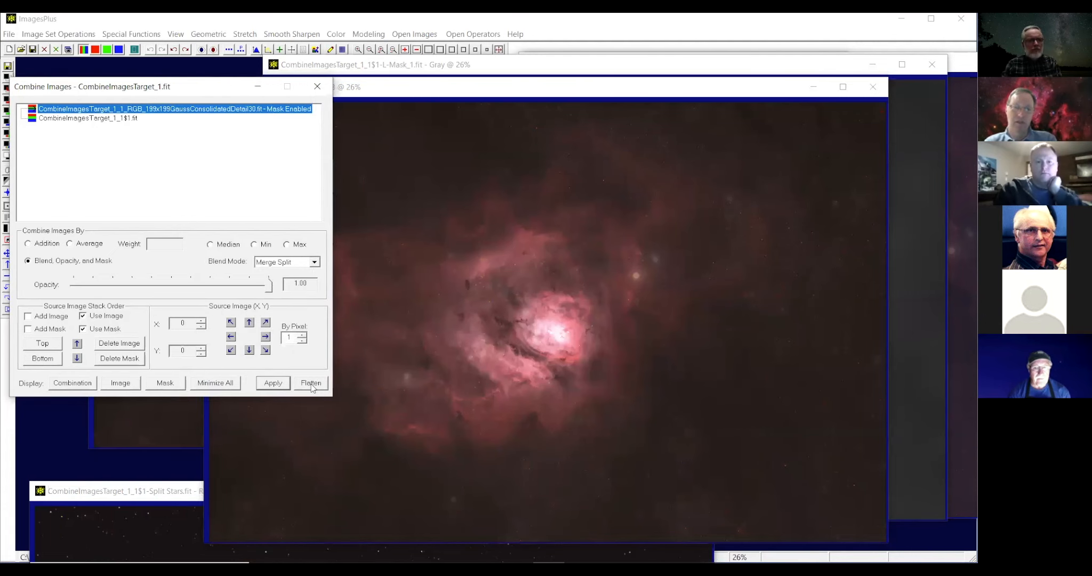
left_click(311, 384)
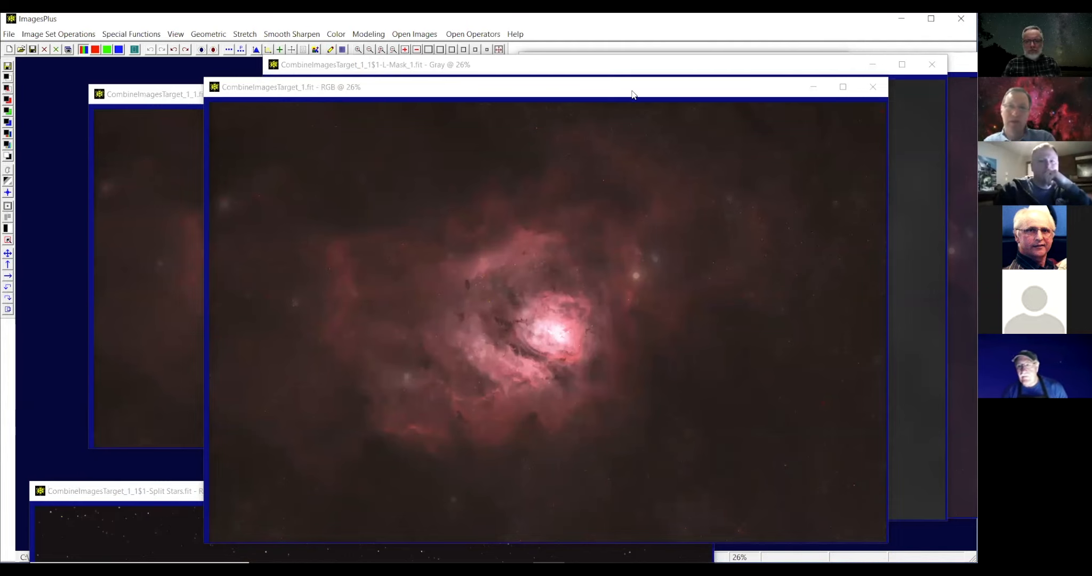
left_click_drag(631, 95, 469, 232)
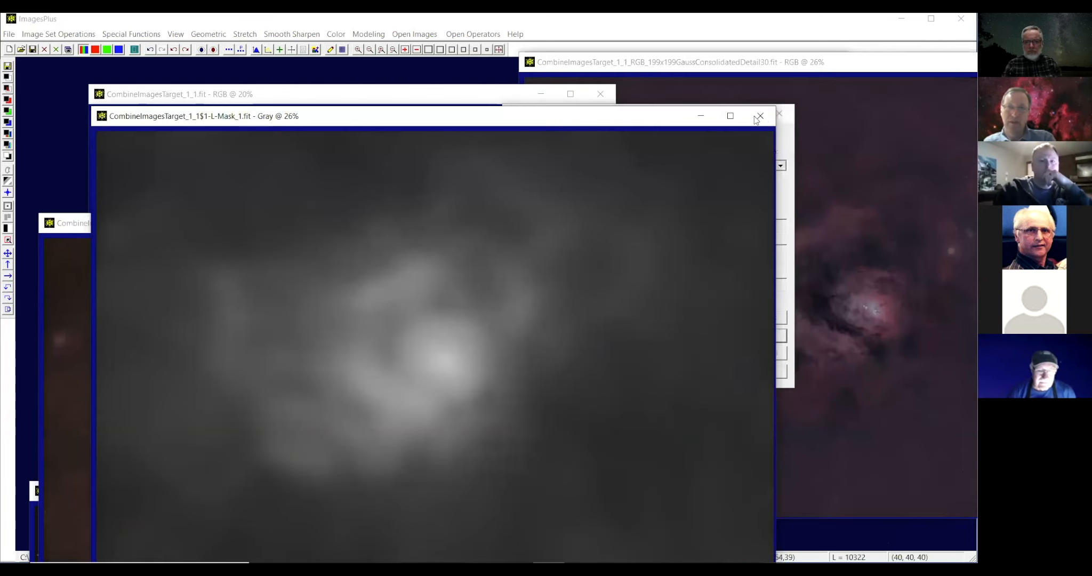
left_click(758, 117)
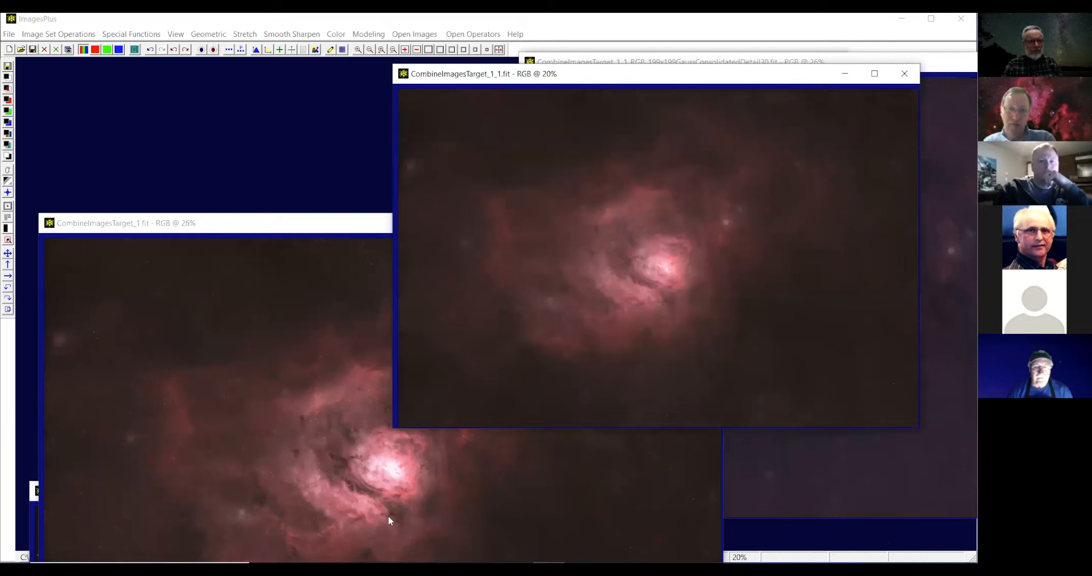
Set up a new combination of all open images using Blend Mode, Opacity, and Masks, and cancel its initial calculation.
left_click(118, 35)
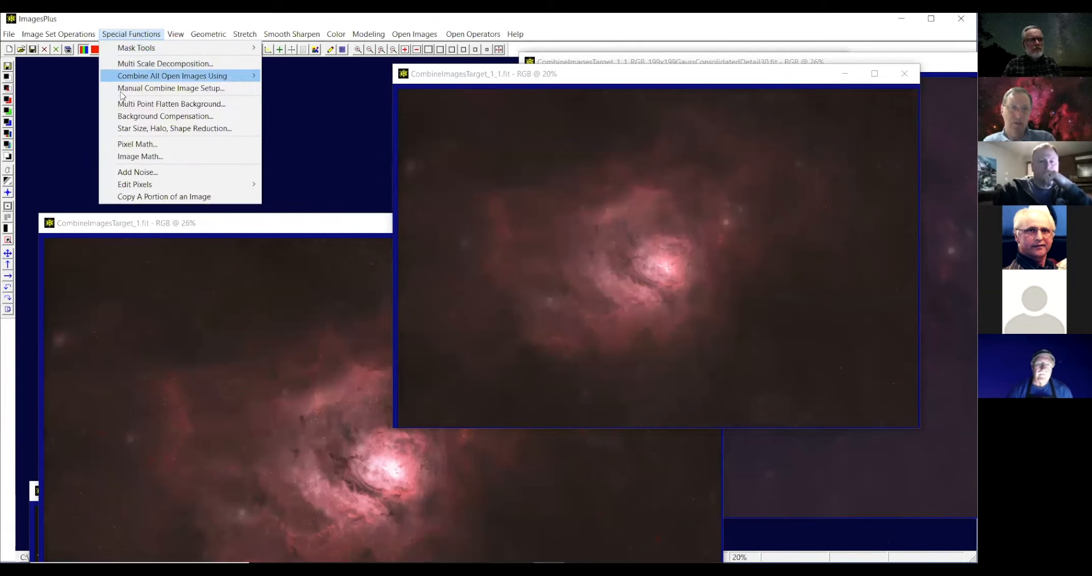
mouse_move(259, 77)
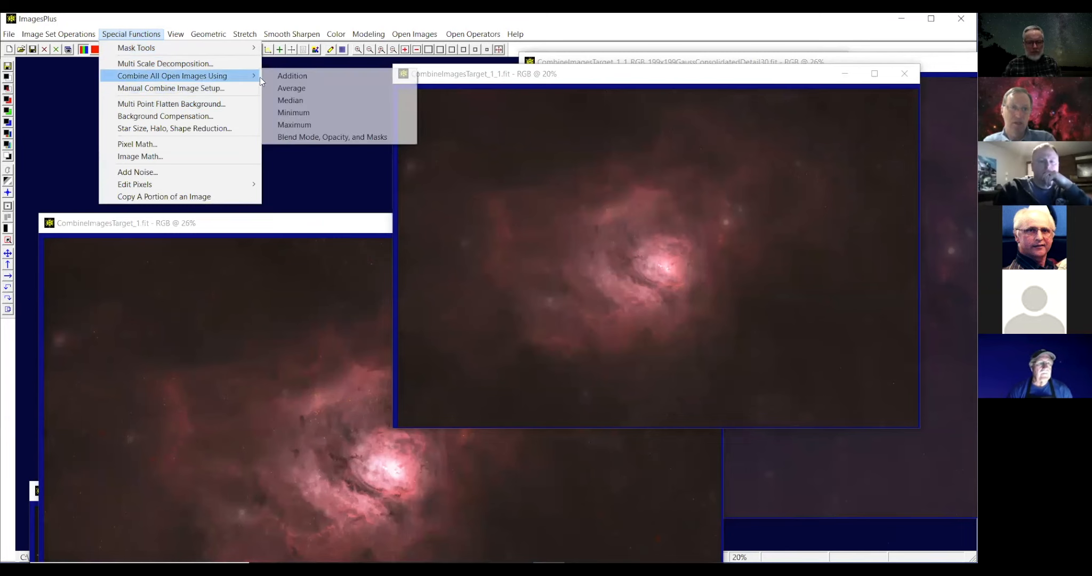
left_click(281, 137)
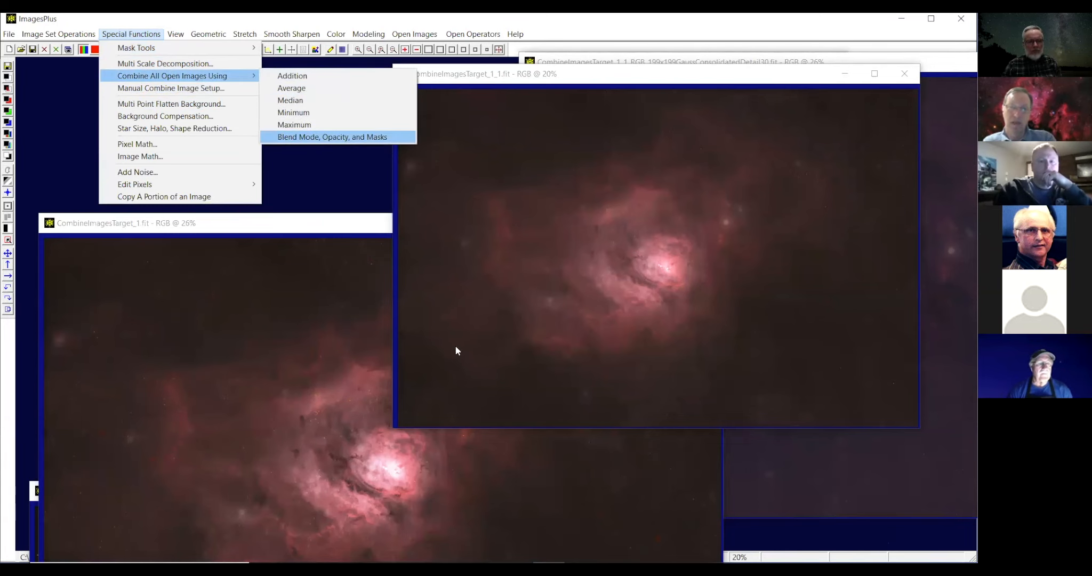
left_click(473, 339)
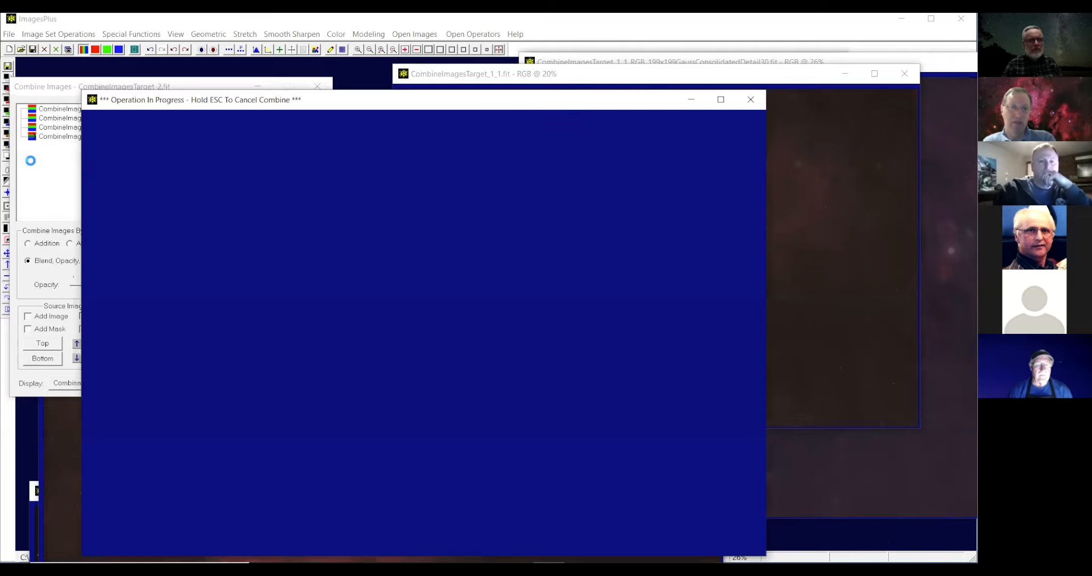
key("Escape")
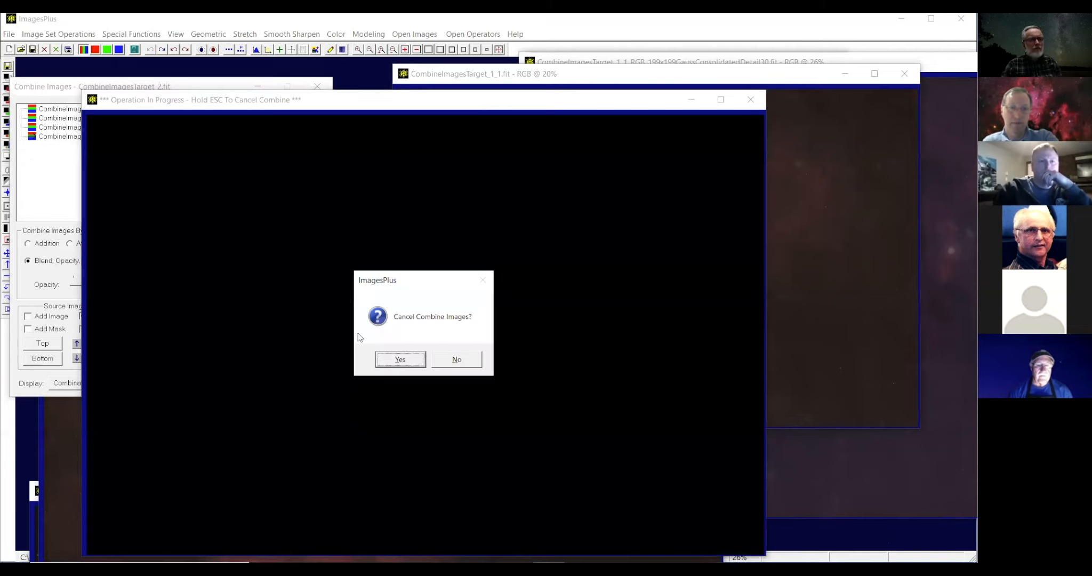
left_click(377, 361)
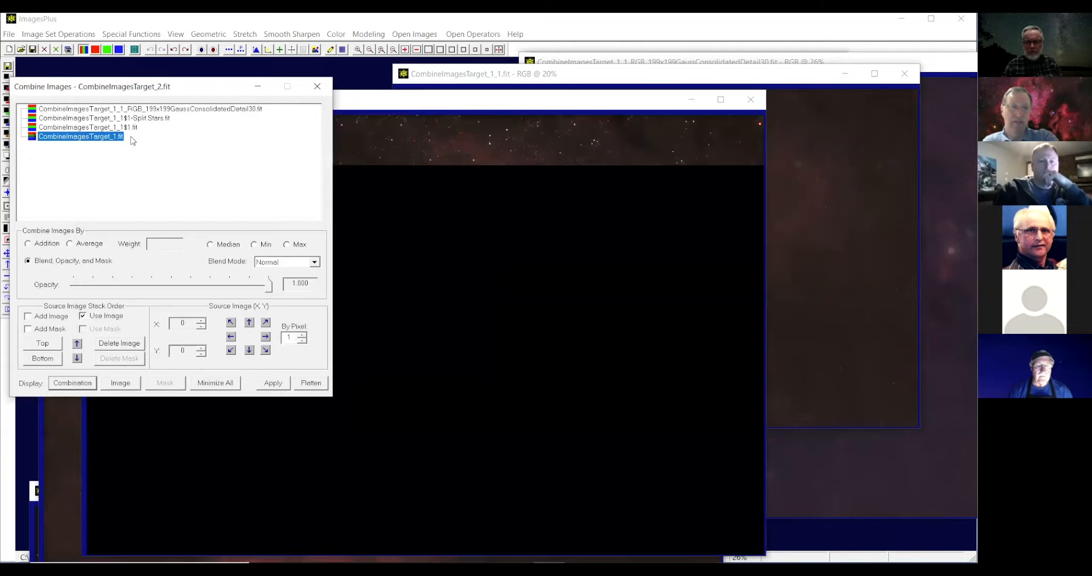
Delete the consolidated detail and Split Stars images from the new combine stack.
left_click(157, 110)
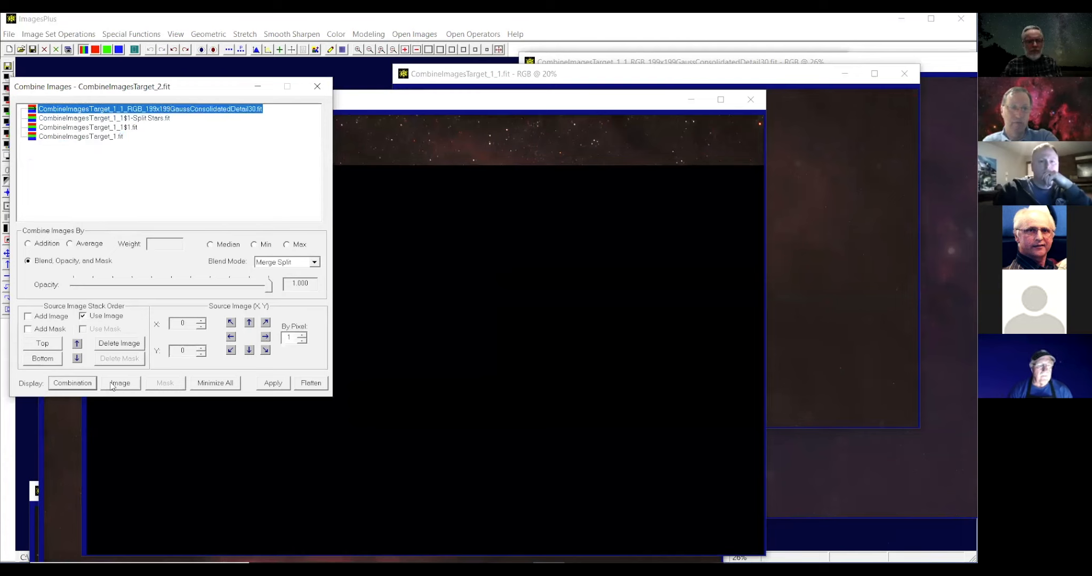
left_click(126, 344)
left_click(126, 345)
left_click(100, 109)
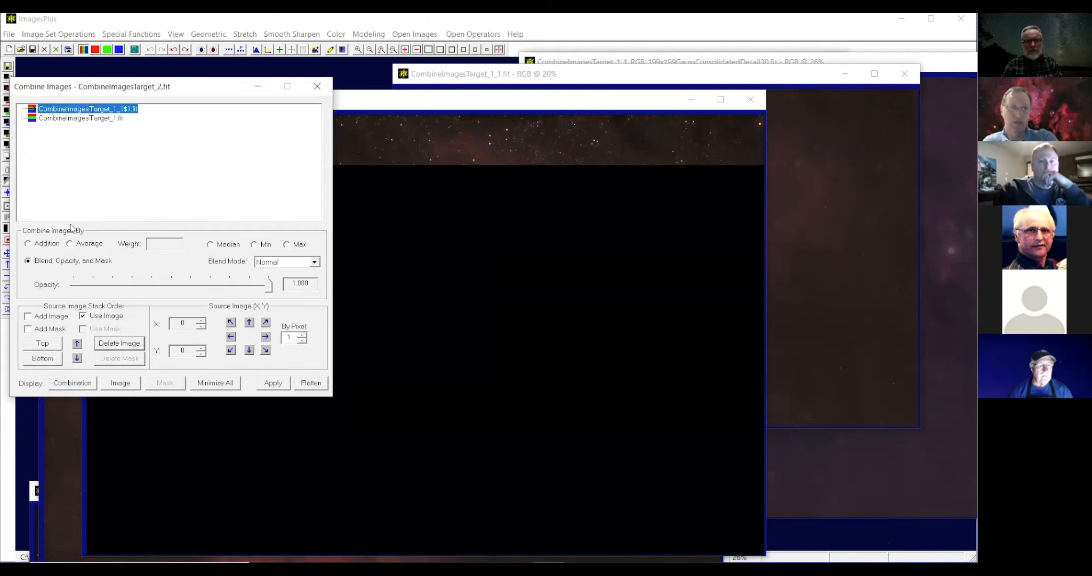
Display both remaining source images and create a luminance mask from CombineImagesTarget_1.fit.
left_click(114, 380)
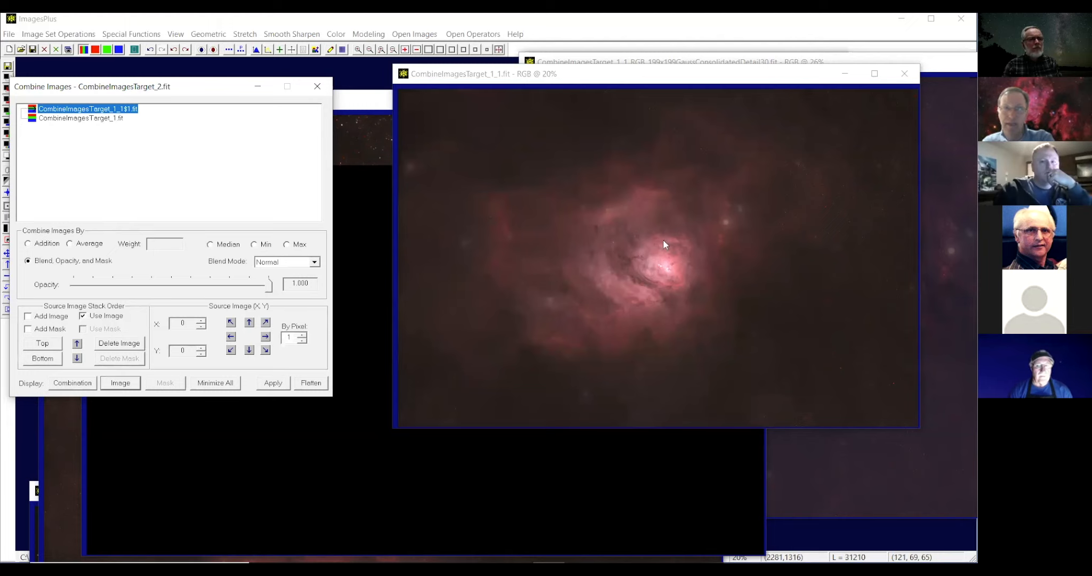
left_click(88, 118)
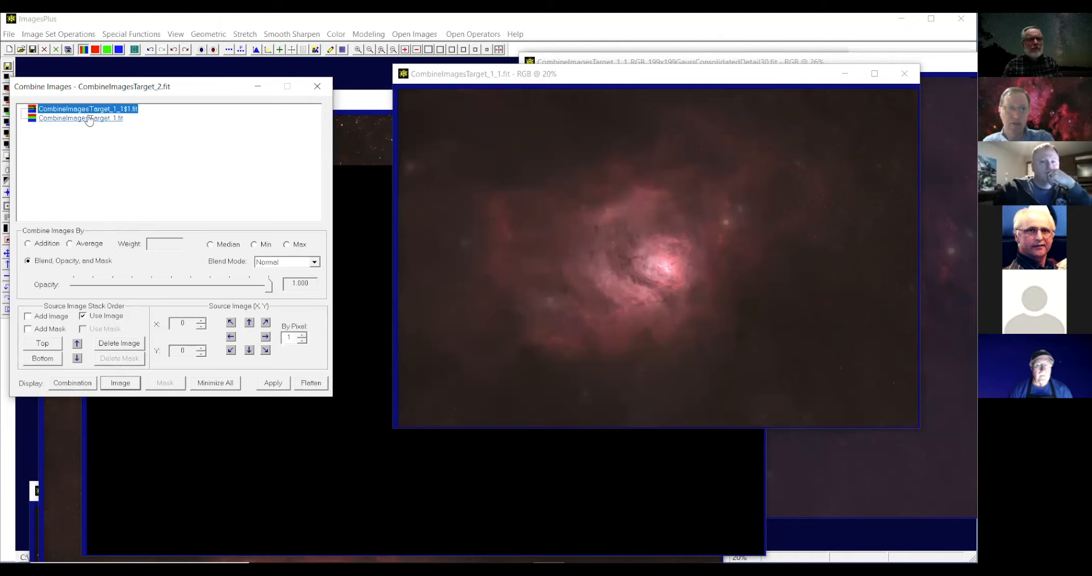
left_click(119, 384)
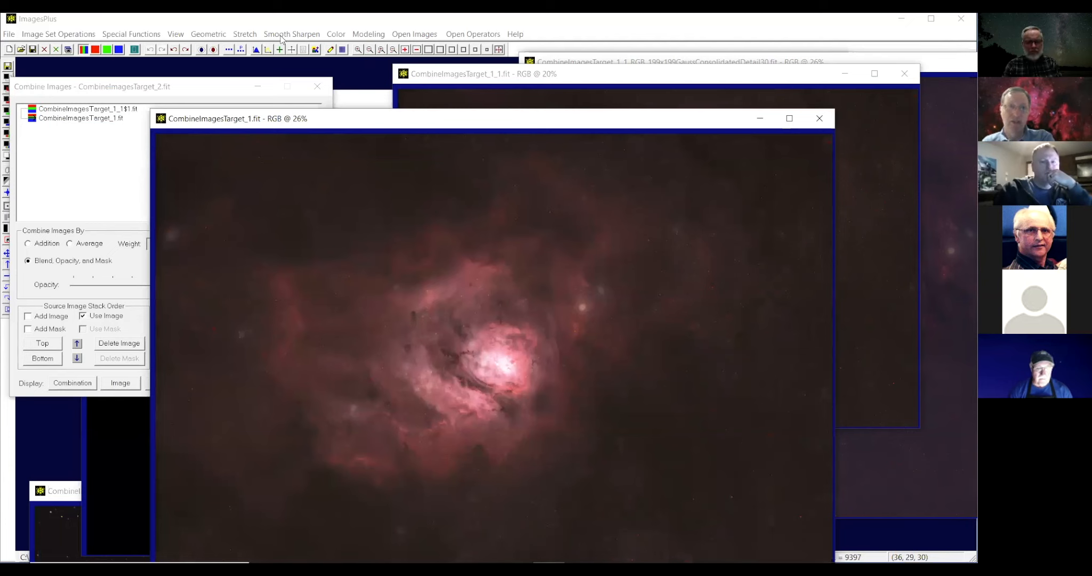
left_click(262, 35)
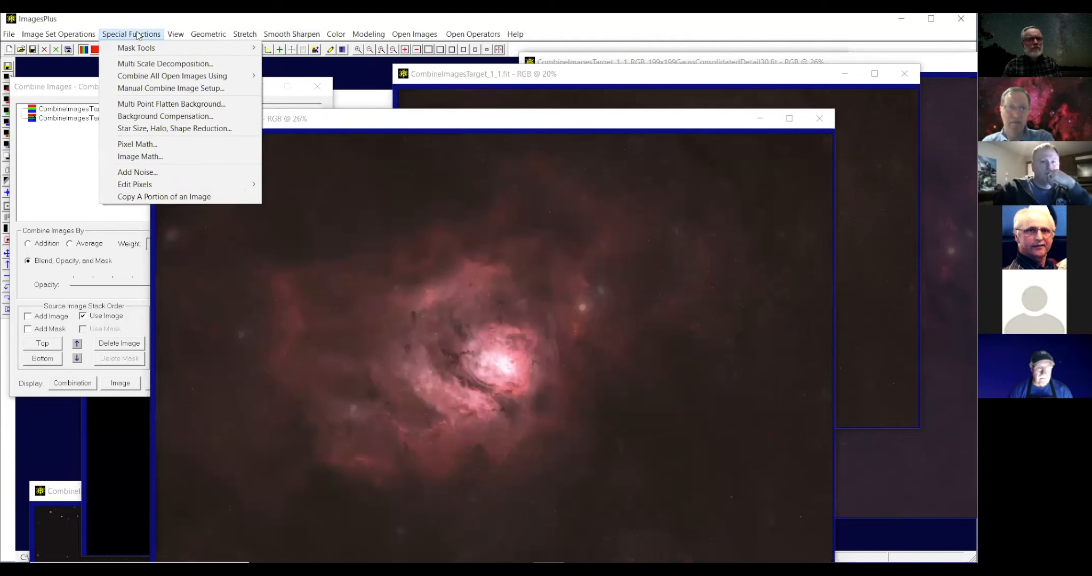
mouse_move(136, 46)
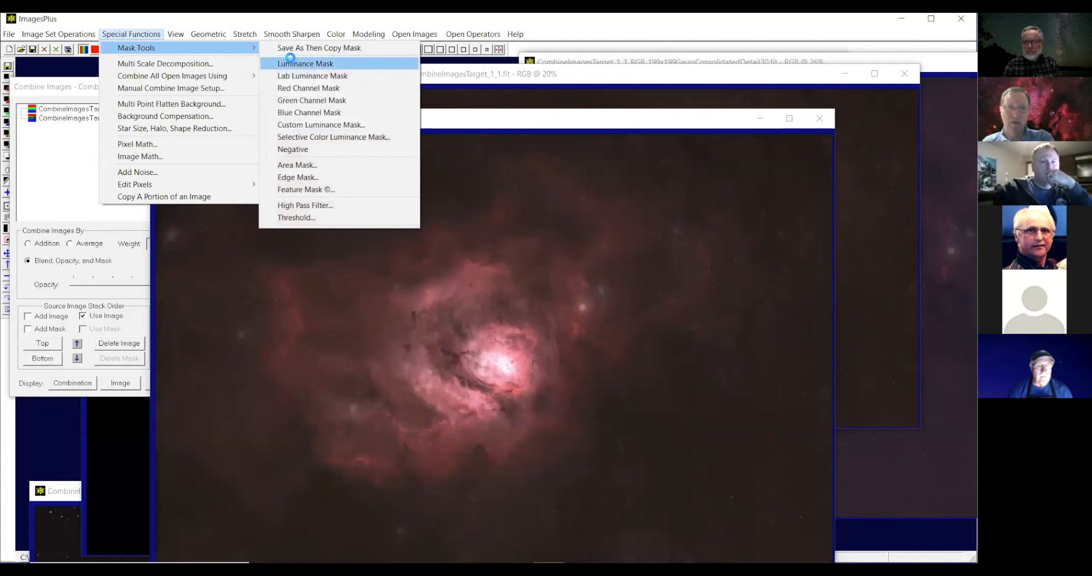
left_click(291, 63)
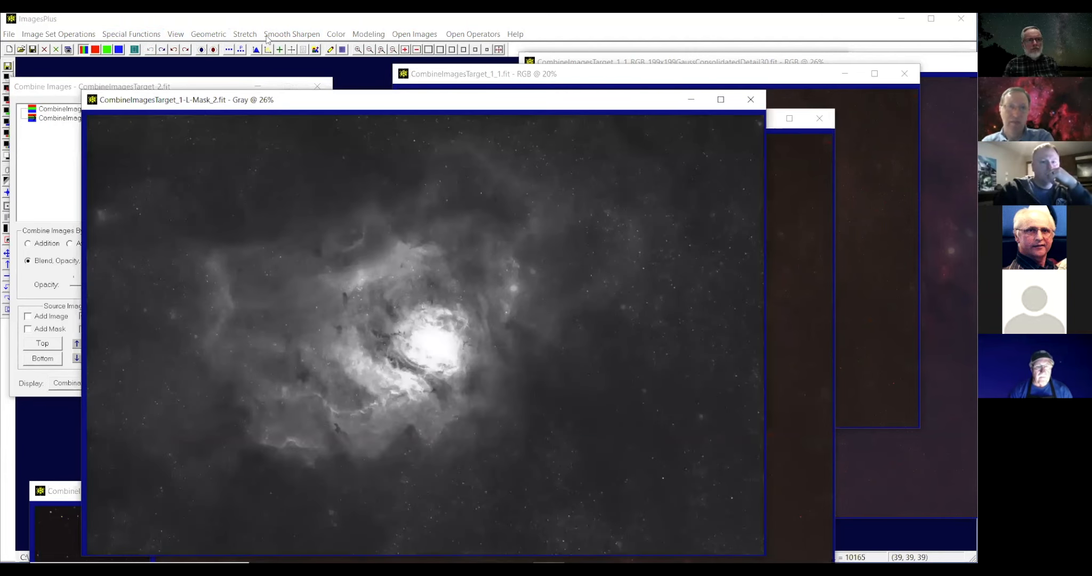
Darken the new luminance mask by setting its brightness to -1634.
left_click(245, 33)
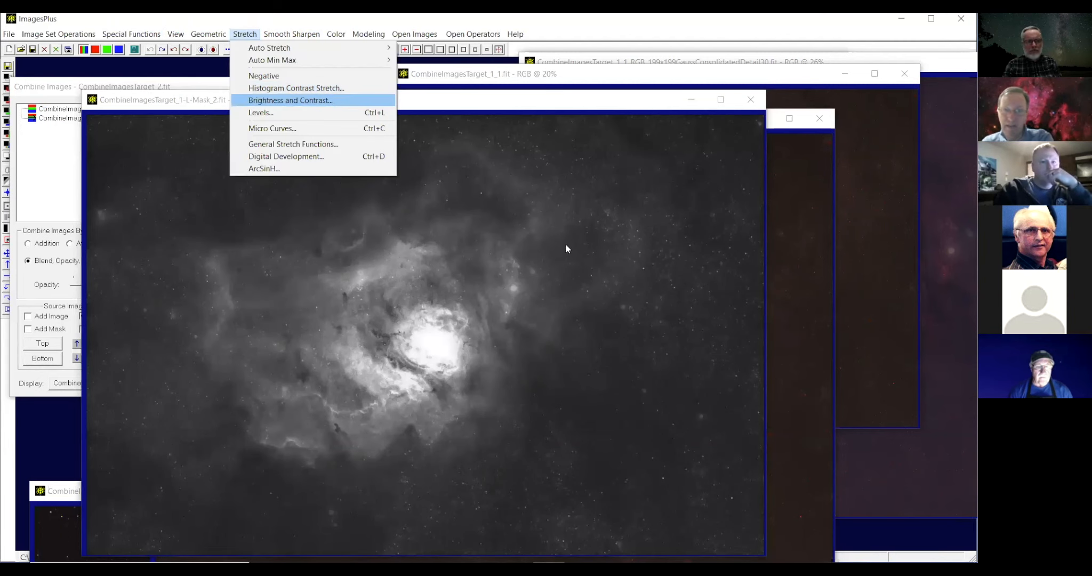
key("Return")
left_click_drag(671, 208, 666, 204)
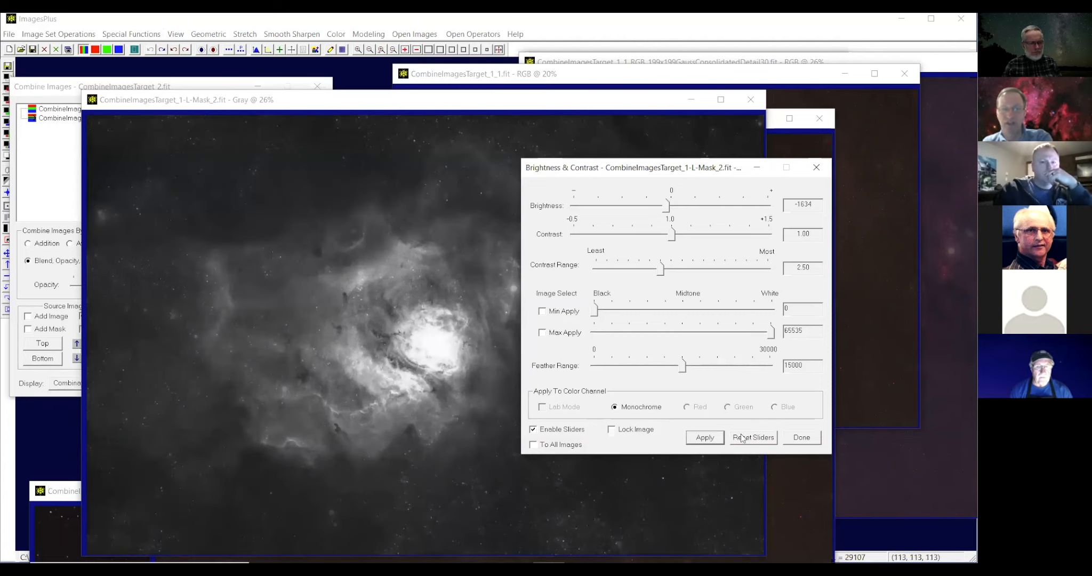
left_click(799, 438)
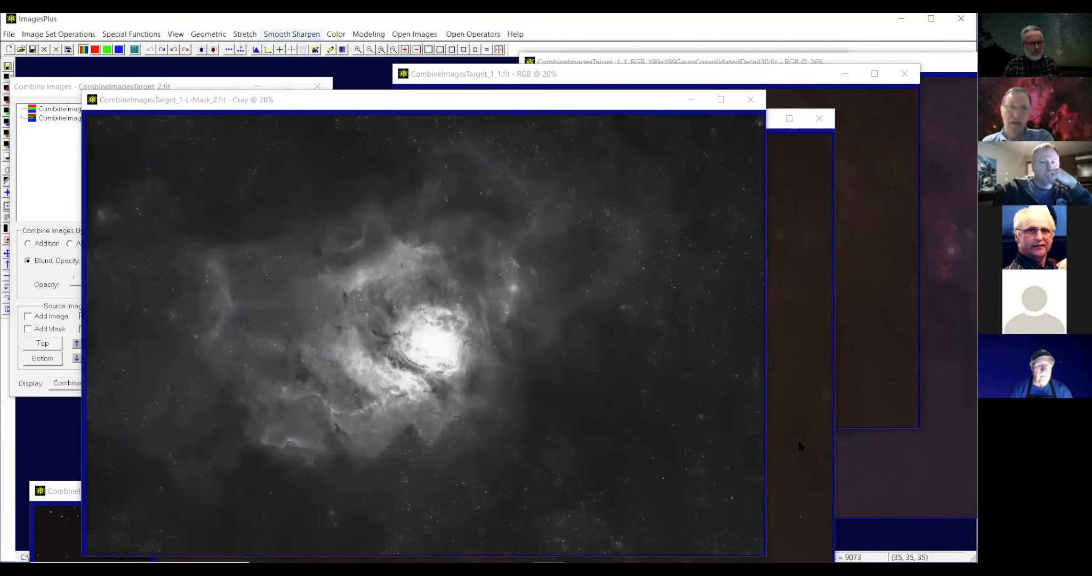
Set up local mouse effects on the luminance mask to fill with intensity value 65536 at a 55 x 55 effect size.
left_click(291, 33)
left_click(335, 112)
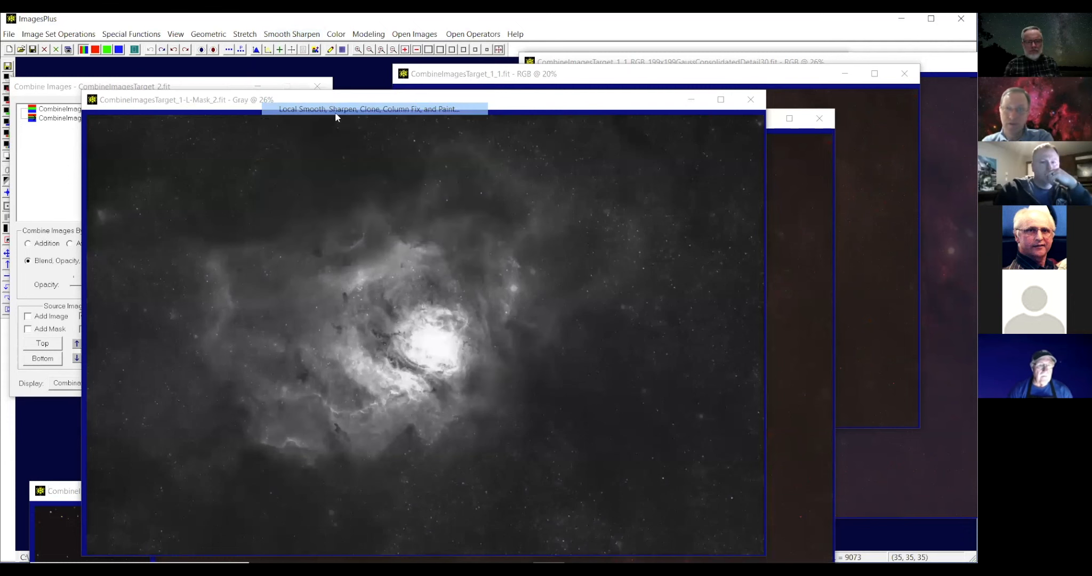
left_click(681, 191)
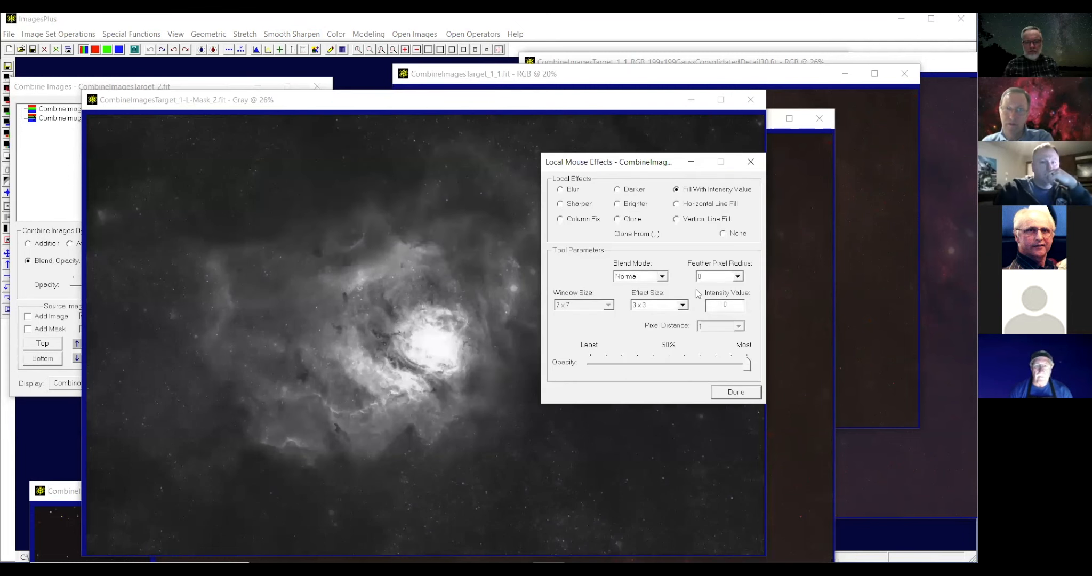
double_click(724, 304)
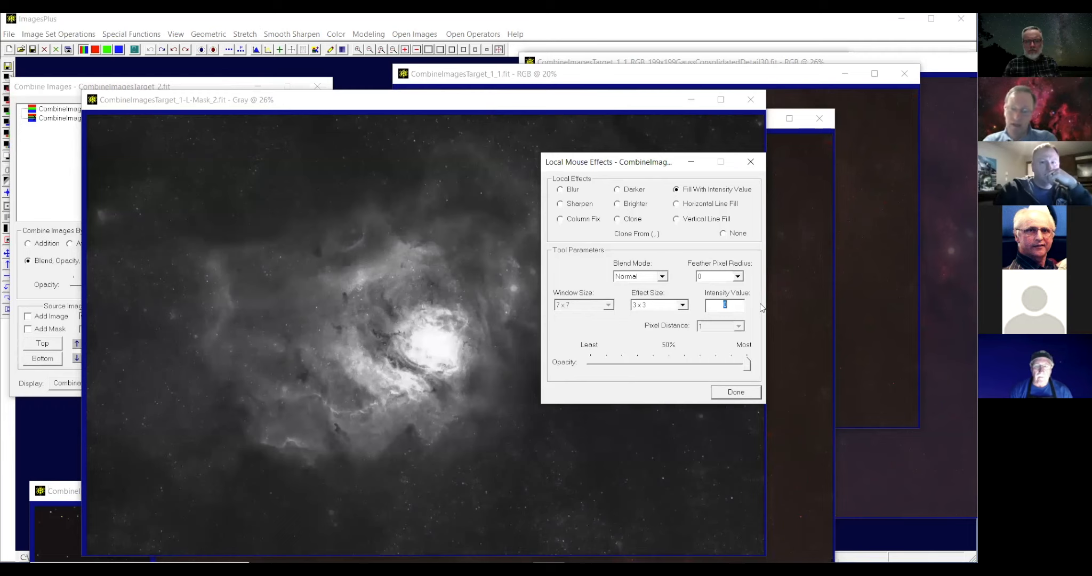
type("65536")
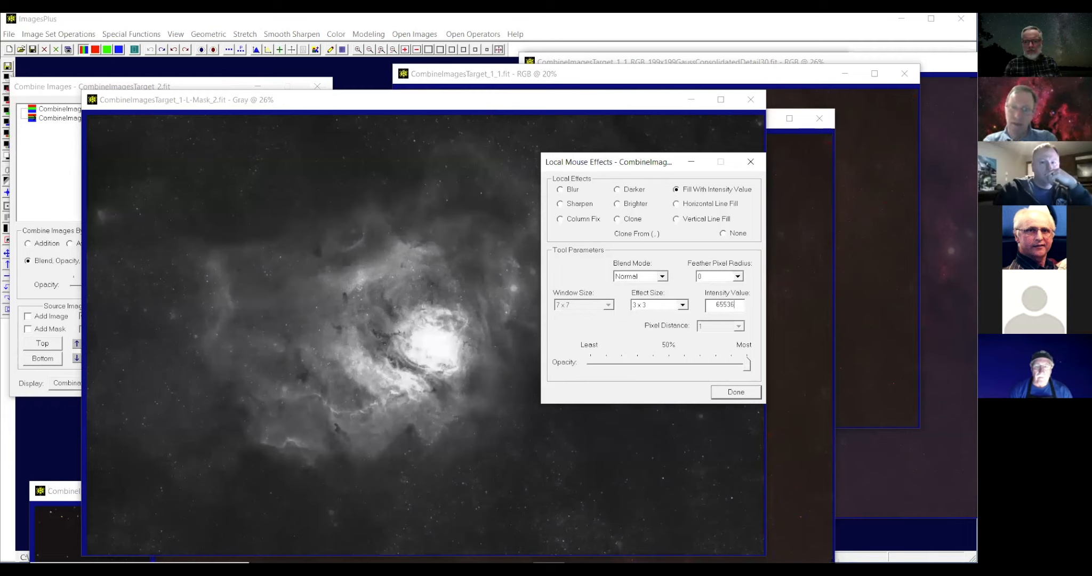
left_click(682, 305)
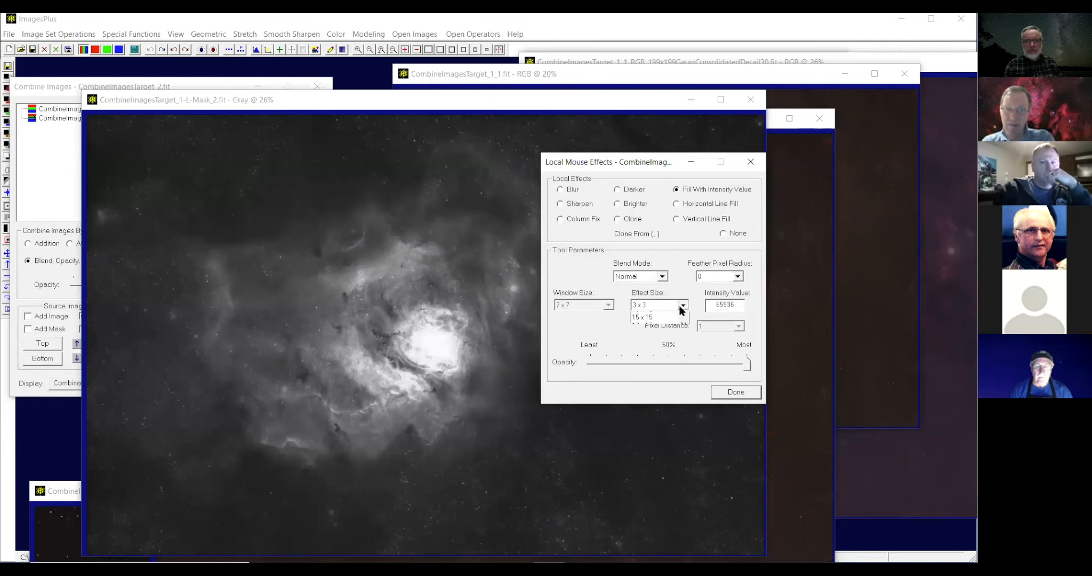
scroll(685, 356, "down", 7)
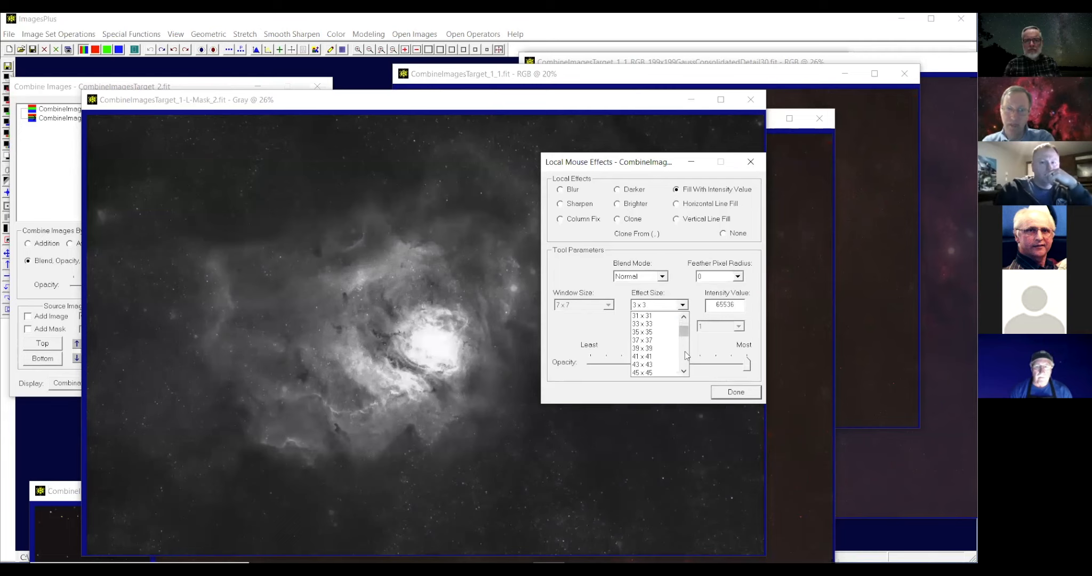
left_click(658, 357)
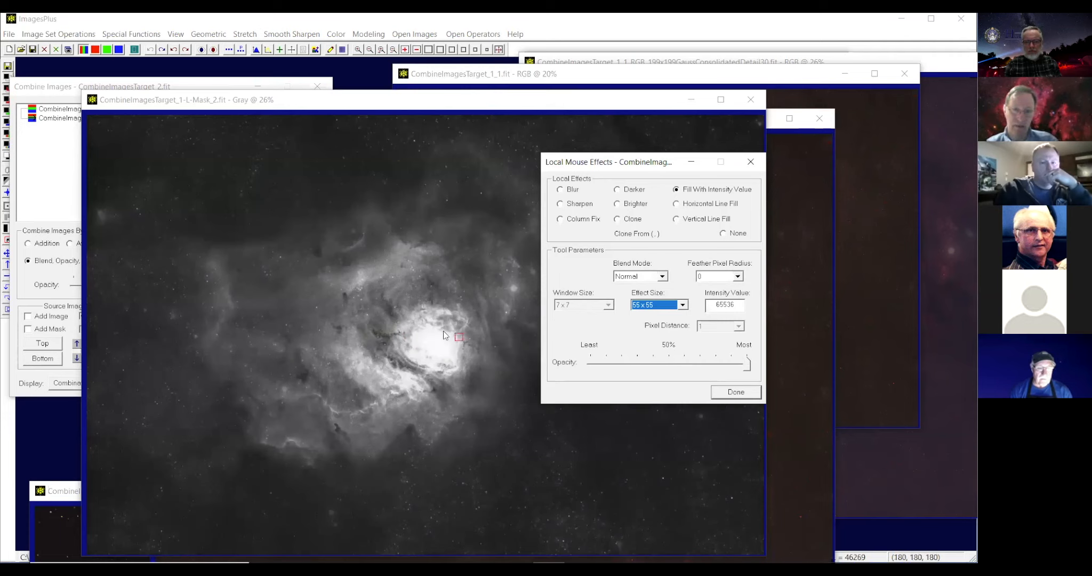
Paint the nebula's bright core solid white on the luminance mask.
left_click(430, 327)
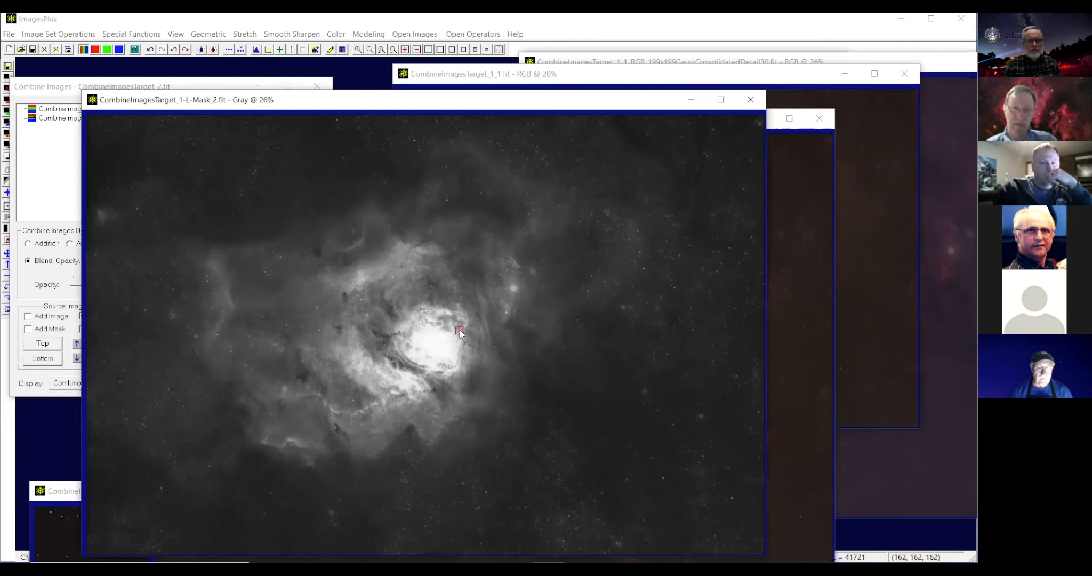
left_click(423, 331)
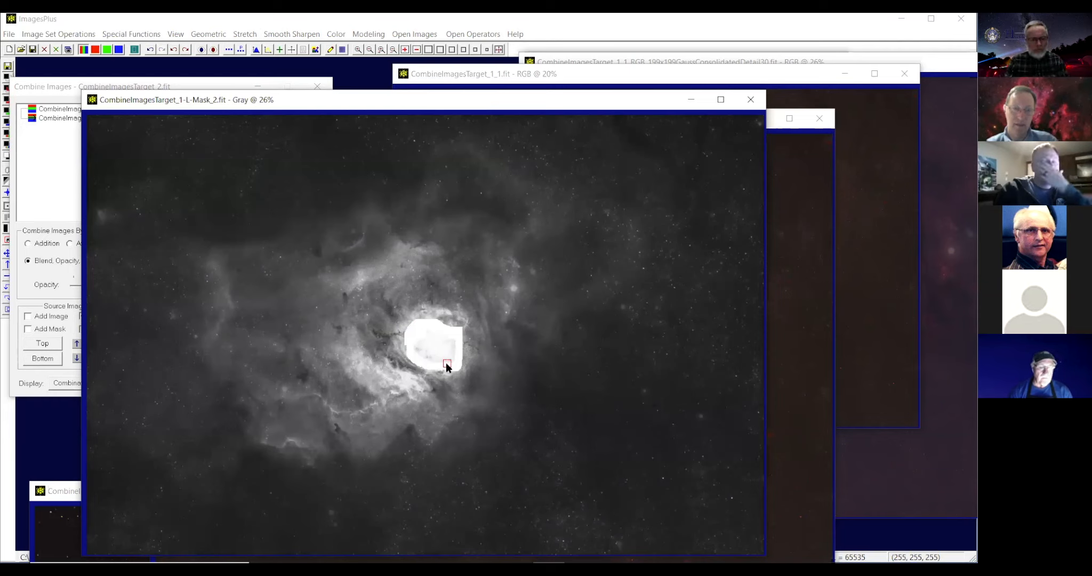
left_click(429, 331)
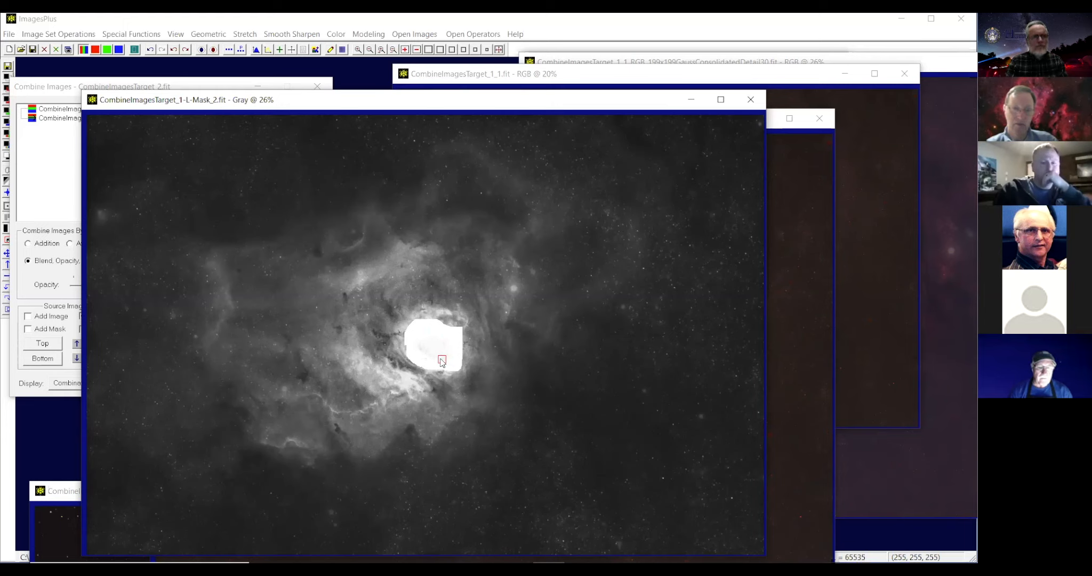
left_click(429, 336)
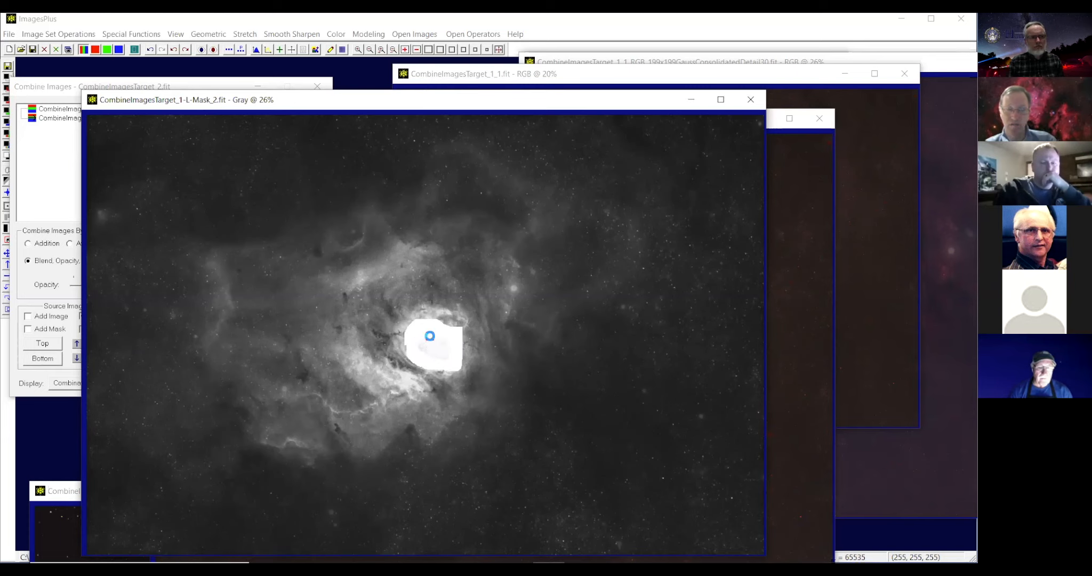
left_click(440, 360)
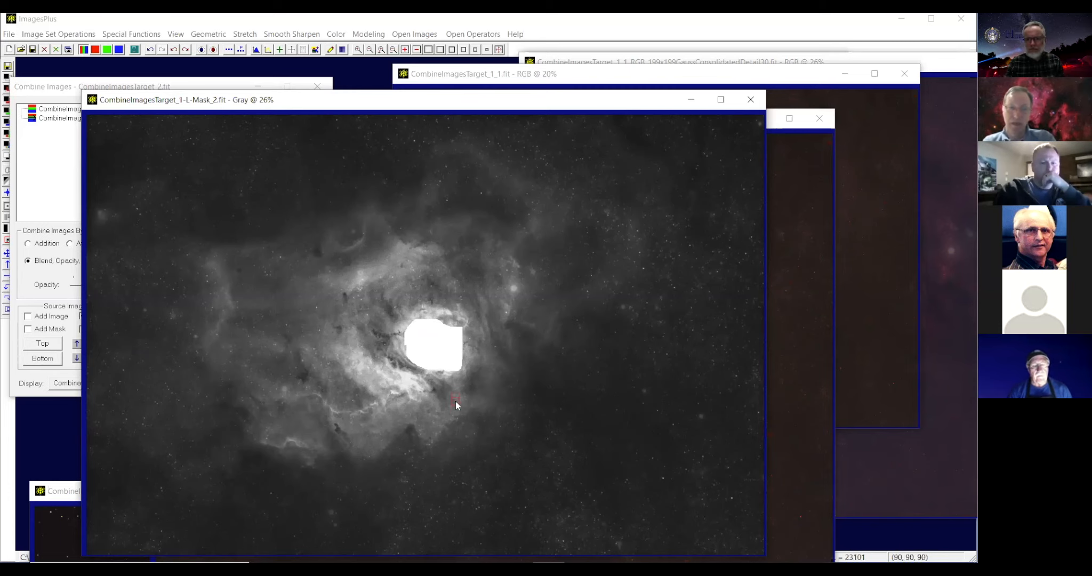
Apply a threshold of 65535 to the luminance mask so only the painted core stays white.
left_click(158, 35)
mouse_move(176, 48)
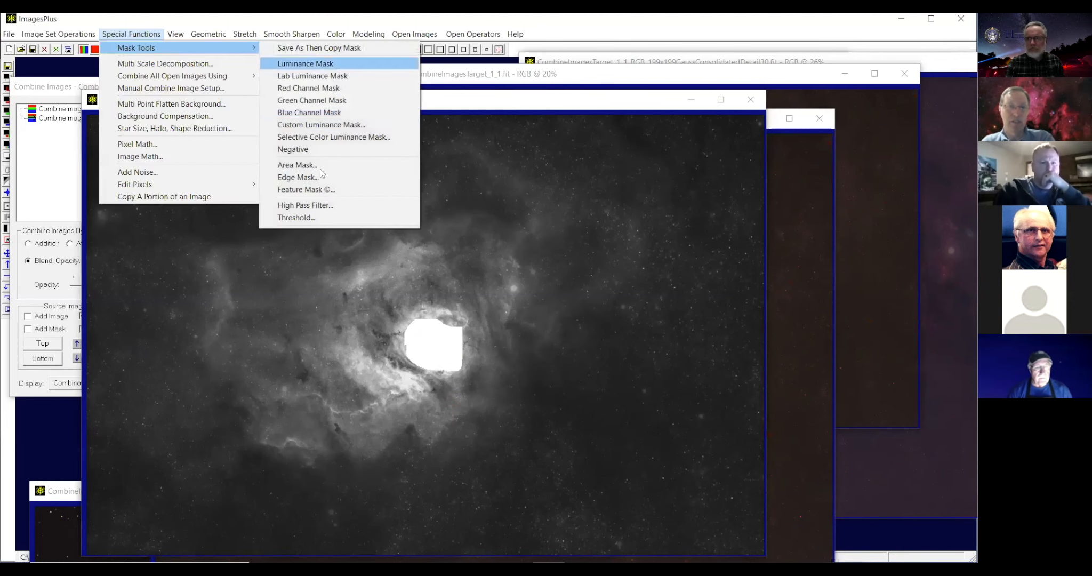
left_click(297, 217)
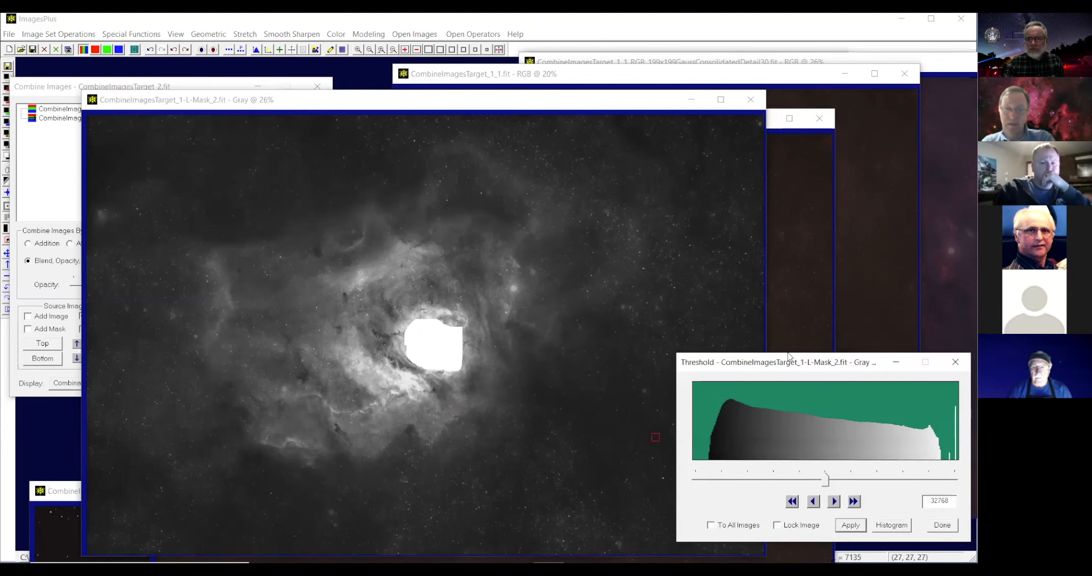
left_click_drag(788, 355, 597, 234)
left_click_drag(635, 360, 764, 373)
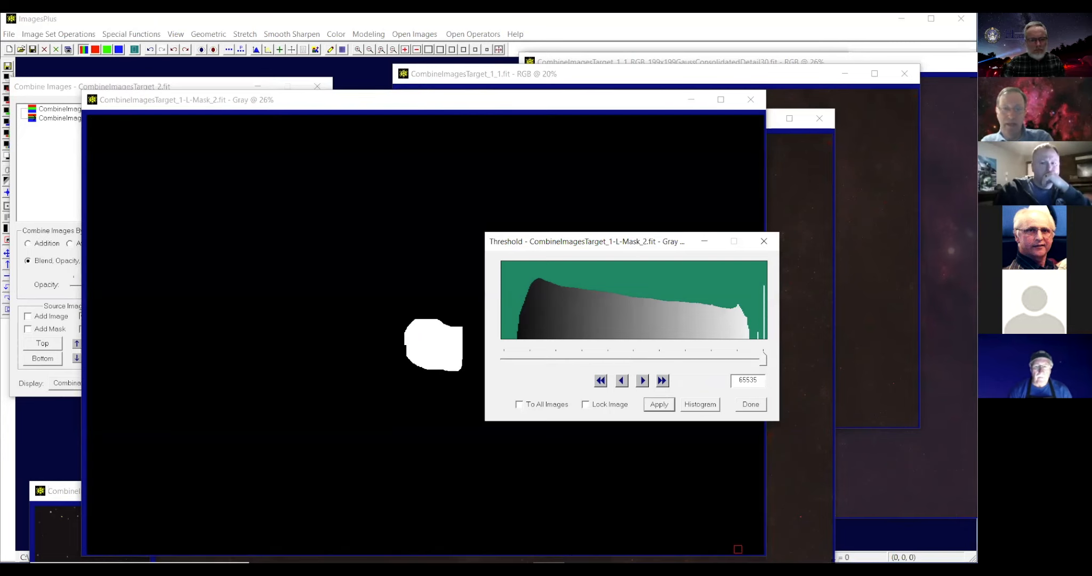
left_click(746, 403)
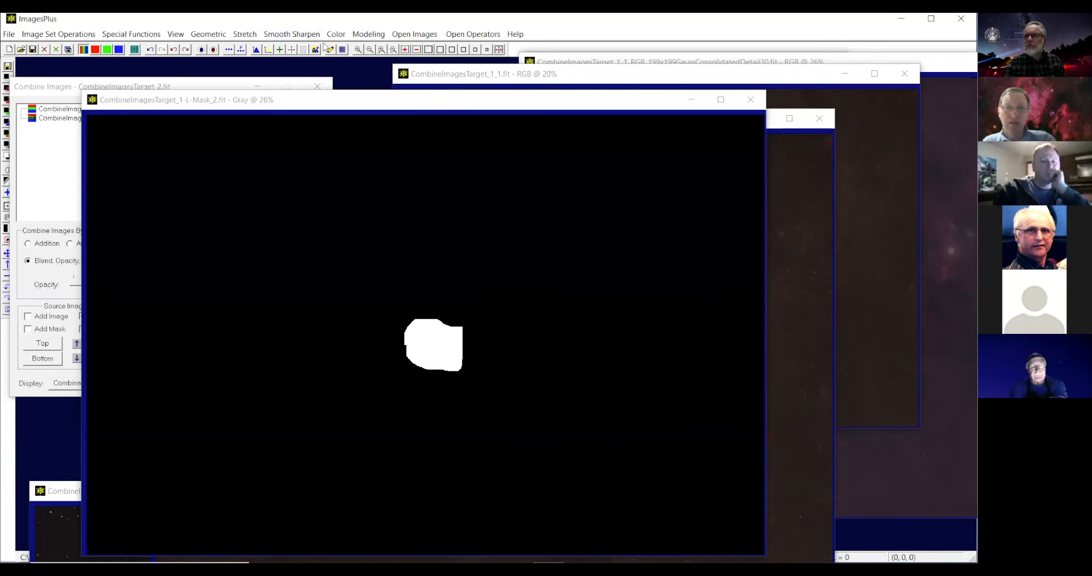
Bring the Combine Images setup forward and close the Local Mouse Effects tool.
left_click(451, 102)
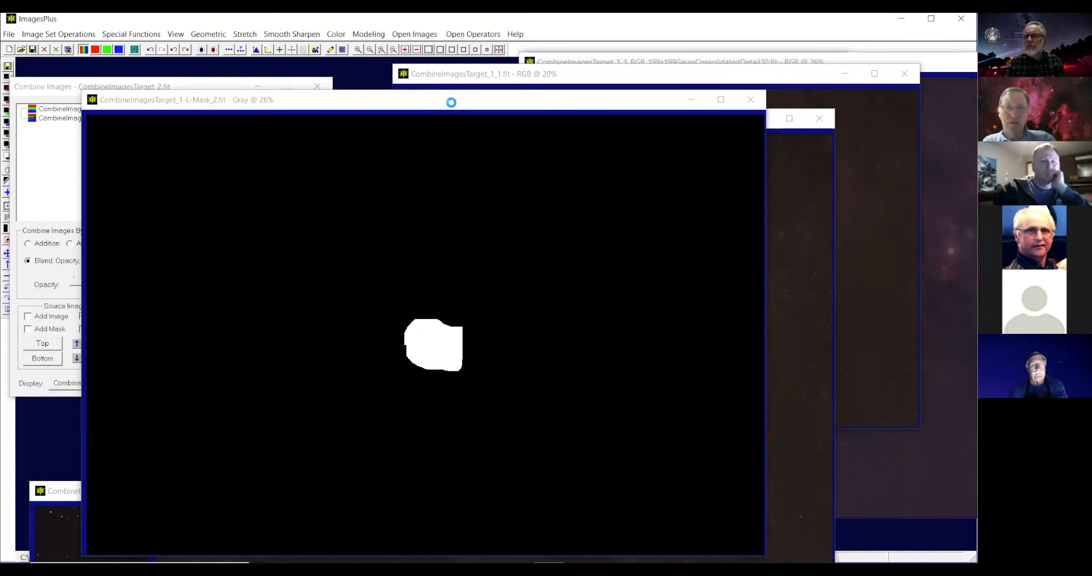
left_click(45, 161)
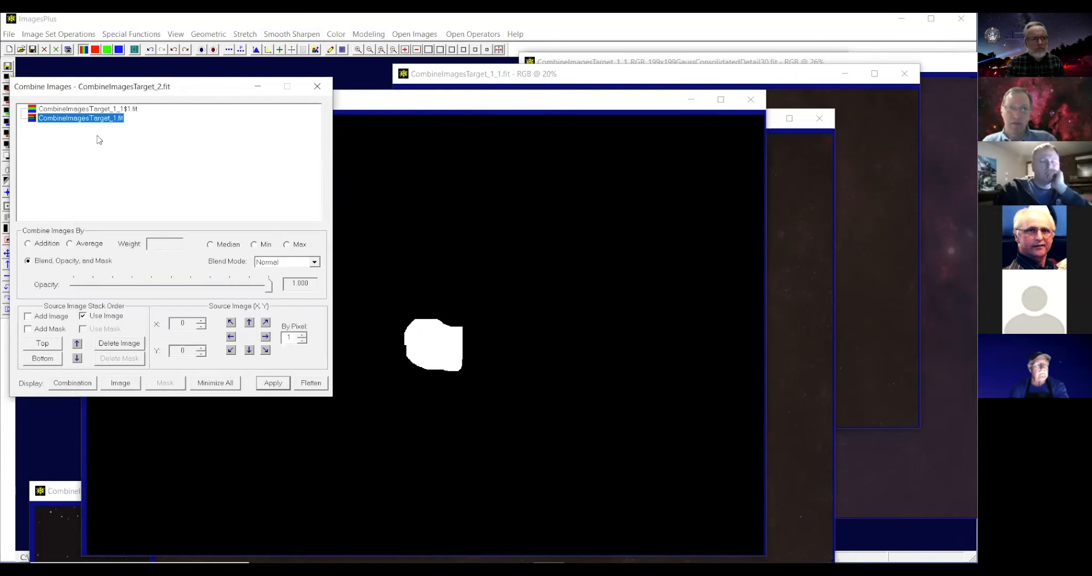
left_click(462, 35)
left_click(479, 167)
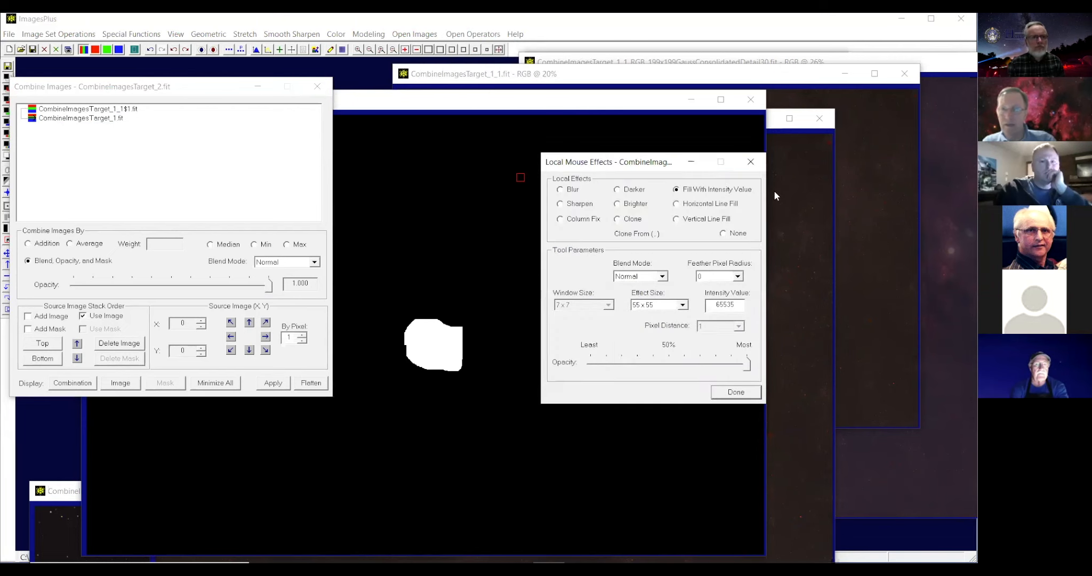
left_click(751, 162)
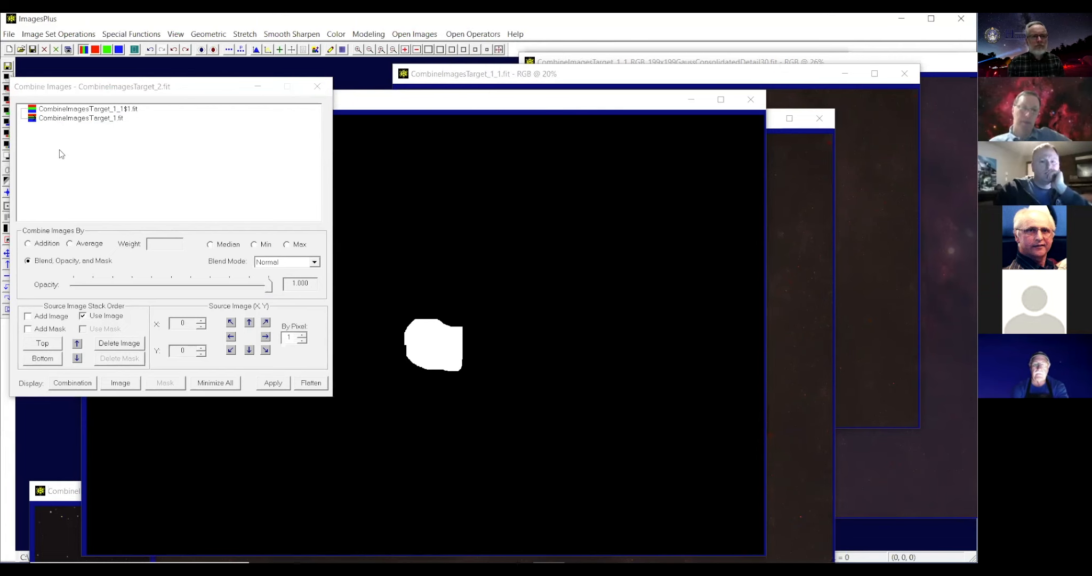
Add the painted core mask to the first source image in the combine stack.
left_click(47, 111)
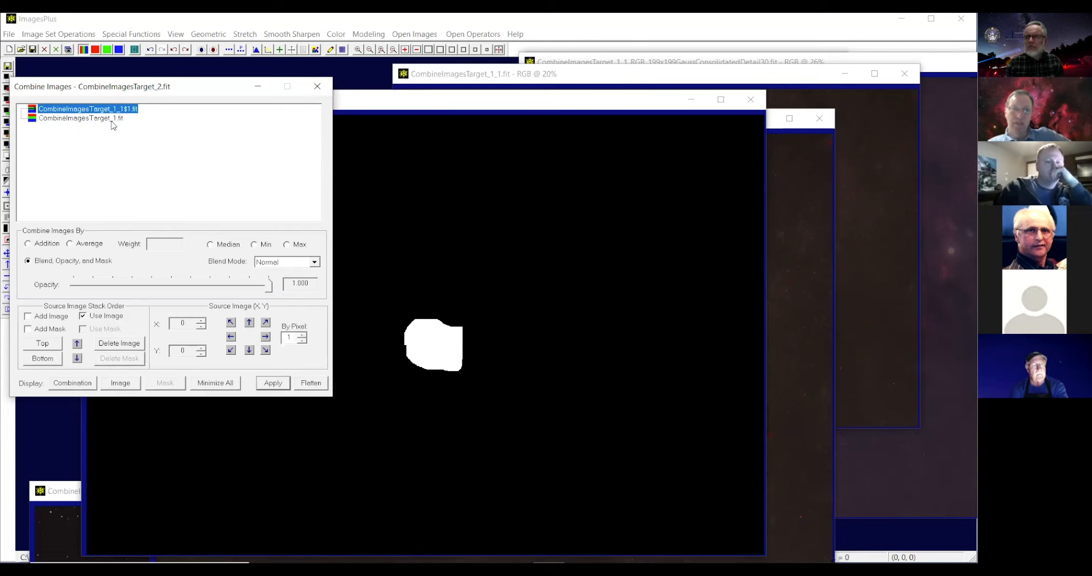
left_click(28, 329)
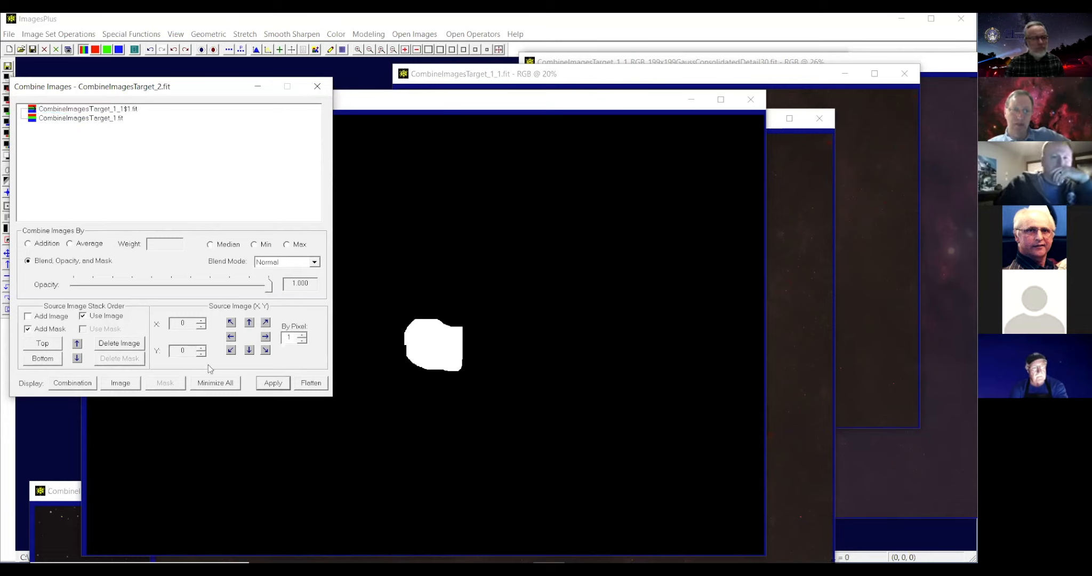
left_click(422, 344)
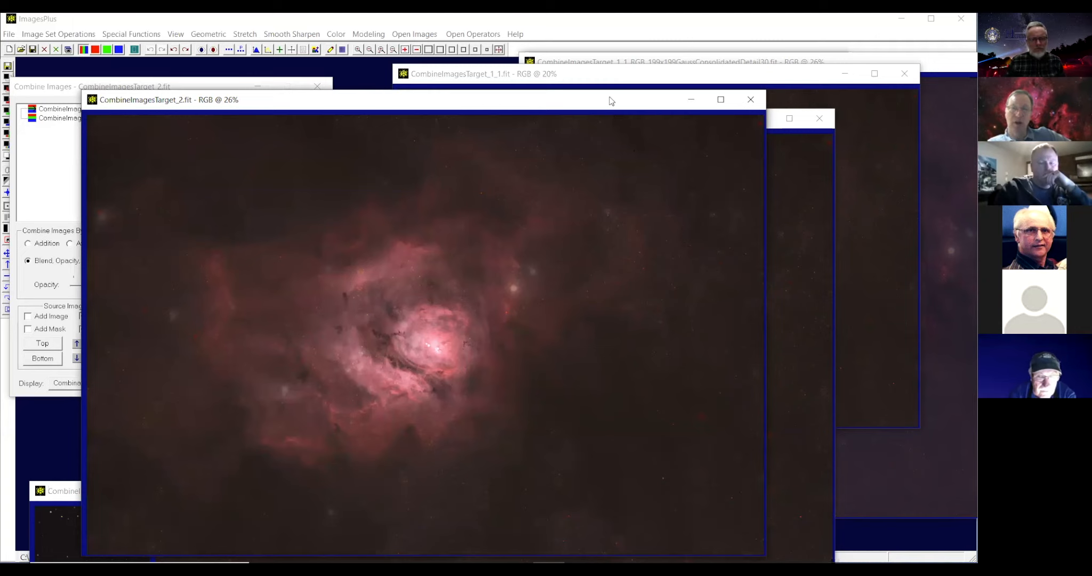
Move the combined image aside and soften the core mask with a 63x63 Gaussian blur.
left_click_drag(611, 101, 616, 441)
left_click(538, 104)
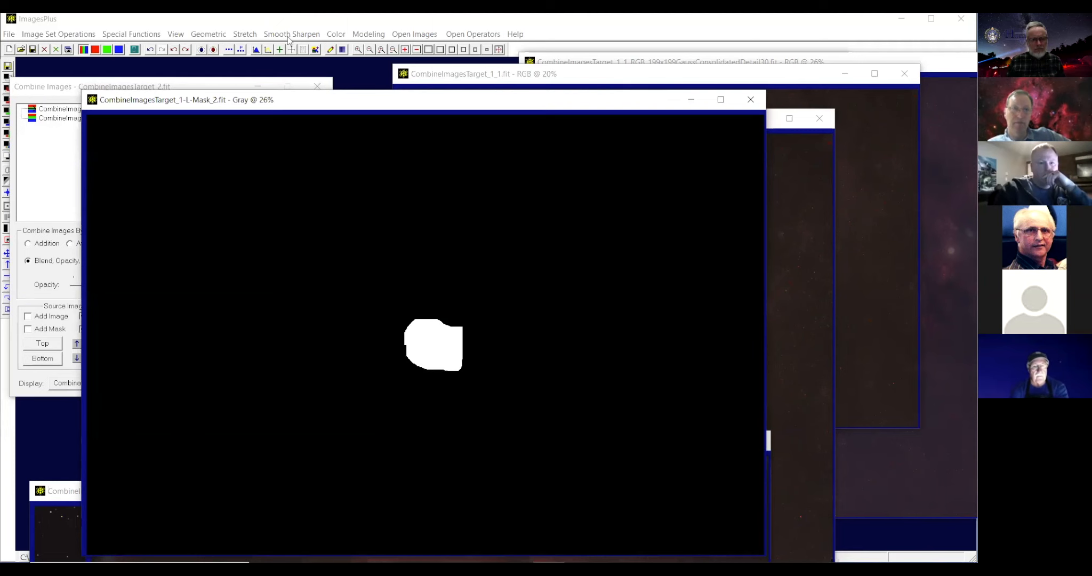
left_click(292, 34)
left_click(331, 44)
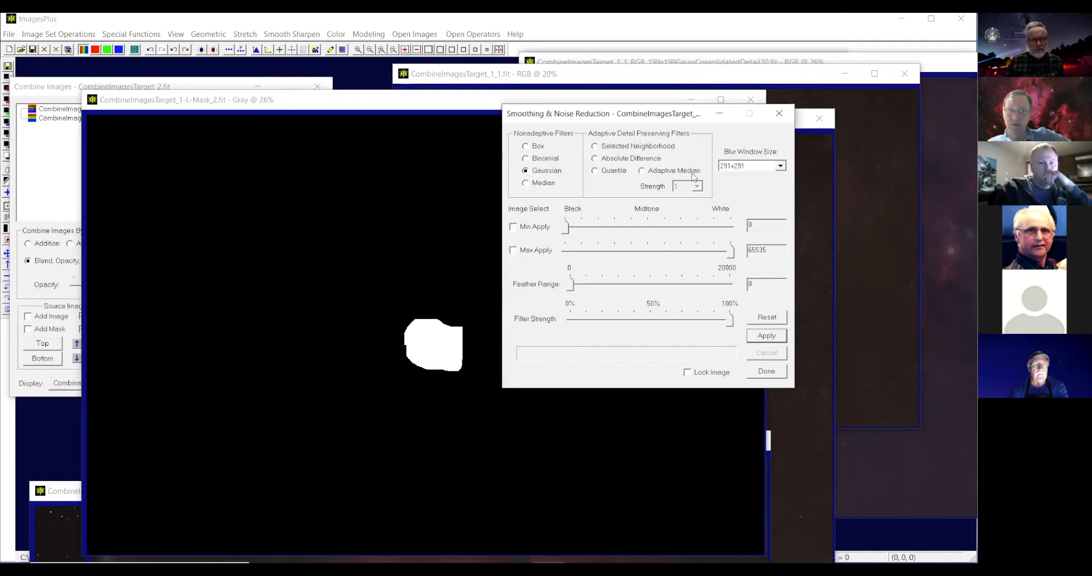
left_click(745, 167)
left_click(783, 193)
left_click(783, 192)
left_click(745, 347)
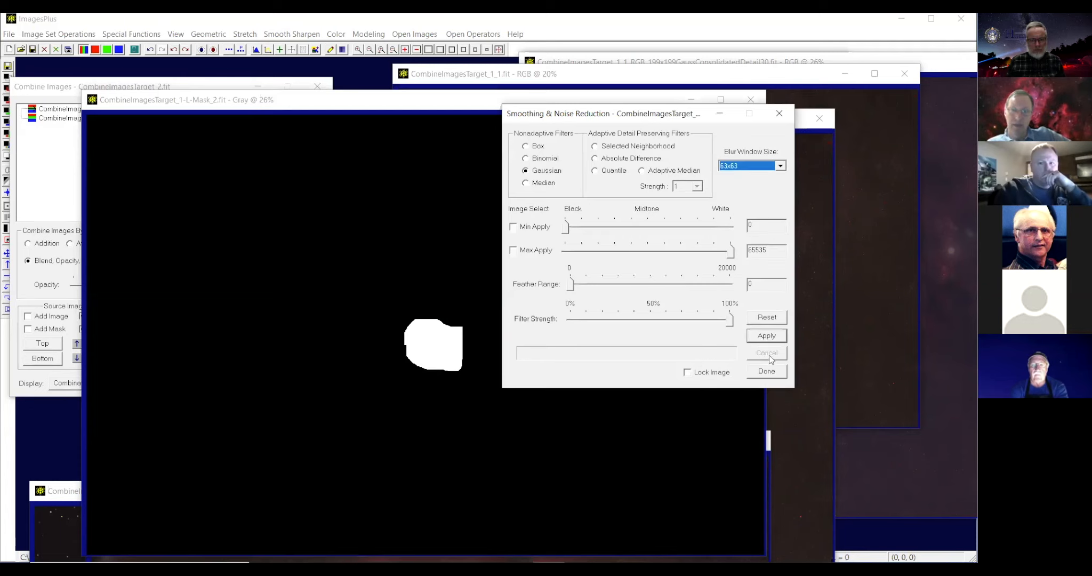
left_click(768, 336)
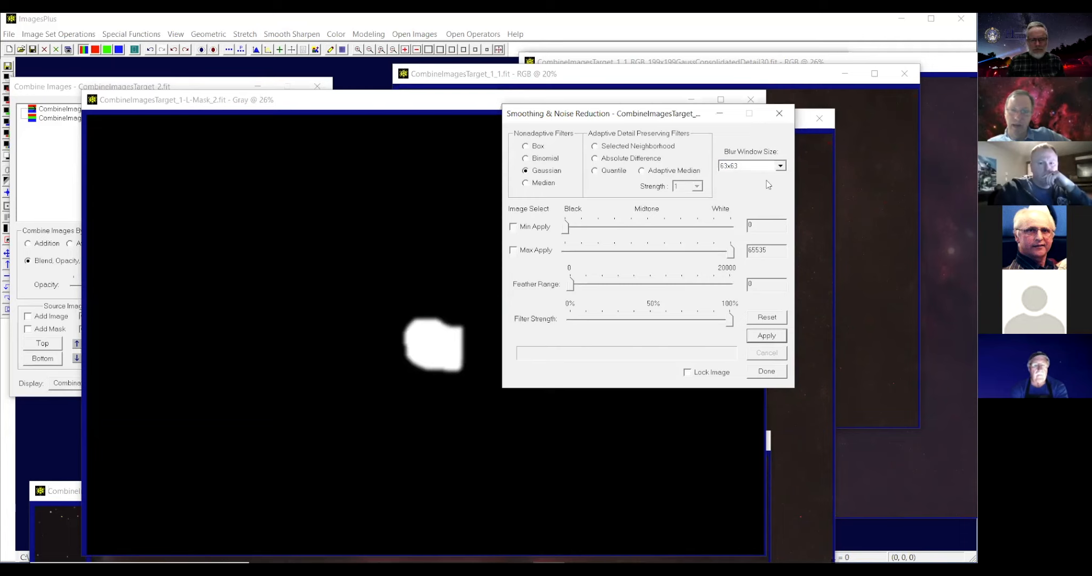
Increase the mask's Gaussian blur window to 103x103 and apply it.
left_click(765, 168)
left_click(754, 340)
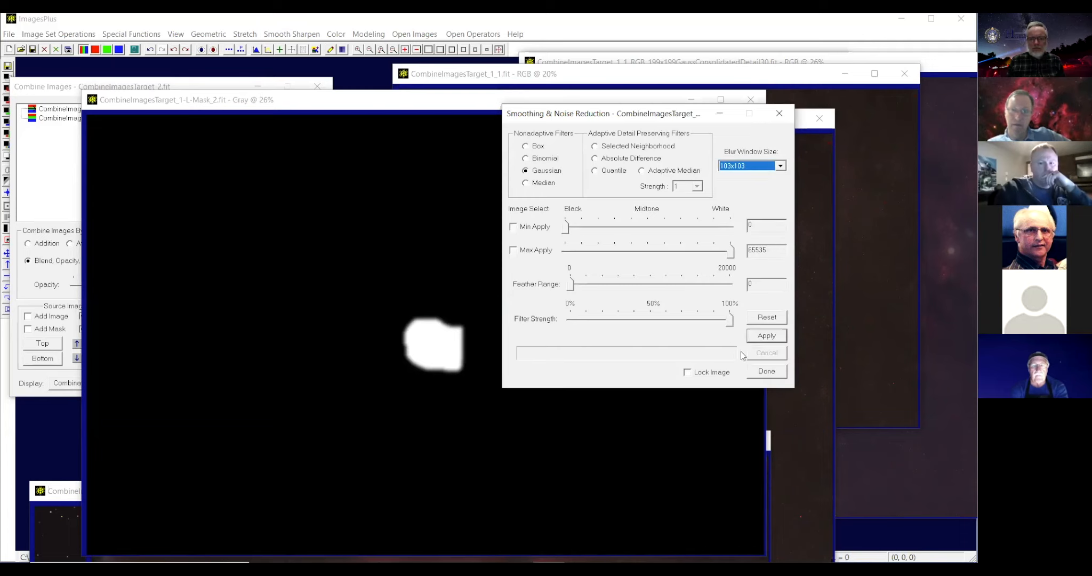
left_click(754, 337)
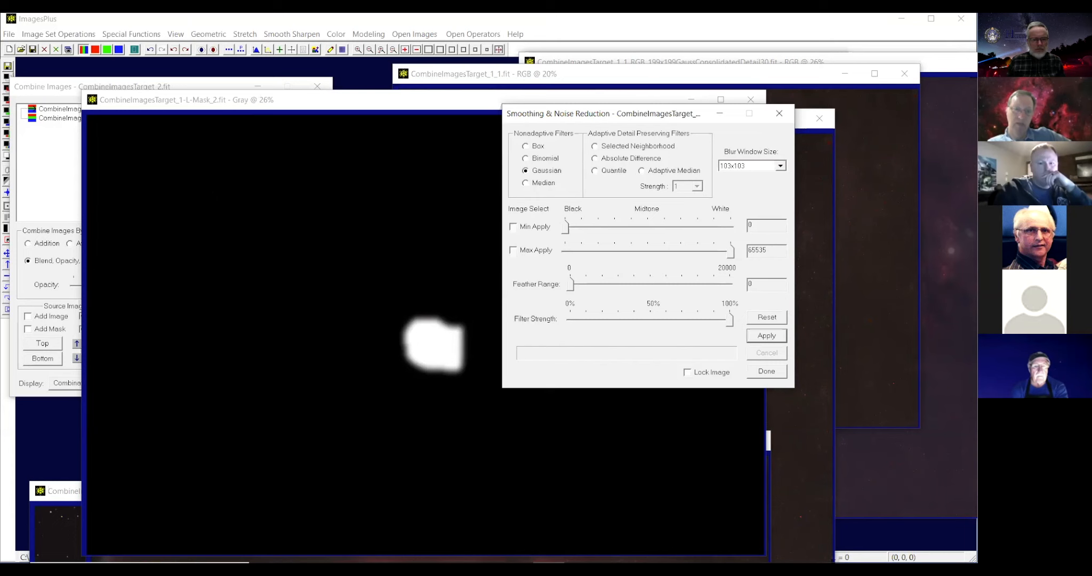
Recalculate the combination with the softened core mask, flatten it, and move the resulting image aside.
left_click(39, 156)
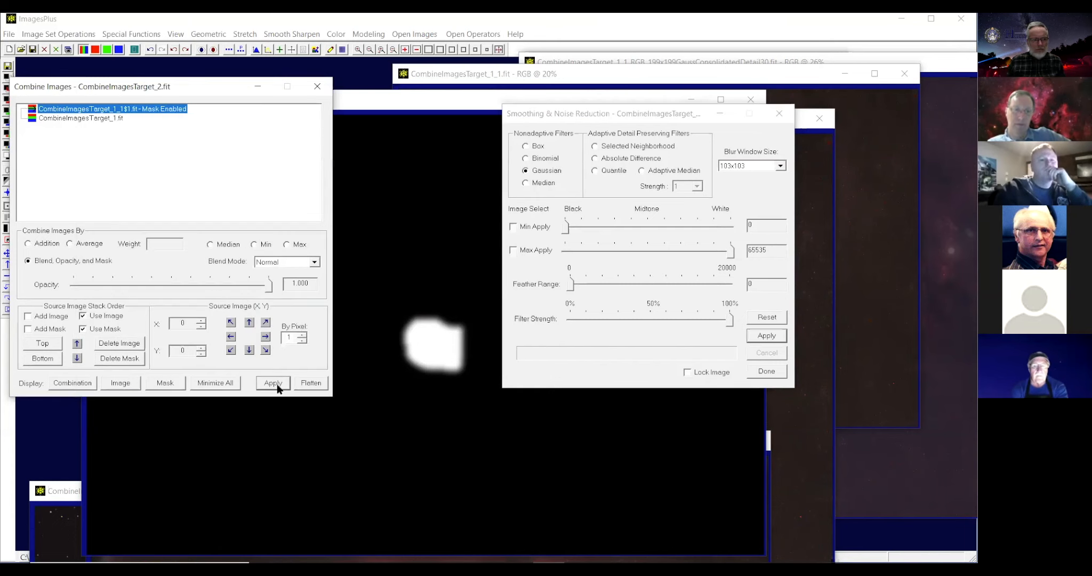
left_click(273, 383)
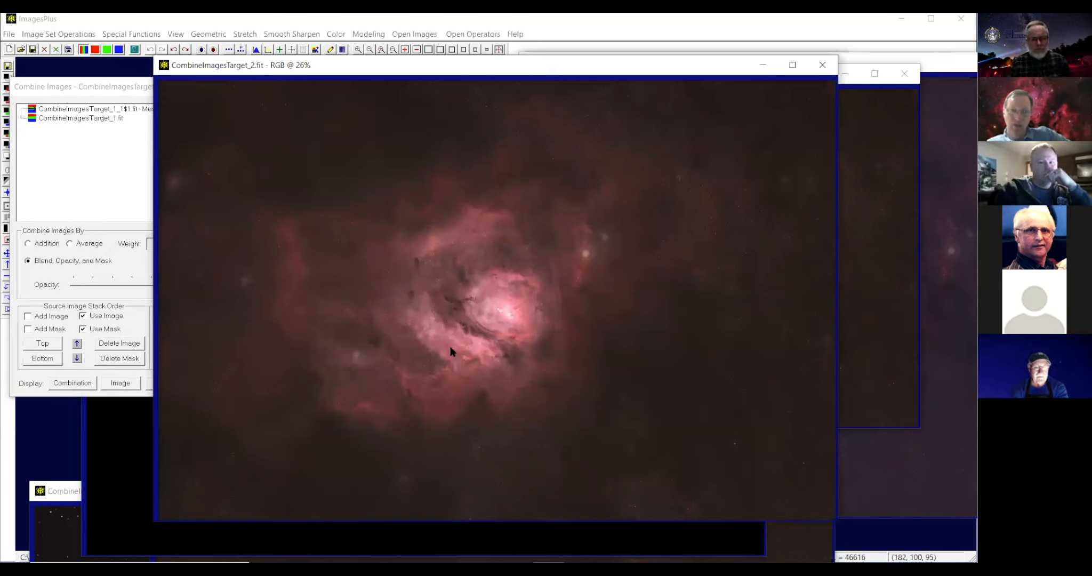
left_click(79, 172)
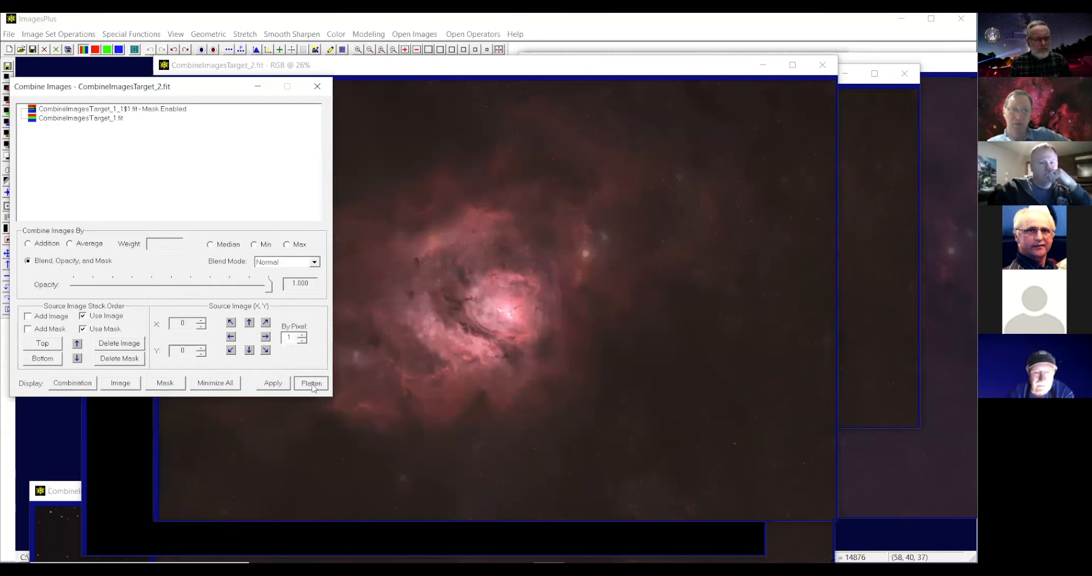
left_click(519, 65)
left_click_drag(519, 65, 523, 292)
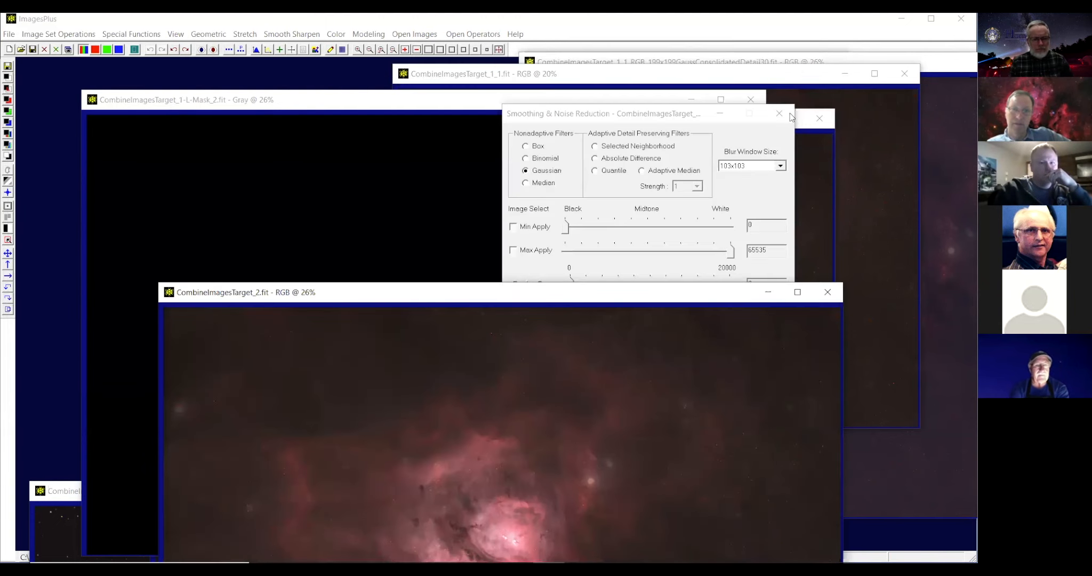
Close the smoothing tool, the core mask, and the CombineImagesTarget_1.fit image.
left_click(779, 114)
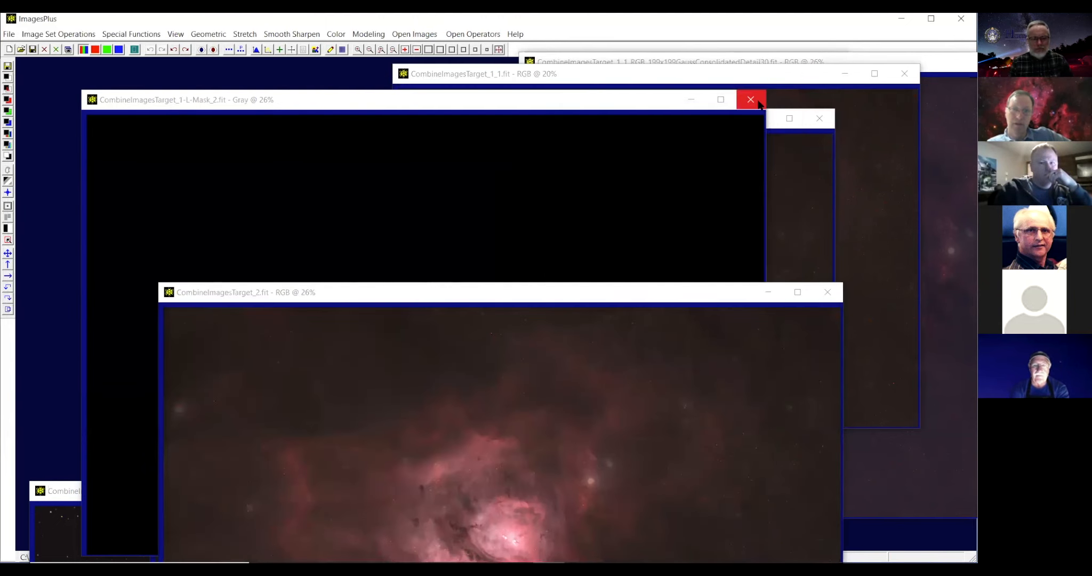
left_click(760, 103)
left_click_drag(709, 117, 690, 62)
left_click(800, 63)
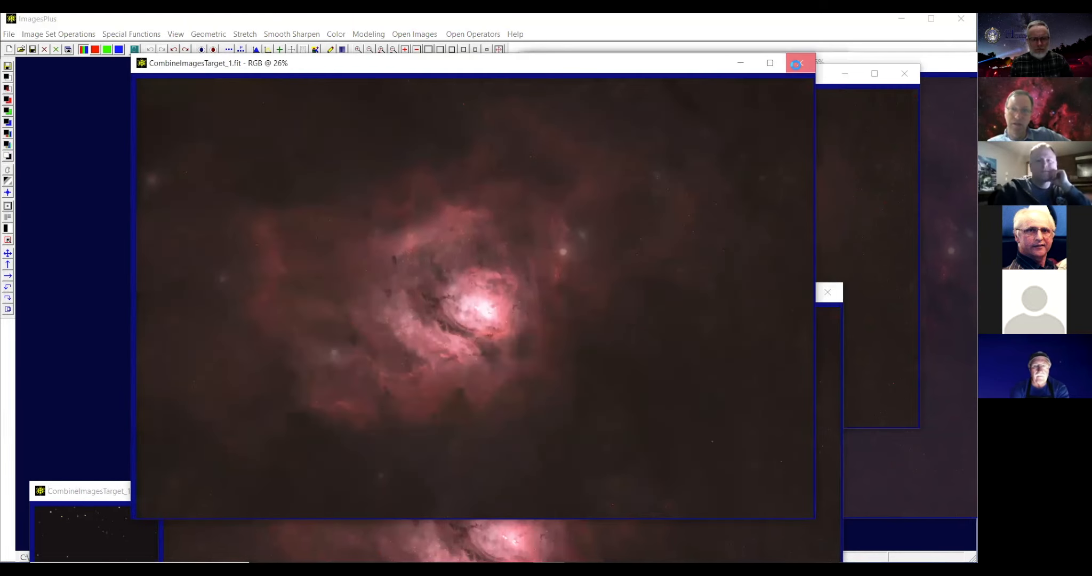
Compare the blended image CombineImagesTarget_2.fit with the original starless image CombineImagesTarget_1_1.fit at 20% zoom.
left_click(554, 112)
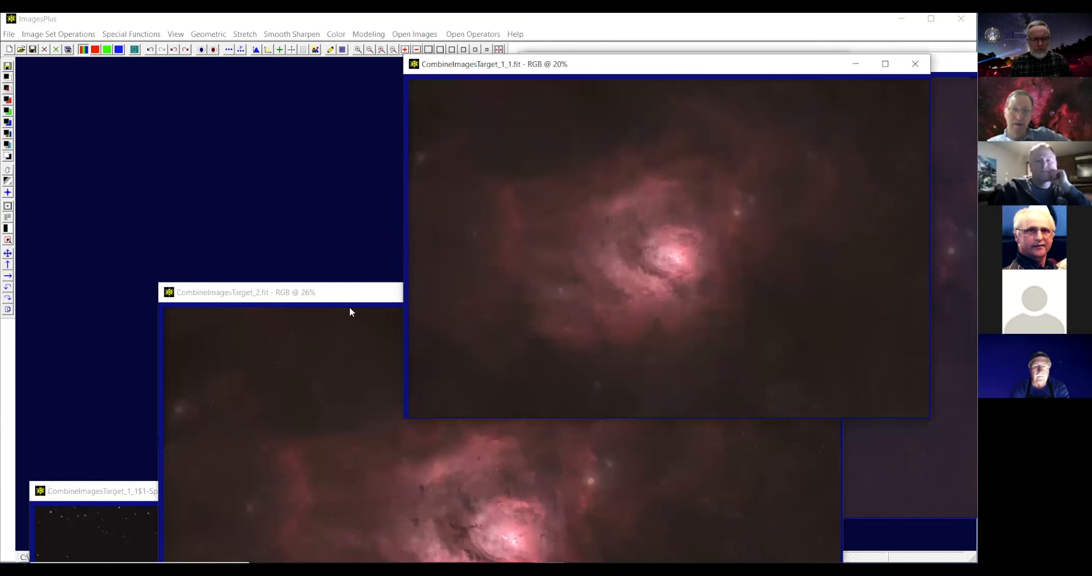
left_click_drag(348, 293, 263, 216)
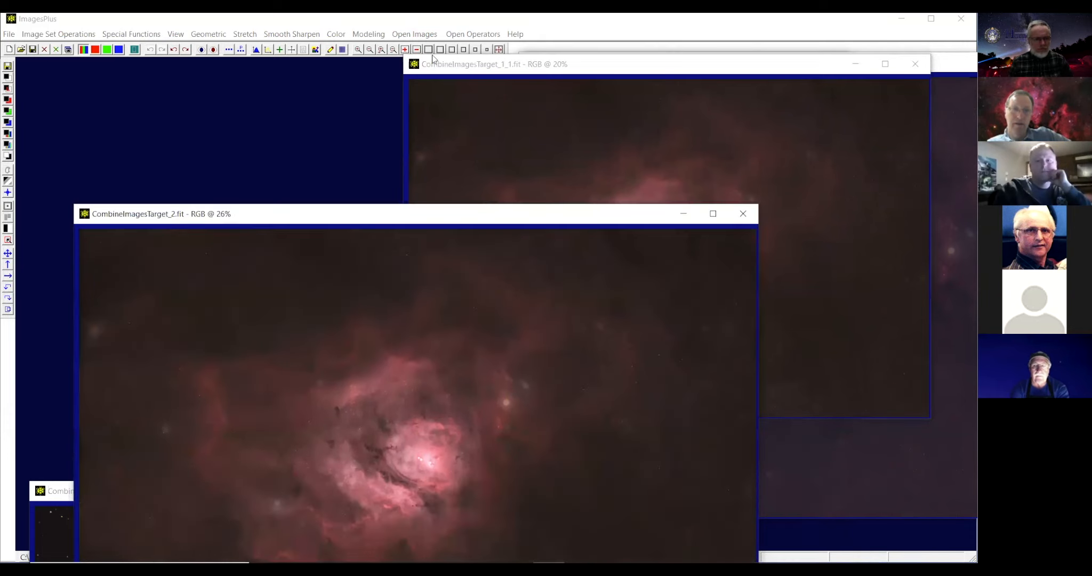
left_click(486, 50)
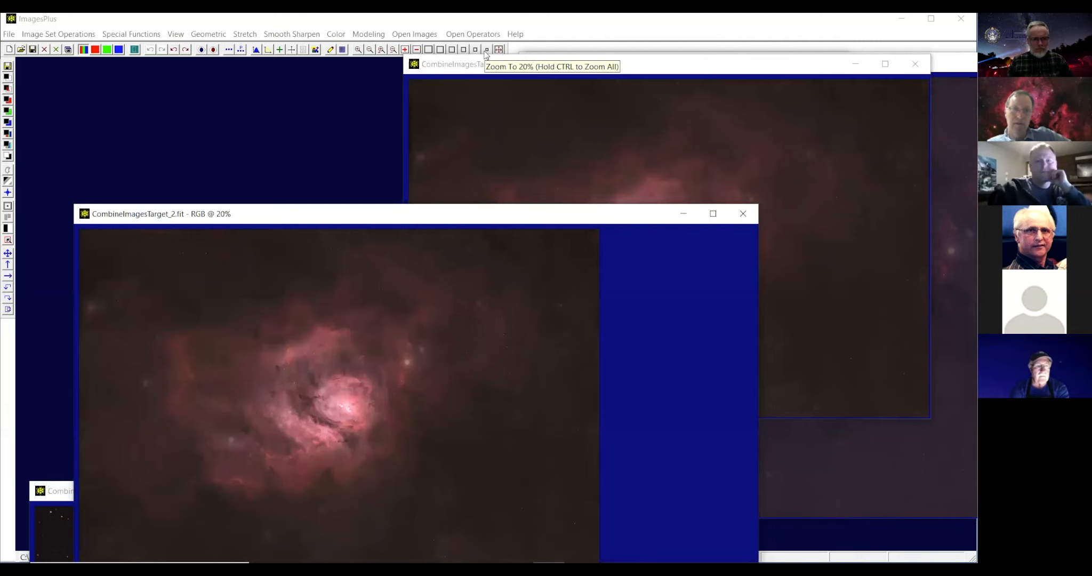
left_click_drag(441, 215, 389, 89)
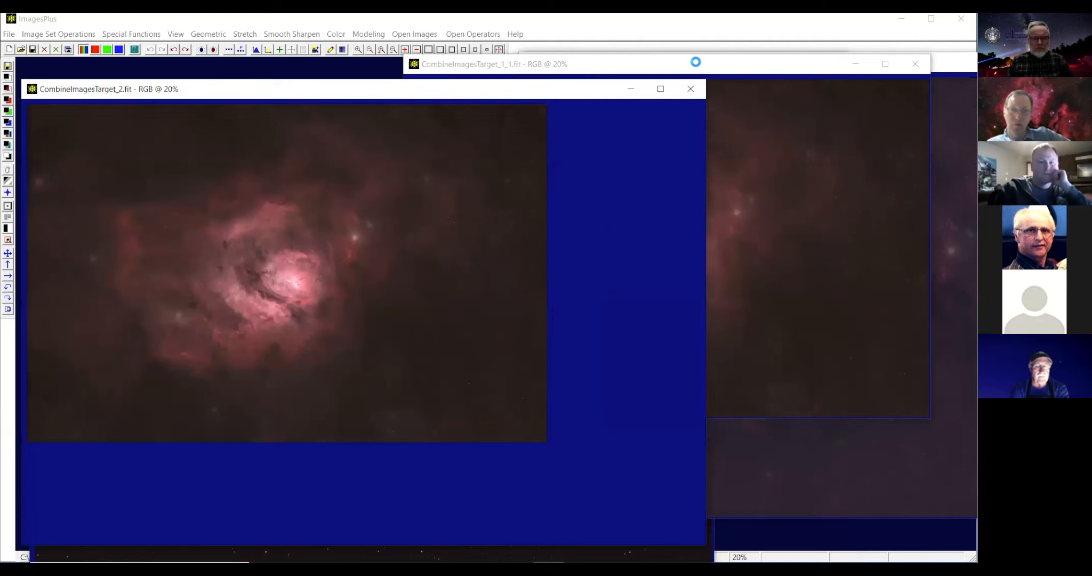
left_click_drag(695, 62, 652, 107)
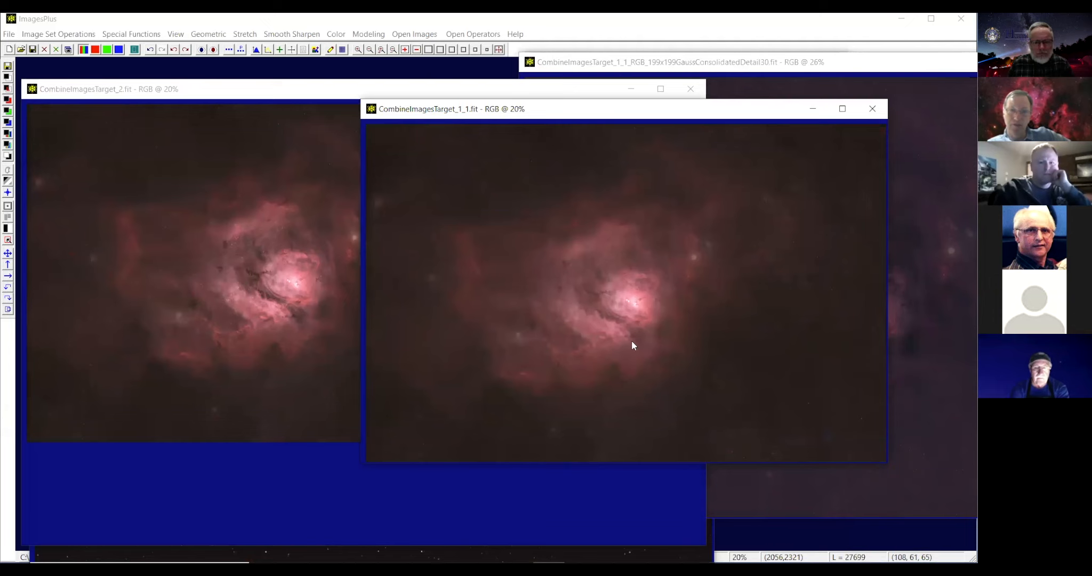
left_click_drag(757, 117, 679, 106)
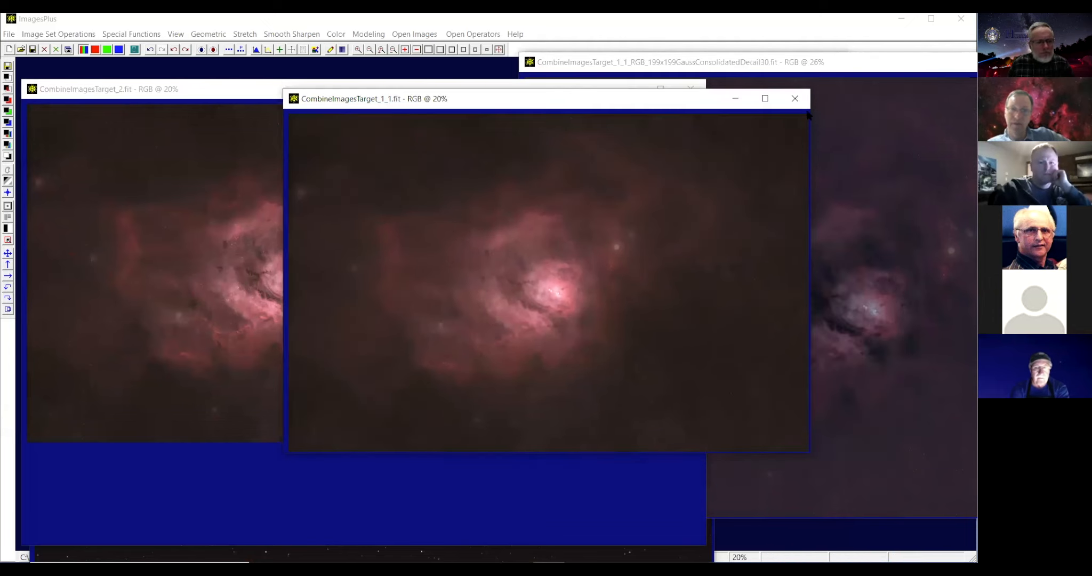
Close the original starless image, its detail-level image, the multi-scale decomposition tool and the Feature Mask tool.
left_click(799, 102)
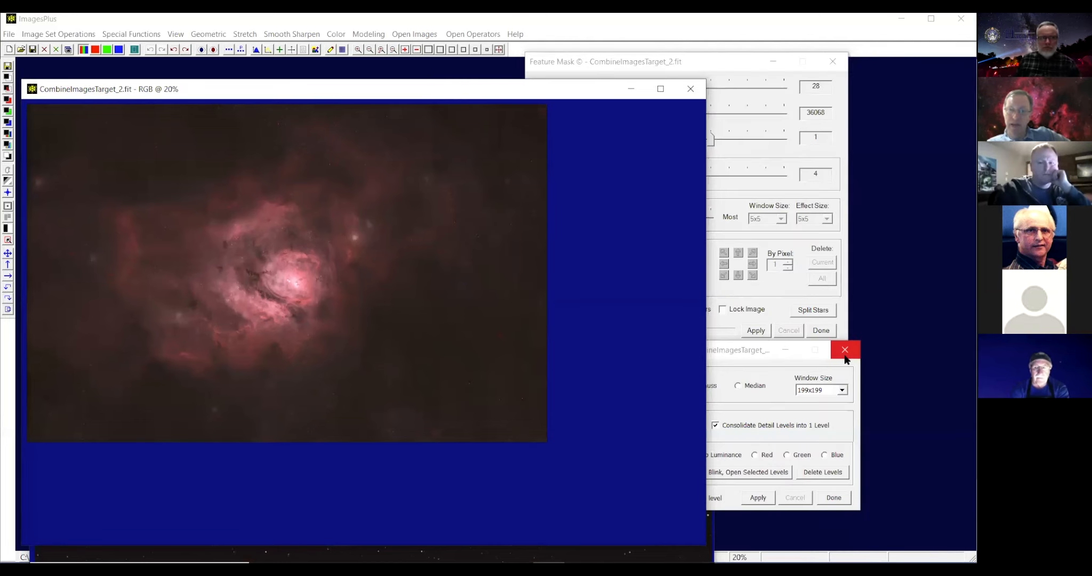
left_click(844, 353)
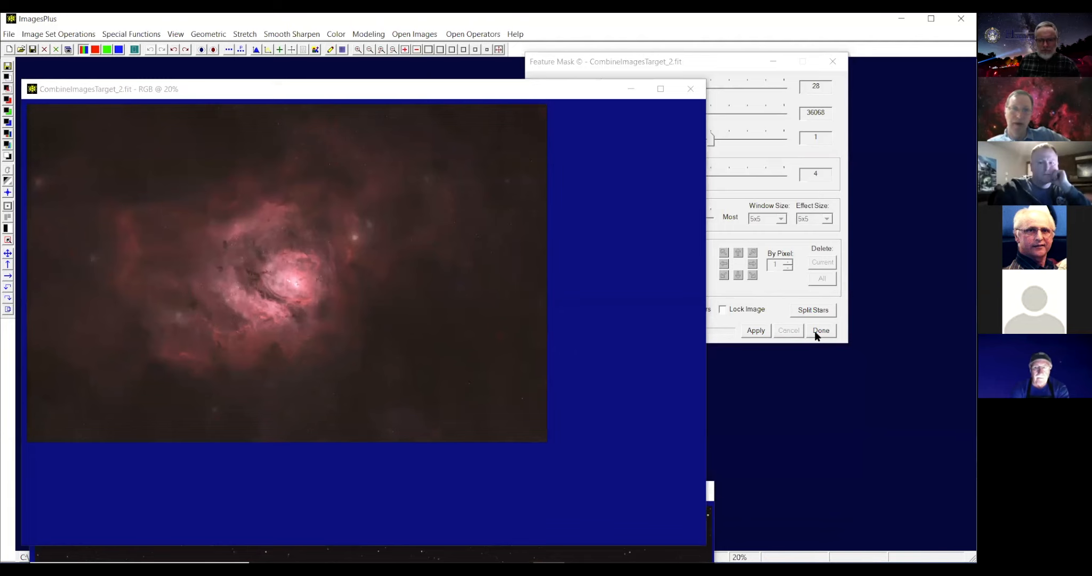
left_click(820, 331)
Arrange the Split Stars image and the blended starless image CombineImagesTarget_2.fit side by side at 15% zoom.
left_click_drag(482, 88, 710, 71)
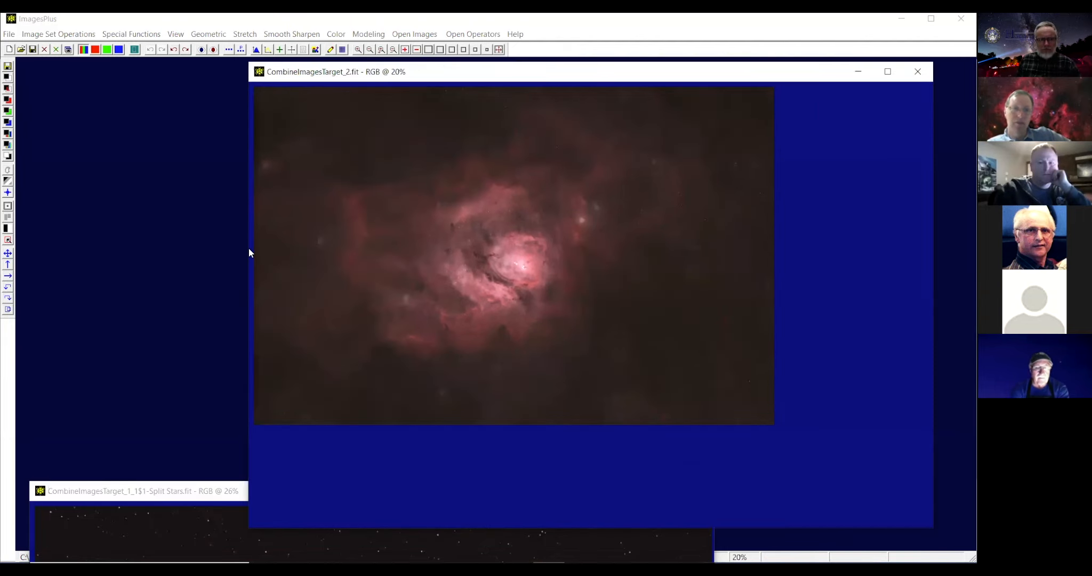
left_click_drag(96, 489, 100, 202)
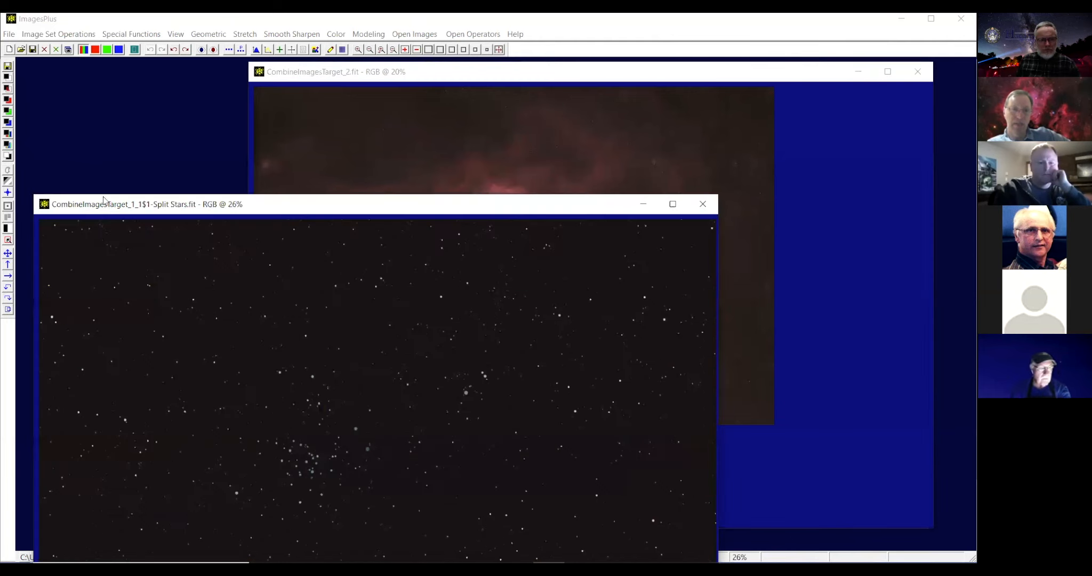
left_click(486, 50)
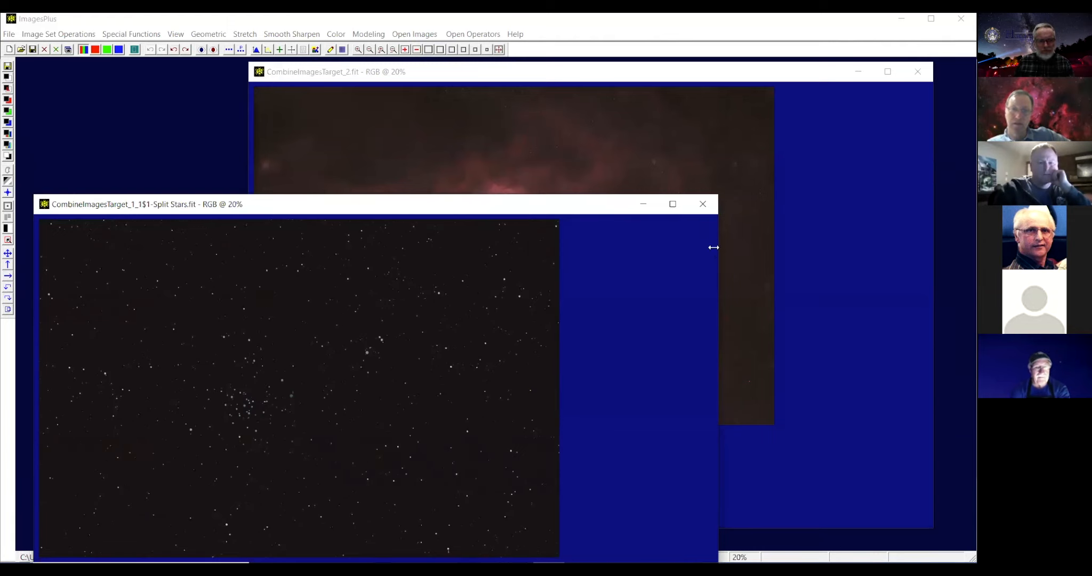
left_click_drag(713, 247, 719, 248)
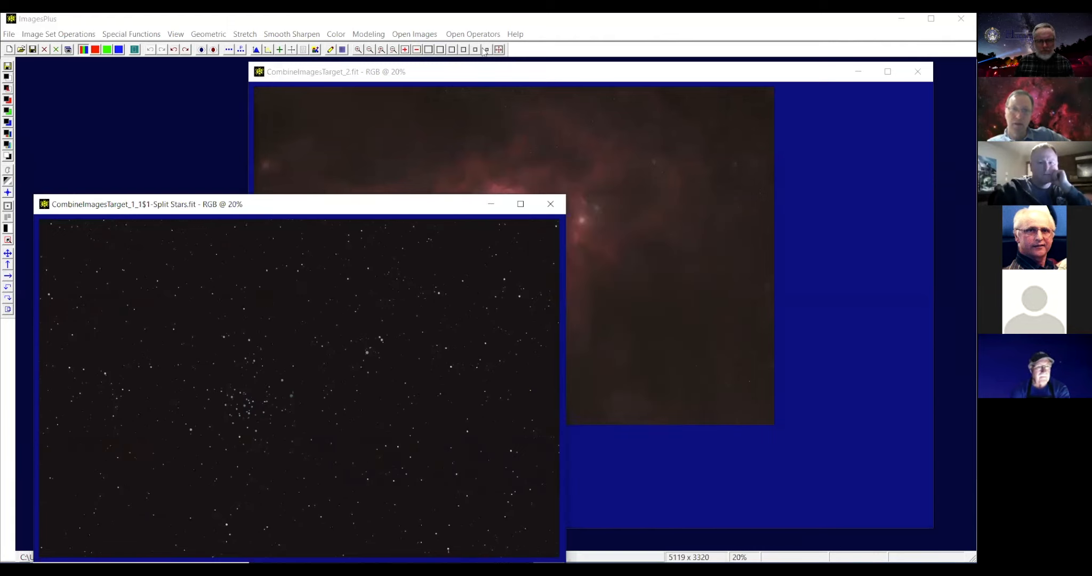
left_click(370, 49)
left_click_drag(310, 205, 306, 86)
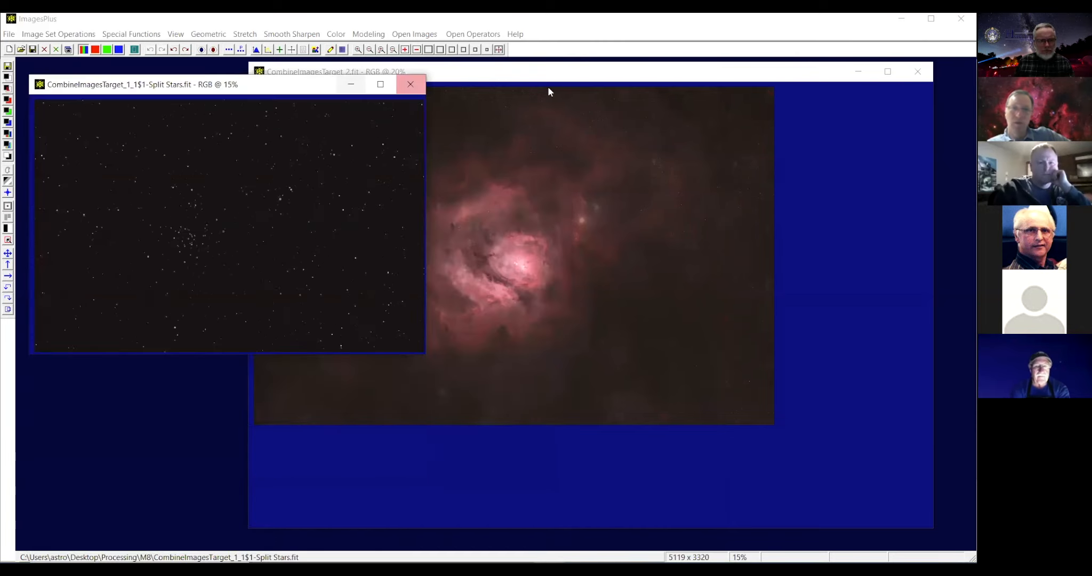
left_click(466, 63)
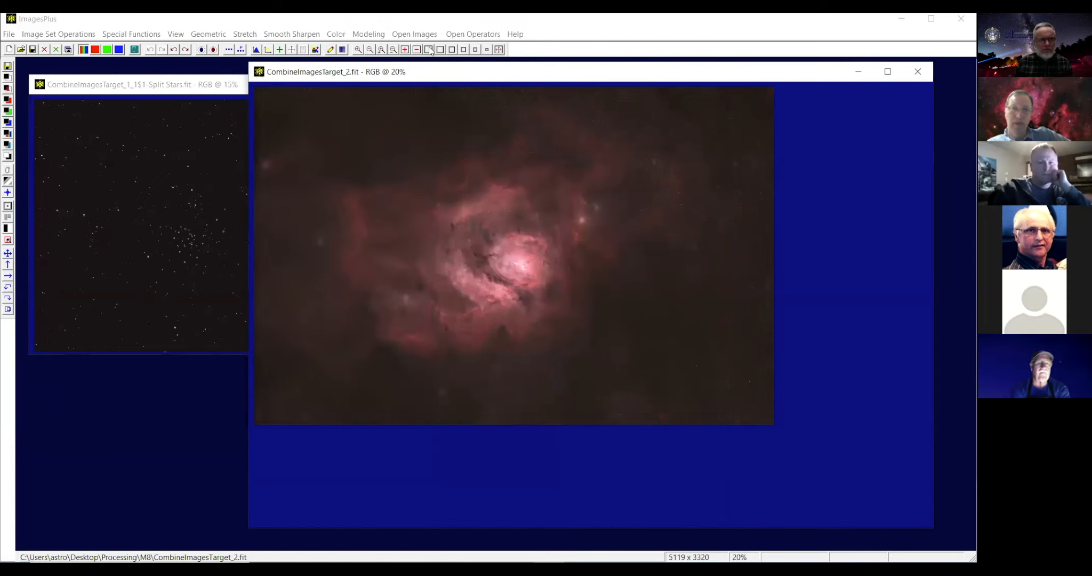
left_click(369, 50)
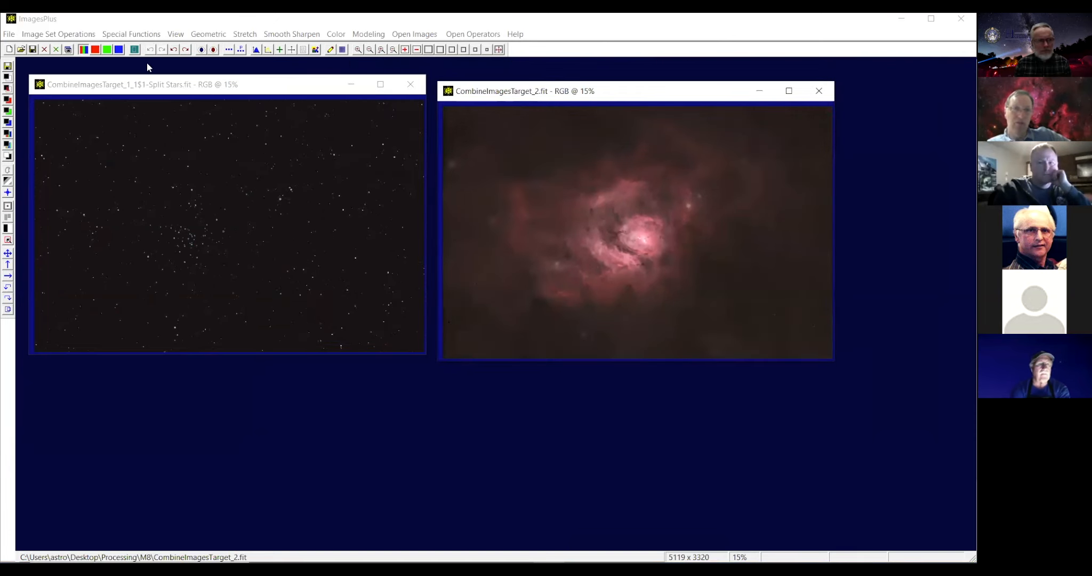
Combine the Split Stars and blended starless images using blend mode, opacity and masks under the default file name, and flatten the combination.
left_click(146, 36)
mouse_move(153, 78)
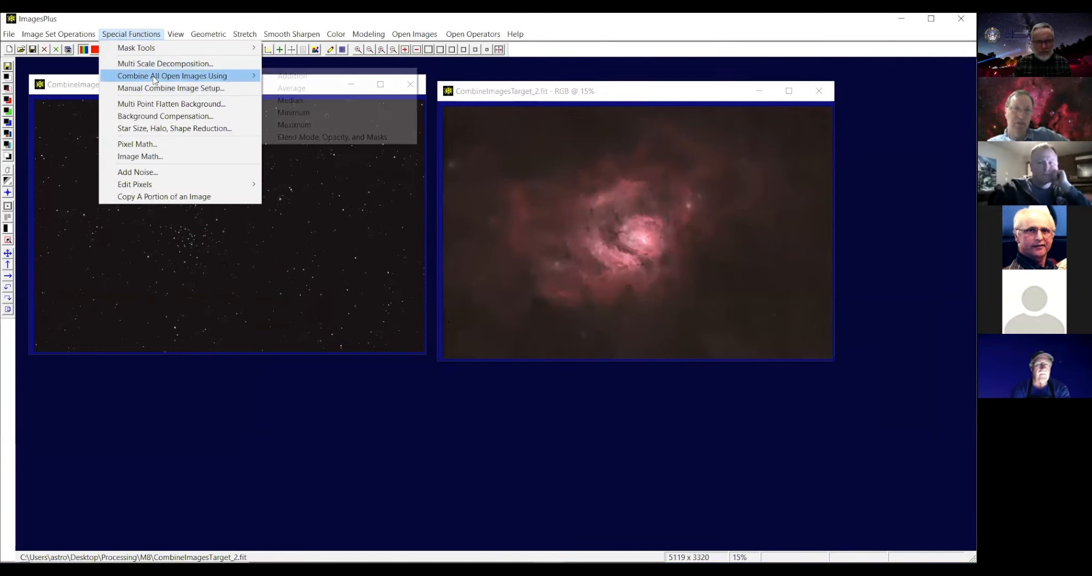
left_click(294, 140)
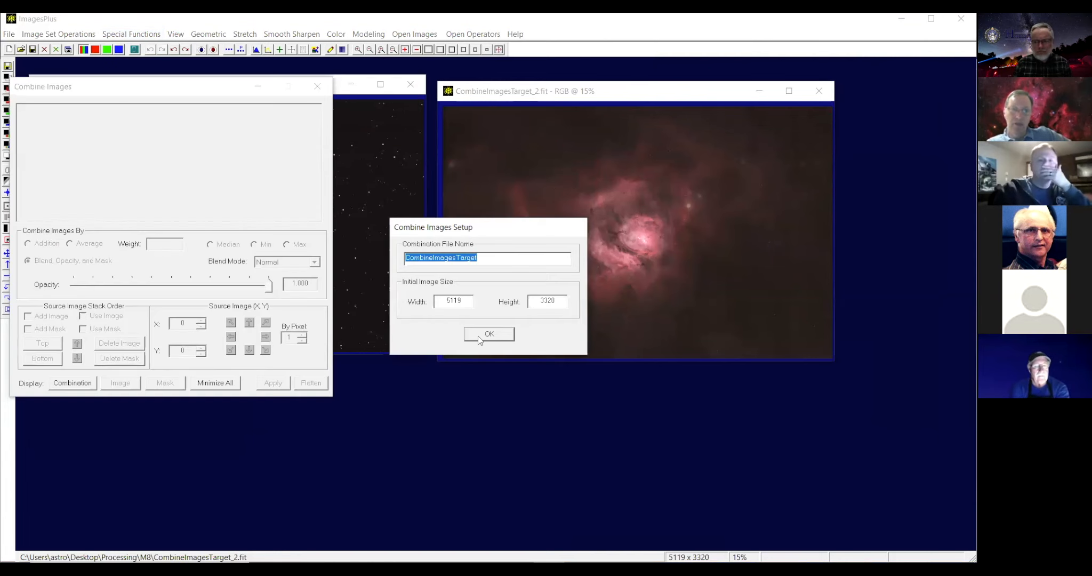
left_click(477, 335)
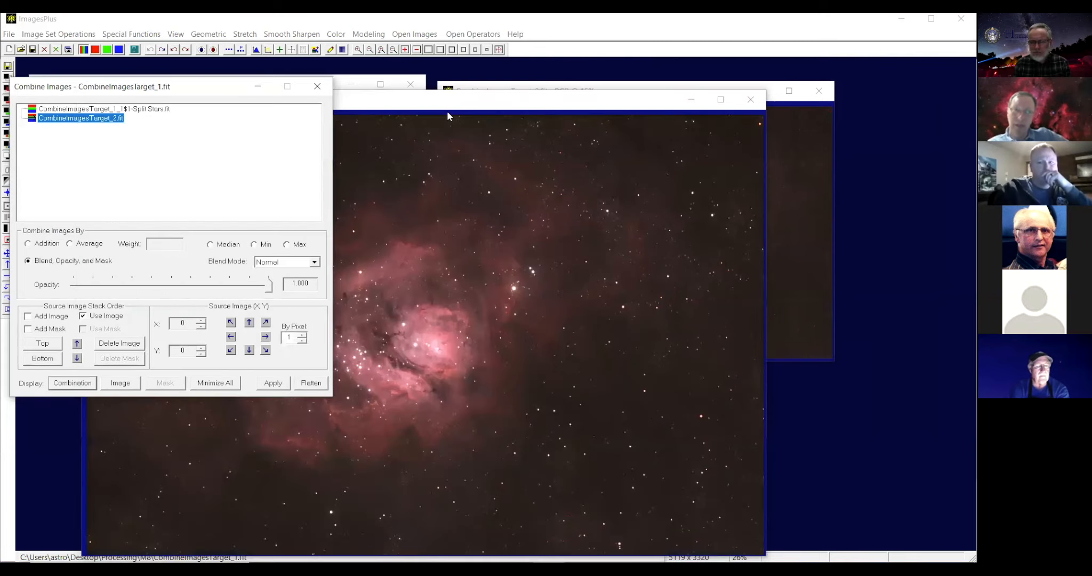
left_click(504, 86)
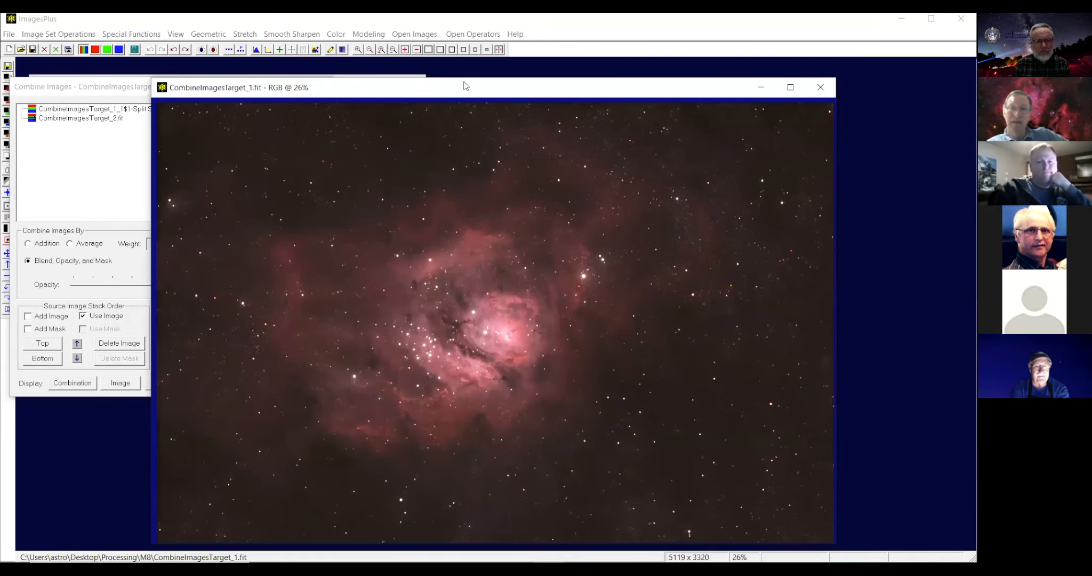
left_click_drag(439, 75, 383, 64)
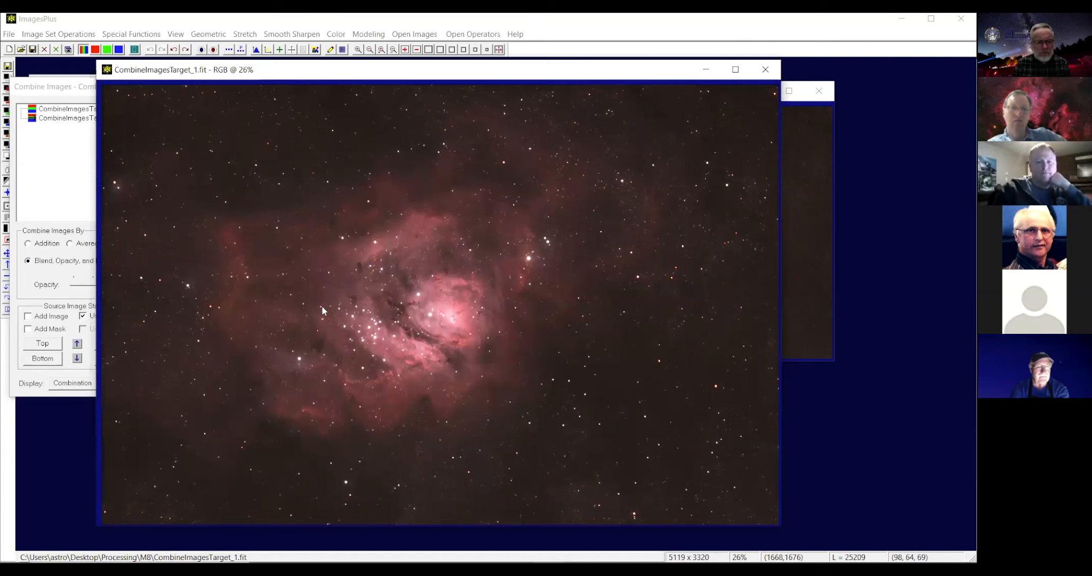
left_click(57, 153)
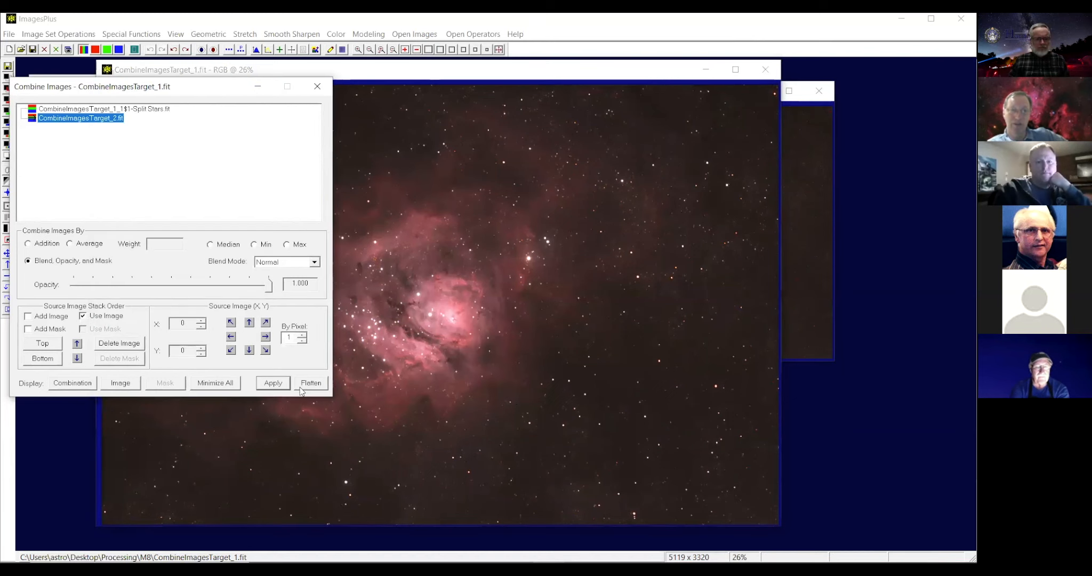
left_click(301, 385)
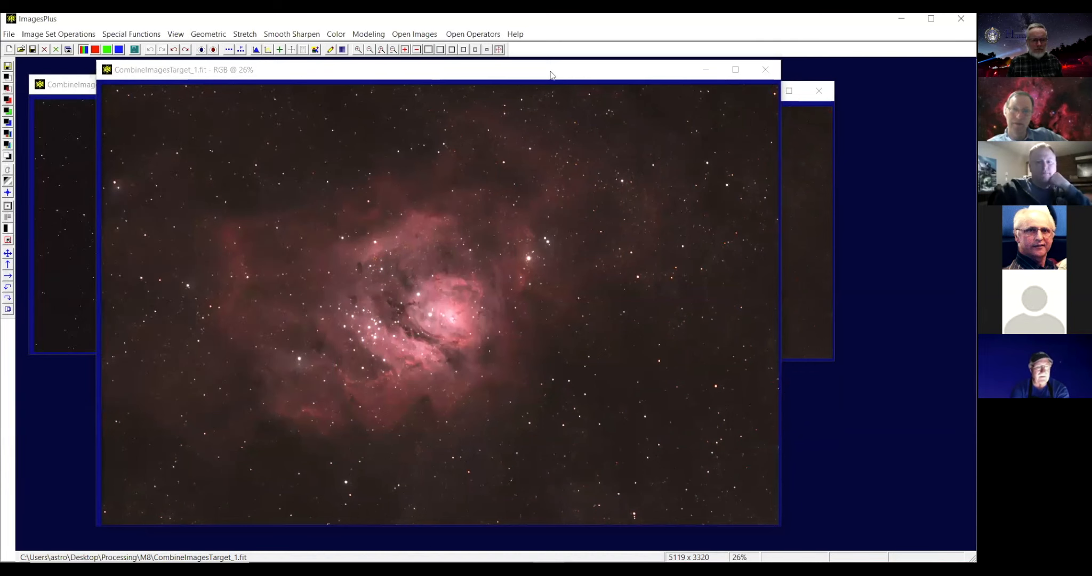
Reduce the flattened combined image to 20% zoom and move the starless CombineImagesTarget_2.fit out of the way.
left_click(487, 49)
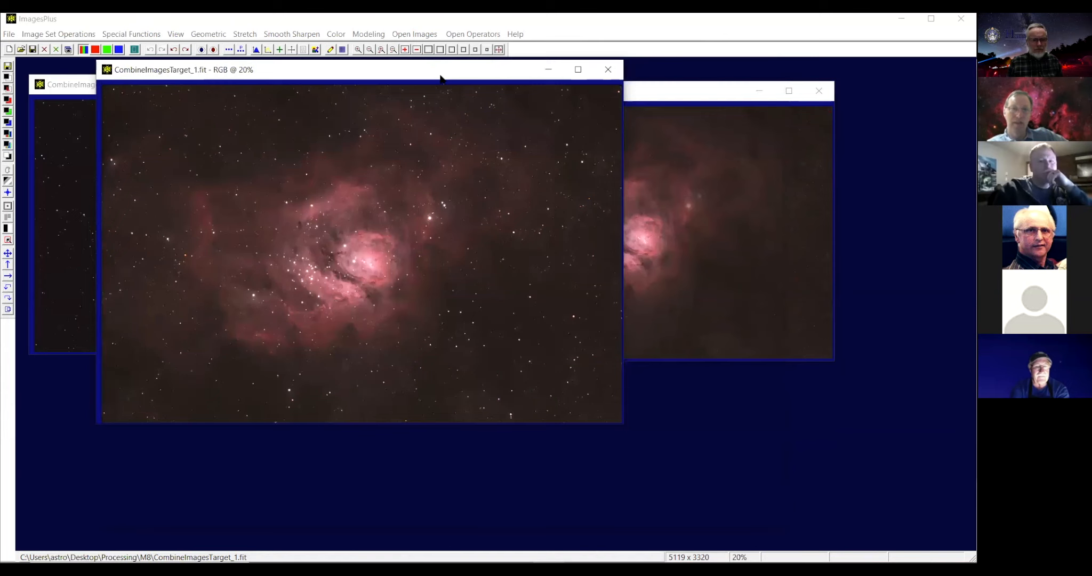
left_click_drag(507, 64, 440, 75)
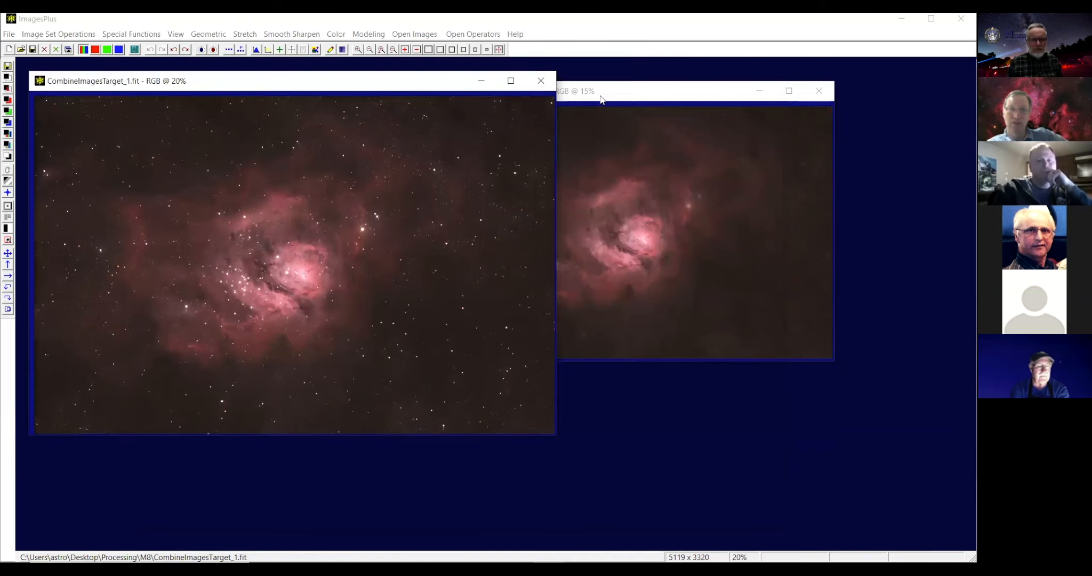
left_click(601, 99)
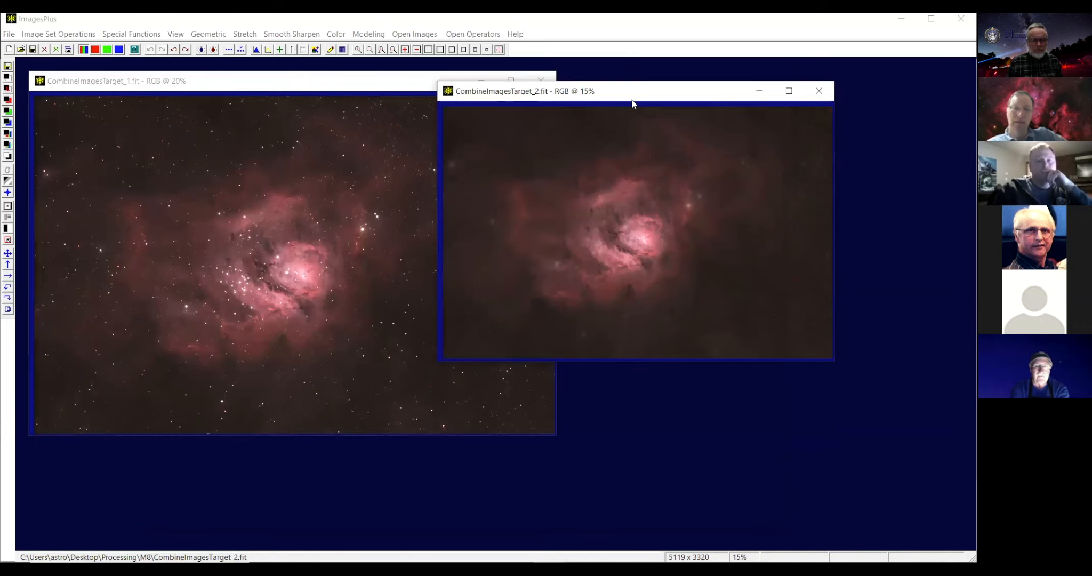
left_click_drag(633, 100, 587, 525)
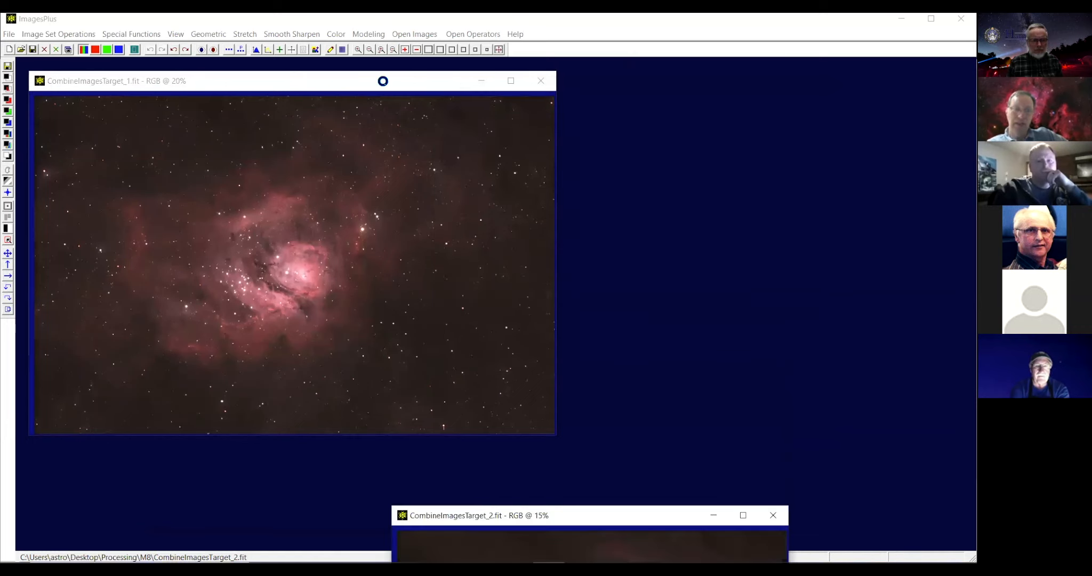
Inspect the nebula's bright core and star cluster in the combined image at 50% zoom, and return to 20%.
left_click(478, 49)
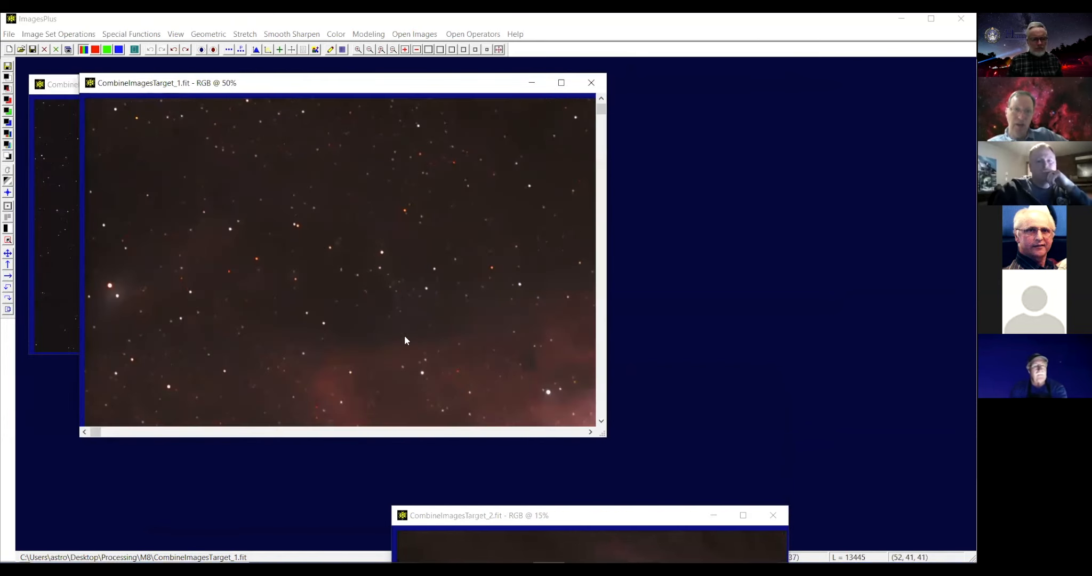
left_click(600, 422)
left_click_drag(599, 422, 590, 434)
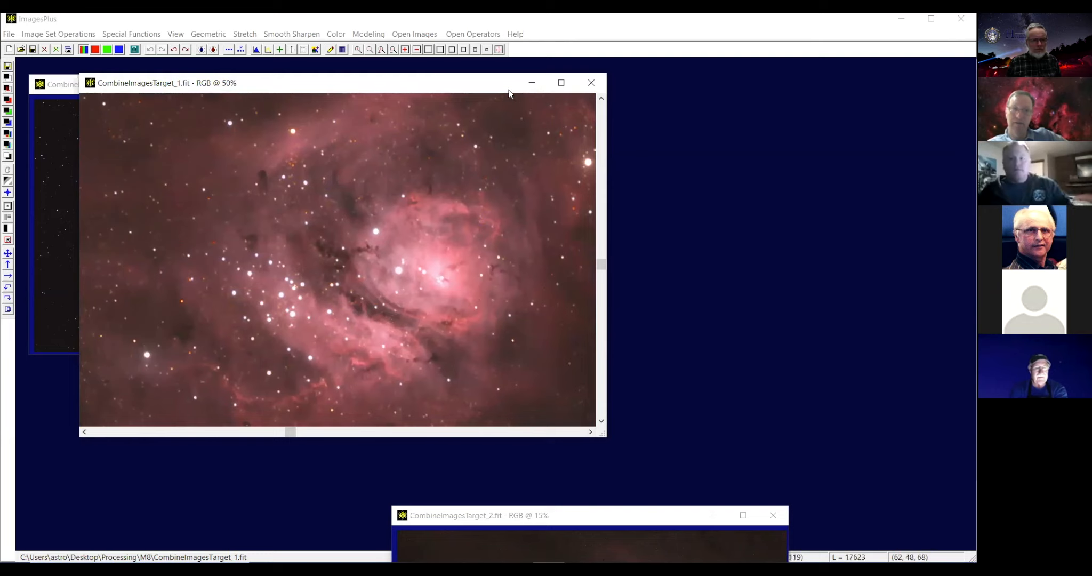
left_click(486, 50)
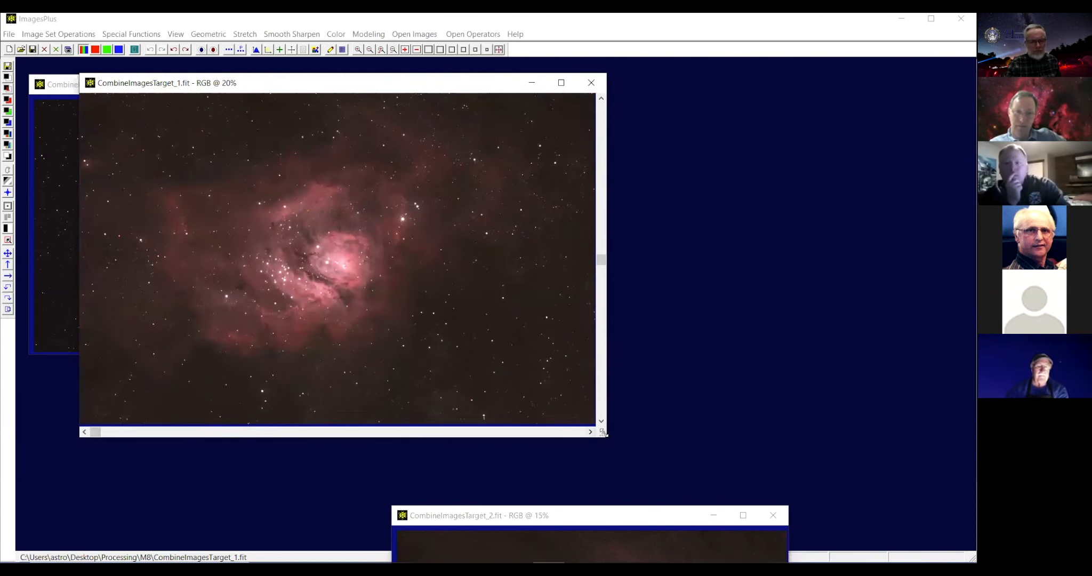
left_click_drag(604, 433, 630, 454)
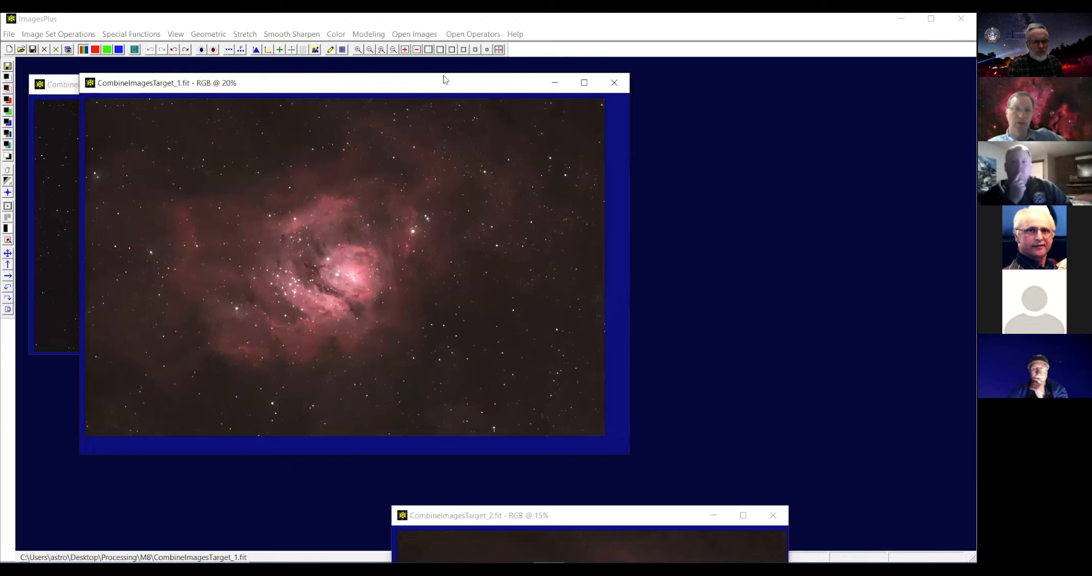
left_click_drag(443, 80, 392, 73)
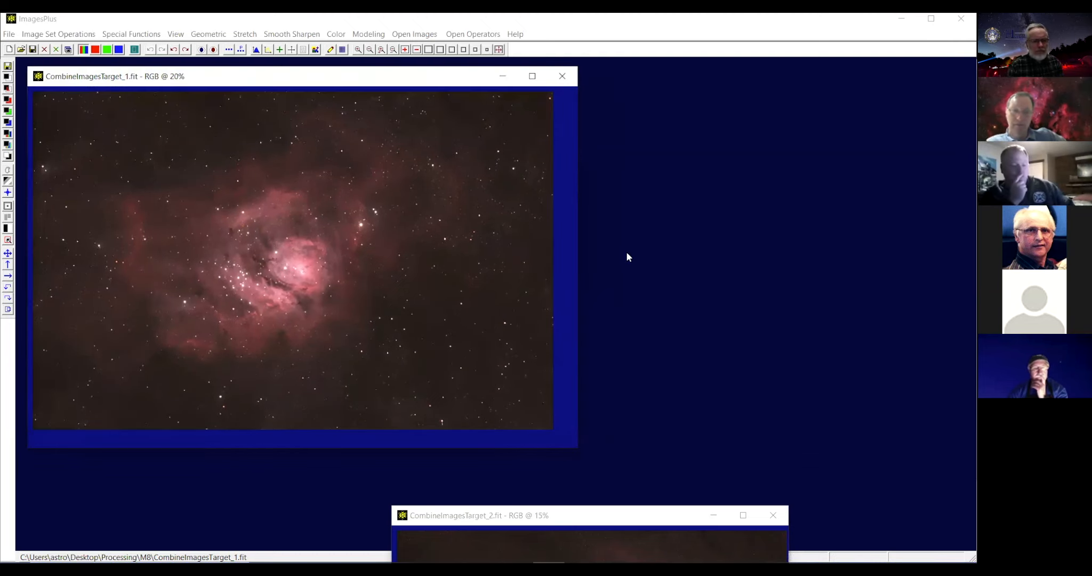
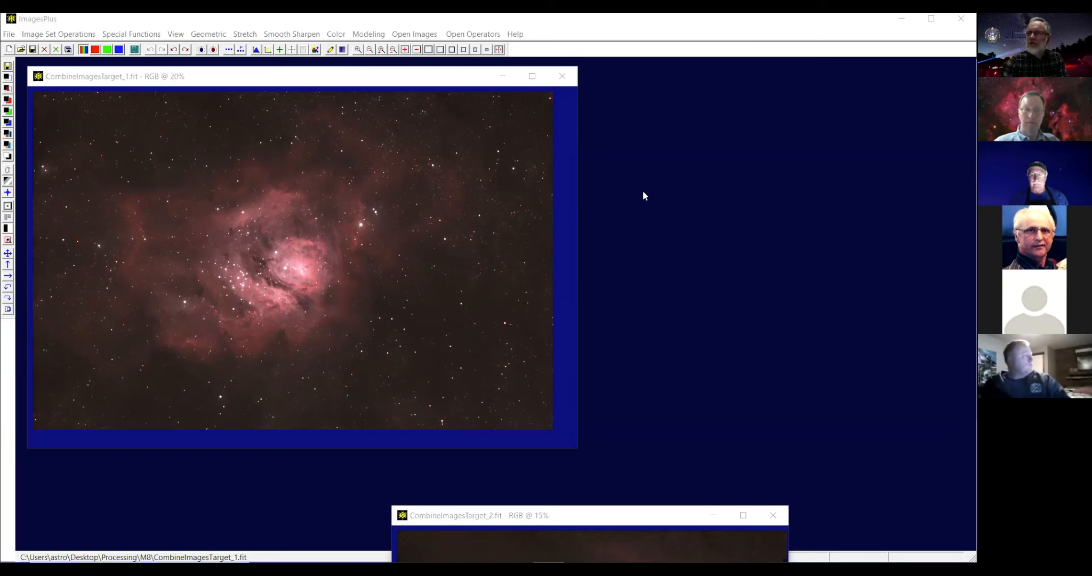
Neutralize the combined image's background with Color Balance, sampling the dark sky near its upper-left corner, and close the dialog.
left_click(366, 73)
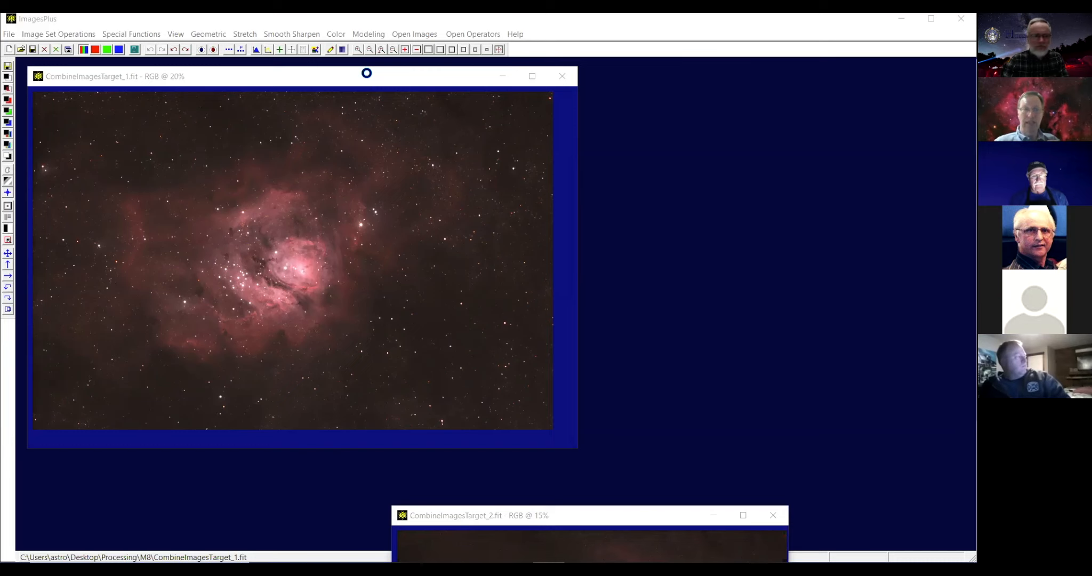
left_click_drag(366, 73, 357, 83)
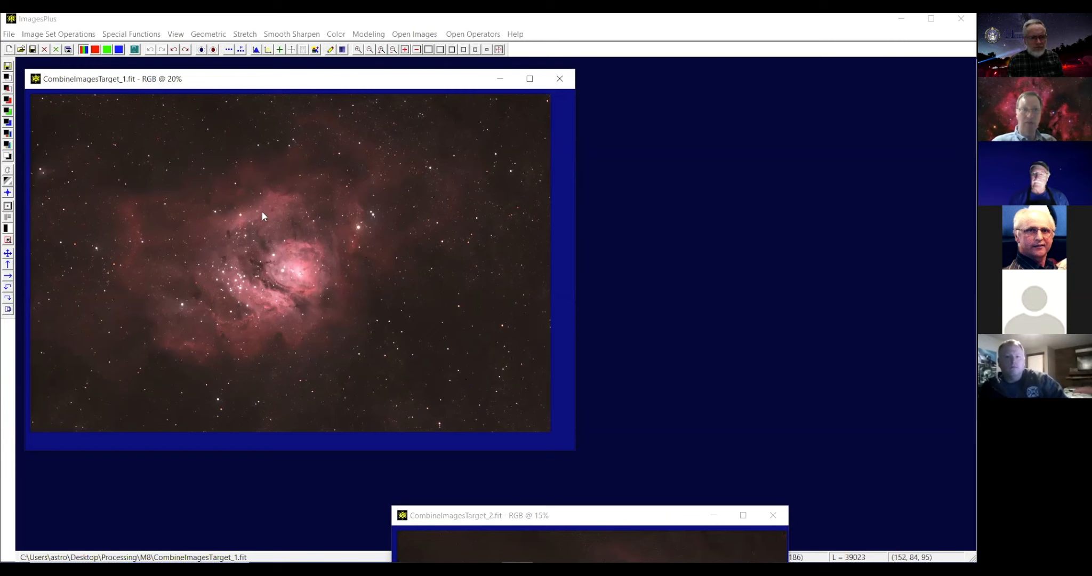
left_click(335, 35)
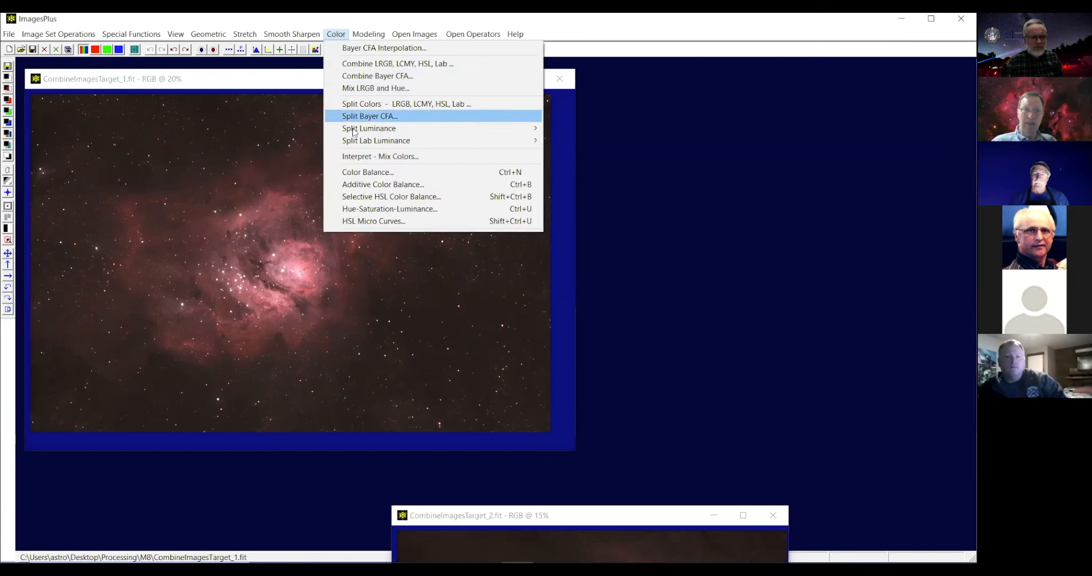
left_click(364, 172)
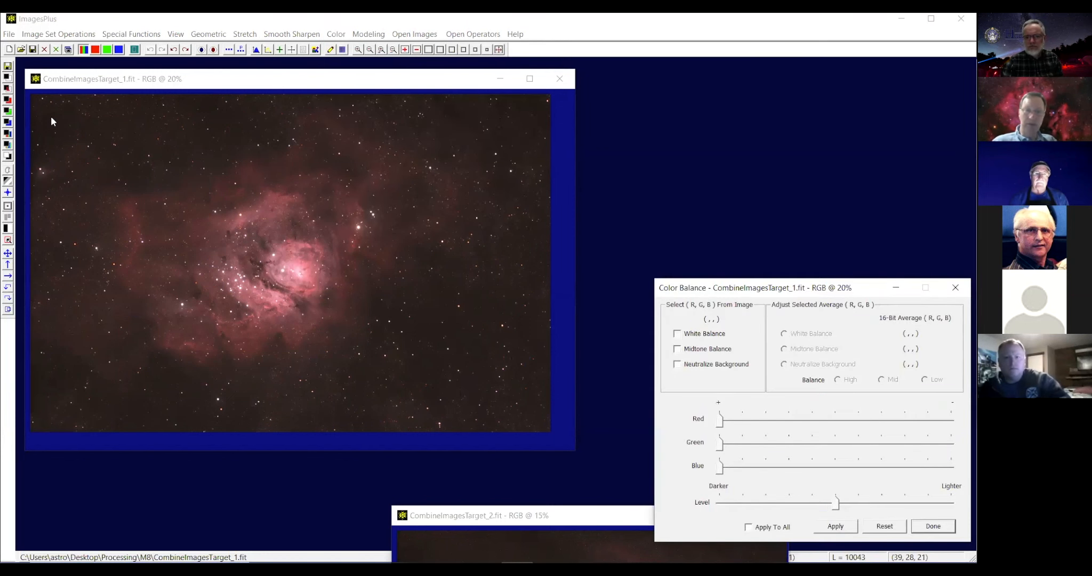
left_click(676, 362)
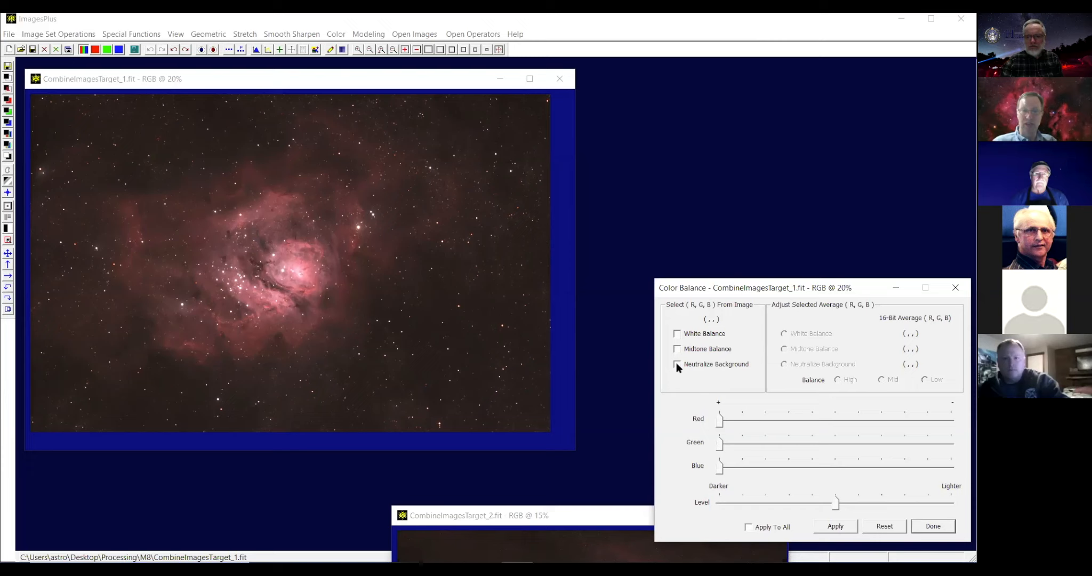
left_click(47, 122)
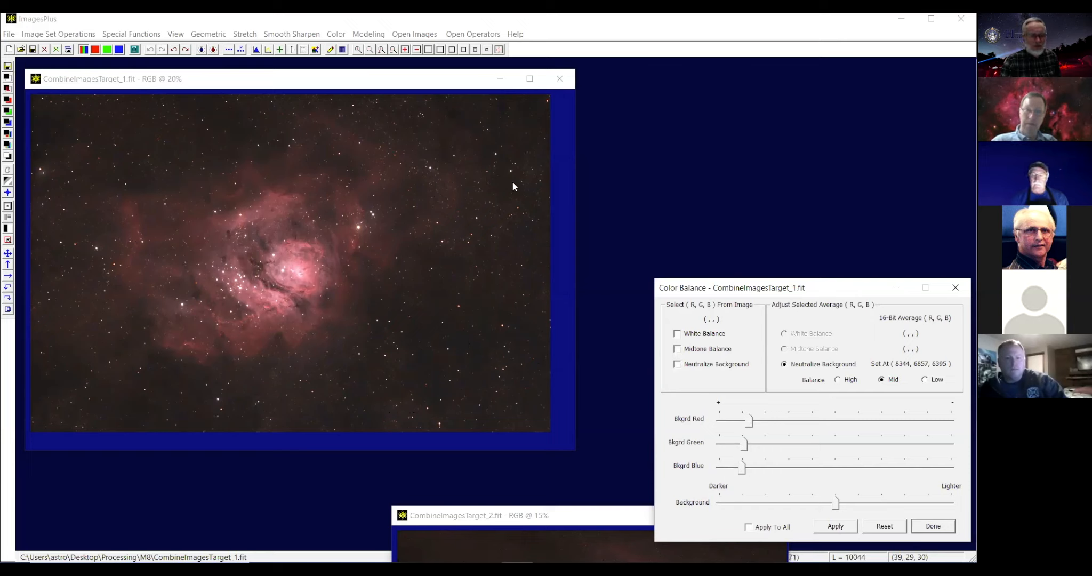
left_click(151, 51)
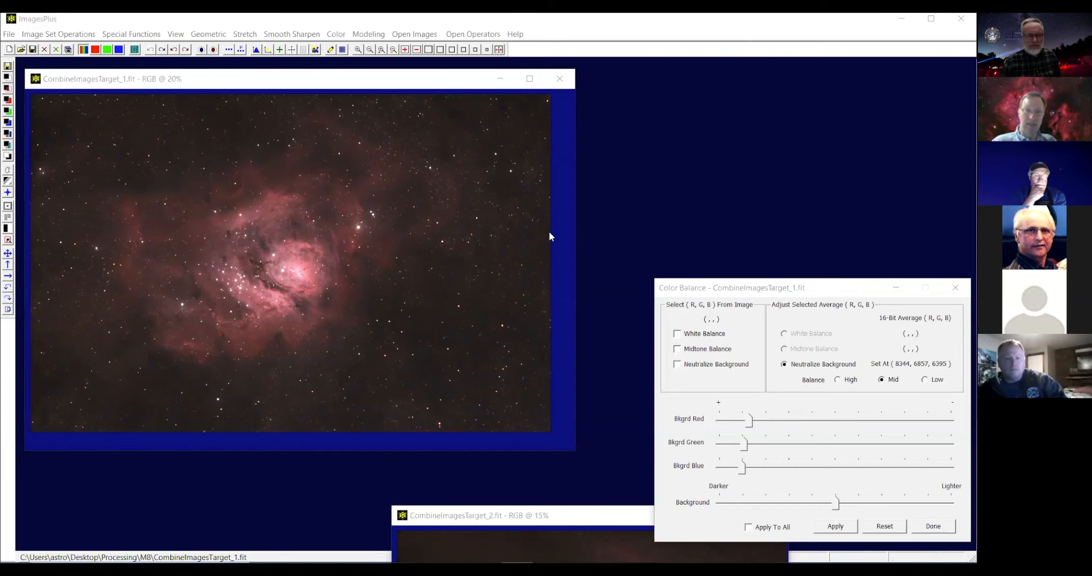
left_click_drag(767, 286, 549, 232)
left_click(737, 235)
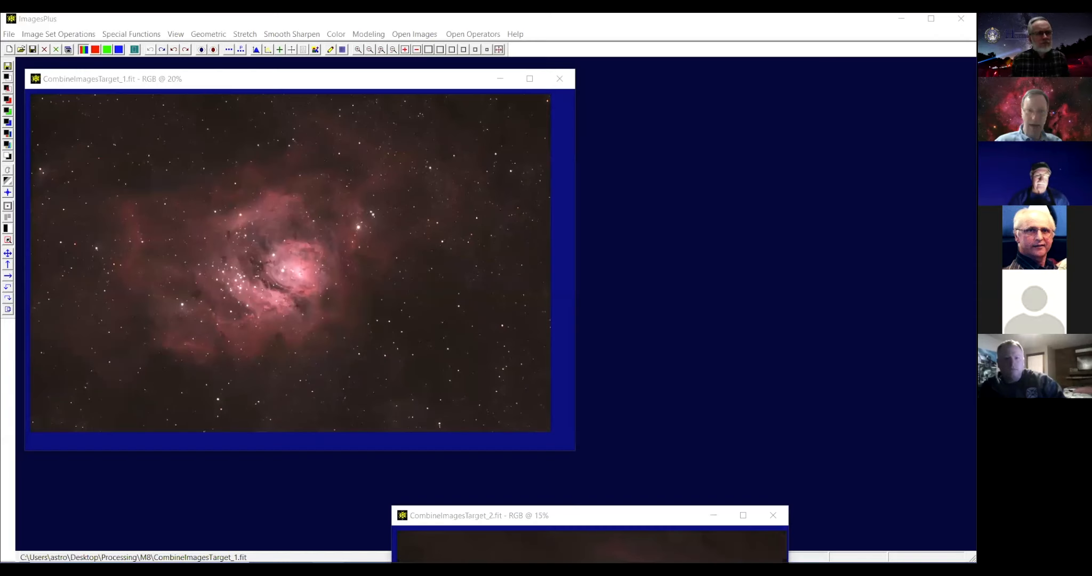
Close the starless image CombineImagesTarget_2.fit, keeping the combined image open.
key("alt+Tab")
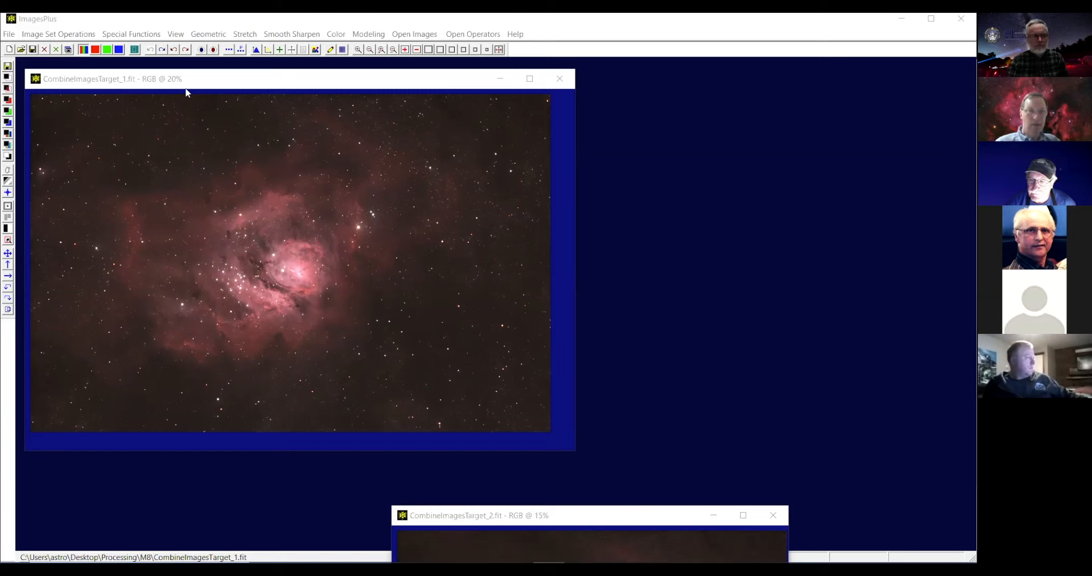
left_click(773, 515)
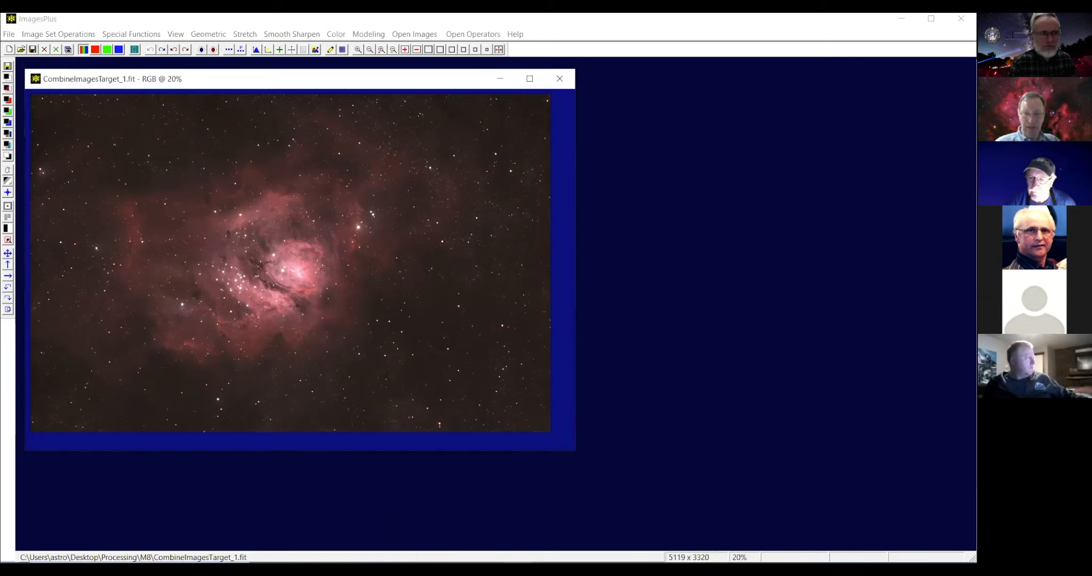